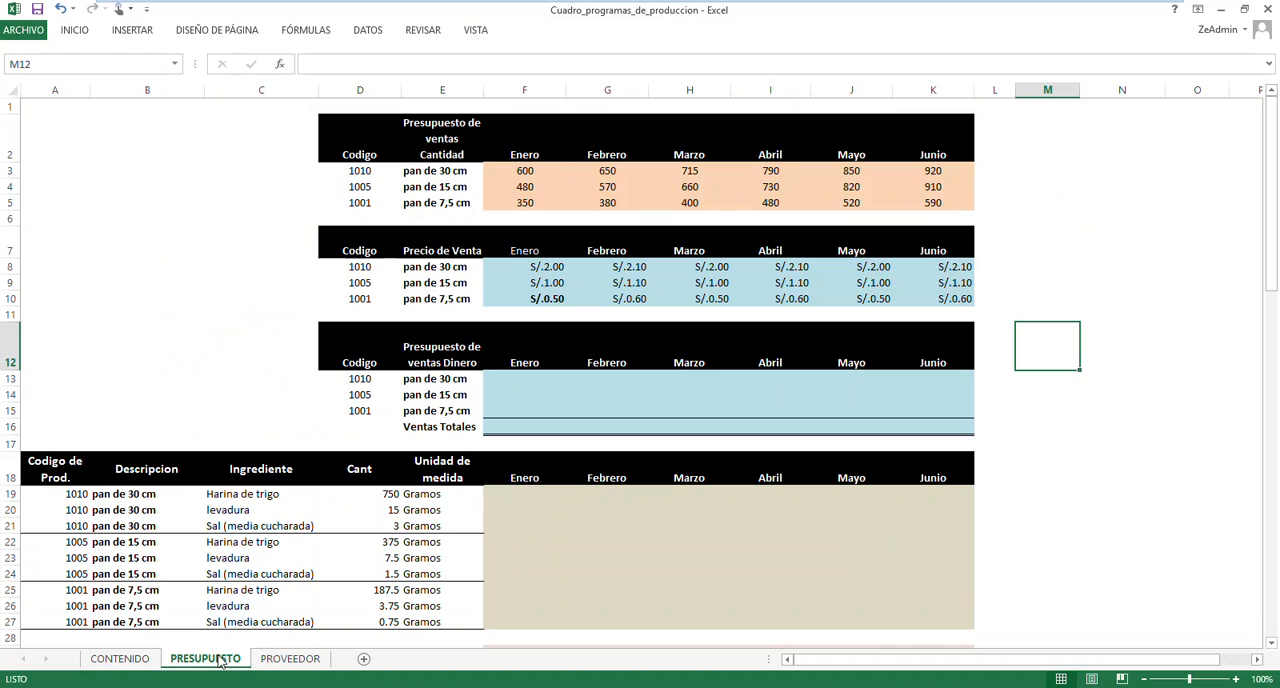
{"action": "left_click", "coordinate": [257, 349]}
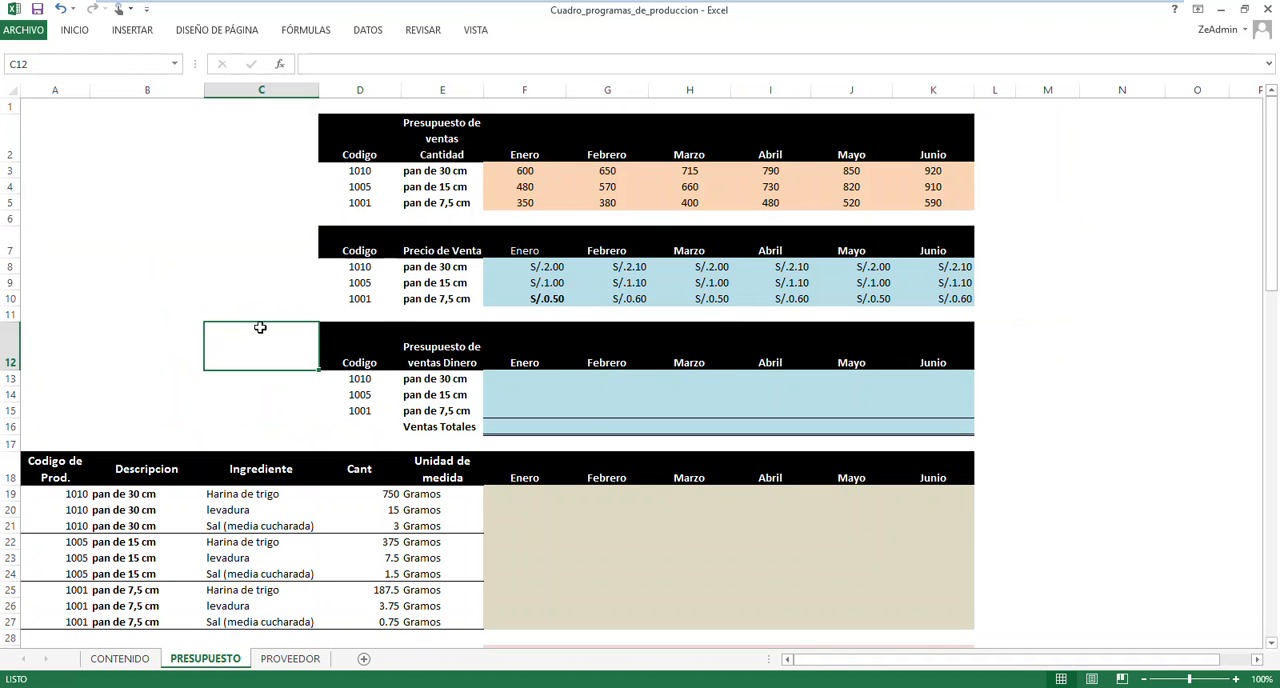
{"action": "left_click", "coordinate": [244, 286]}
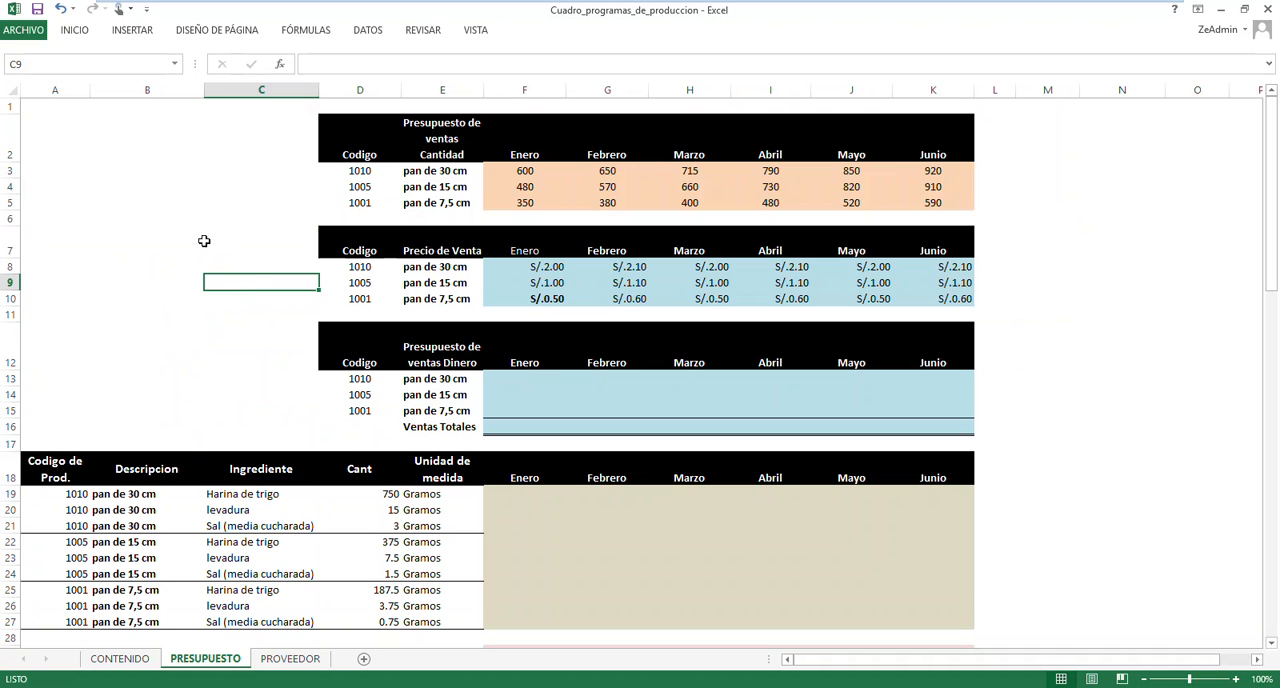
{"action": "left_click", "coordinate": [268, 330]}
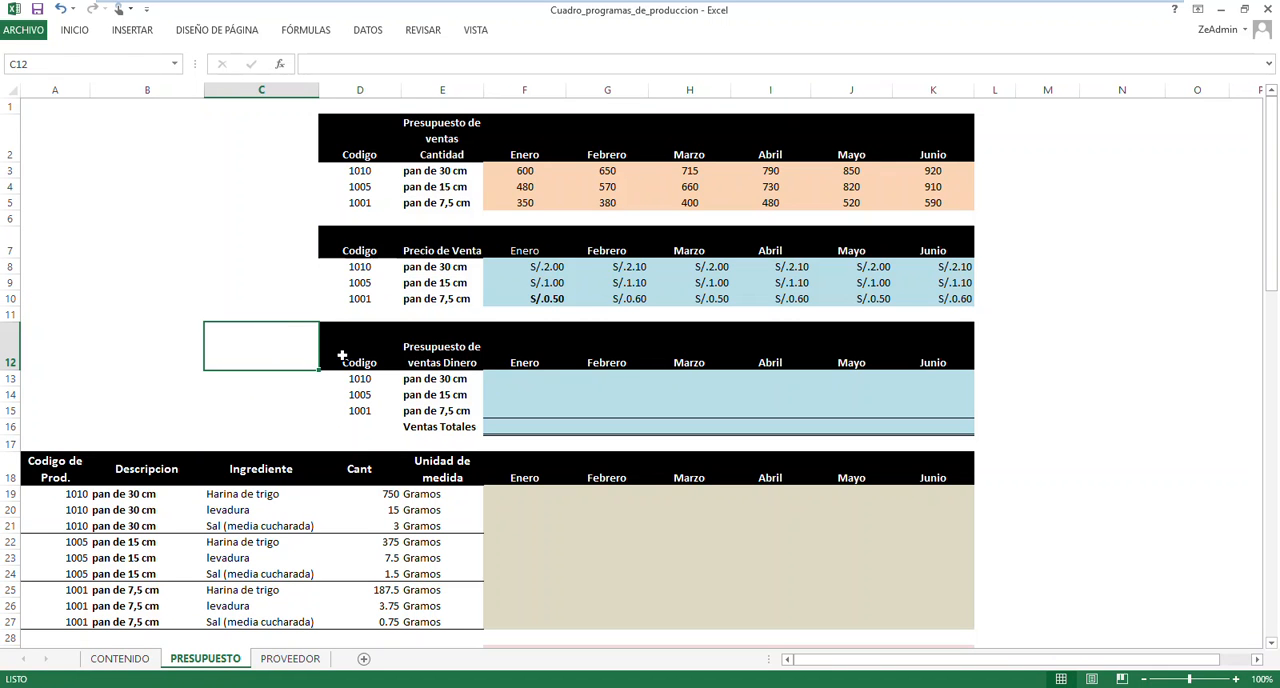
{"action": "left_click", "coordinate": [219, 313]}
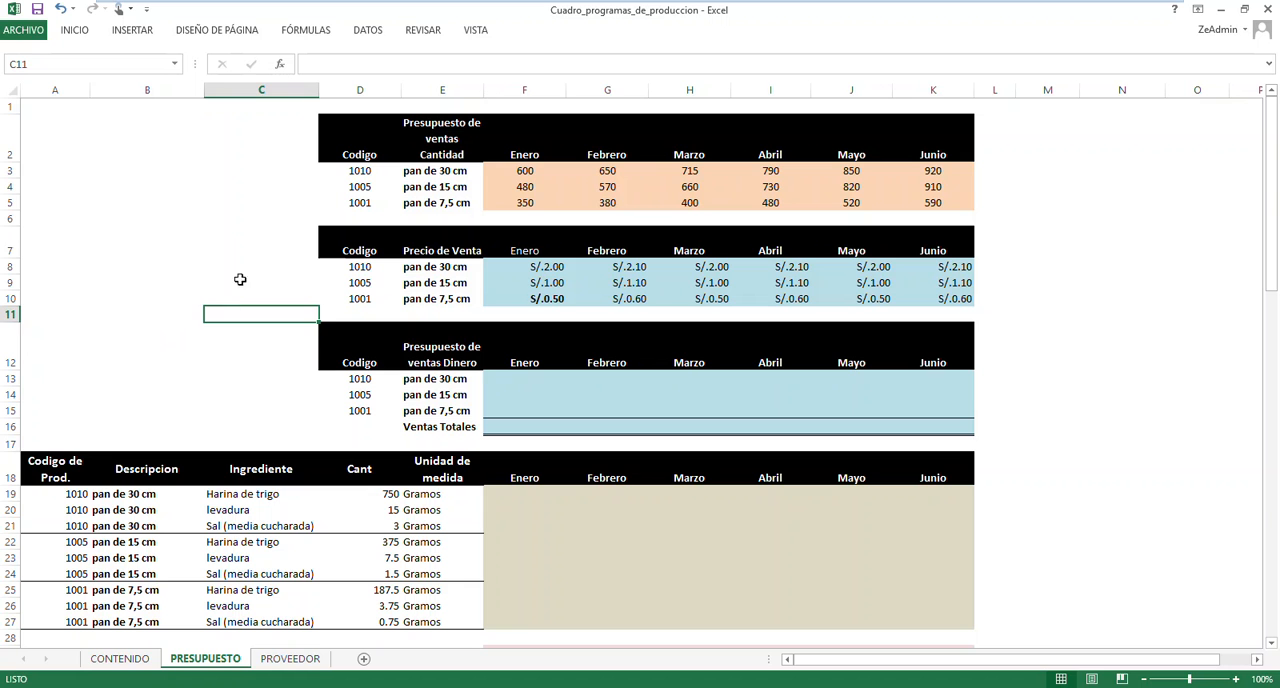
{"action": "left_click", "coordinate": [251, 250]}
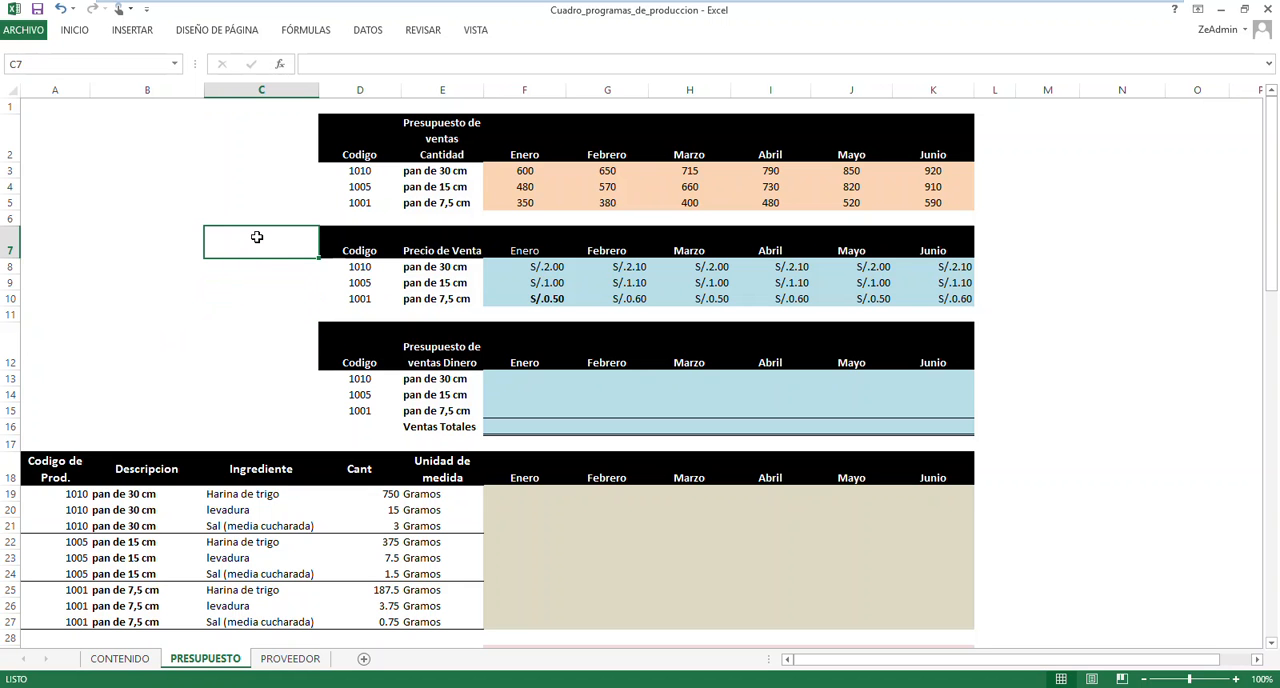
{"action": "left_click", "coordinate": [221, 359]}
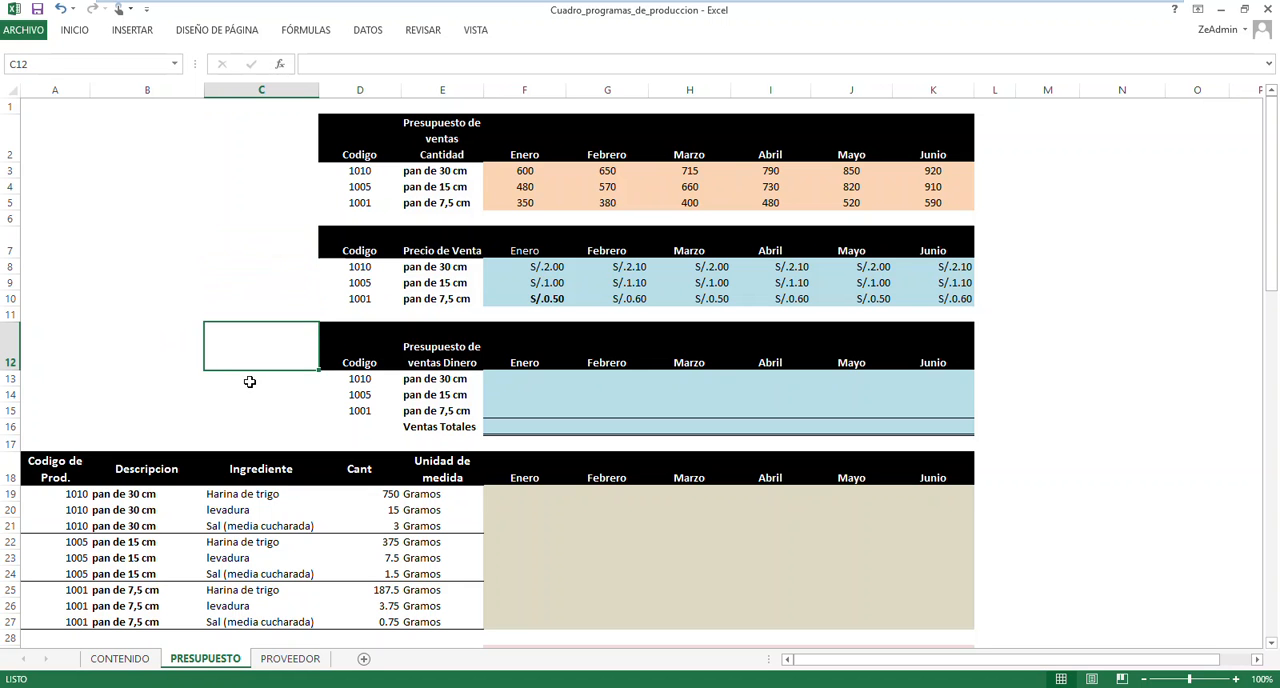
{"action": "scroll", "coordinate": [251, 383], "scroll_direction": "down", "scroll_amount": 4}
{"action": "left_click_drag", "start_coordinate": [500, 524], "coordinate": [931, 531]}
{"action": "scroll", "coordinate": [393, 482], "scroll_direction": "up", "scroll_amount": 4}
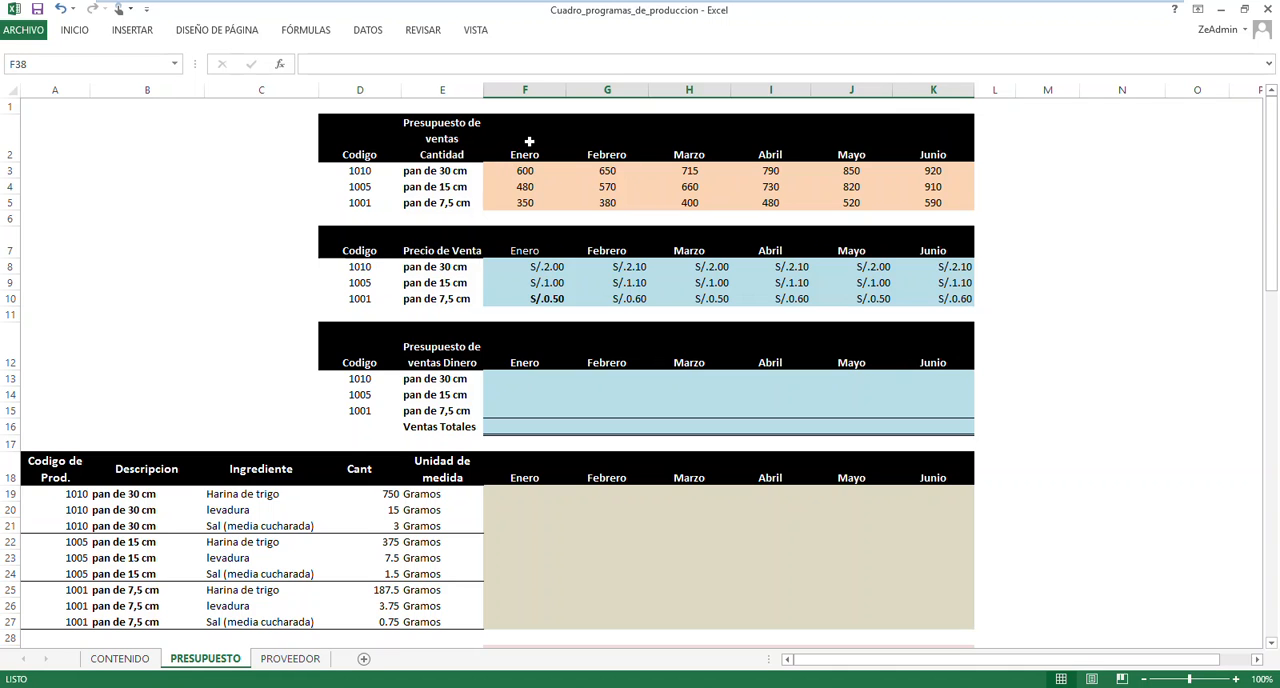
{"action": "left_click", "coordinate": [230, 167]}
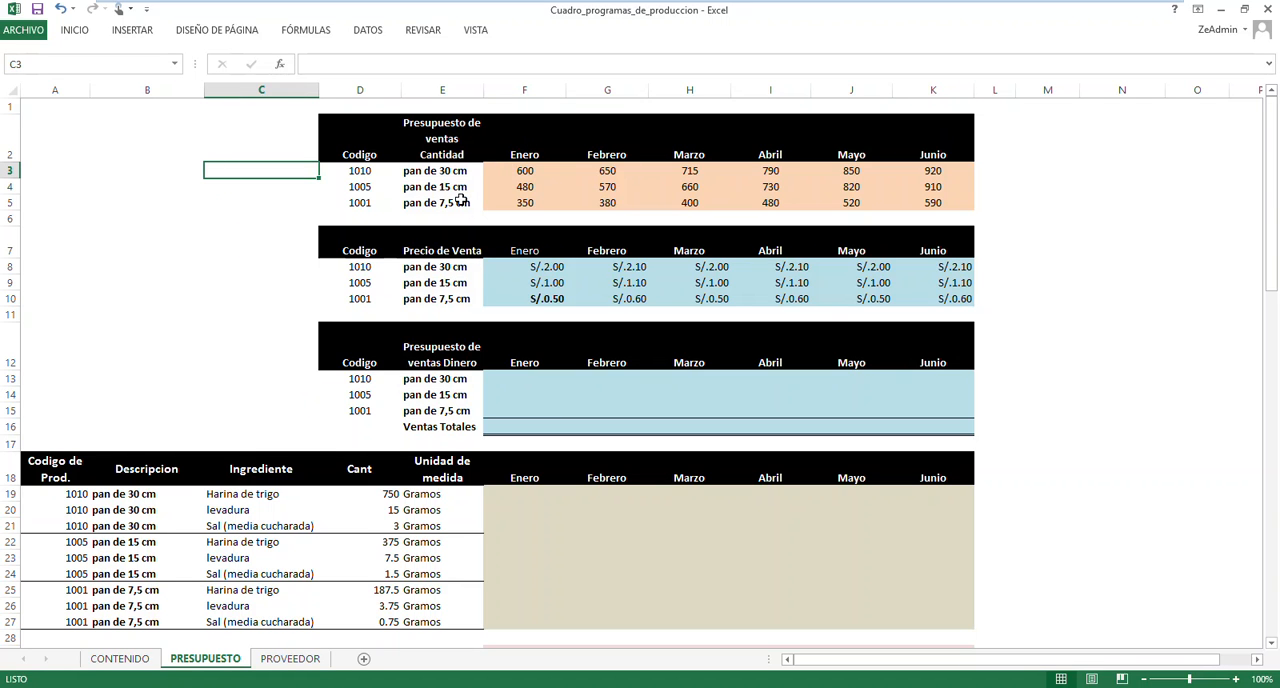
Examine the monthly sales quantities of the 30 cm, 15 cm and 7,5 cm breads in the Presupuesto de ventas Cantidad table
{"action": "left_click", "coordinate": [544, 171]}
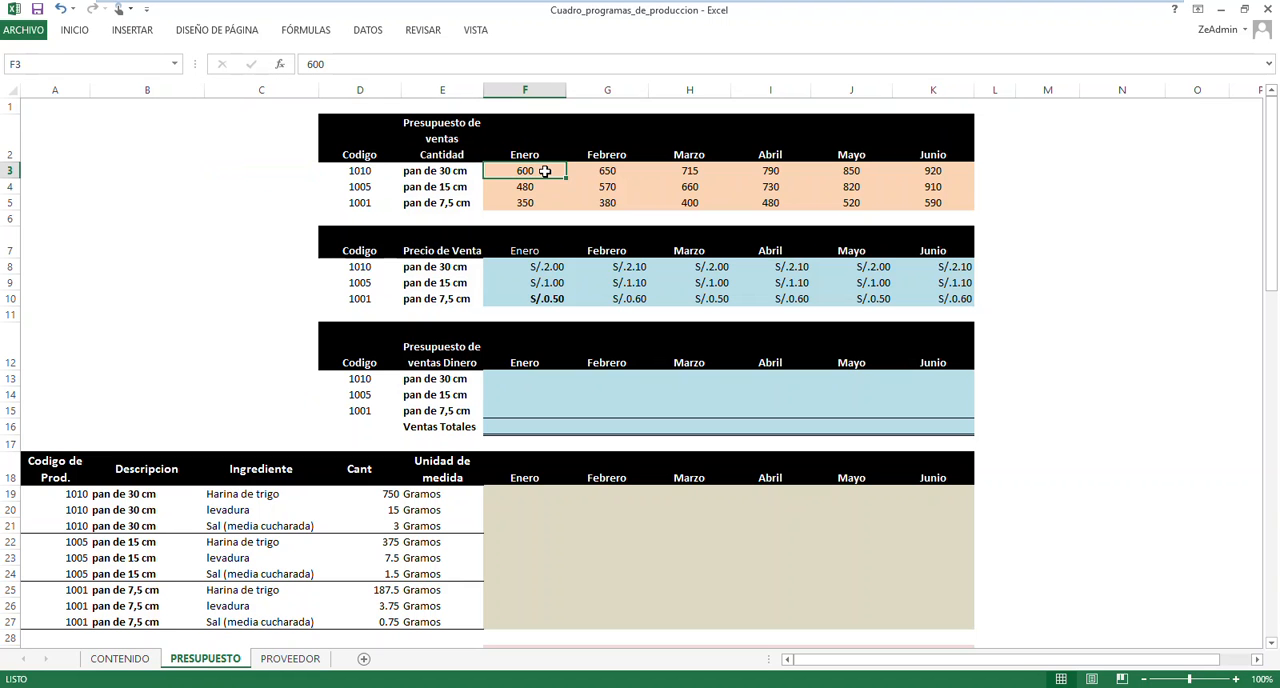
{"action": "left_click", "coordinate": [630, 170]}
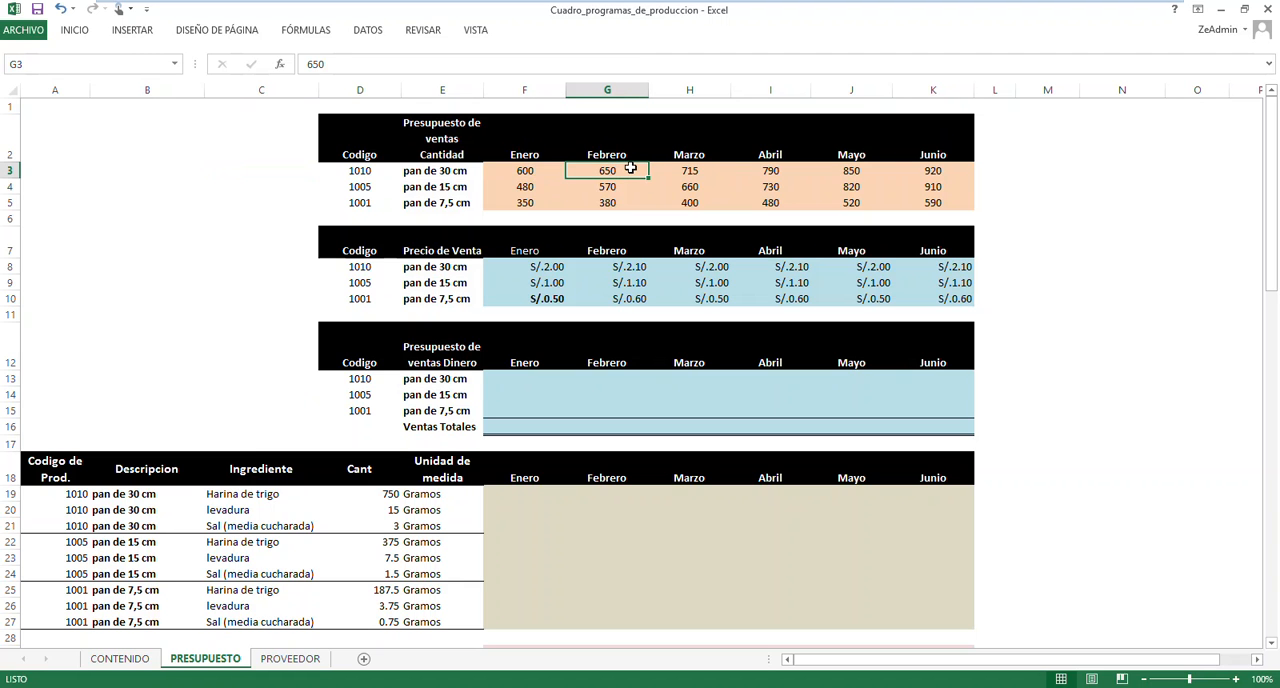
{"action": "left_click", "coordinate": [701, 171]}
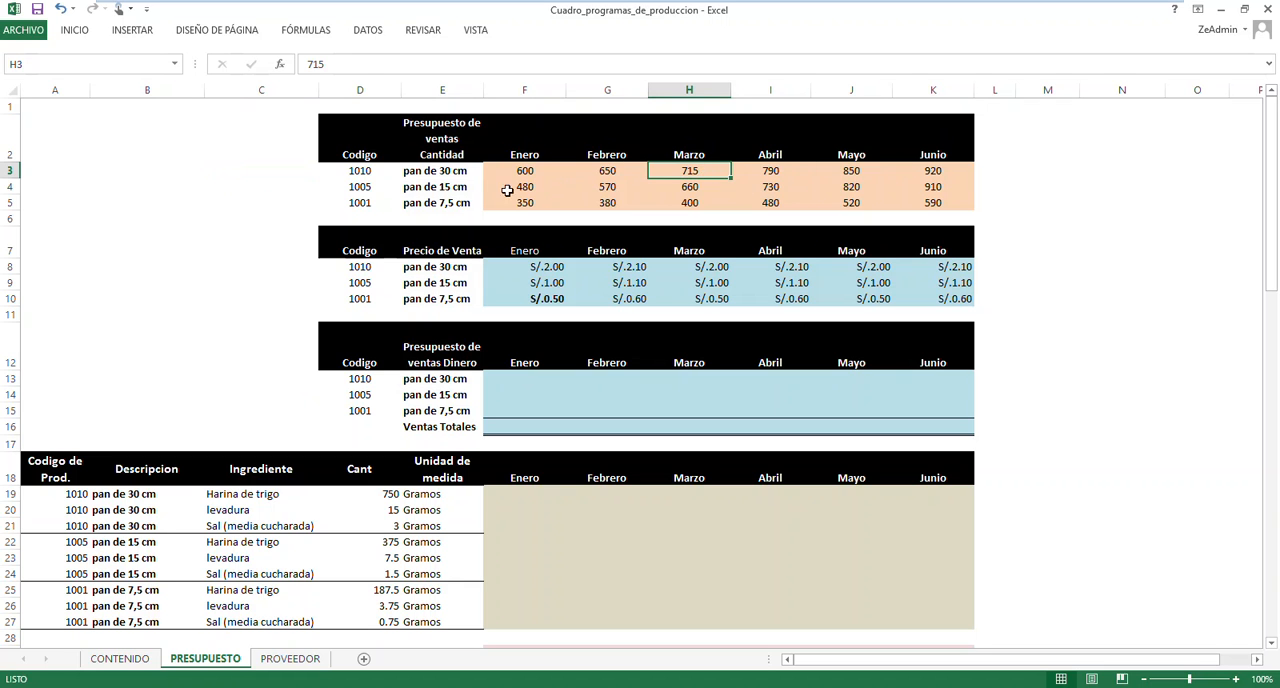
{"action": "left_click", "coordinate": [453, 174]}
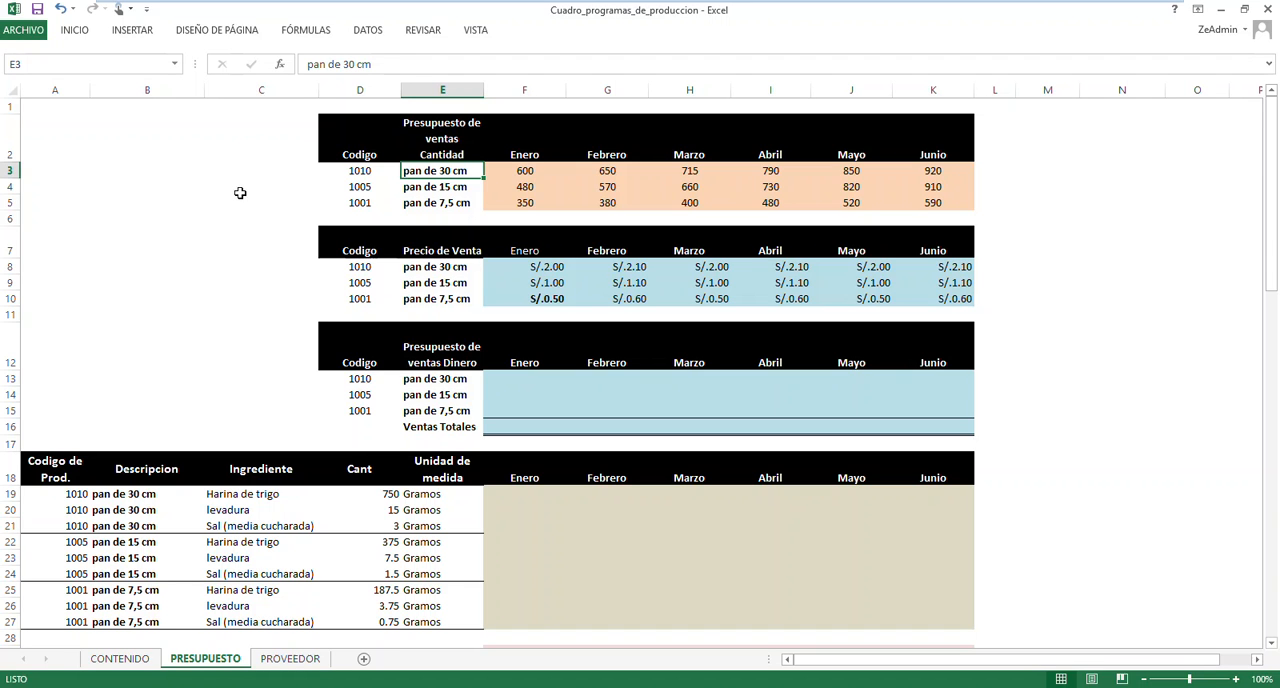
{"action": "left_click", "coordinate": [433, 189]}
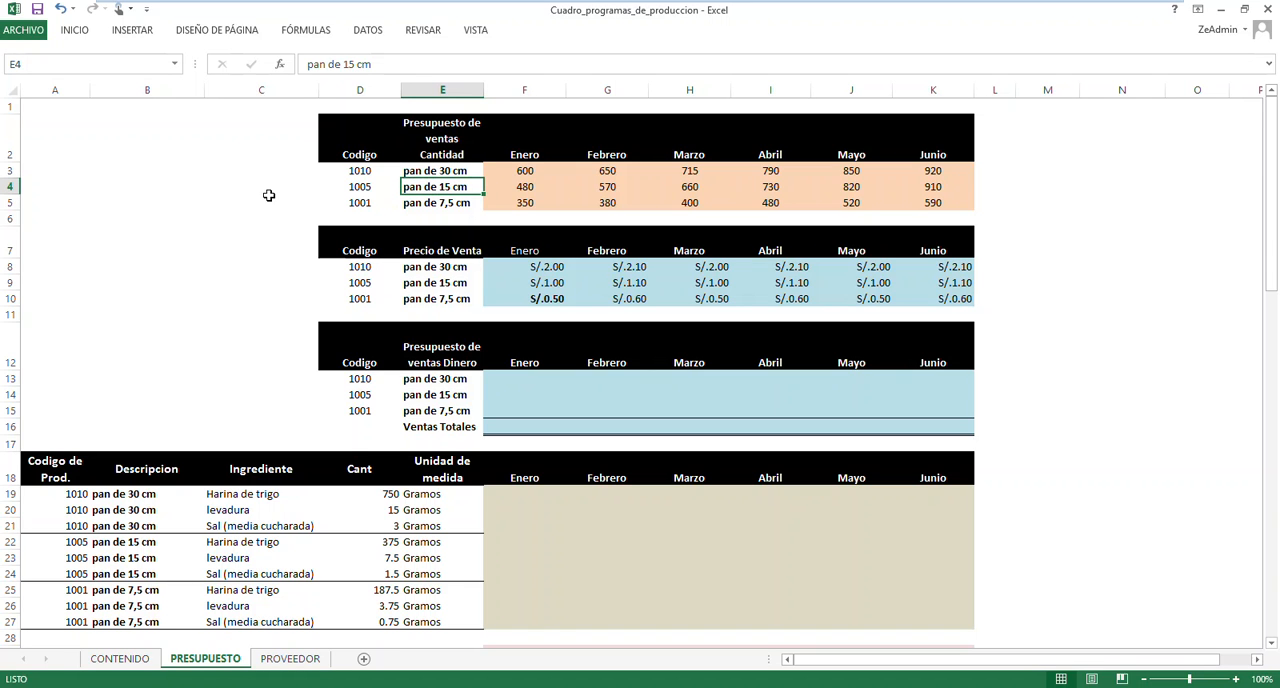
{"action": "left_click", "coordinate": [524, 192]}
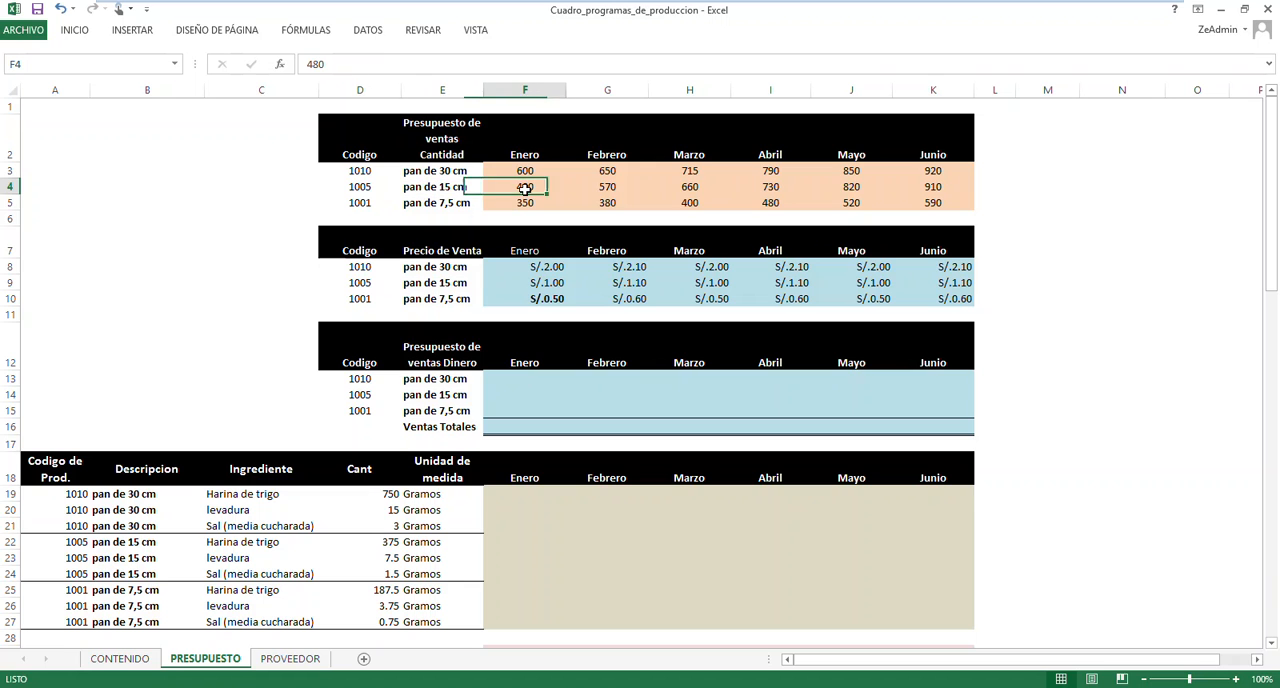
{"action": "left_click", "coordinate": [608, 188]}
{"action": "left_click", "coordinate": [708, 189]}
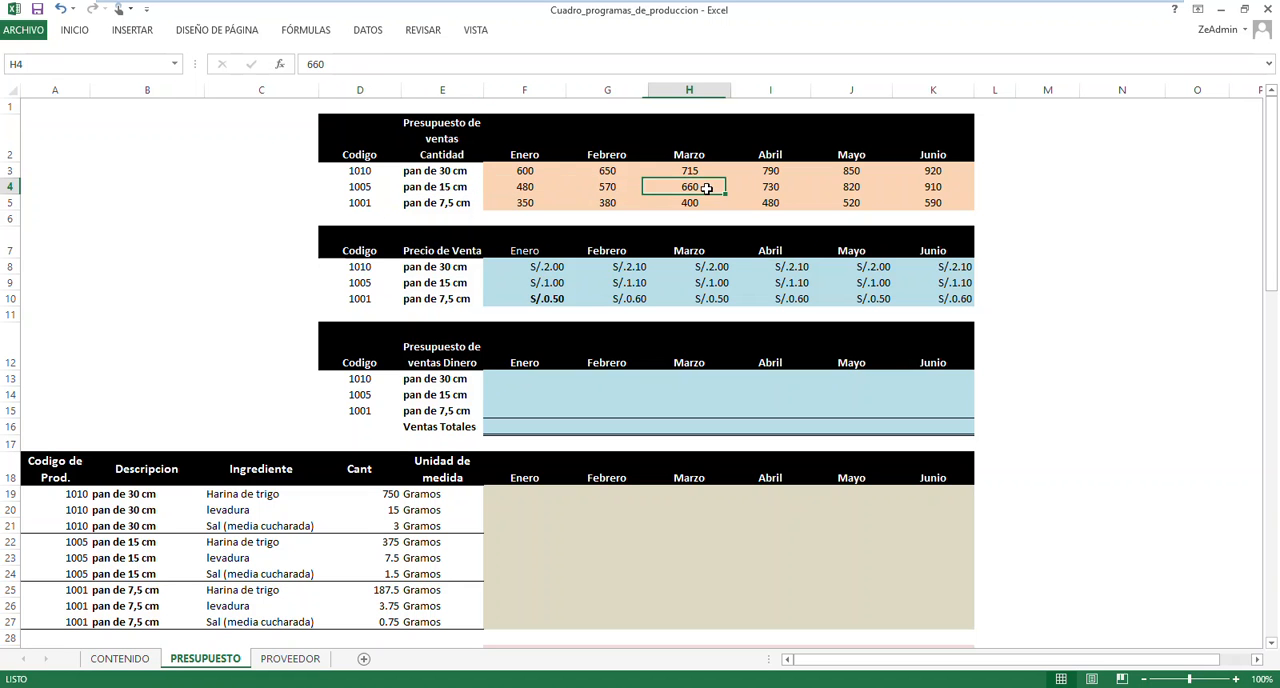
{"action": "left_click", "coordinate": [772, 187]}
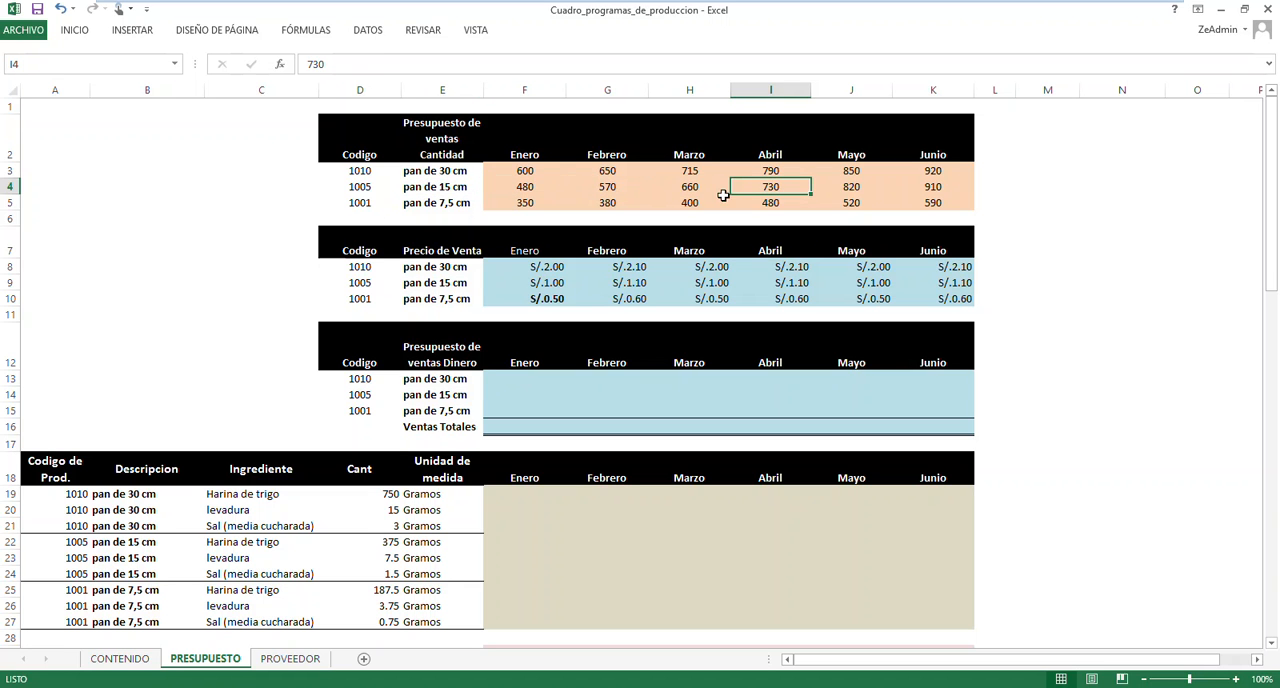
{"action": "left_click", "coordinate": [433, 208]}
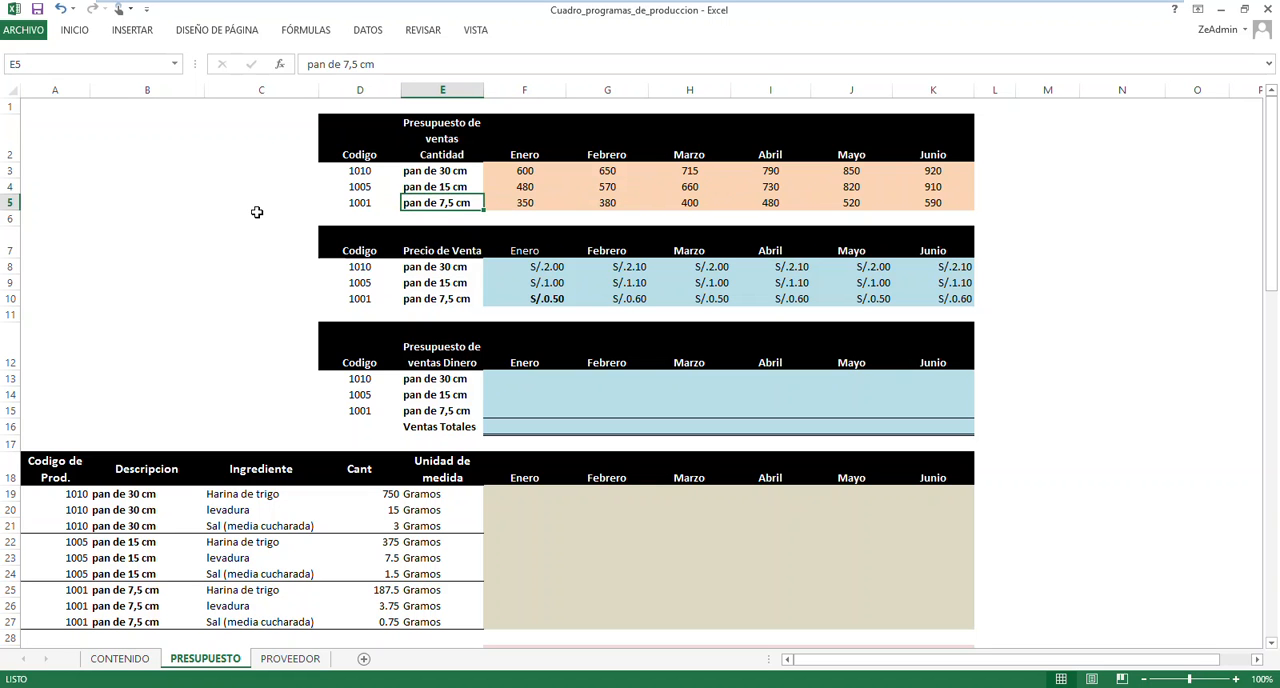
{"action": "left_click", "coordinate": [510, 204]}
{"action": "left_click", "coordinate": [603, 204]}
{"action": "left_click", "coordinate": [688, 205]}
{"action": "left_click", "coordinate": [757, 205]}
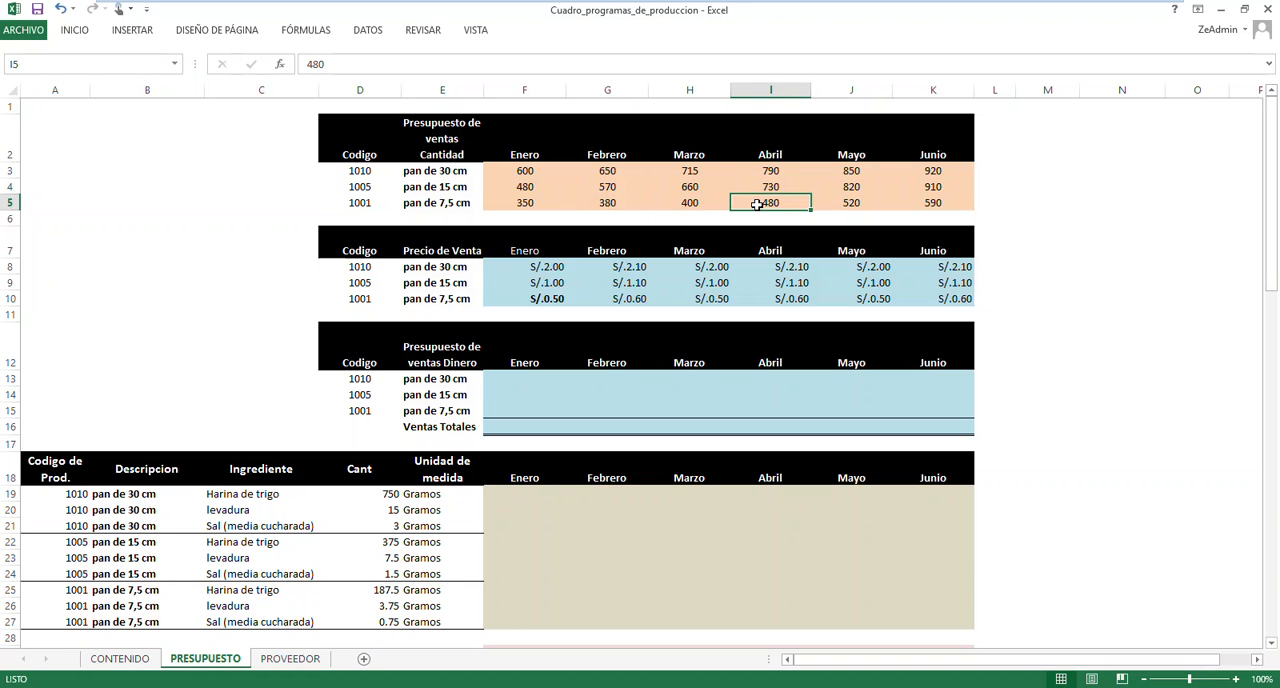
Review the three product codes and the Enero and Febrero quantities in the Presupuesto de ventas Cantidad table
{"action": "left_click", "coordinate": [369, 170]}
{"action": "left_click", "coordinate": [359, 188]}
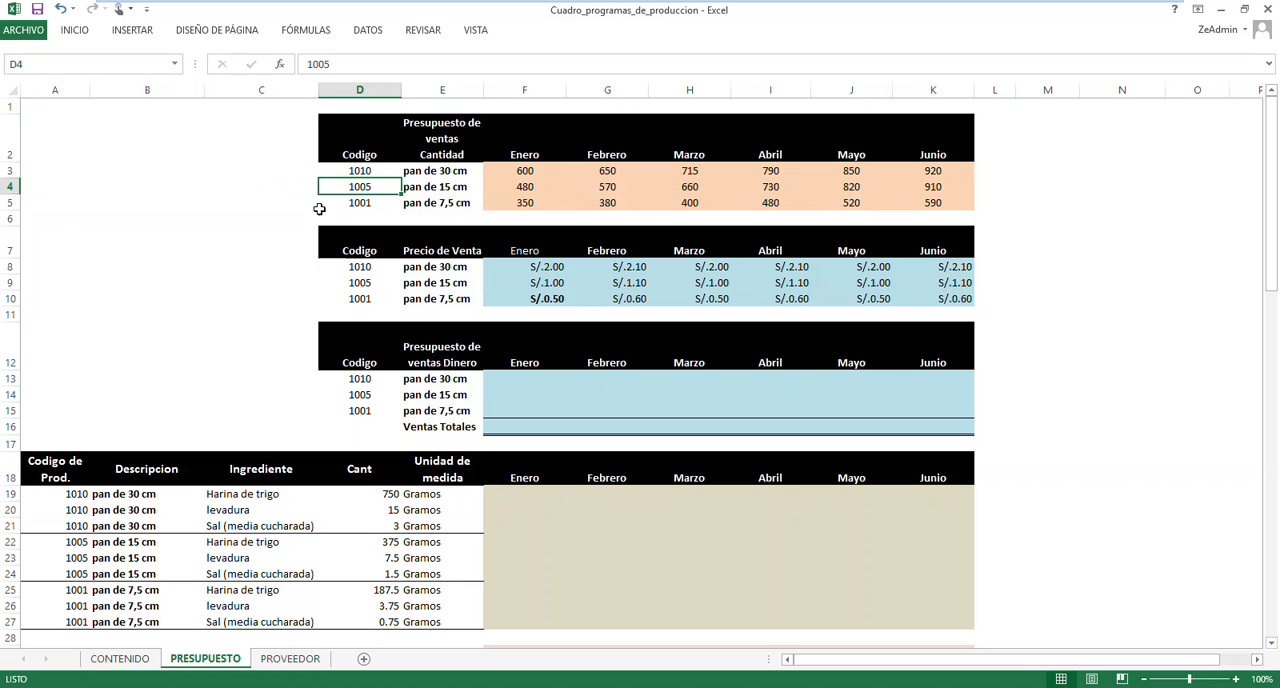
{"action": "left_click", "coordinate": [359, 204]}
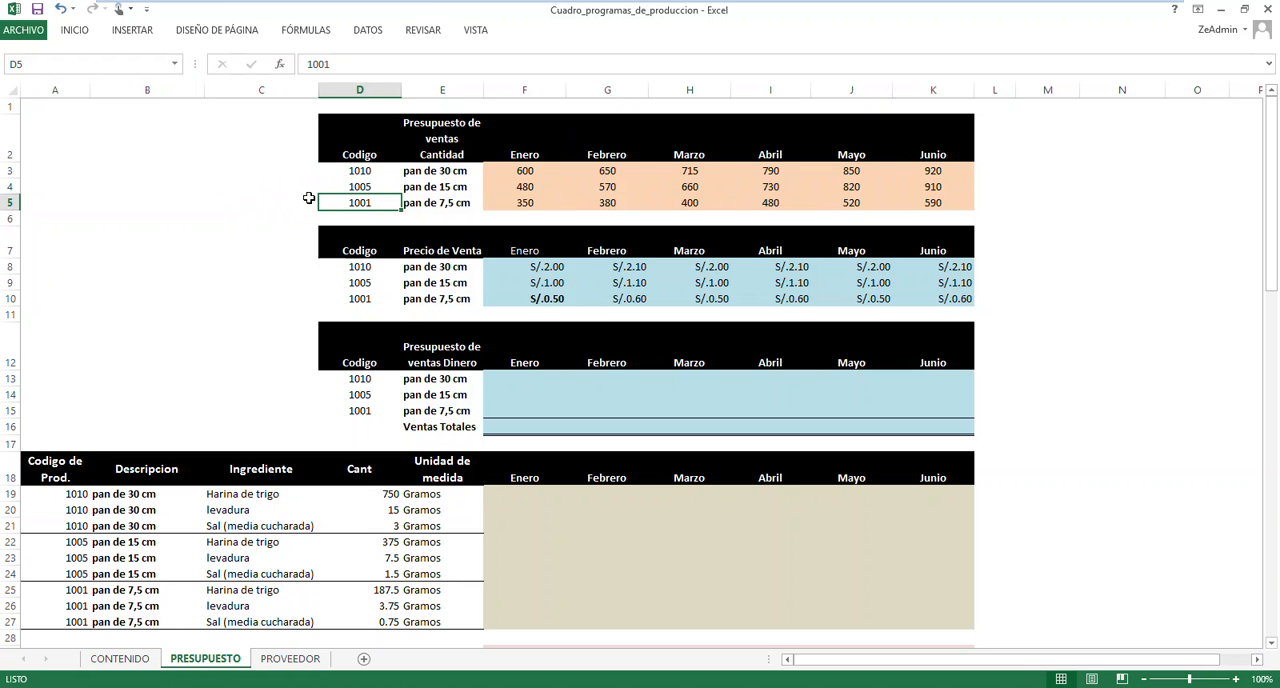
{"action": "left_click", "coordinate": [529, 173]}
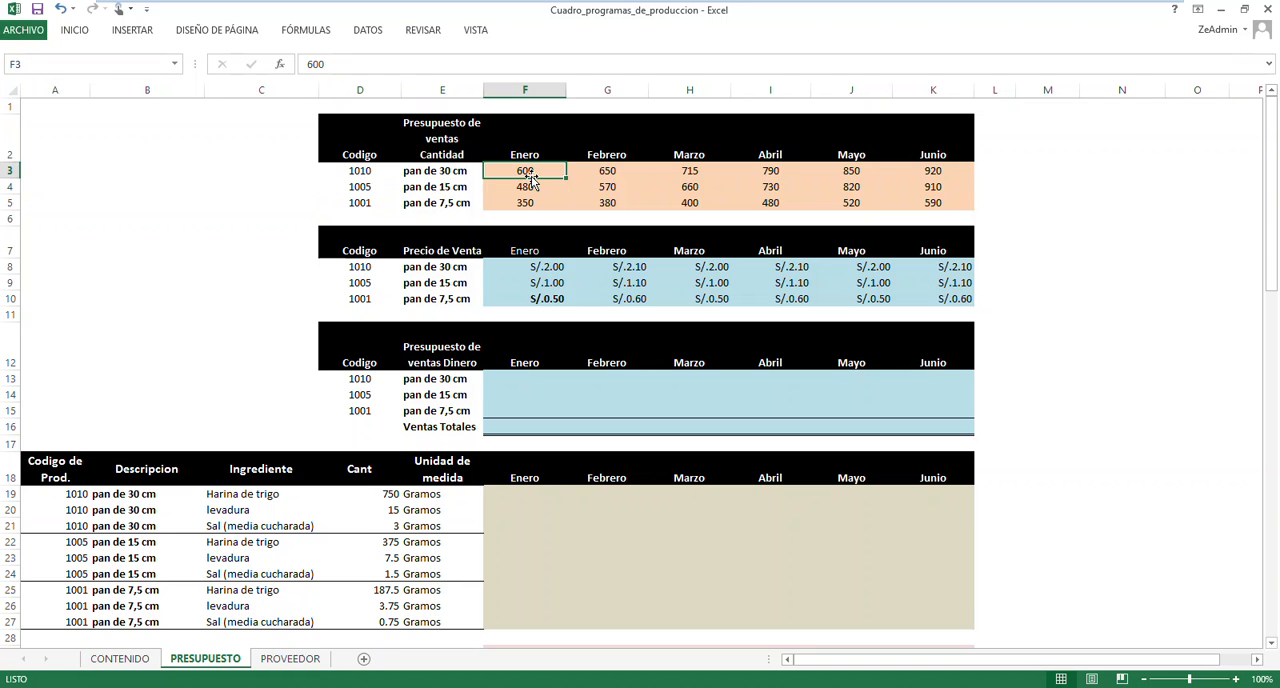
{"action": "left_click", "coordinate": [529, 186]}
{"action": "left_click", "coordinate": [531, 204]}
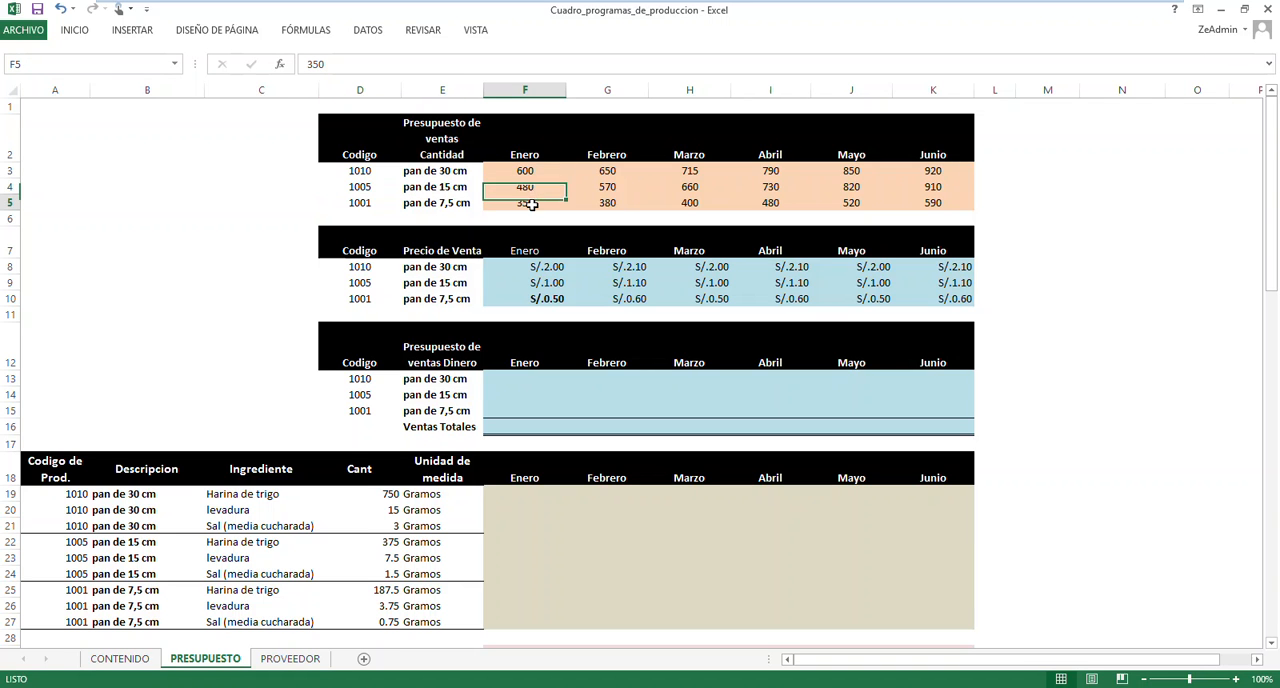
{"action": "left_click", "coordinate": [614, 203]}
{"action": "left_click", "coordinate": [616, 188]}
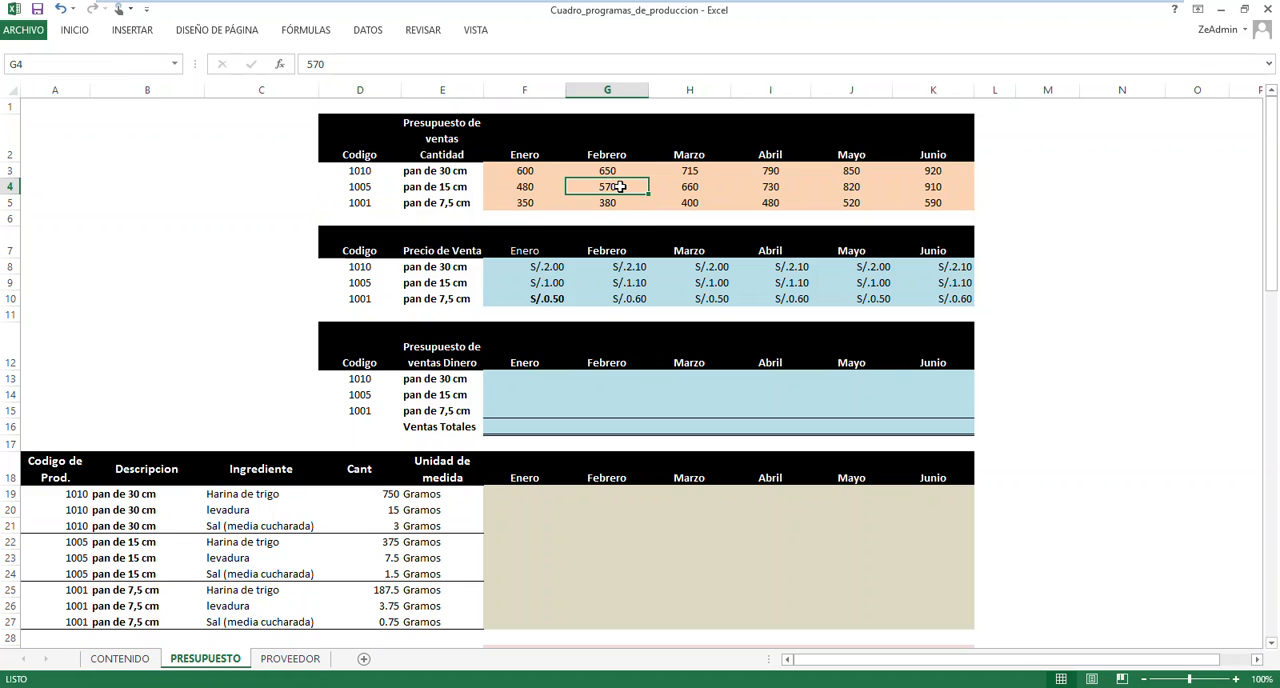
Examine the sale prices of the three breads across the months in the Precio de Venta table
{"action": "left_click", "coordinate": [513, 268]}
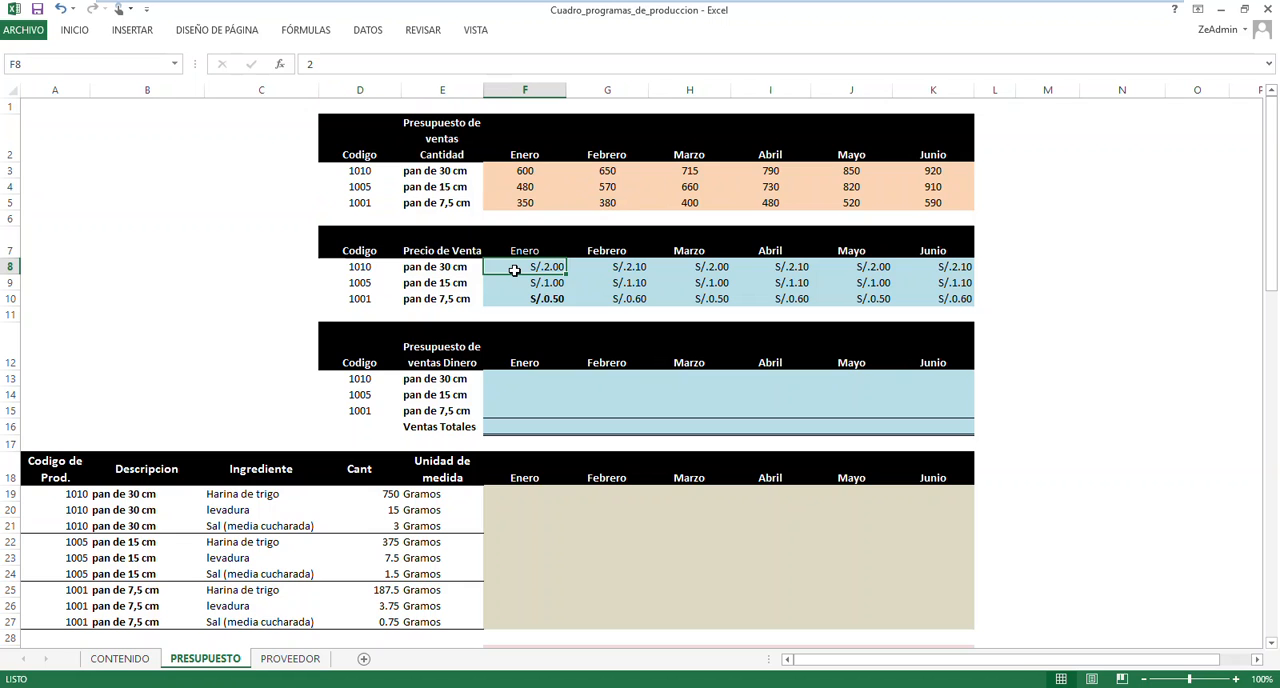
{"action": "left_click", "coordinate": [505, 283]}
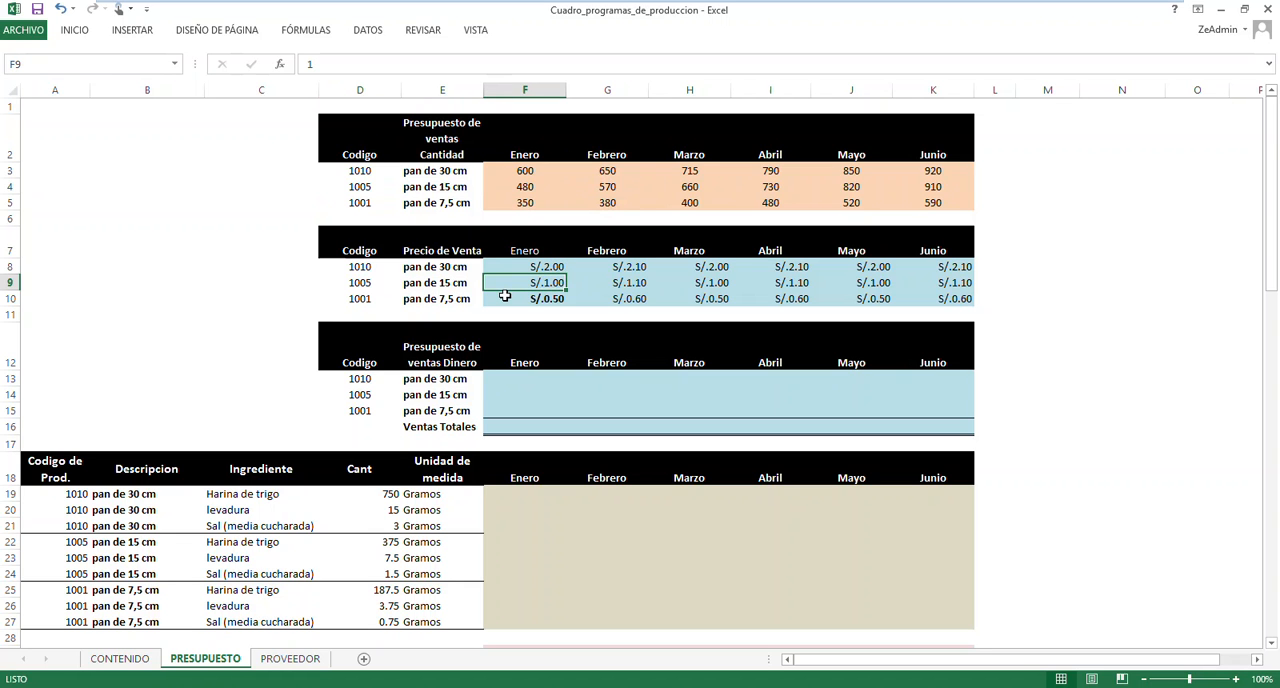
{"action": "left_click", "coordinate": [506, 299]}
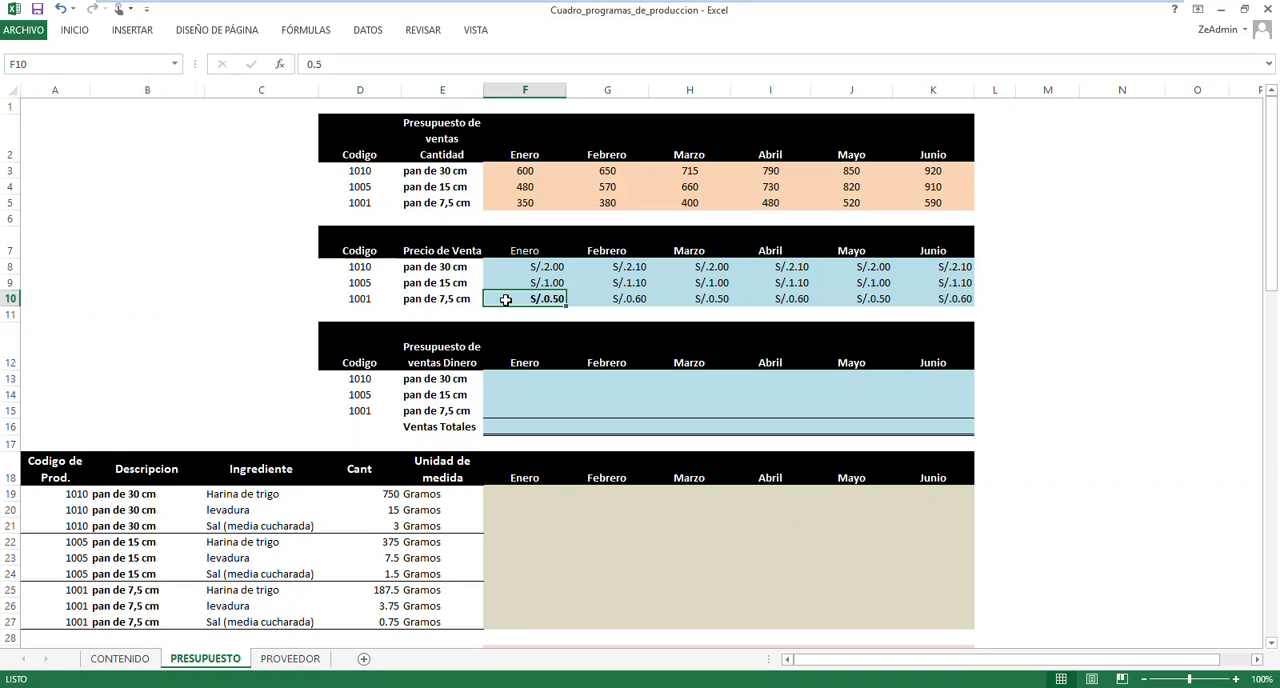
{"action": "left_click", "coordinate": [605, 269]}
{"action": "left_click", "coordinate": [606, 284]}
{"action": "left_click", "coordinate": [608, 299]}
{"action": "left_click", "coordinate": [712, 267]}
{"action": "left_click", "coordinate": [765, 267]}
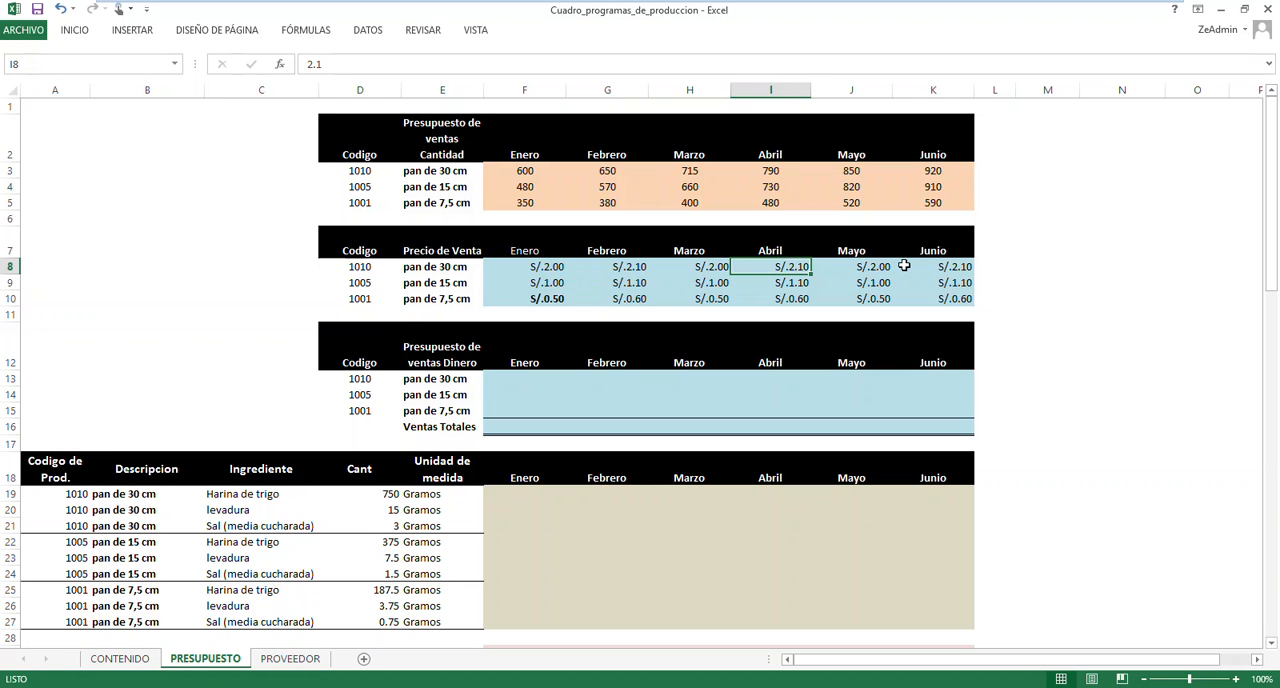
{"action": "left_click", "coordinate": [857, 295]}
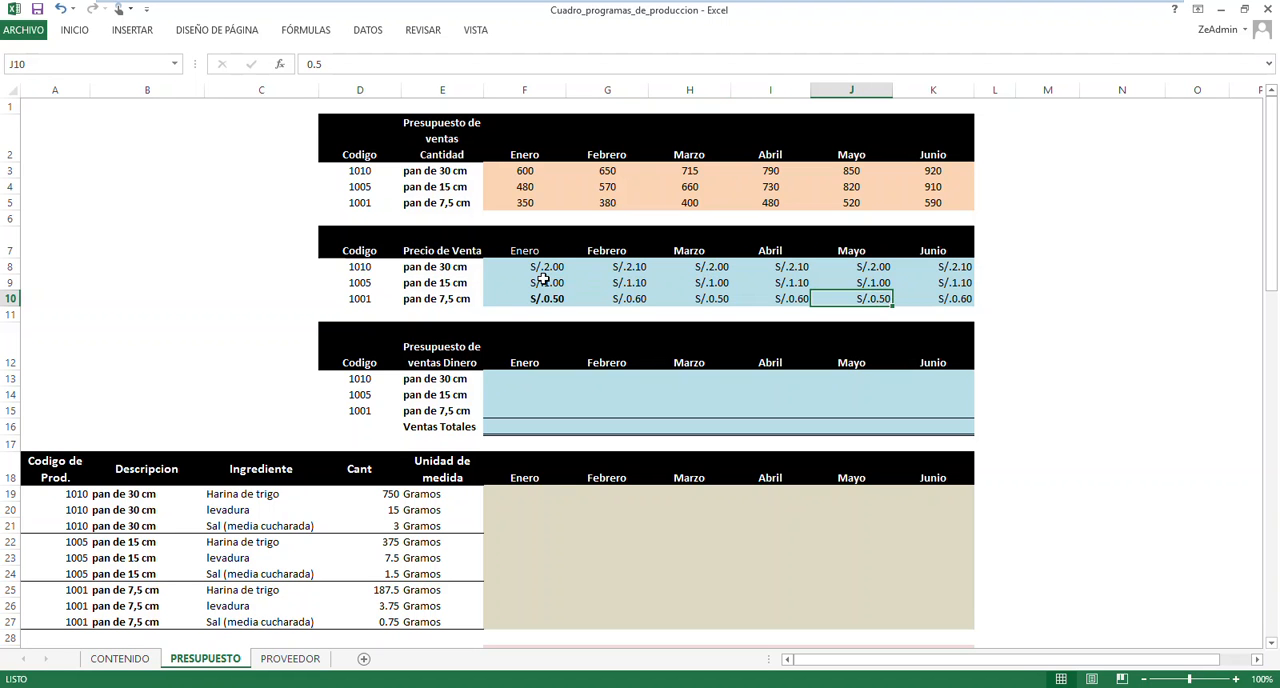
Review the Presupuesto de ventas Dinero rows and Ventas Totales against the Enero quantity and price of the 30 cm bread
{"action": "left_click", "coordinate": [530, 384]}
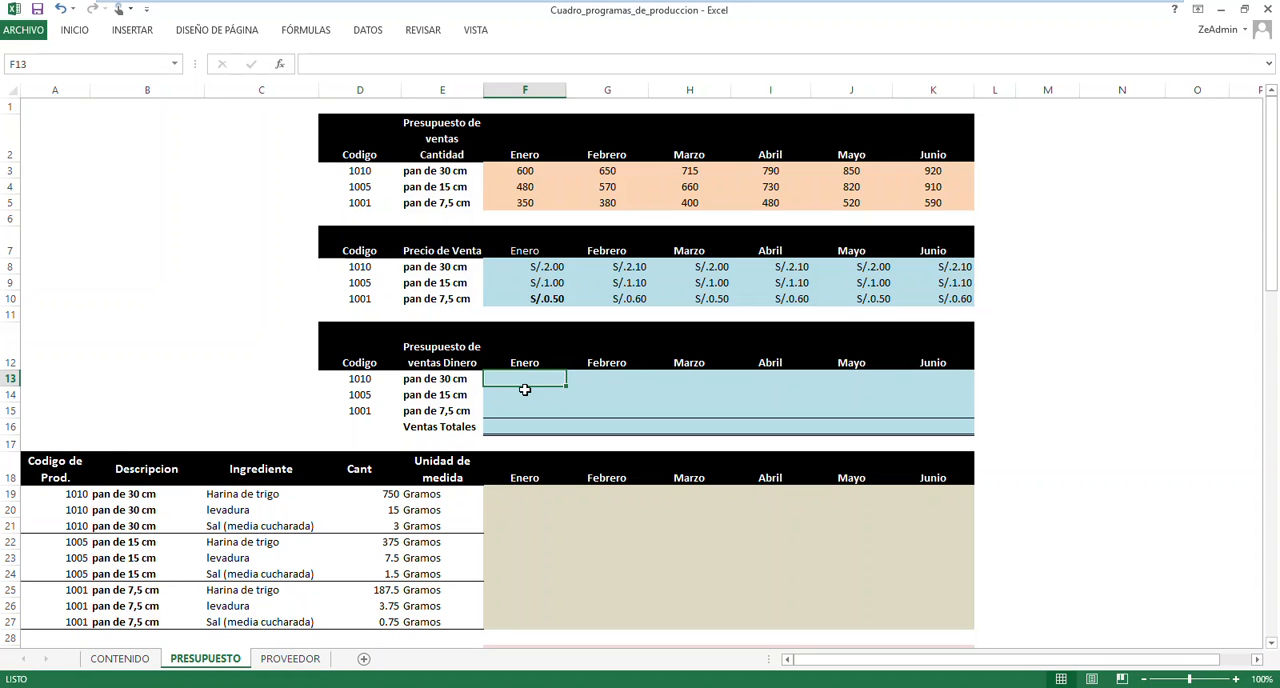
{"action": "left_click", "coordinate": [521, 396]}
{"action": "left_click", "coordinate": [519, 408]}
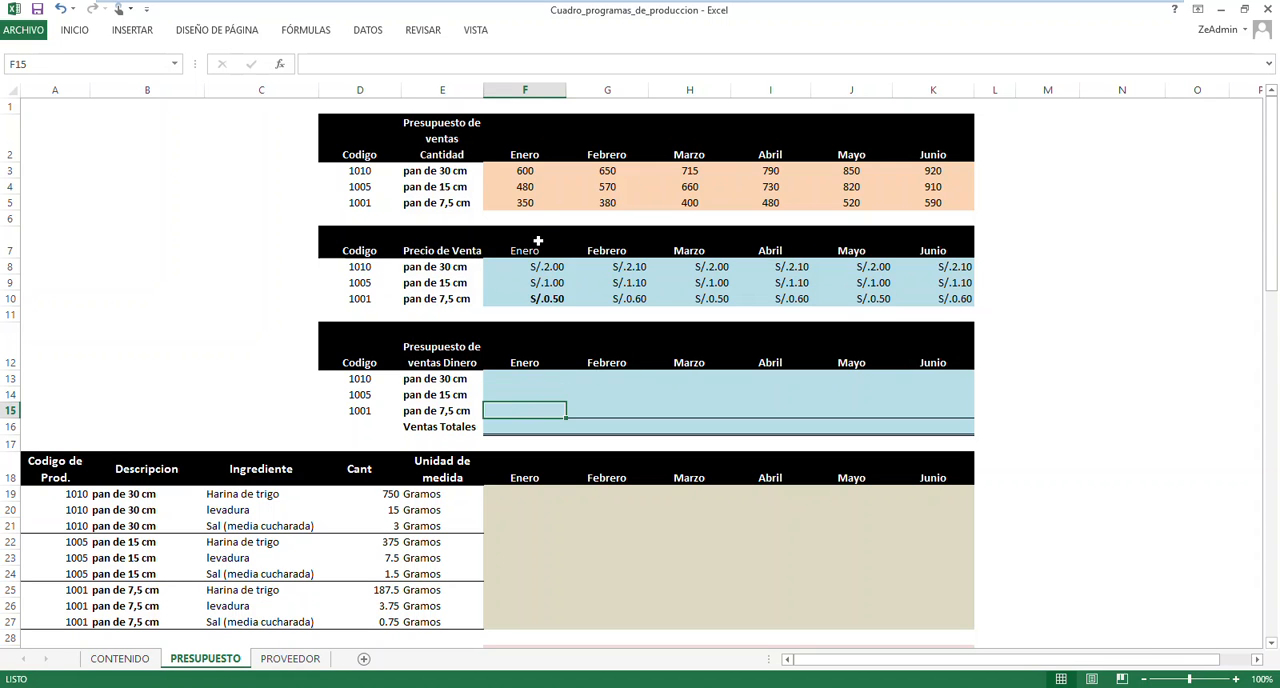
{"action": "left_click", "coordinate": [527, 170]}
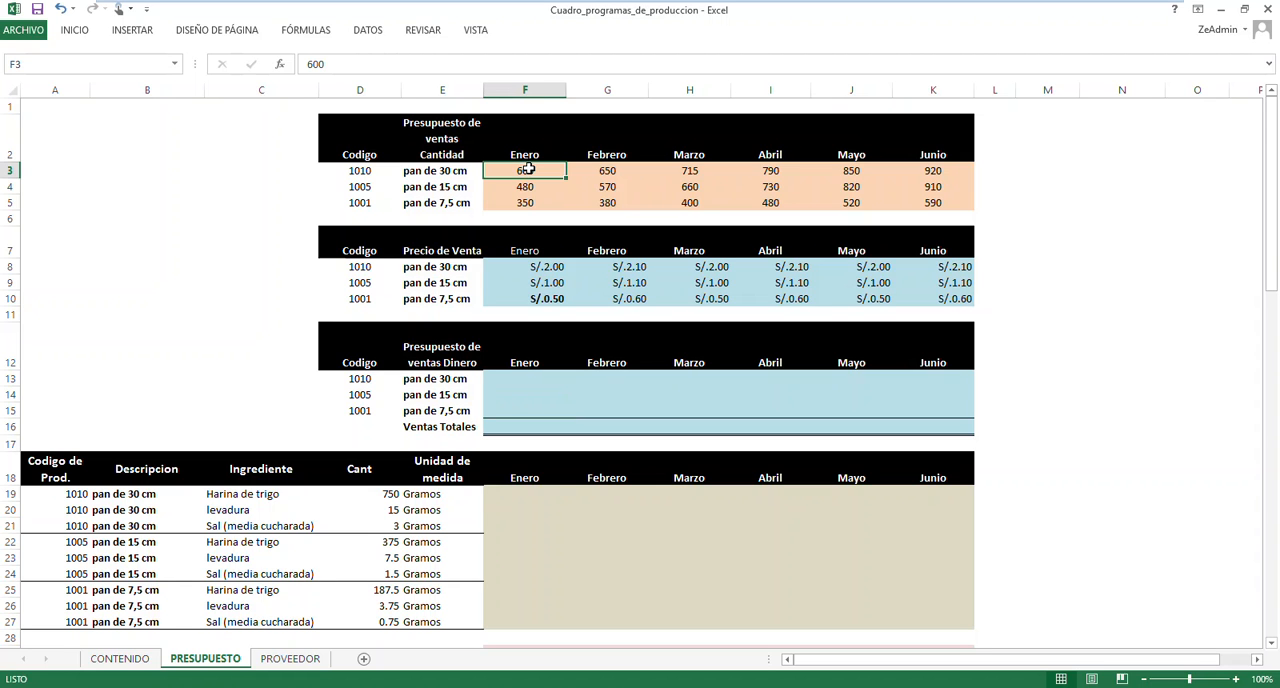
{"action": "left_click", "coordinate": [533, 267]}
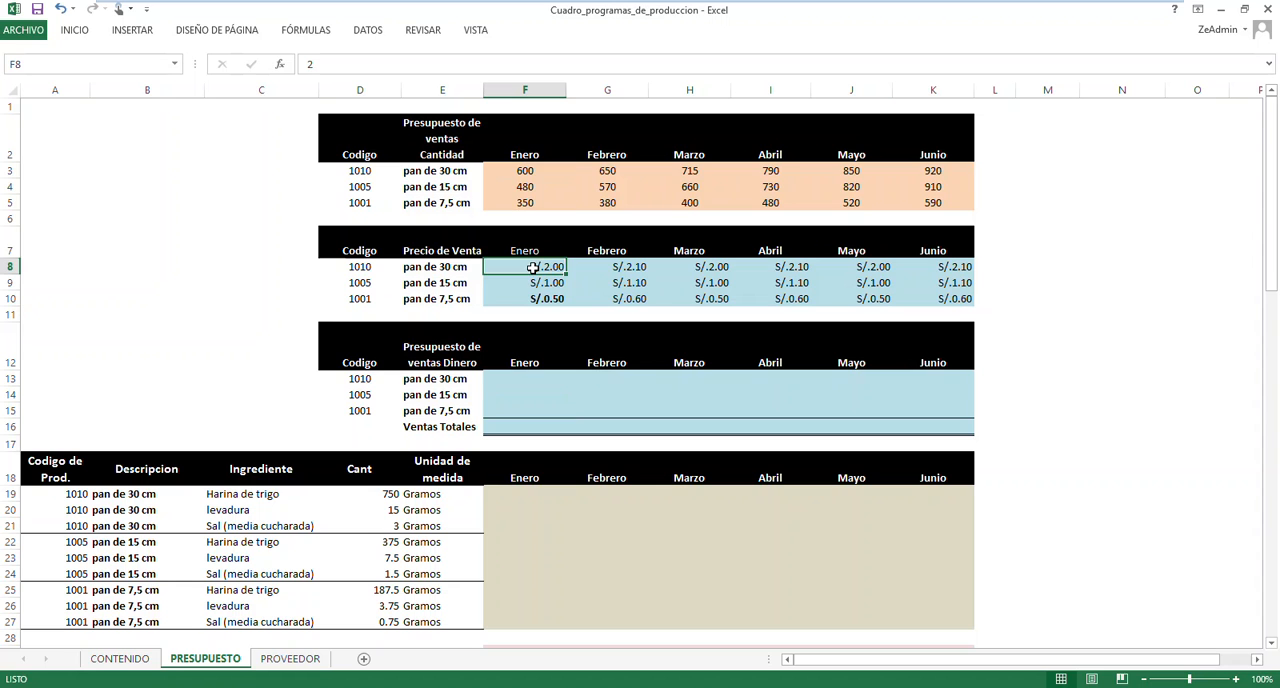
{"action": "left_click", "coordinate": [526, 379]}
{"action": "left_click", "coordinate": [524, 395]}
{"action": "left_click", "coordinate": [518, 408]}
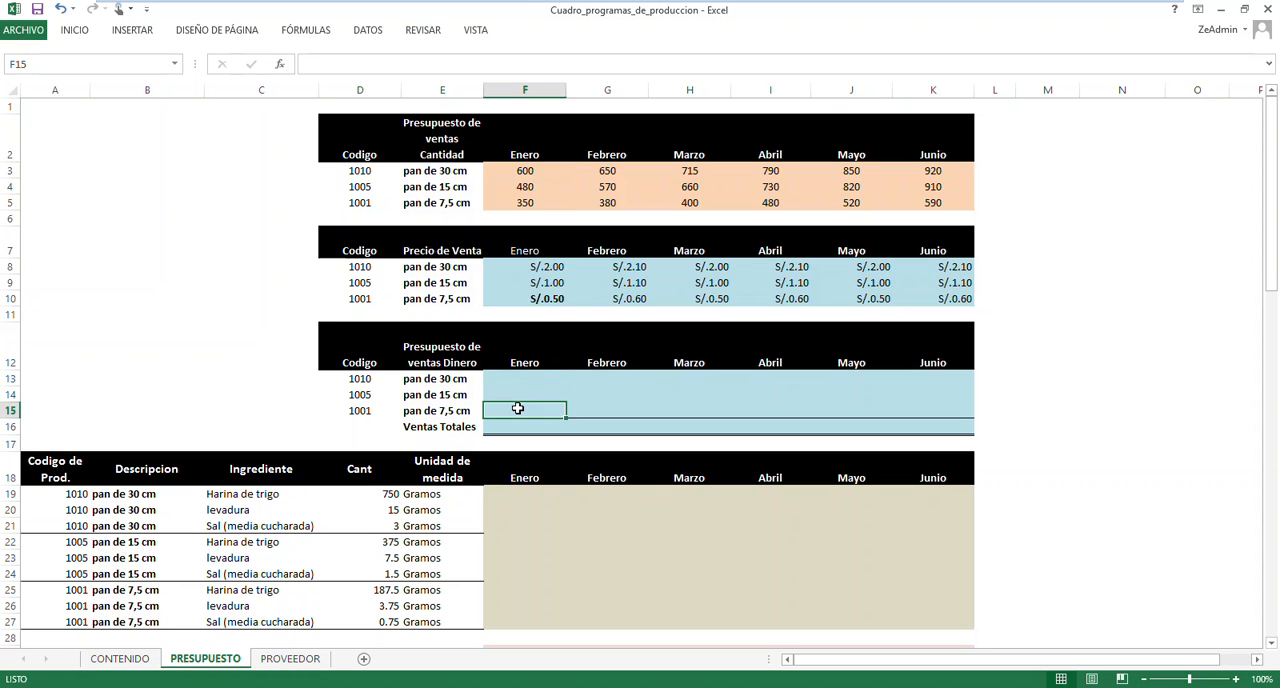
{"action": "left_click", "coordinate": [510, 427]}
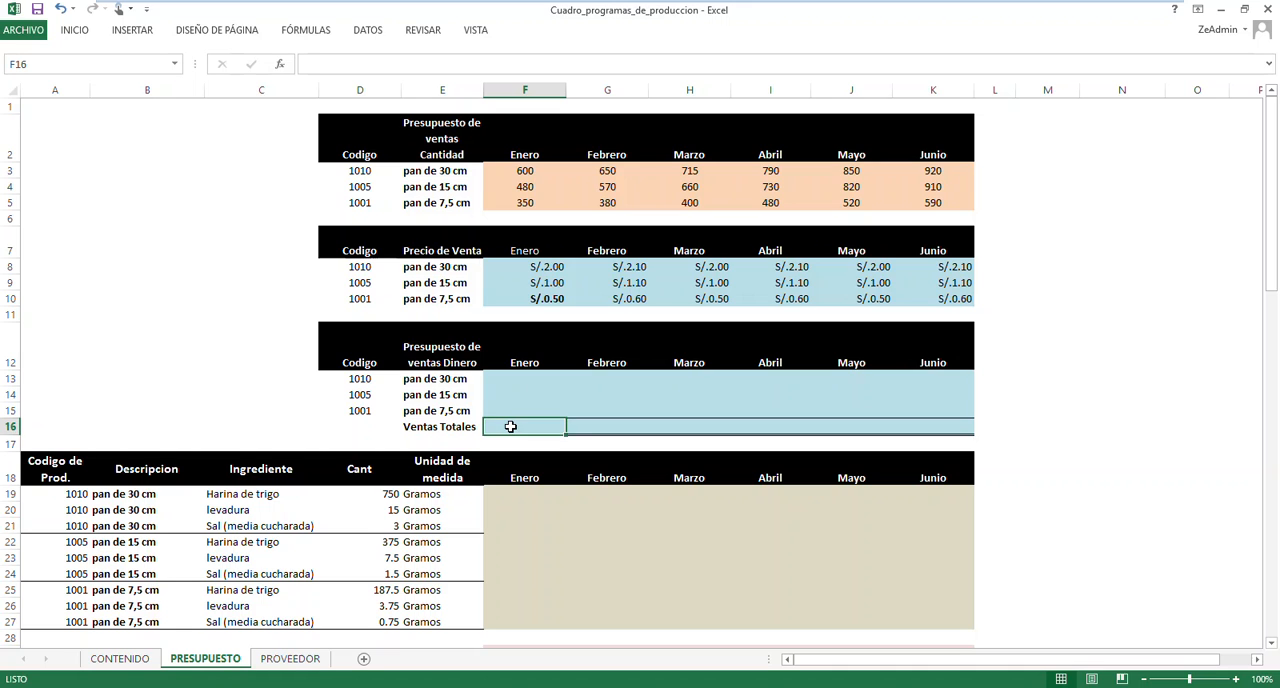
{"action": "left_click", "coordinate": [600, 424]}
{"action": "left_click", "coordinate": [657, 424]}
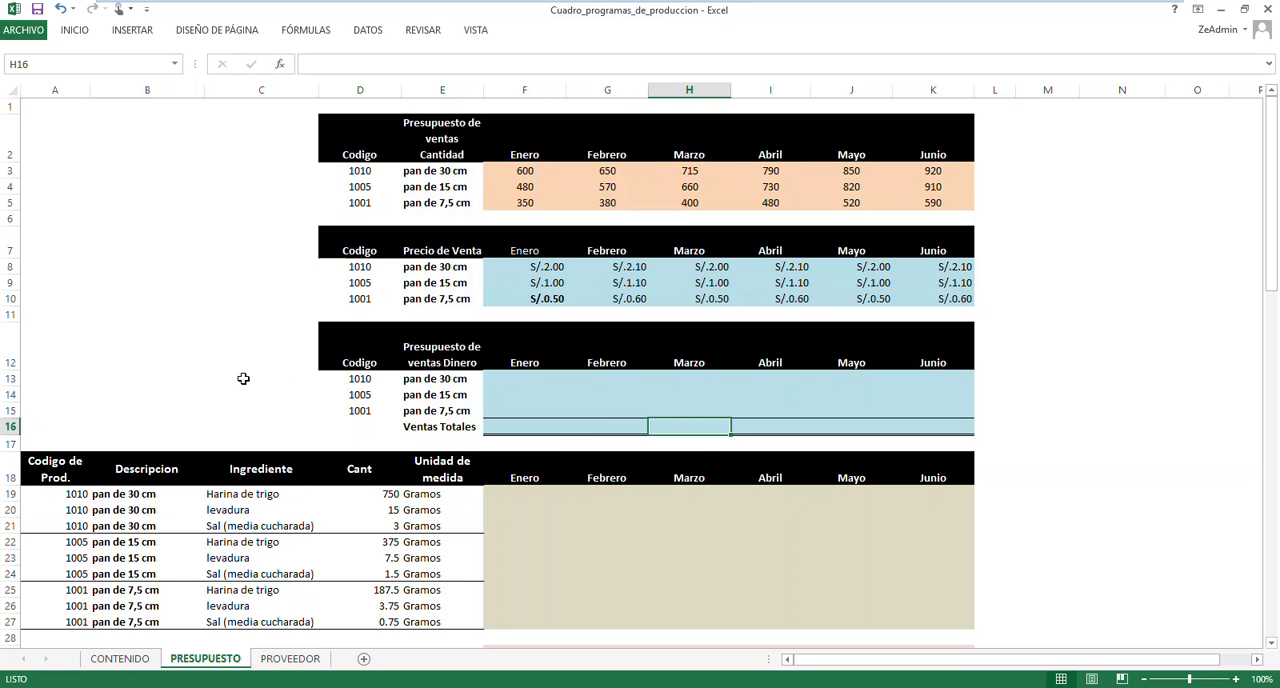
Examine the Utilidad row and the monthly ingredient requirement grid from Enero to Junio
{"action": "scroll", "coordinate": [243, 375], "scroll_direction": "down", "scroll_amount": 3}
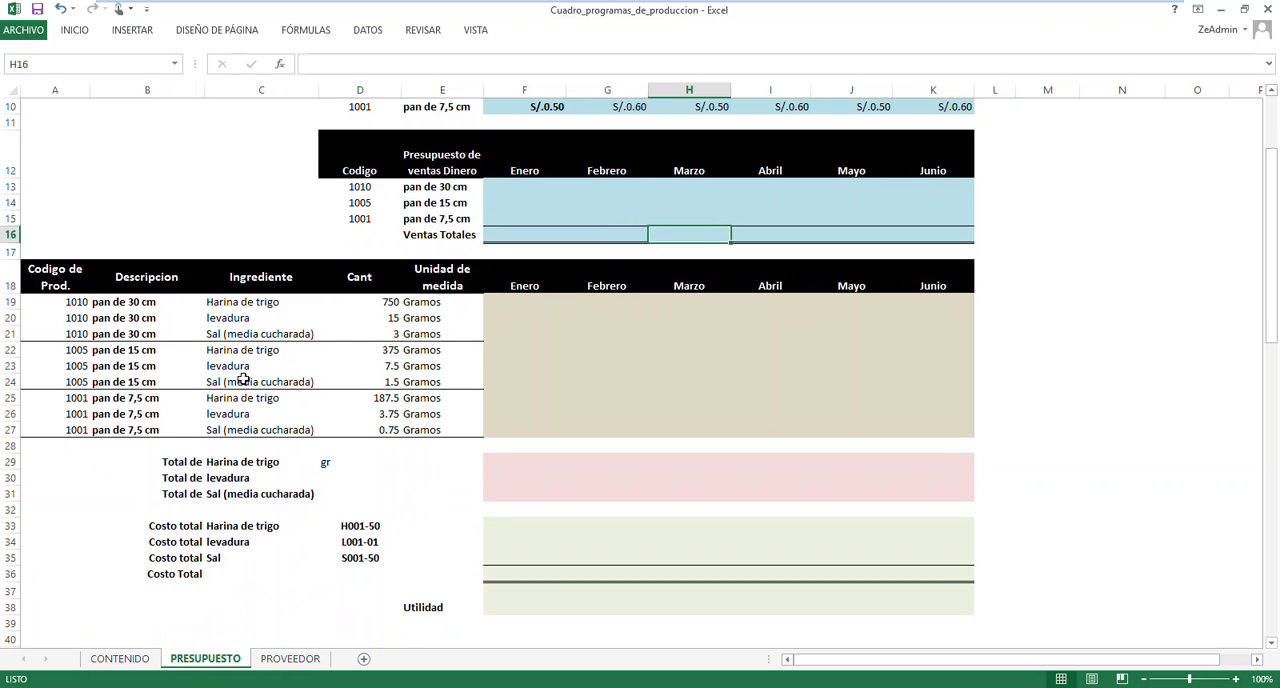
{"action": "left_click", "coordinate": [503, 604]}
{"action": "left_click_drag", "start_coordinate": [503, 604], "coordinate": [925, 606]}
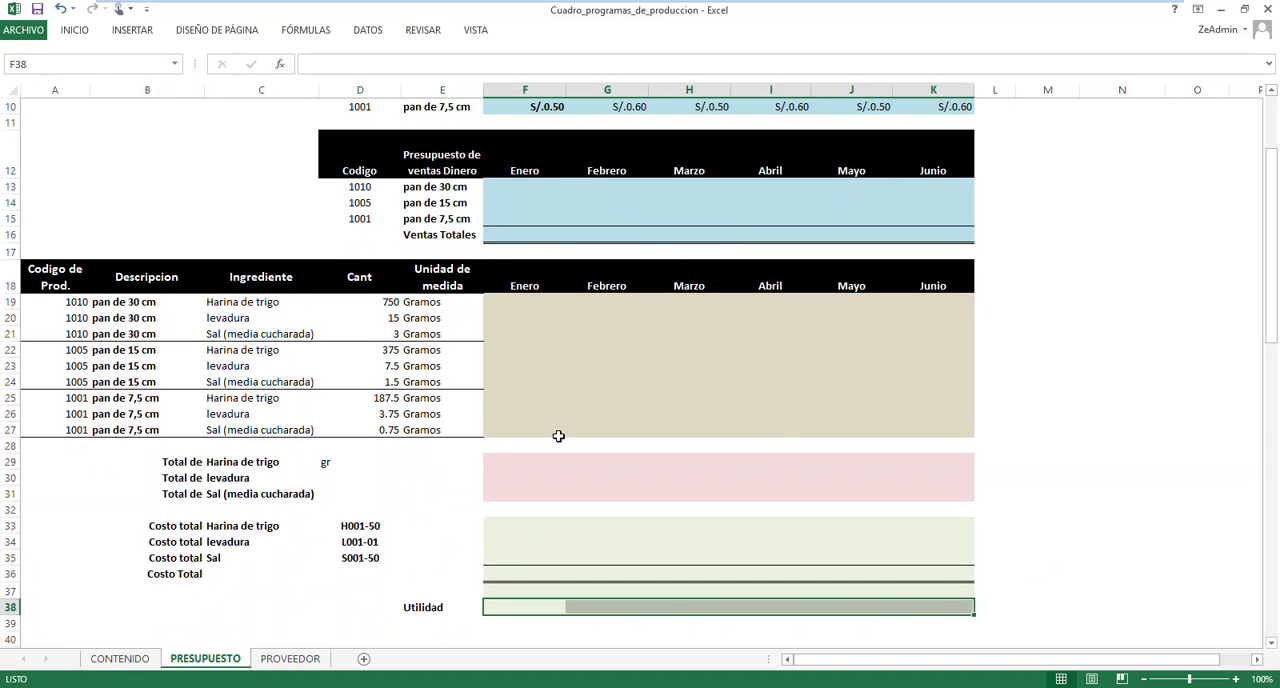
{"action": "left_click", "coordinate": [519, 302]}
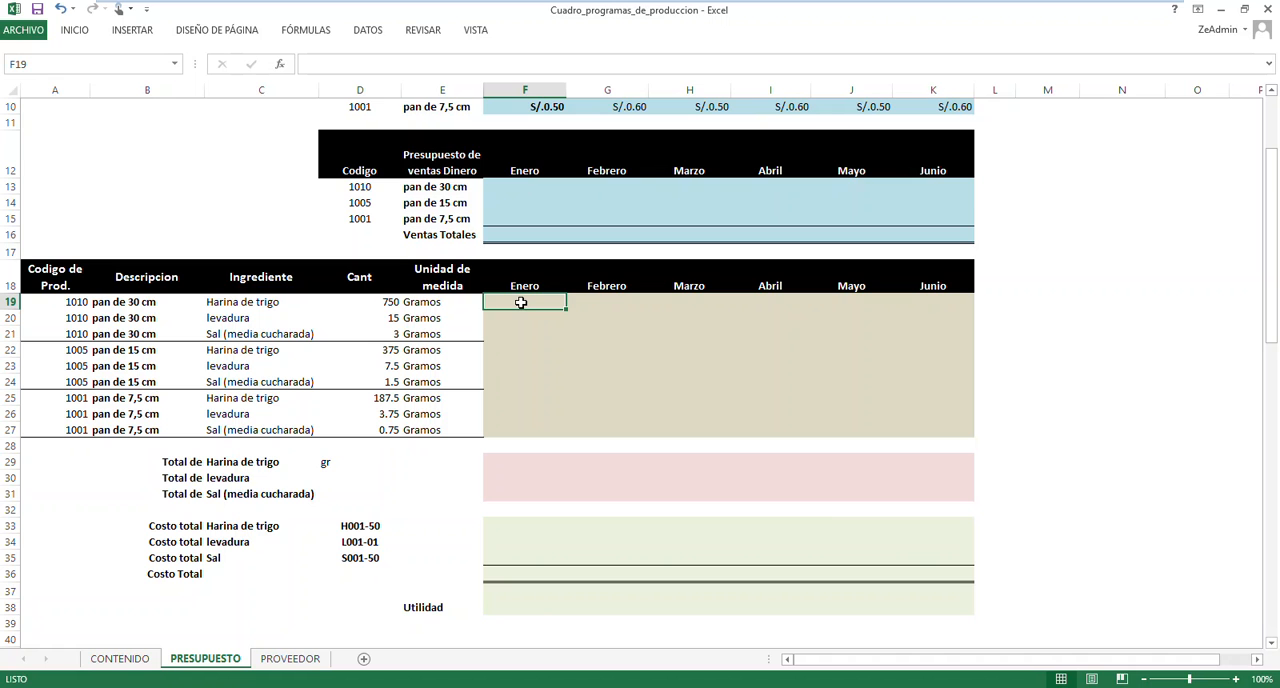
{"action": "left_click_drag", "start_coordinate": [520, 302], "coordinate": [954, 432]}
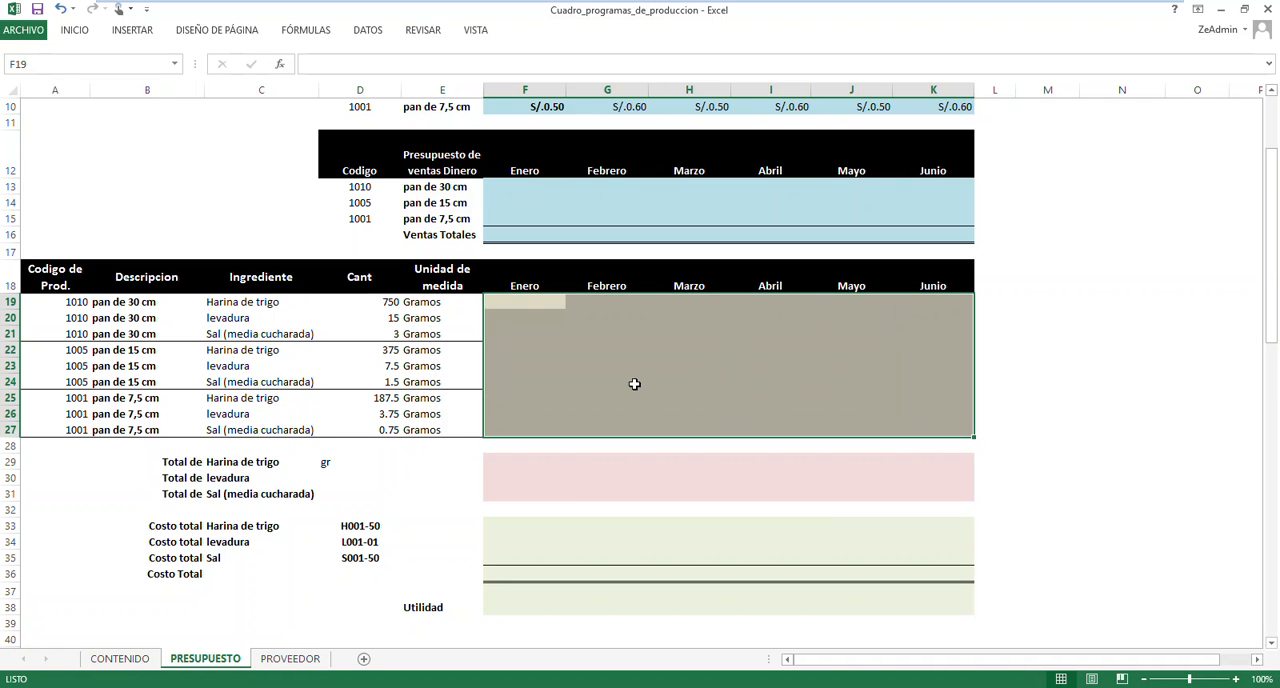
{"action": "left_click", "coordinate": [524, 305]}
{"action": "left_click", "coordinate": [525, 305]}
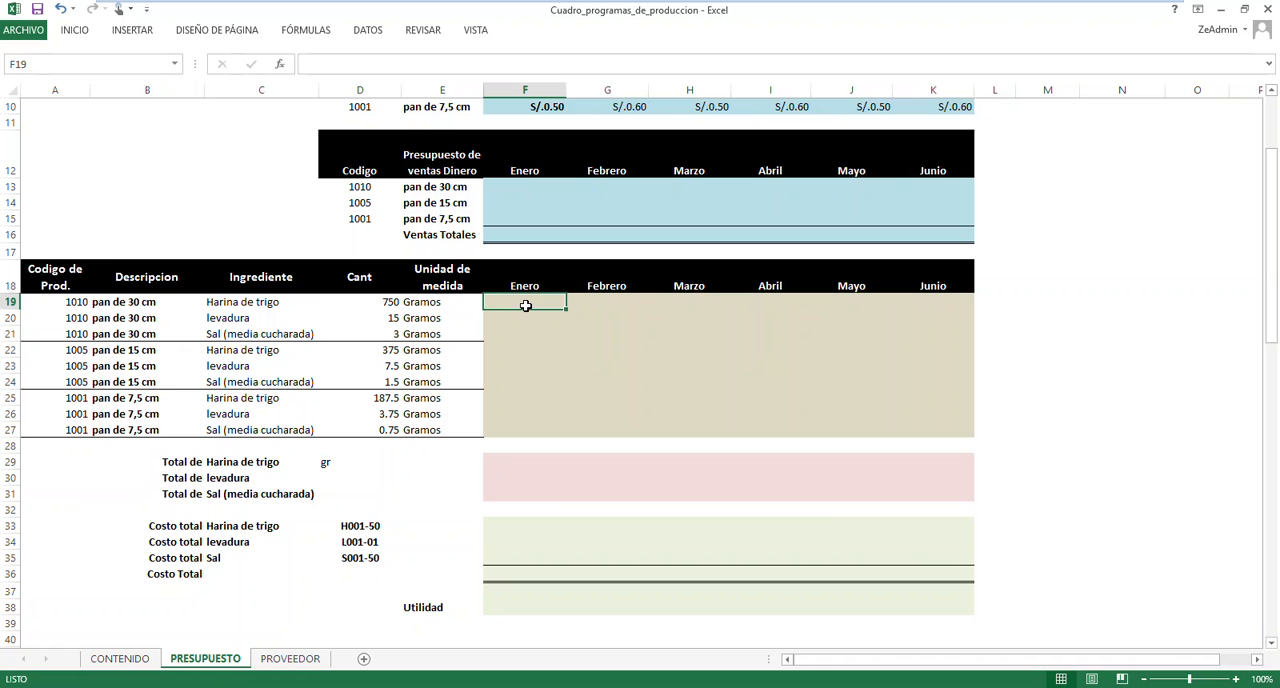
Review the 30 cm bread's Harina de trigo amount and Enero sales quantity against its Enero ingredient cell
{"action": "scroll", "coordinate": [491, 334], "scroll_direction": "up", "scroll_amount": 2}
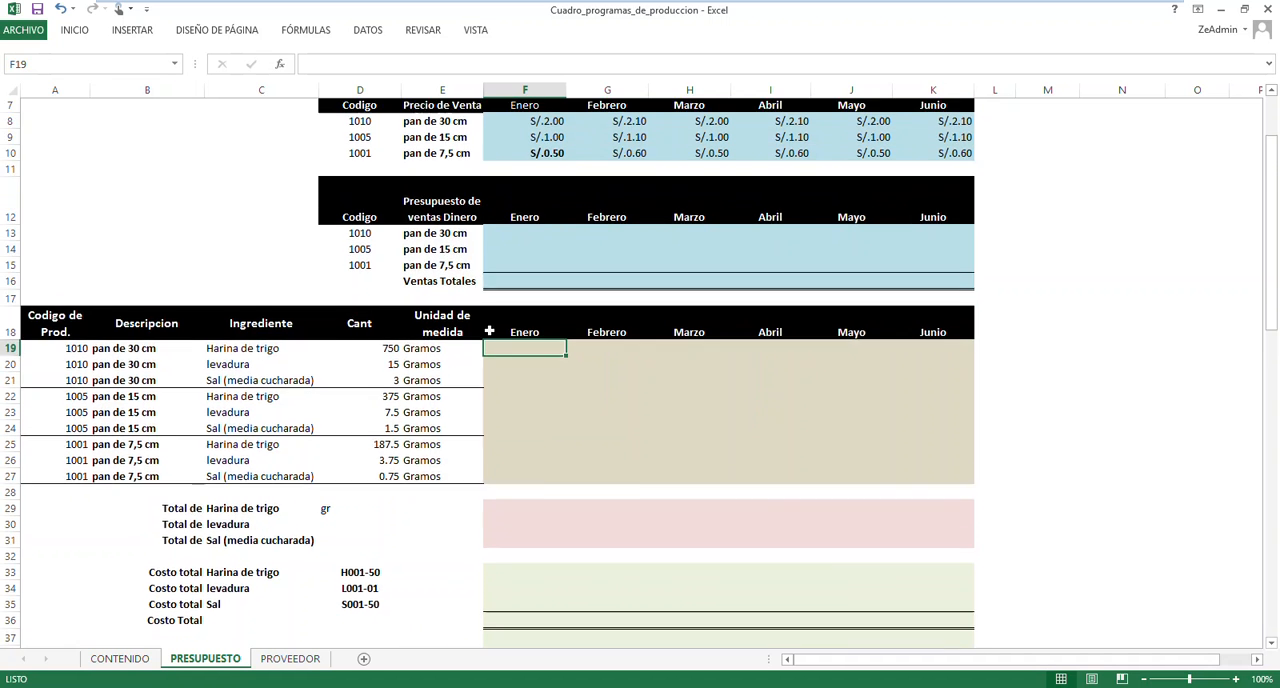
{"action": "left_click", "coordinate": [388, 414]}
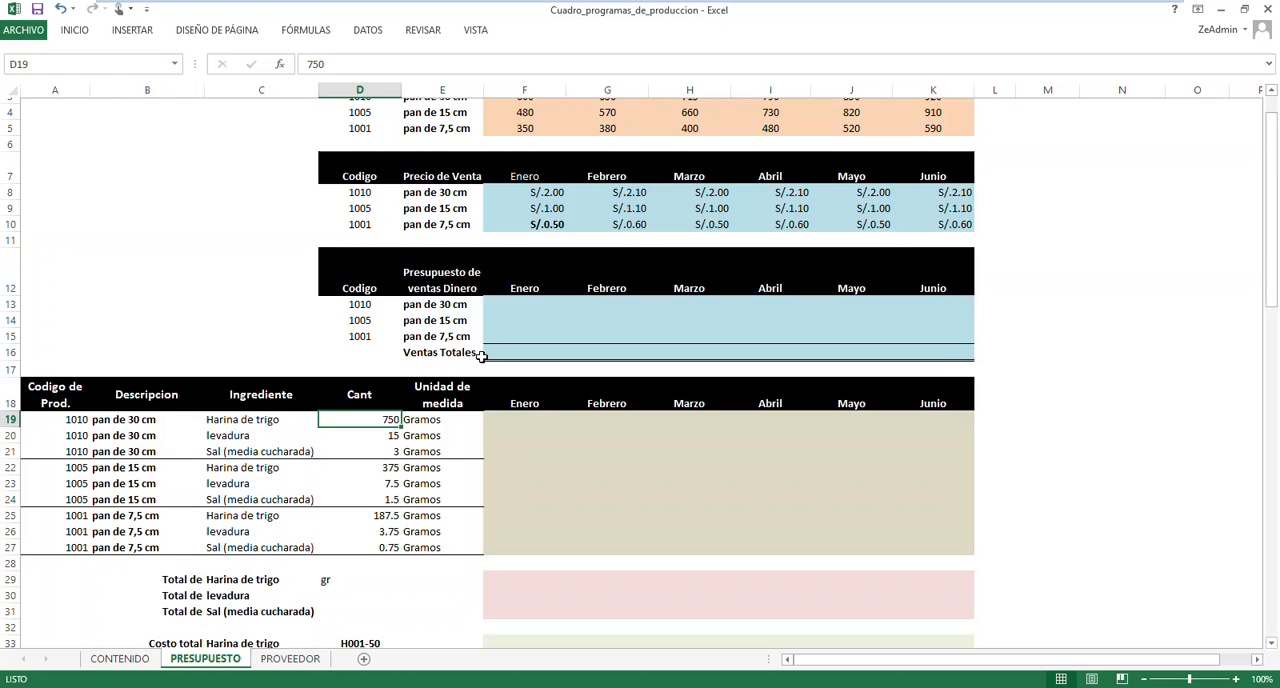
{"action": "scroll", "coordinate": [486, 357], "scroll_direction": "up", "scroll_amount": 2}
{"action": "left_click", "coordinate": [536, 171]}
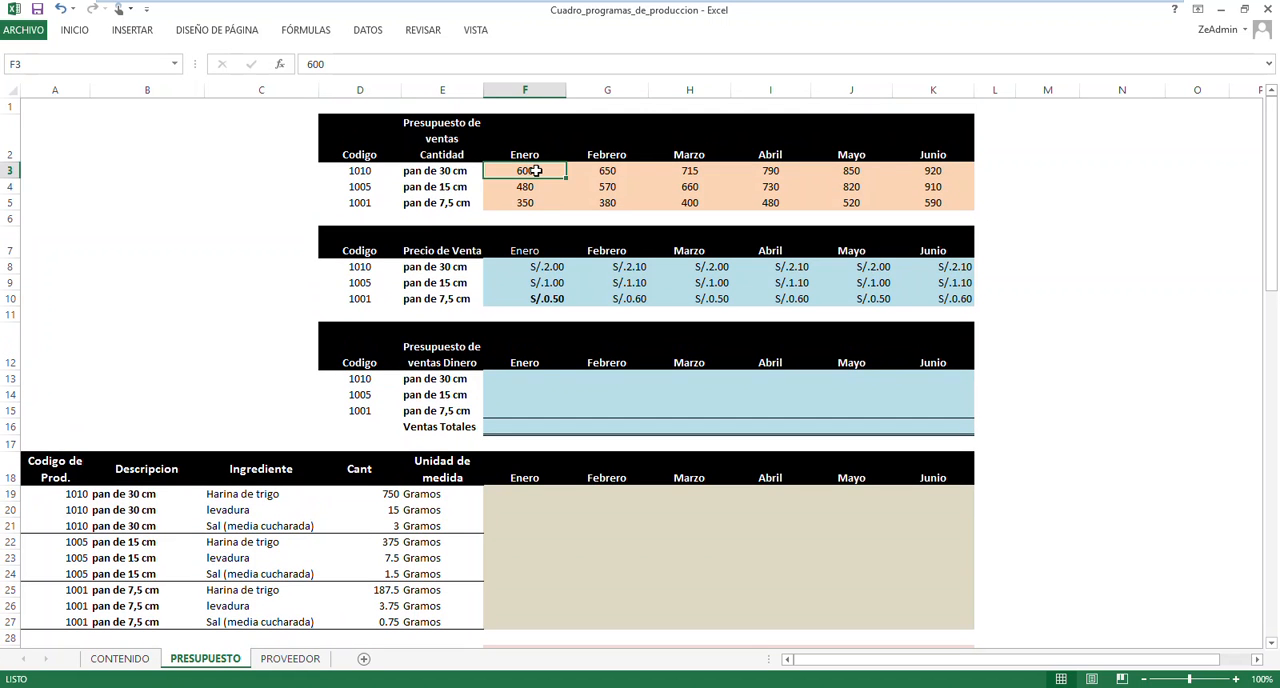
{"action": "left_click", "coordinate": [520, 496]}
{"action": "scroll", "coordinate": [520, 496], "scroll_direction": "down", "scroll_amount": 3}
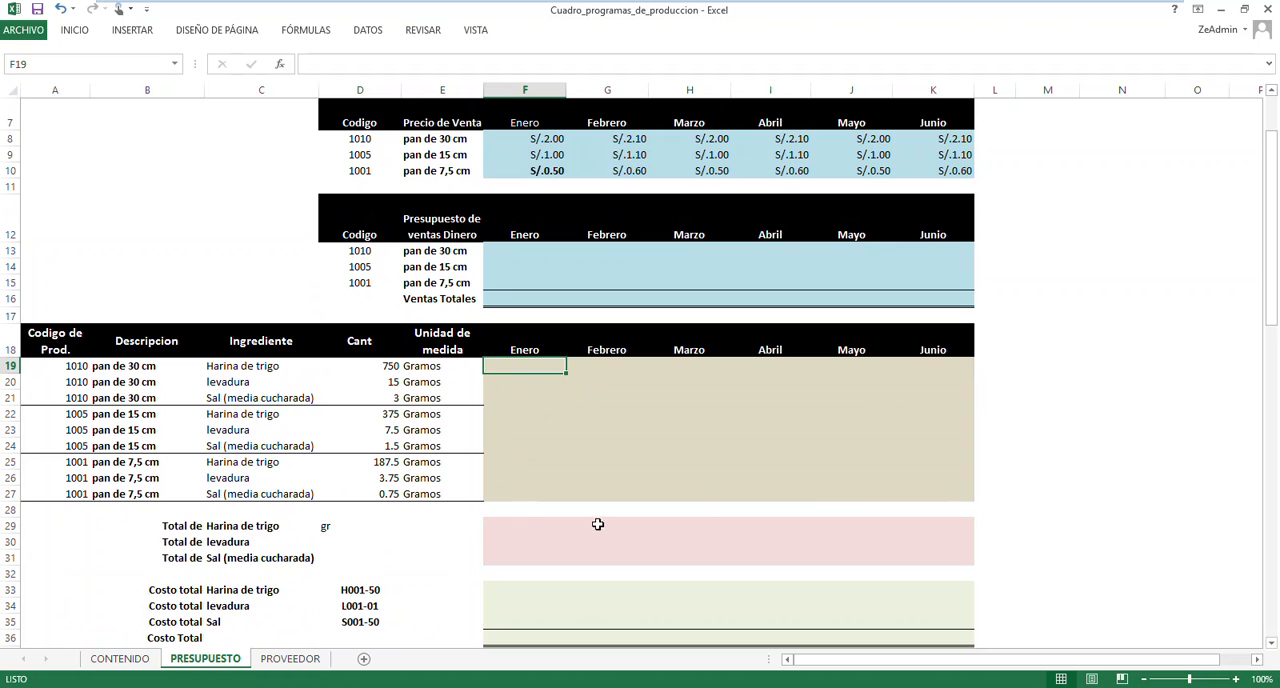
Review the Enero cells of the Total de Harina de trigo, levadura and Sal rows
{"action": "left_click", "coordinate": [510, 527]}
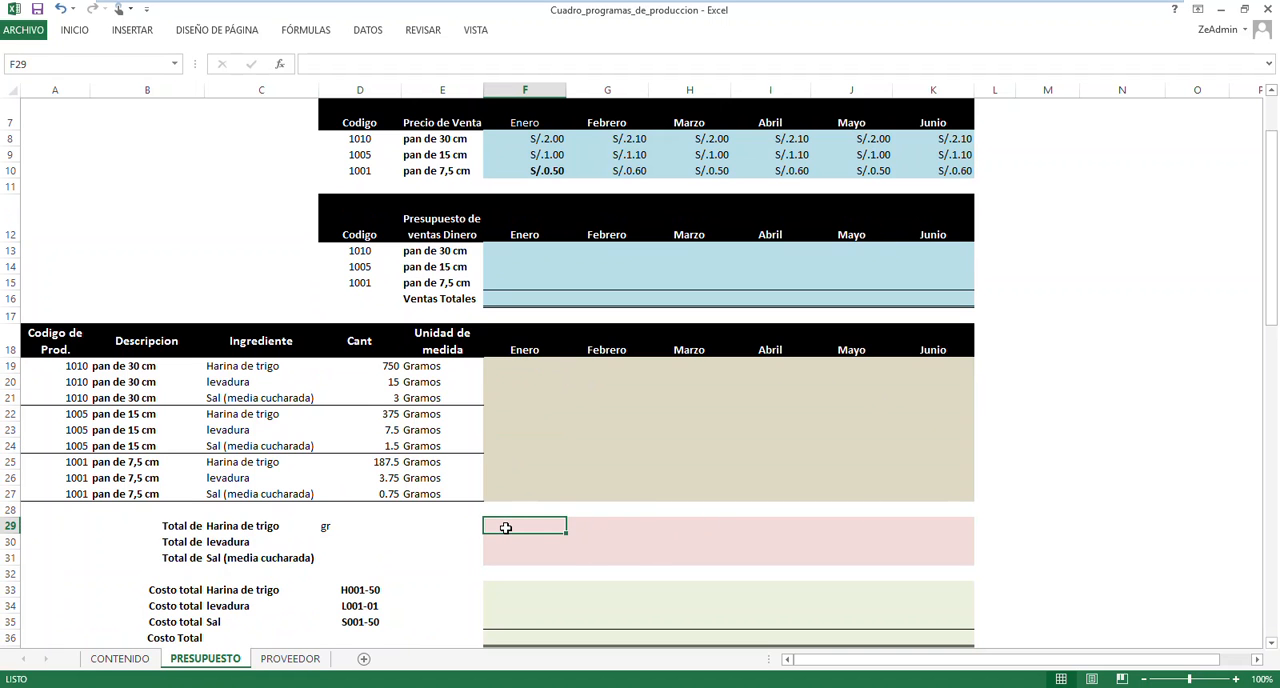
{"action": "left_click", "coordinate": [514, 540]}
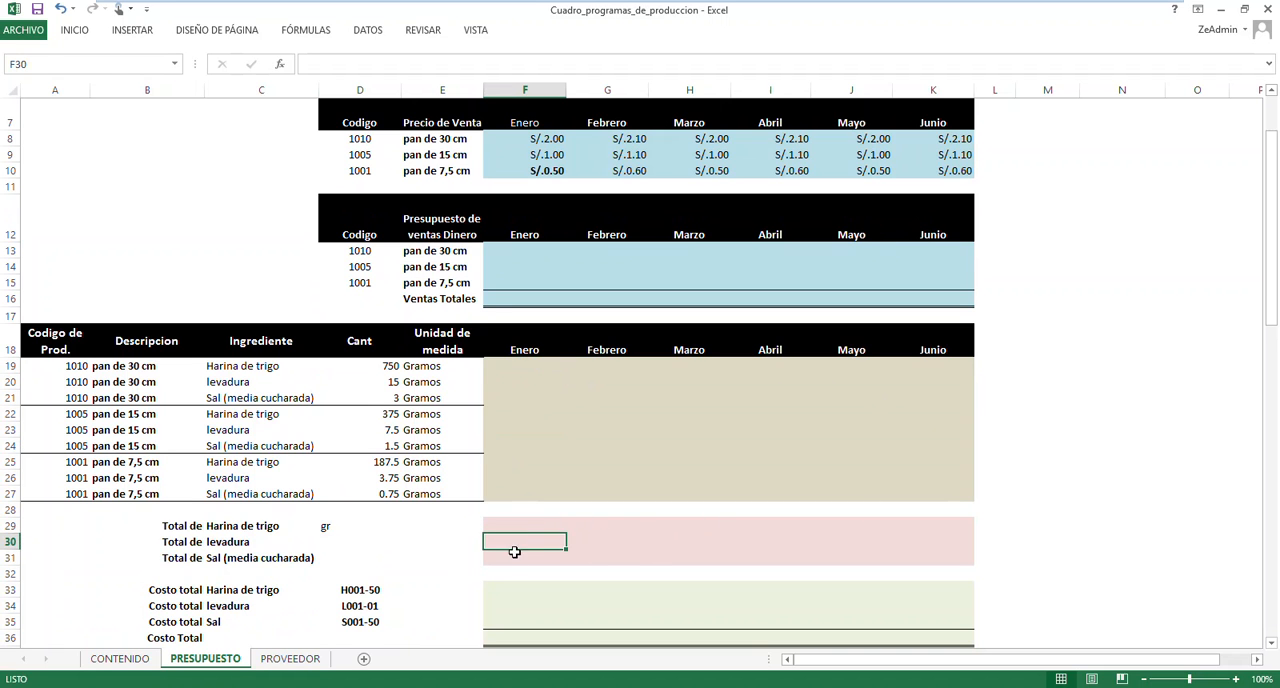
{"action": "left_click", "coordinate": [509, 557]}
{"action": "left_click", "coordinate": [524, 527]}
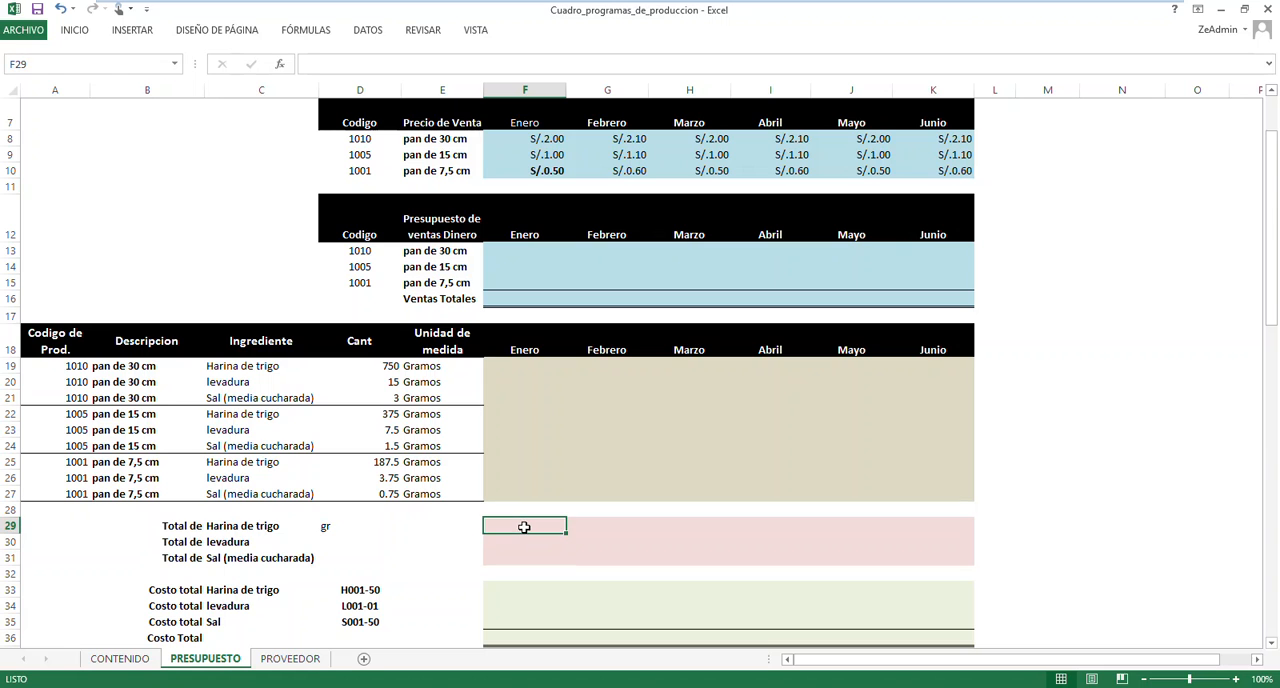
{"action": "left_click", "coordinate": [530, 542]}
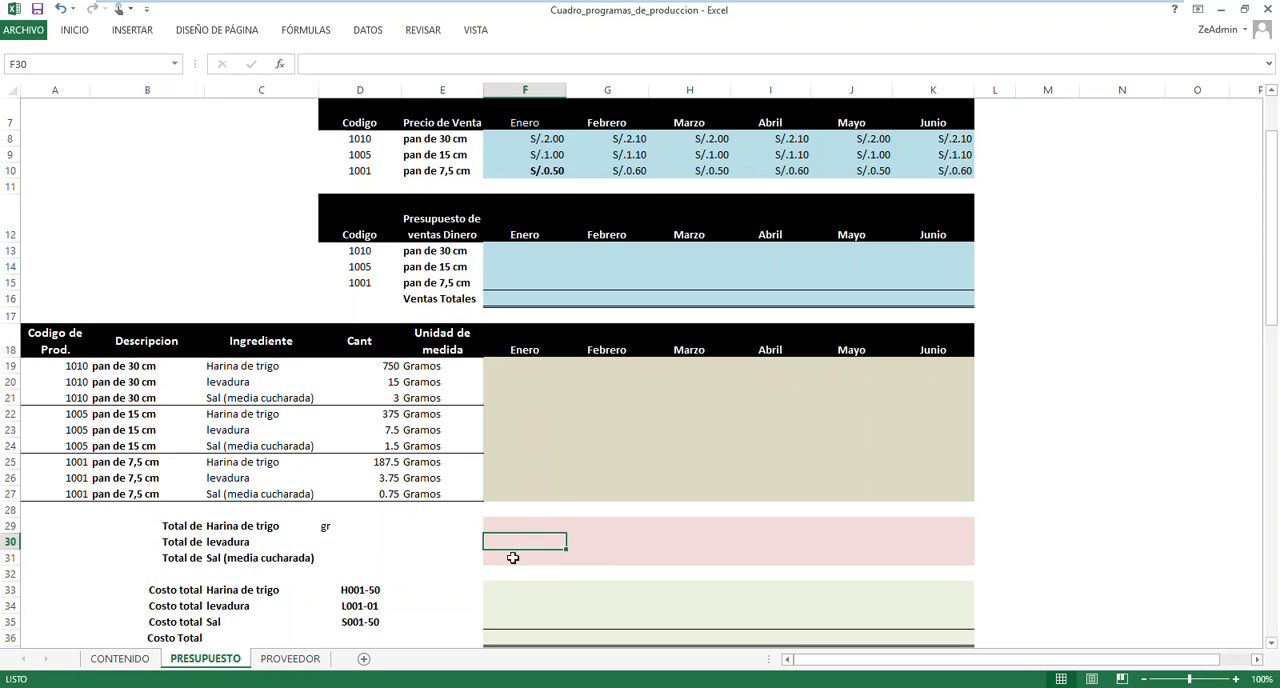
{"action": "left_click", "coordinate": [511, 557]}
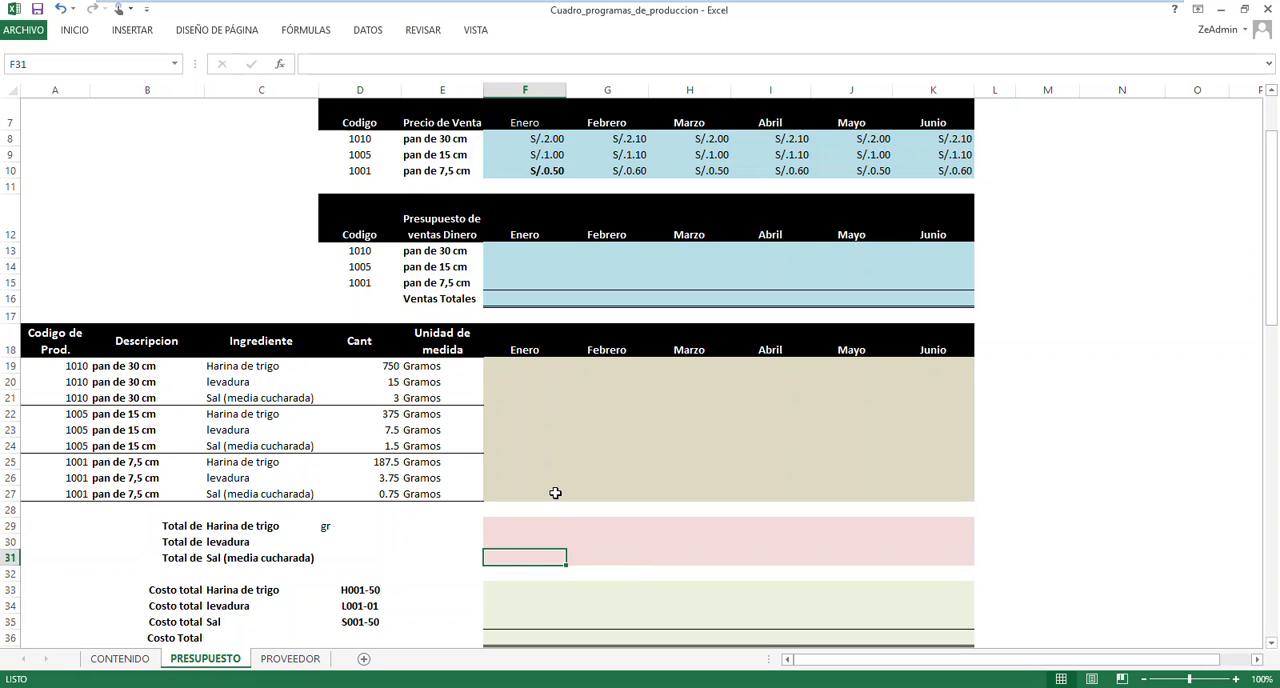
Examine the Enero cells of the Costo total rows for Harina de trigo, levadura and Sal
{"action": "scroll", "coordinate": [555, 493], "scroll_direction": "down", "scroll_amount": 2}
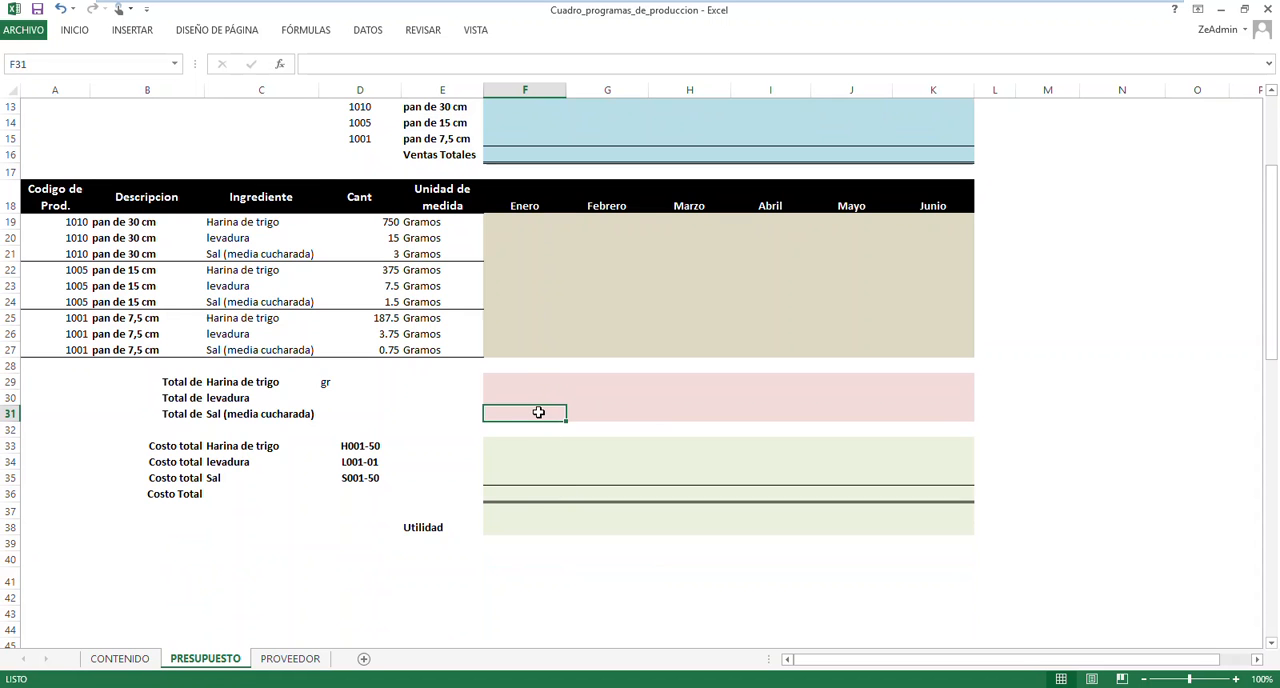
{"action": "left_click", "coordinate": [510, 462]}
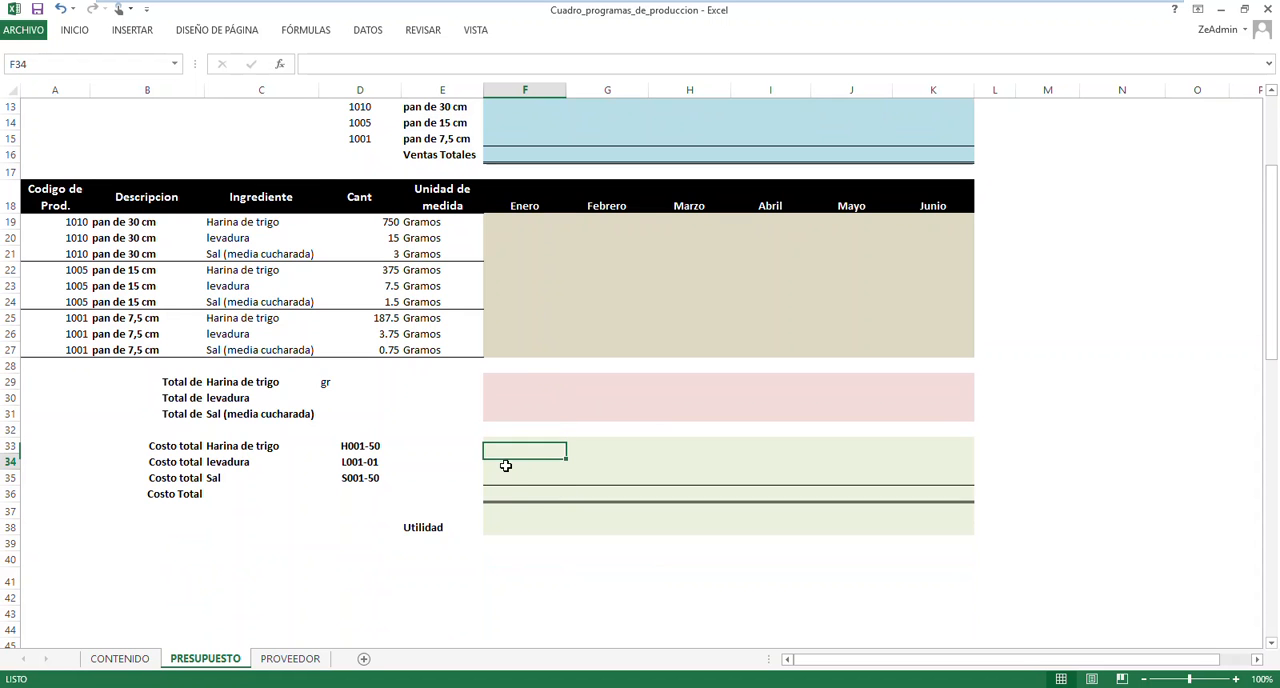
{"action": "left_click", "coordinate": [511, 477]}
{"action": "left_click", "coordinate": [516, 445]}
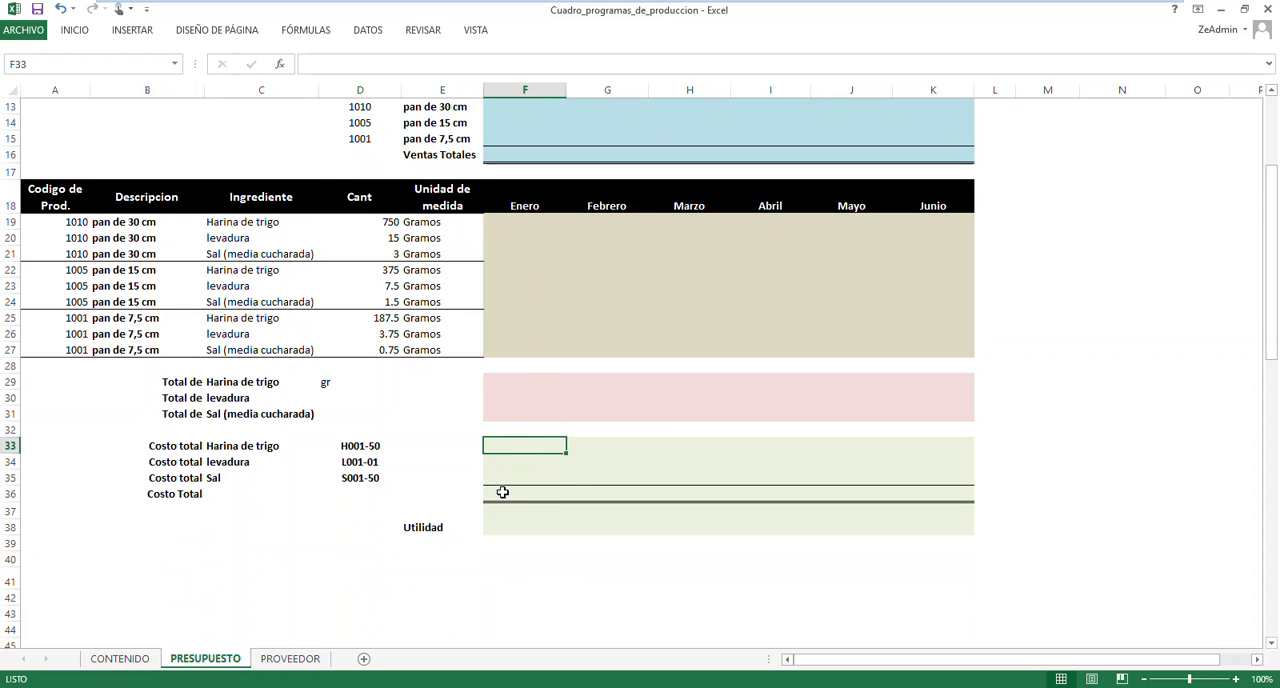
Compare the ingredient codes H001-50, L001-01 and S001-50 in the Costo total rows with the Codigo column on the PROVEEDOR sheet
{"action": "left_click", "coordinate": [295, 662]}
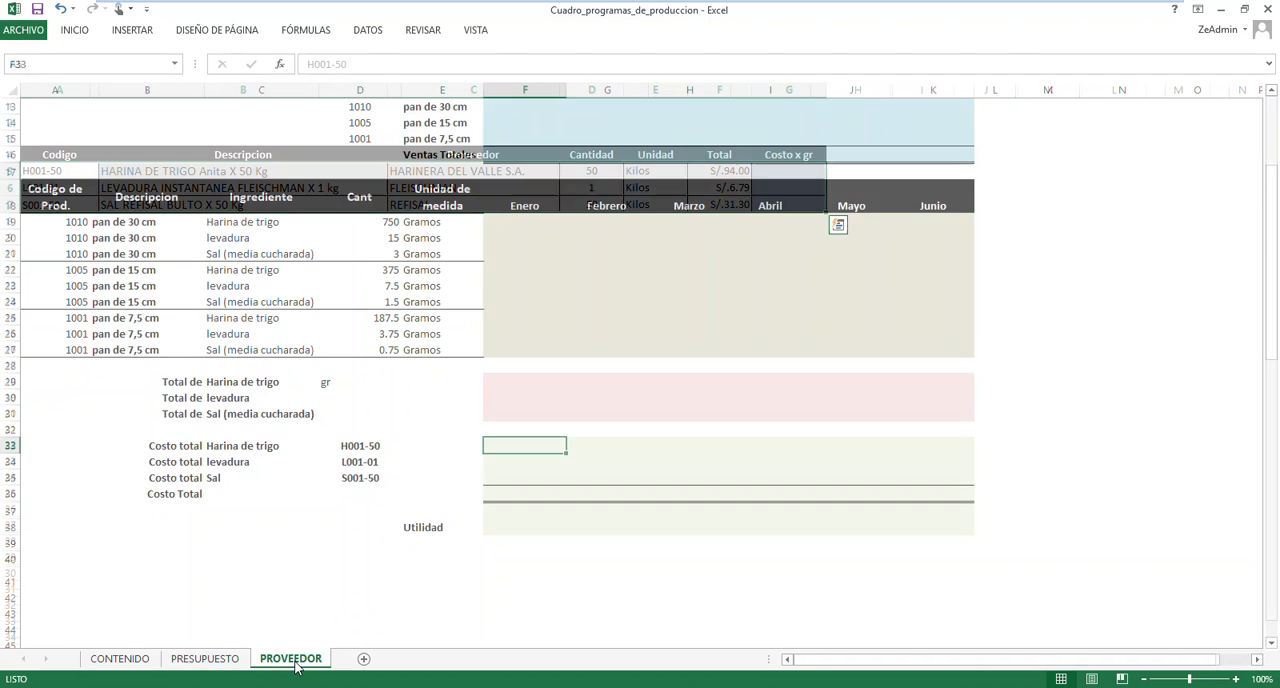
{"action": "left_click", "coordinate": [220, 410]}
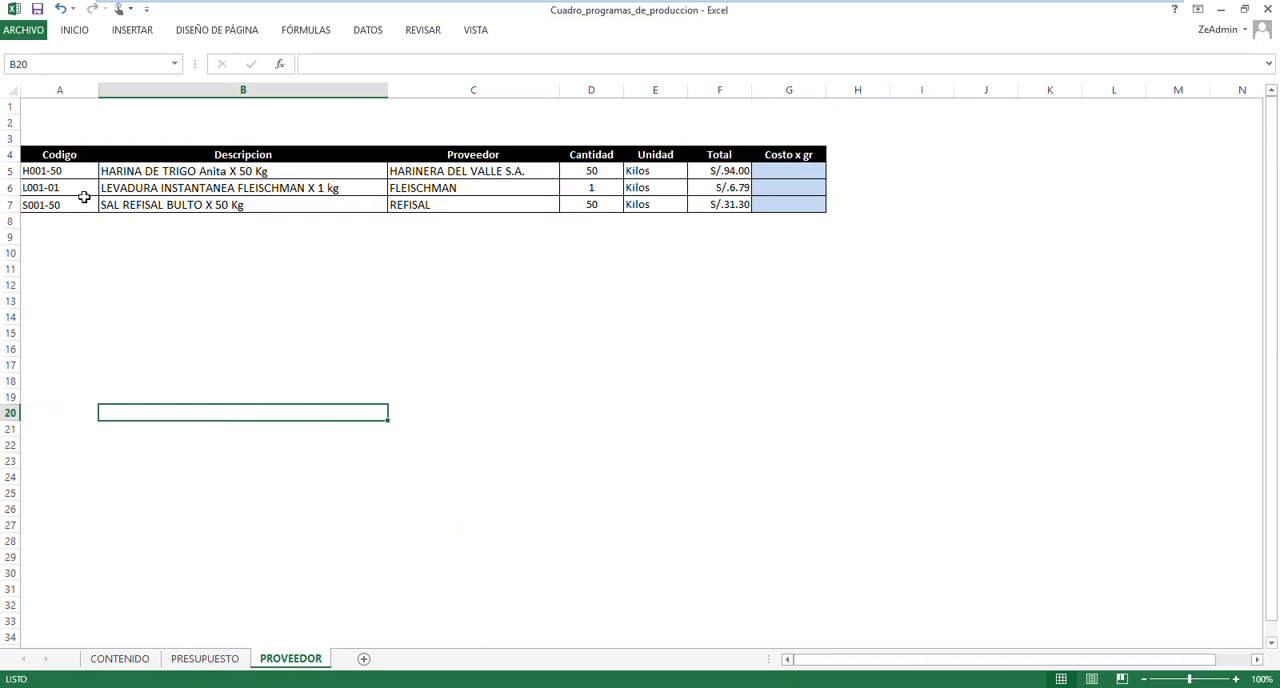
{"action": "left_click", "coordinate": [208, 659]}
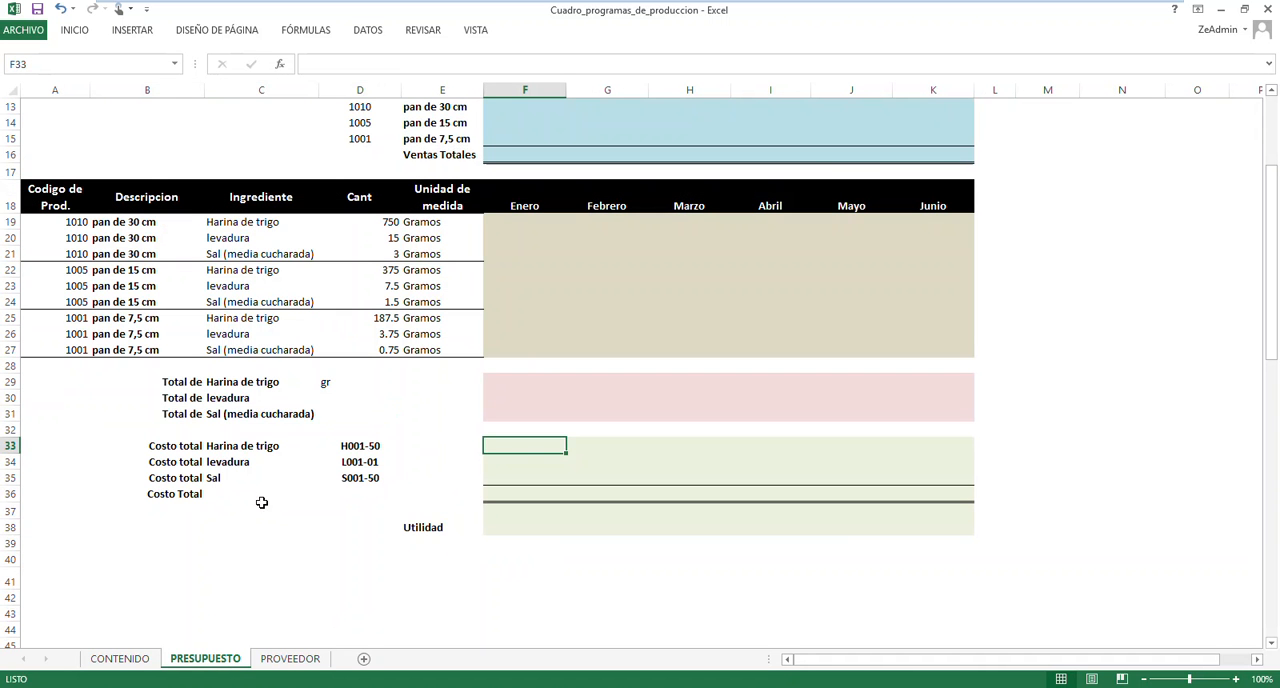
{"action": "left_click", "coordinate": [361, 445]}
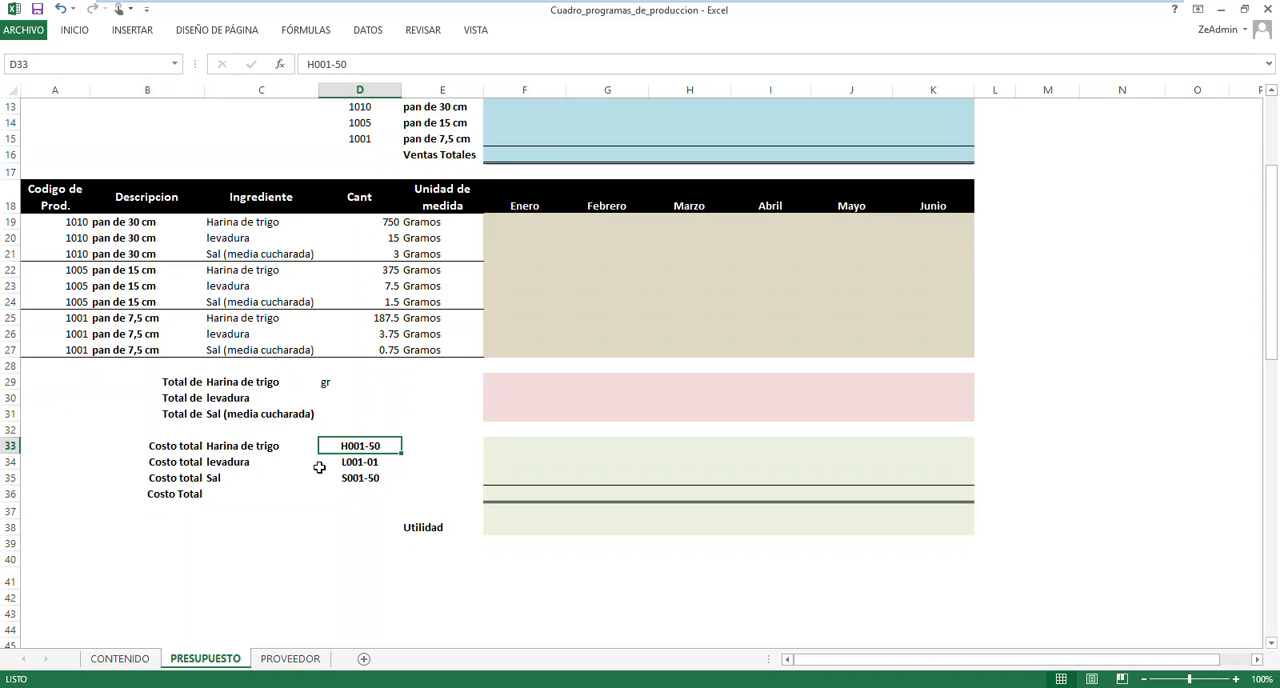
{"action": "left_click", "coordinate": [292, 658]}
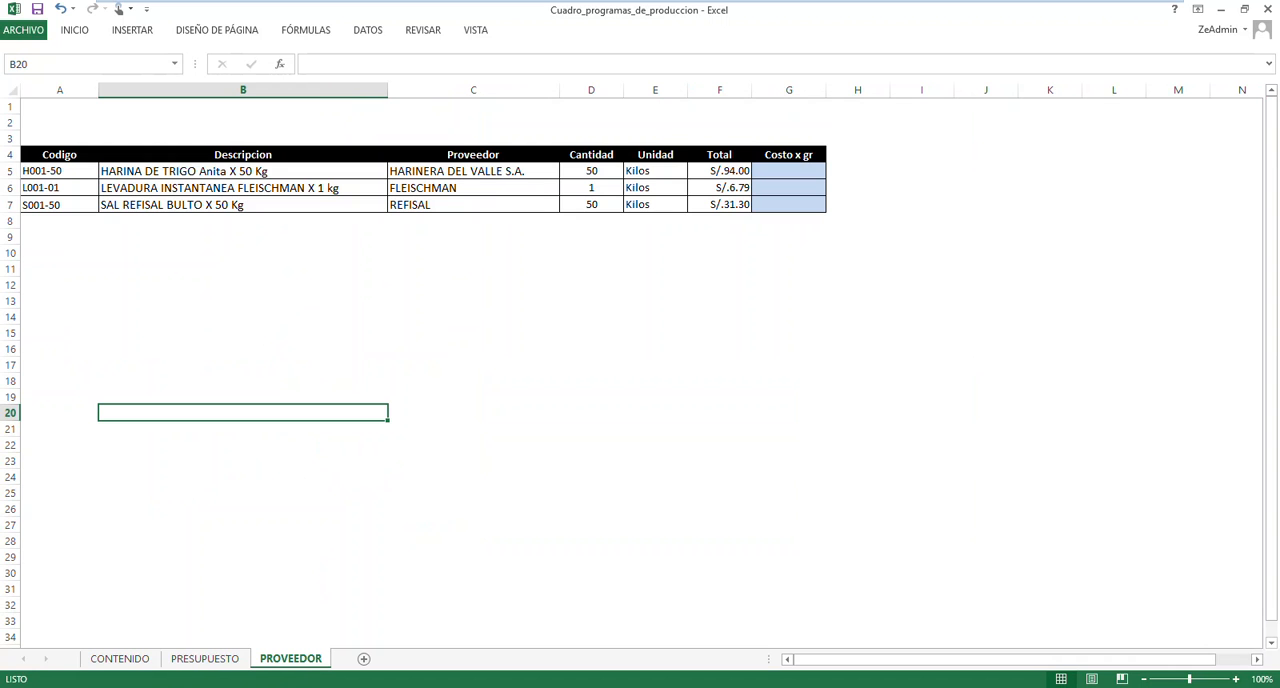
{"action": "left_click", "coordinate": [81, 187]}
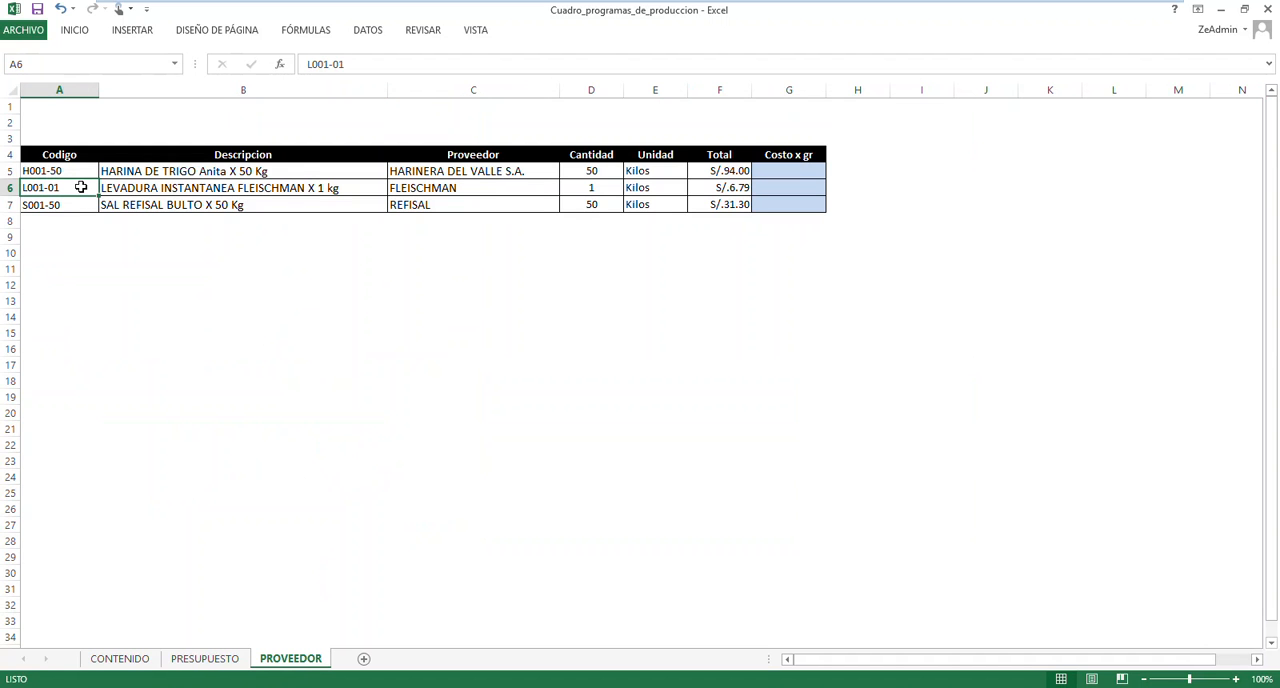
{"action": "left_click", "coordinate": [205, 658]}
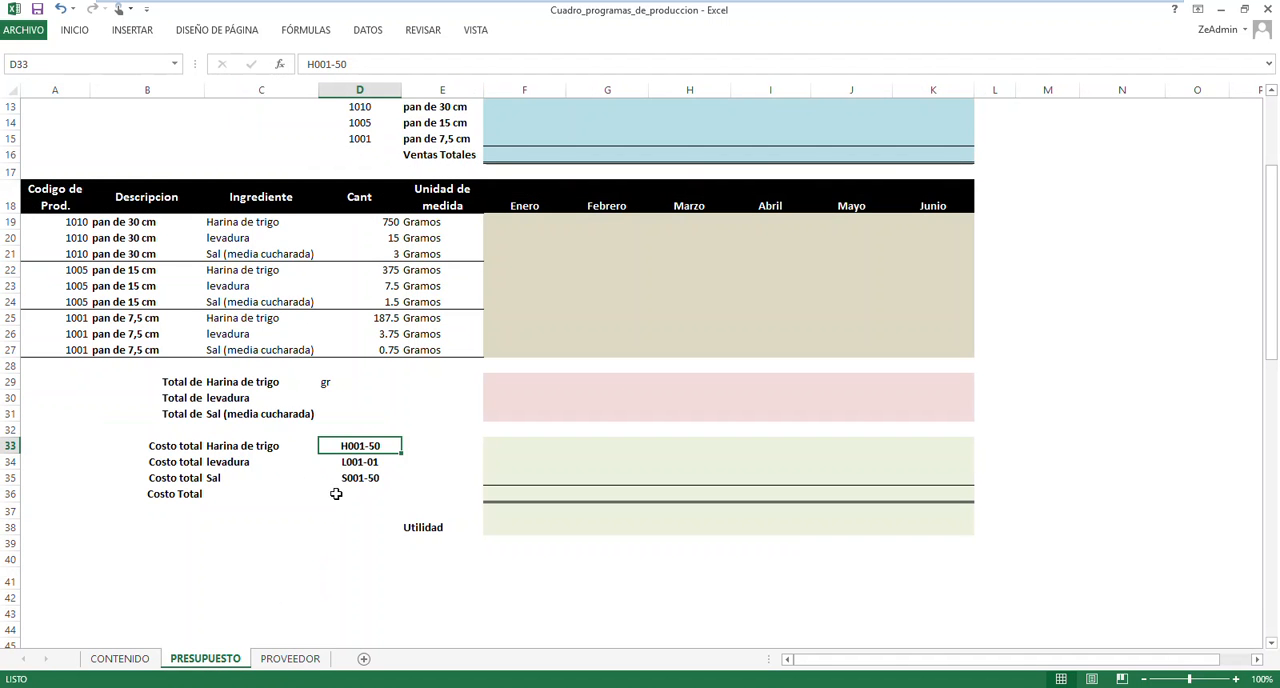
{"action": "left_click", "coordinate": [355, 463]}
{"action": "left_click", "coordinate": [356, 477]}
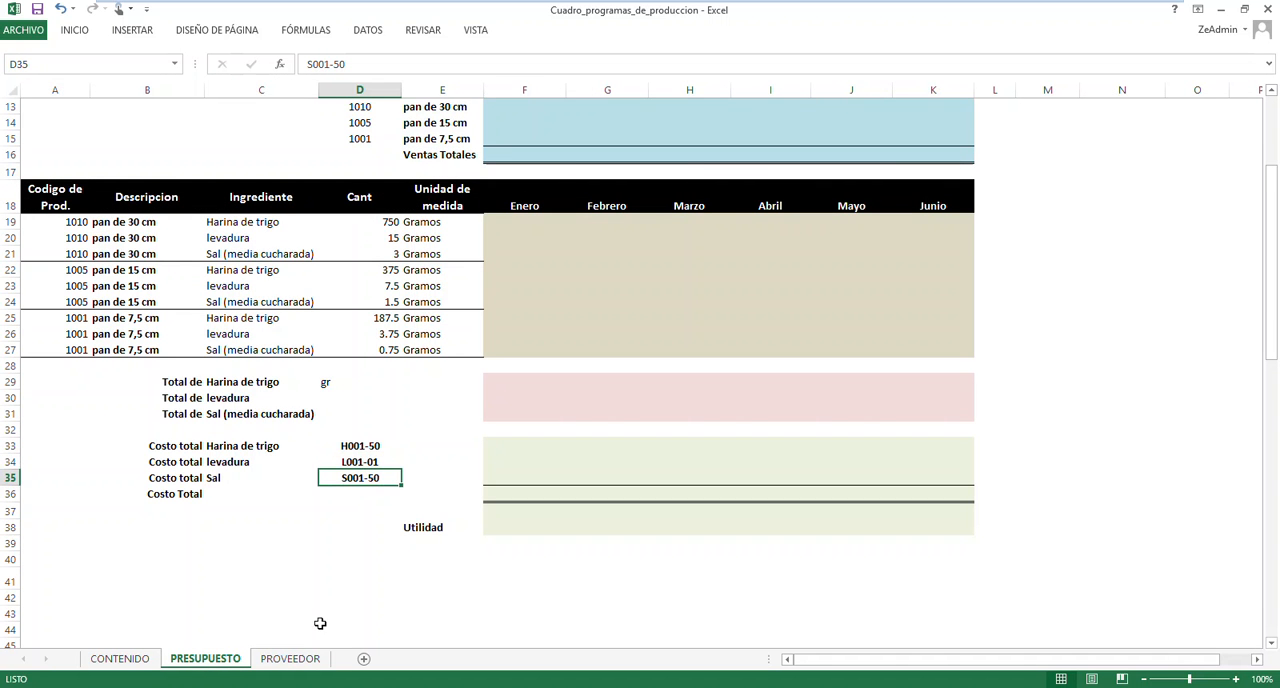
{"action": "left_click", "coordinate": [290, 658]}
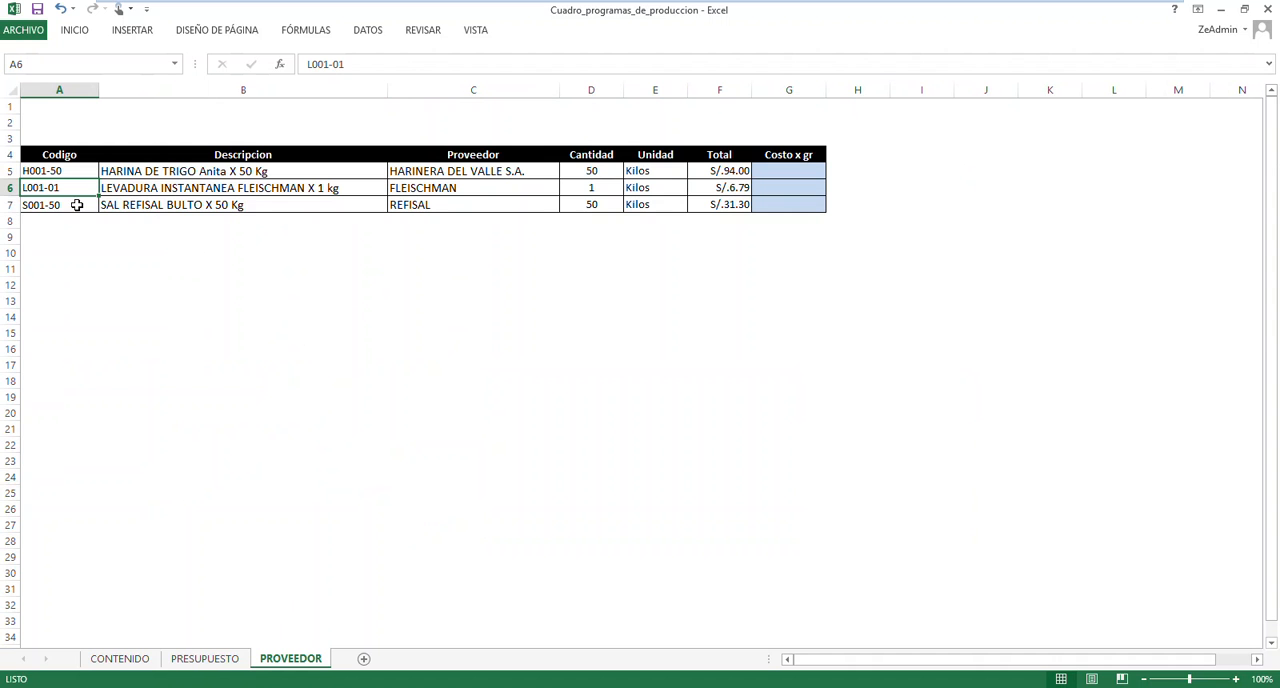
{"action": "left_click", "coordinate": [77, 205]}
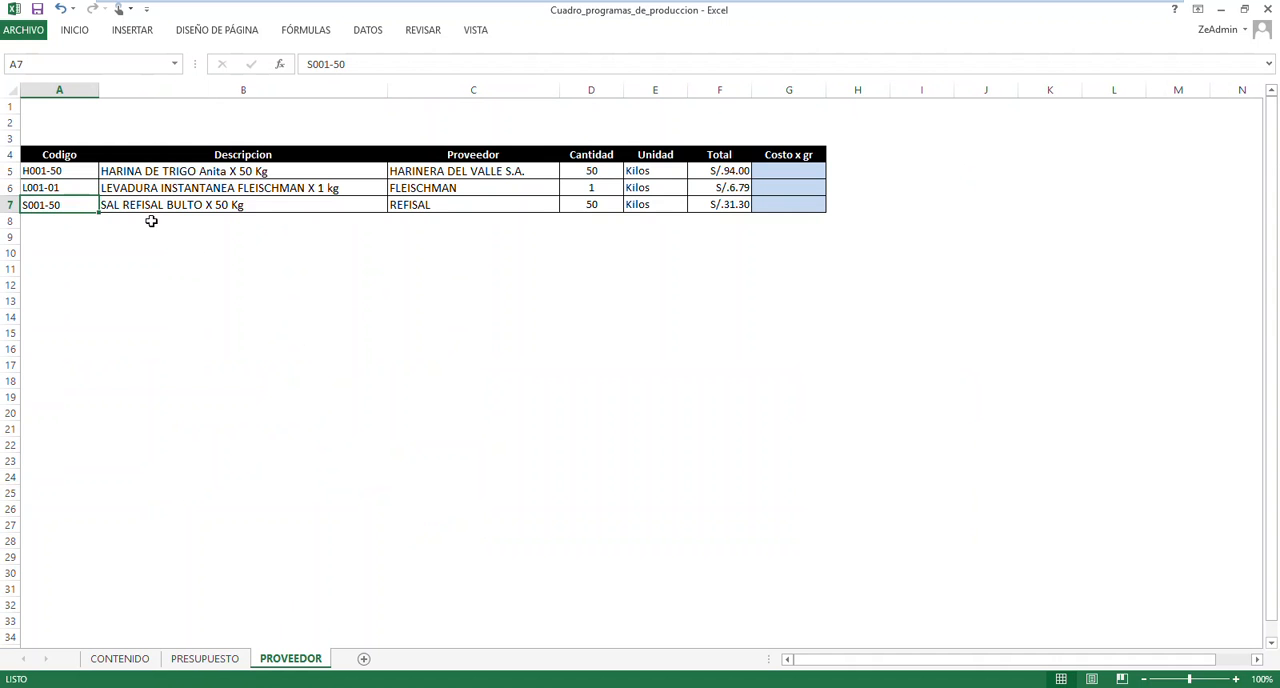
Review the Descripcion, Proveedor, Cantidad and Unidad data of the three ingredients on the PROVEEDOR sheet
{"action": "left_click", "coordinate": [268, 172]}
{"action": "left_click", "coordinate": [274, 189]}
{"action": "left_click", "coordinate": [274, 204]}
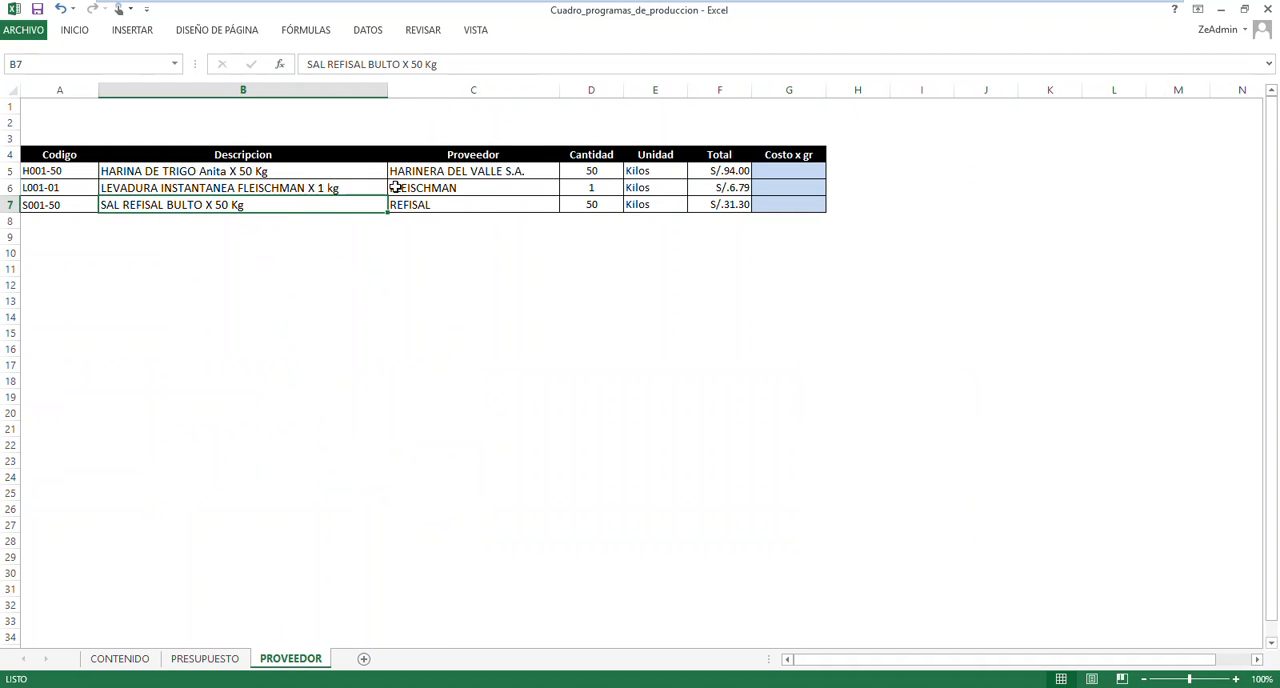
{"action": "left_click", "coordinate": [417, 173]}
{"action": "left_click", "coordinate": [588, 189]}
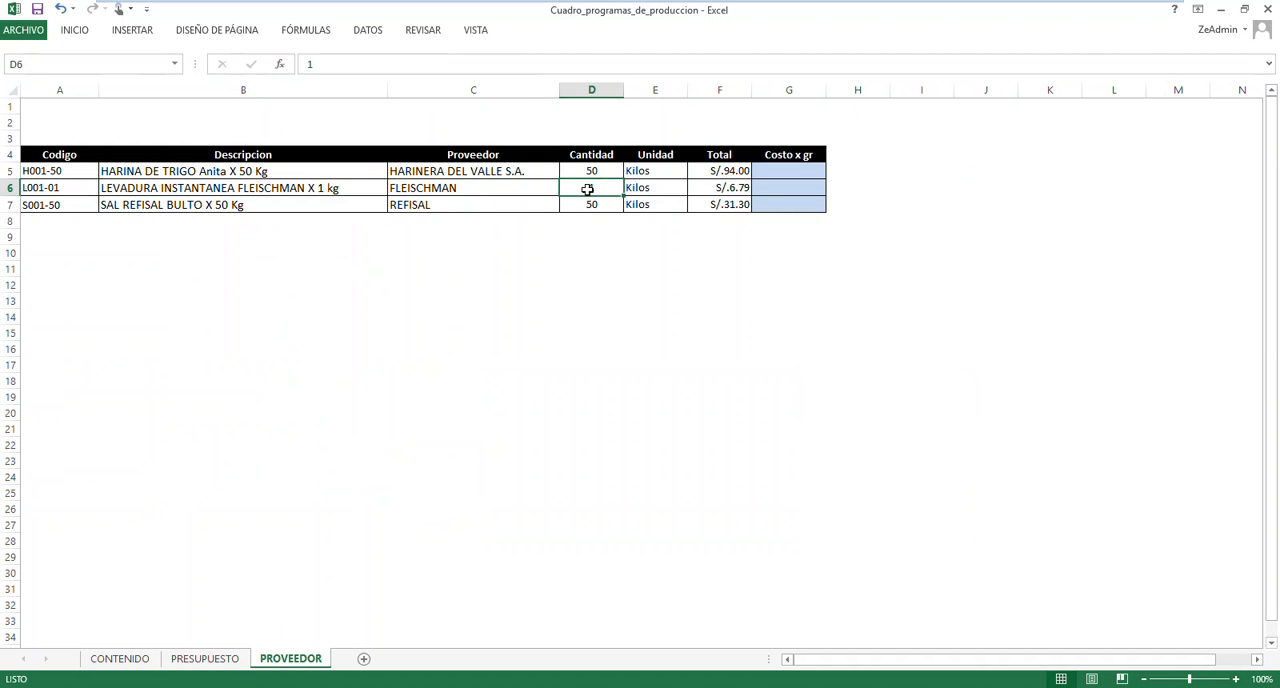
{"action": "left_click", "coordinate": [591, 173]}
{"action": "left_click", "coordinate": [646, 173]}
{"action": "left_click", "coordinate": [649, 188]}
{"action": "left_click", "coordinate": [651, 203]}
{"action": "left_click", "coordinate": [586, 203]}
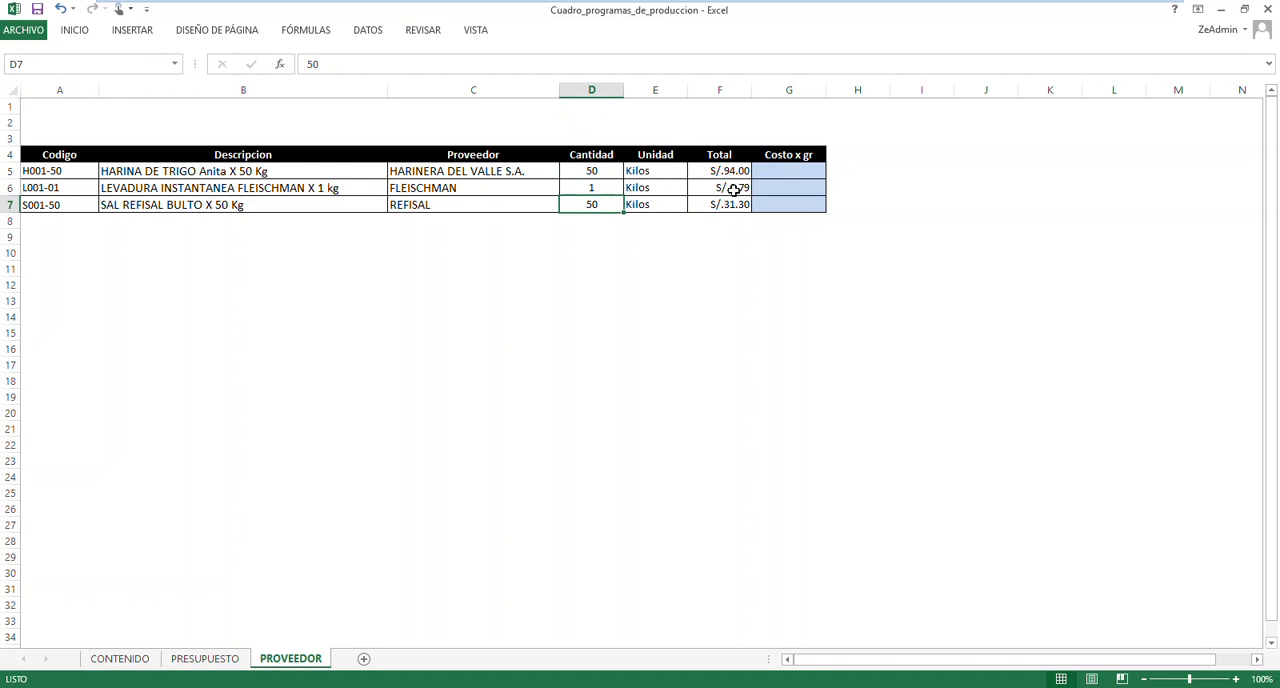
Examine the empty Costo x gr cells against the Total prices and the flour's unit on the PROVEEDOR sheet
{"action": "left_click", "coordinate": [768, 175]}
{"action": "left_click", "coordinate": [780, 190]}
{"action": "left_click", "coordinate": [777, 205]}
{"action": "left_click", "coordinate": [723, 171]}
{"action": "left_click", "coordinate": [731, 190]}
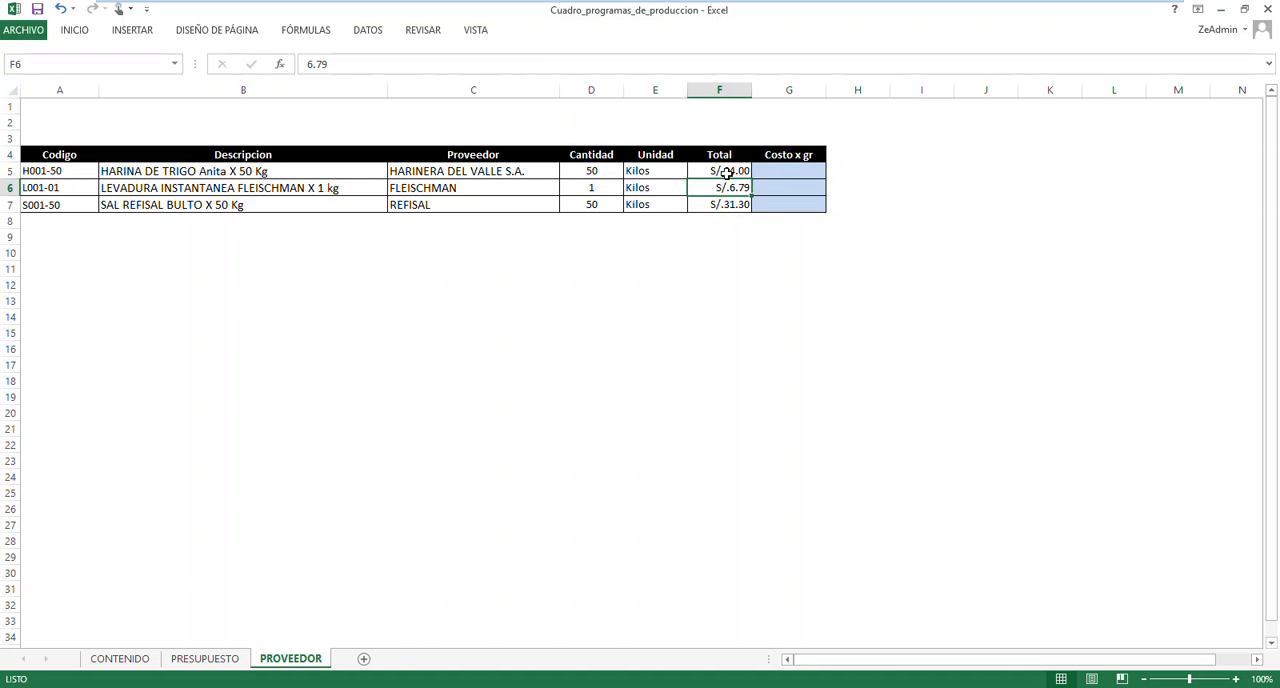
{"action": "left_click", "coordinate": [635, 171]}
{"action": "left_click", "coordinate": [792, 172]}
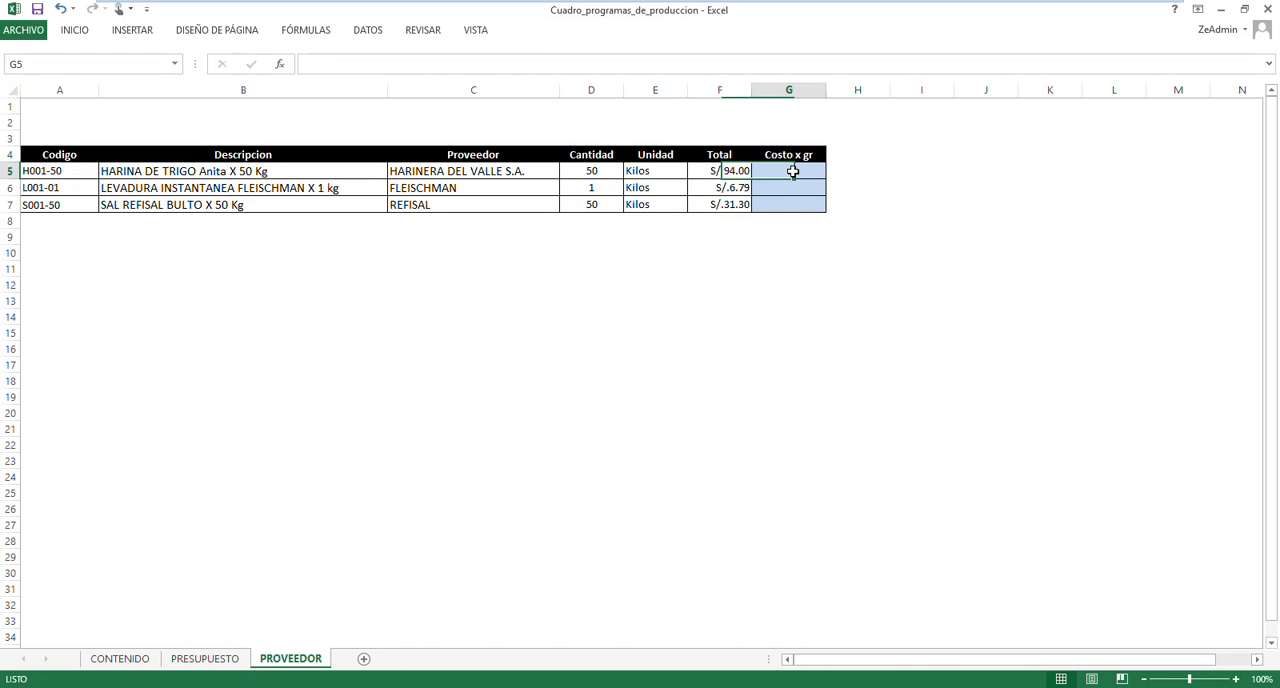
{"action": "left_click", "coordinate": [723, 171]}
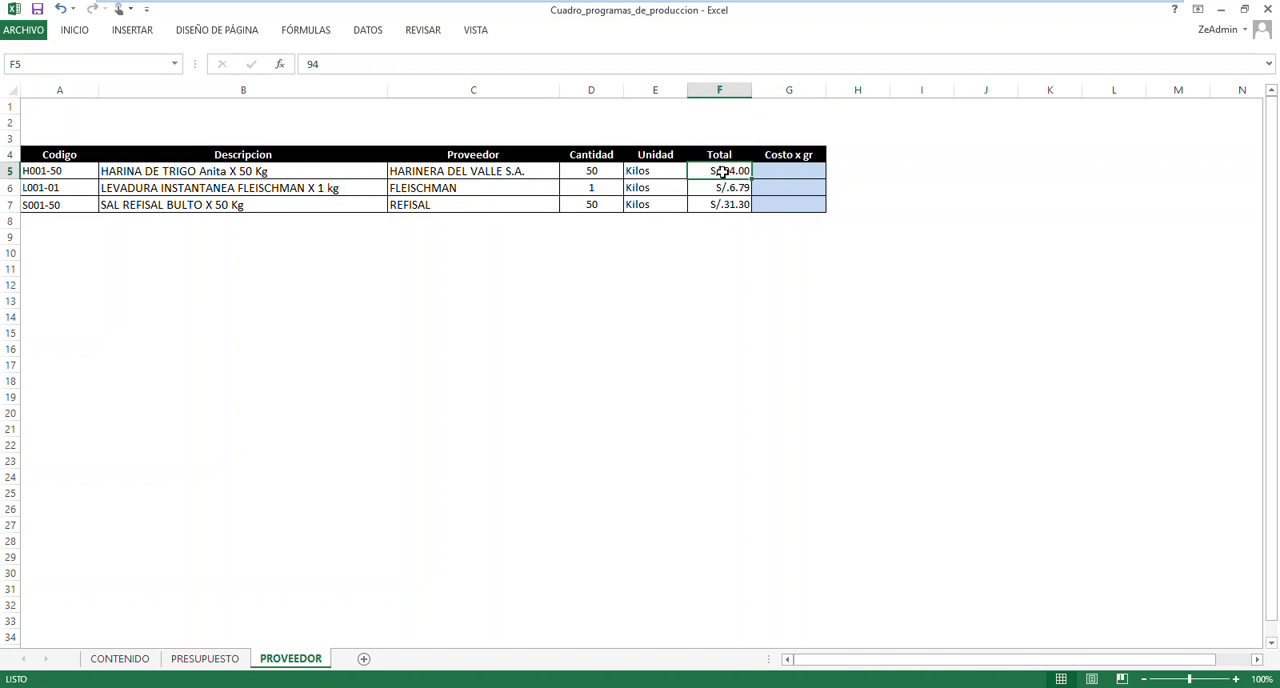
Return to the PRESUPUESTO sheet and review the Enero ingredient cost cells down to the Costo Total row
{"action": "left_click", "coordinate": [207, 658]}
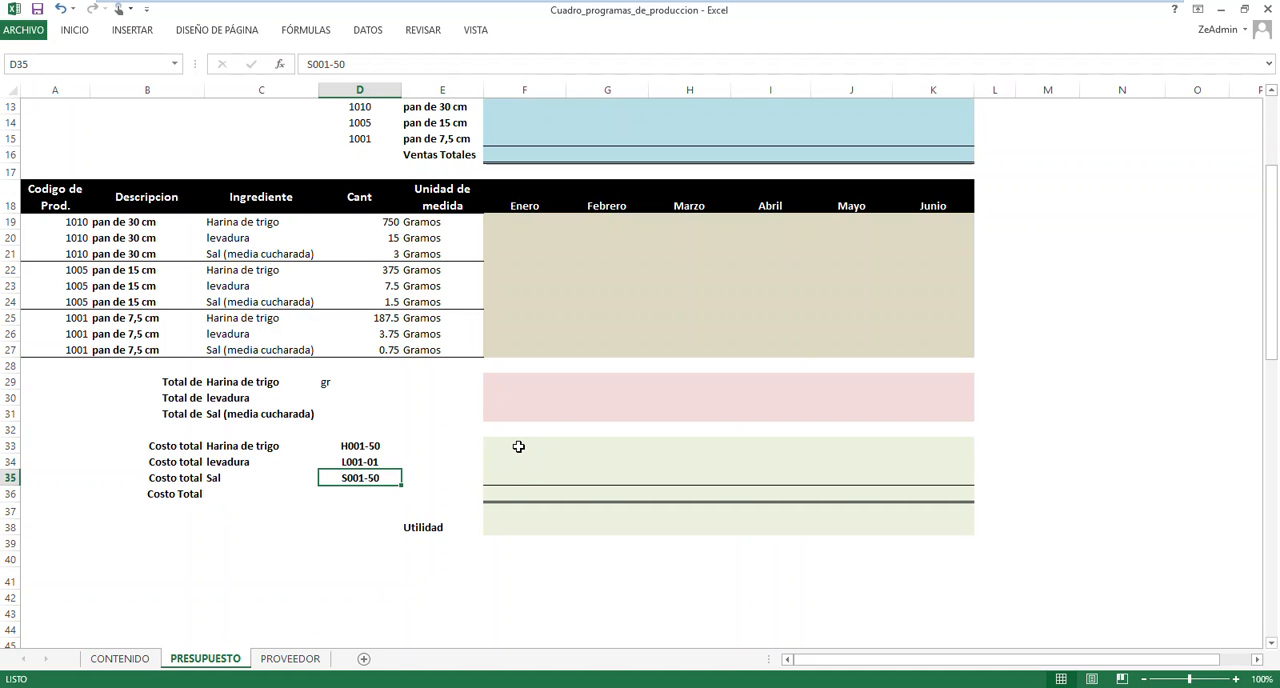
{"action": "left_click", "coordinate": [519, 446]}
{"action": "left_click", "coordinate": [512, 459]}
{"action": "left_click", "coordinate": [514, 478]}
{"action": "left_click", "coordinate": [514, 492]}
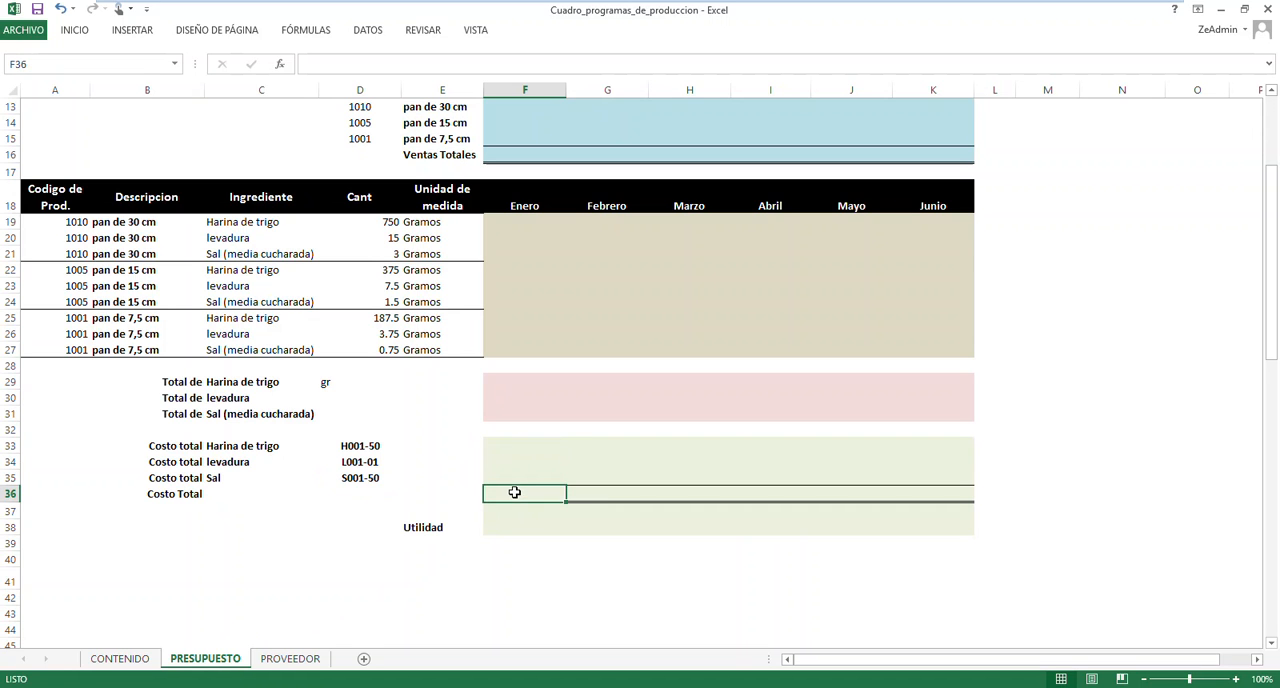
Review the Enero cells of the ingredient costs, Costo Total and Utilidad on the PRESUPUESTO sheet
{"action": "left_click_drag", "start_coordinate": [519, 446], "coordinate": [524, 490]}
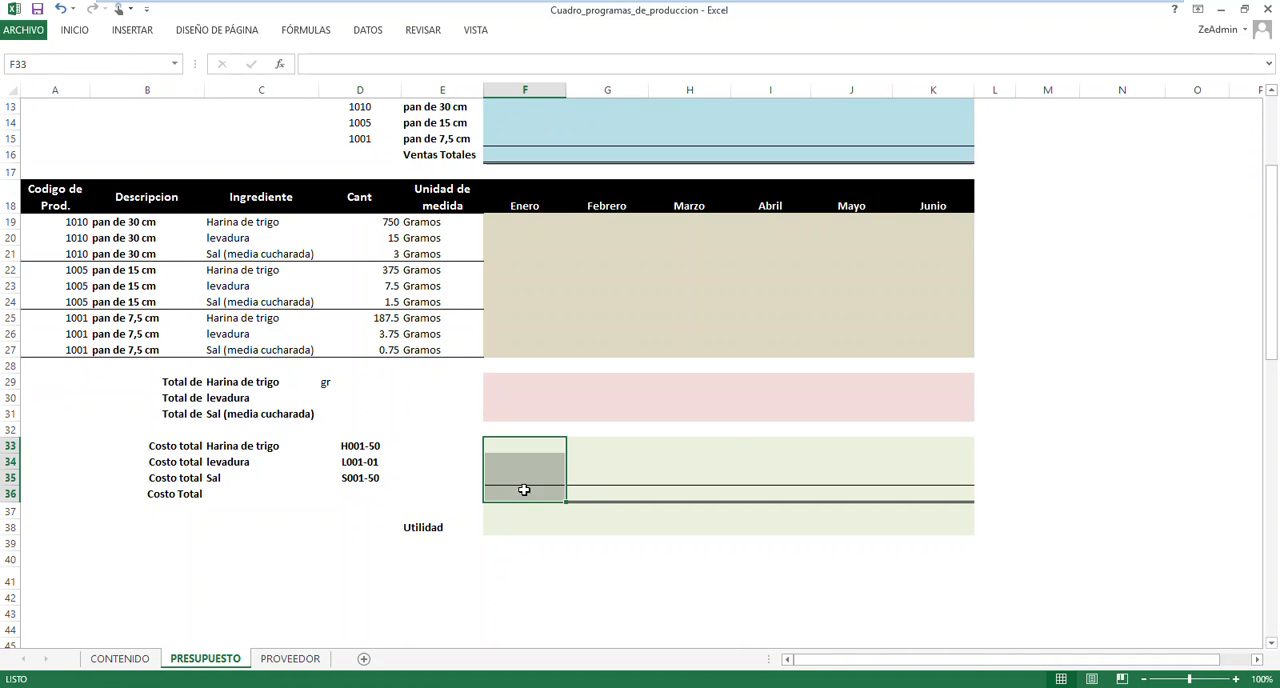
{"action": "left_click", "coordinate": [524, 490]}
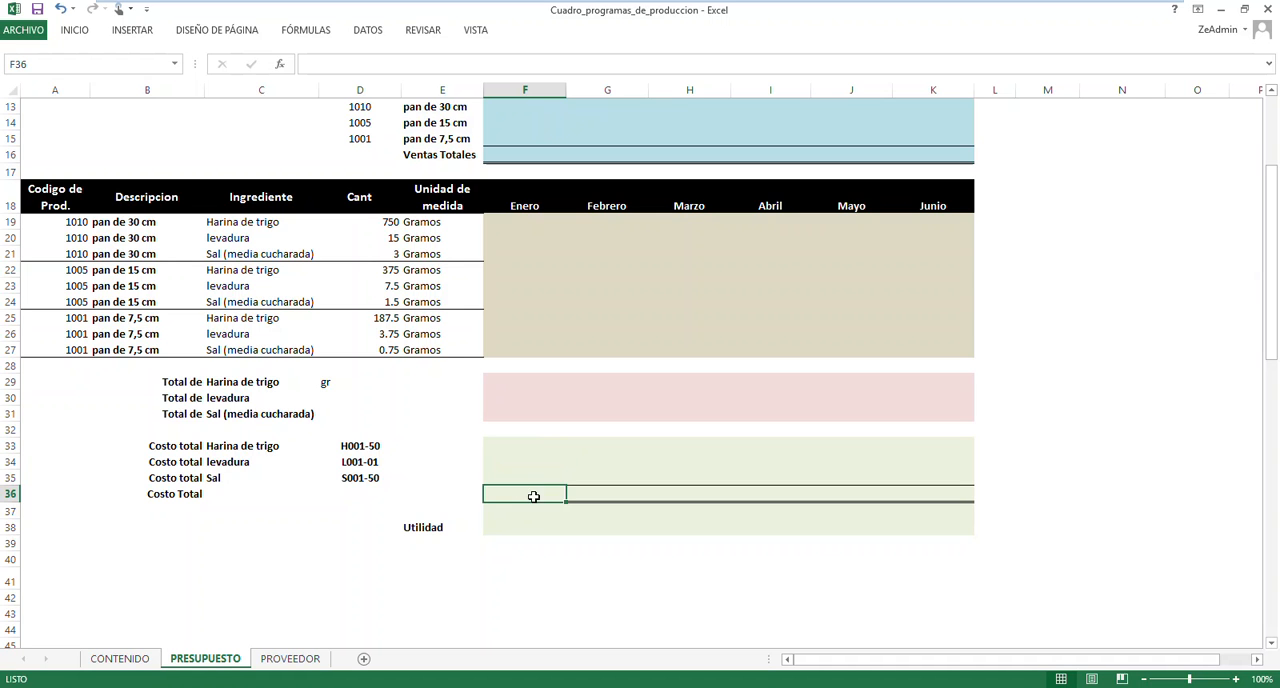
{"action": "left_click", "coordinate": [506, 524]}
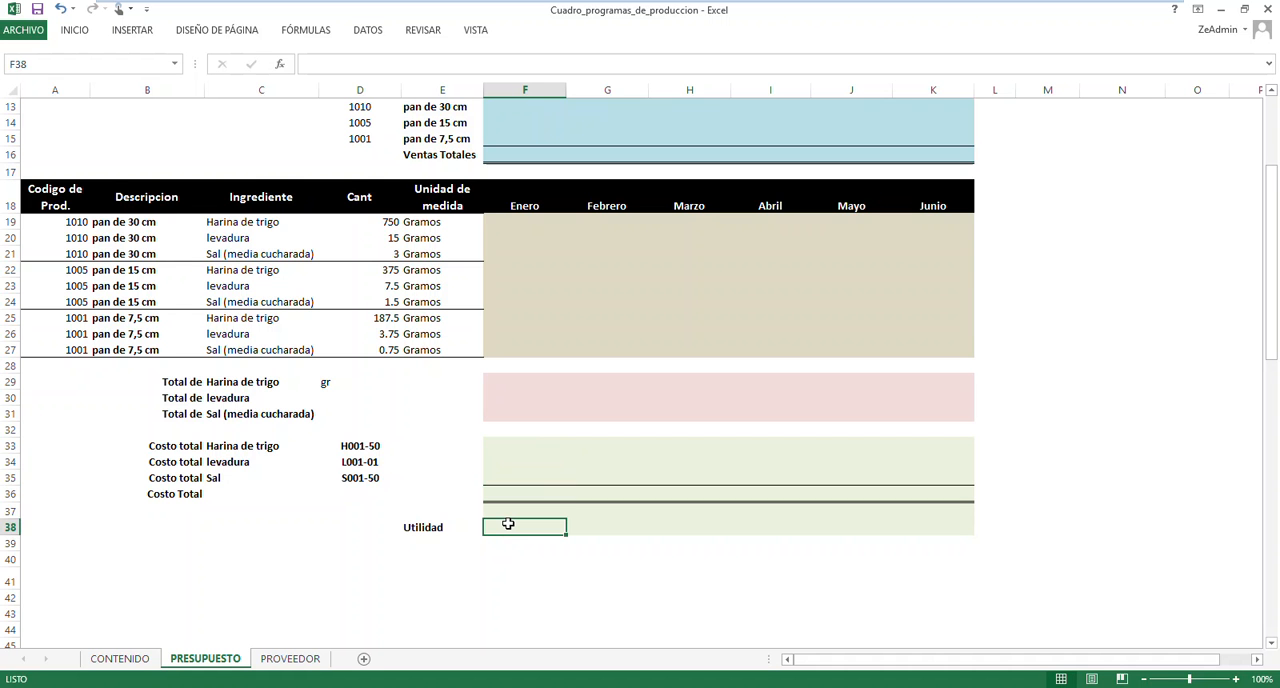
{"action": "scroll", "coordinate": [535, 496], "scroll_direction": "up", "scroll_amount": 4}
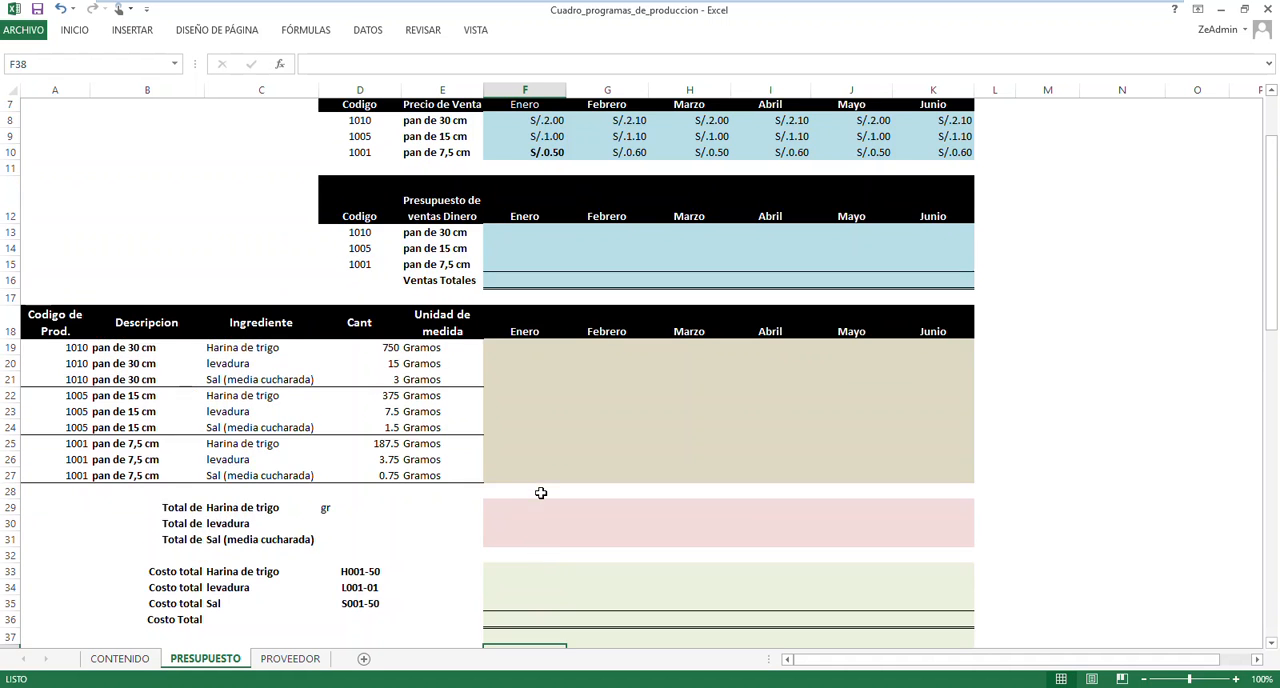
Compare the Enero, Febrero, Marzo and Junio columns across the quantity, Precio de Venta and ventas Dinero tables
{"action": "left_click", "coordinate": [533, 381]}
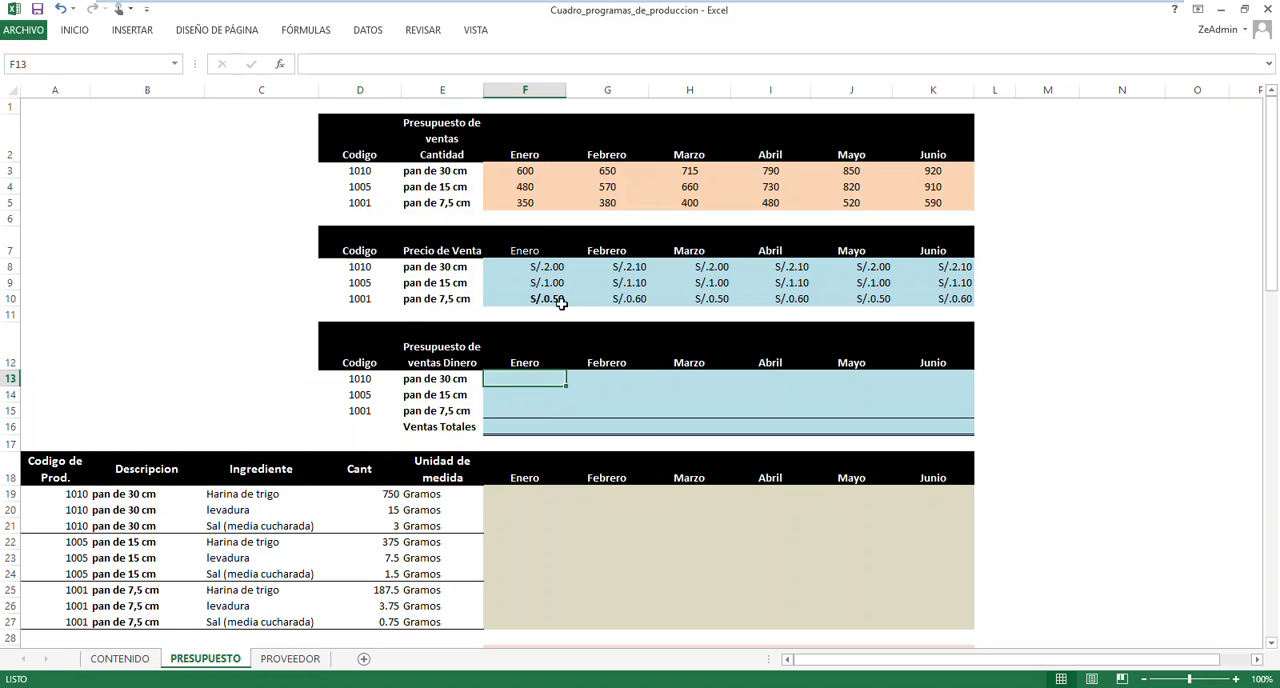
{"action": "left_click_drag", "start_coordinate": [527, 124], "coordinate": [526, 391]}
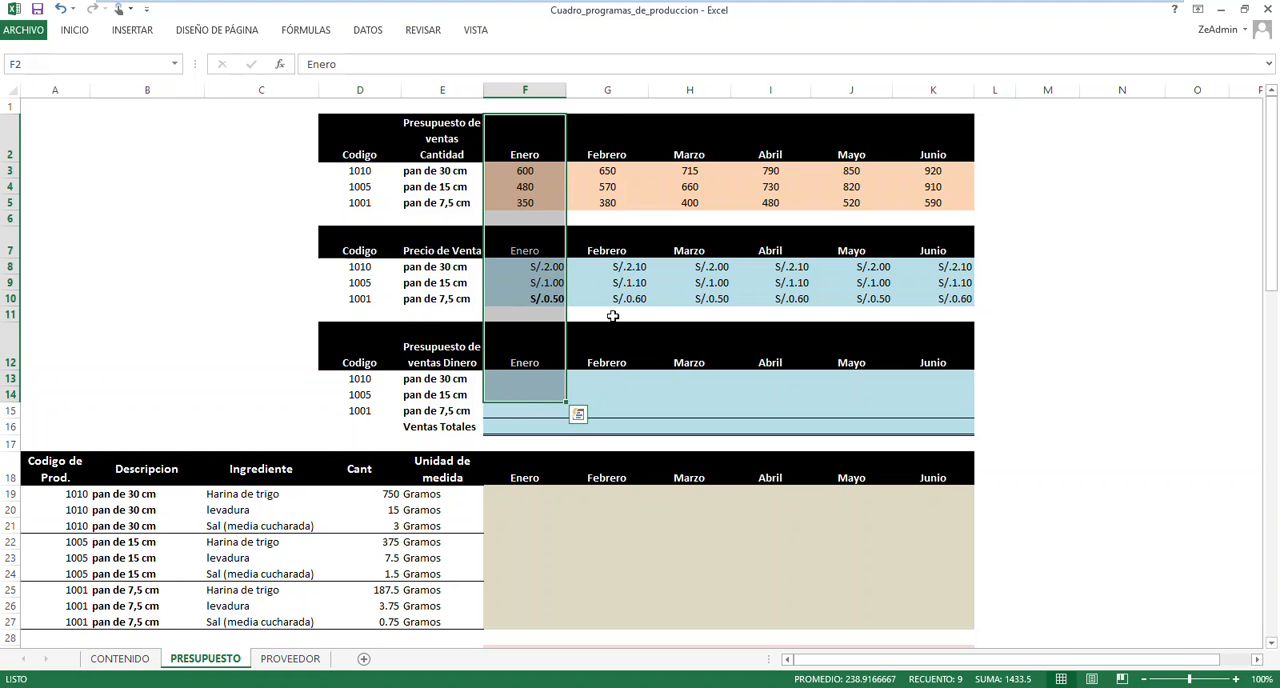
{"action": "left_click_drag", "start_coordinate": [608, 130], "coordinate": [614, 397]}
{"action": "left_click_drag", "start_coordinate": [693, 130], "coordinate": [702, 407]}
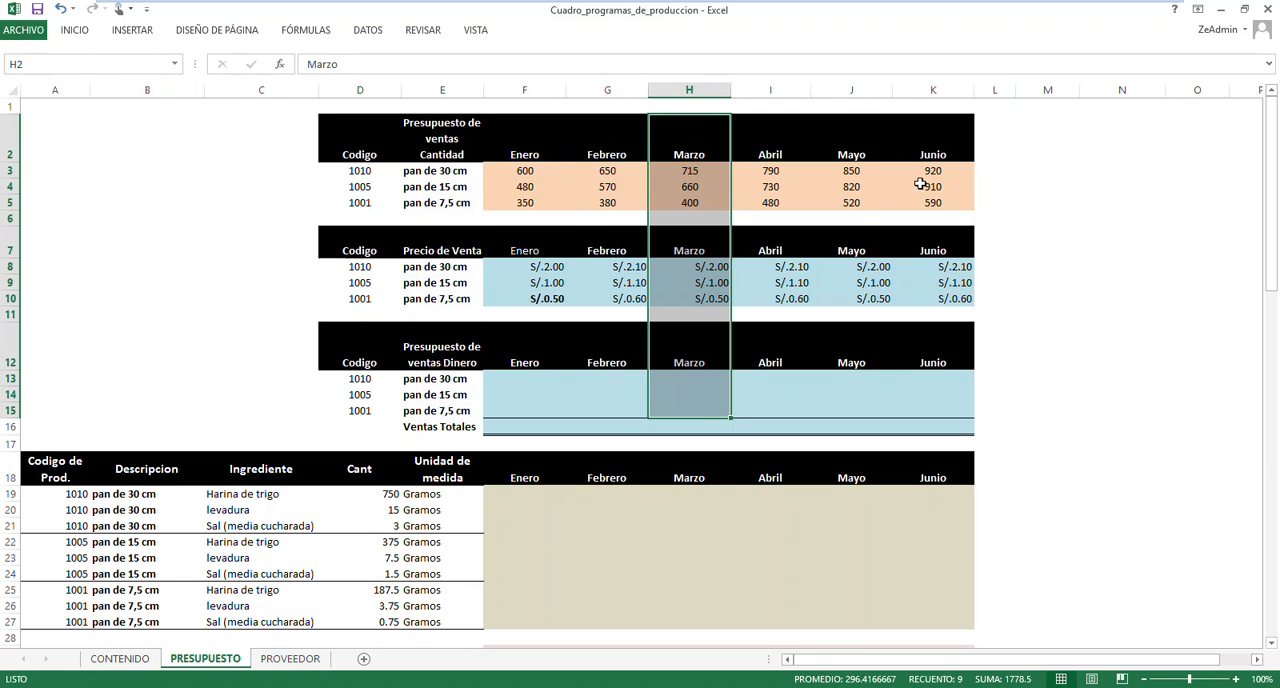
{"action": "left_click_drag", "start_coordinate": [934, 135], "coordinate": [933, 380]}
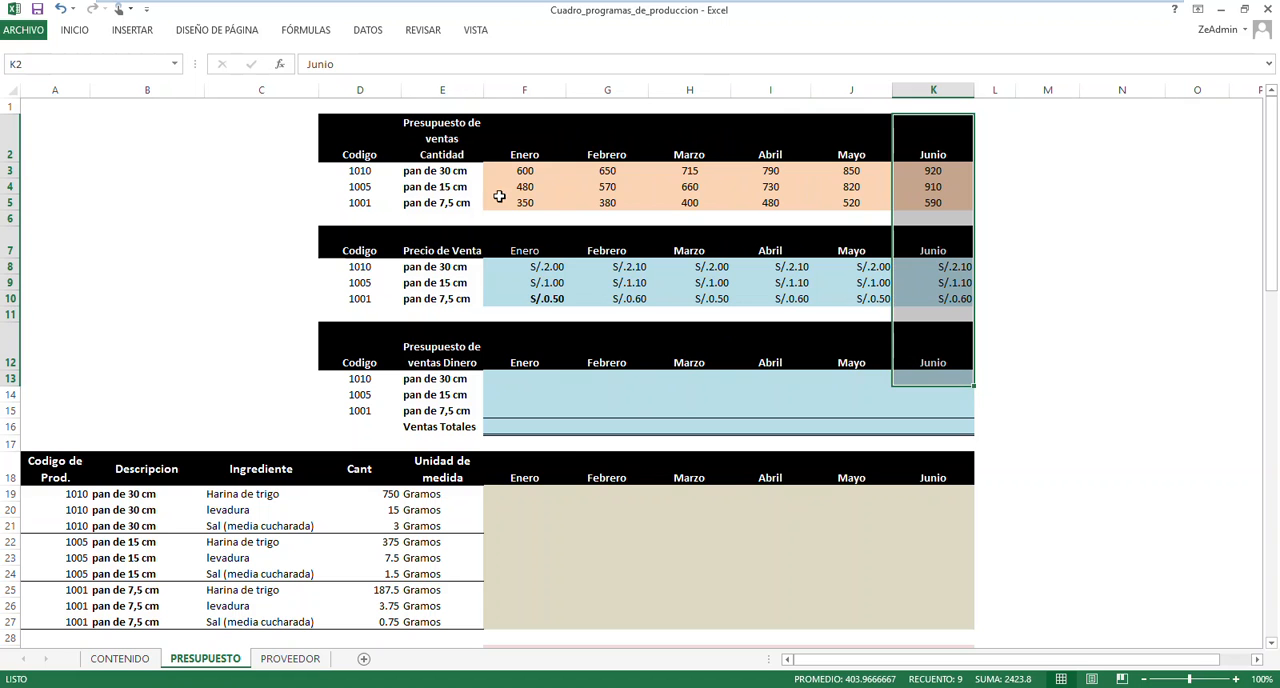
Compare the product codes 1010, 1005 and 1001 in the Codigo columns of the three sales tables
{"action": "left_click_drag", "start_coordinate": [363, 170], "coordinate": [355, 199]}
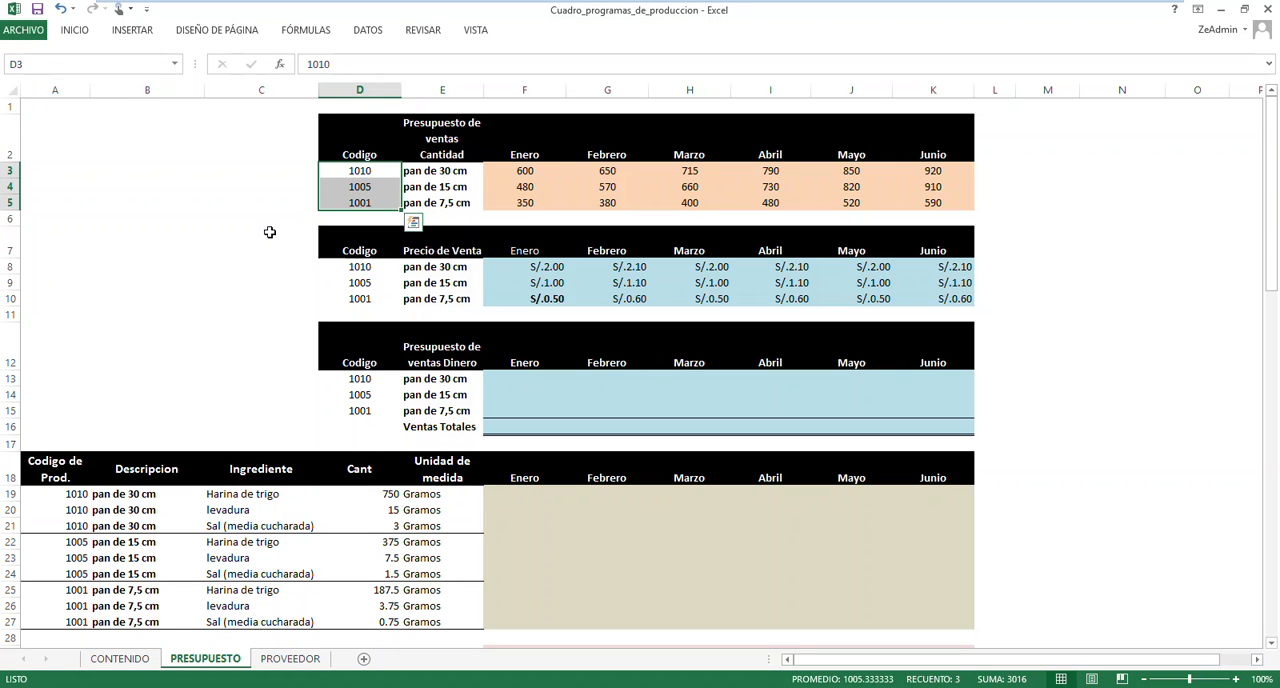
{"action": "left_click_drag", "start_coordinate": [353, 268], "coordinate": [356, 297]}
{"action": "left_click_drag", "start_coordinate": [370, 379], "coordinate": [362, 405]}
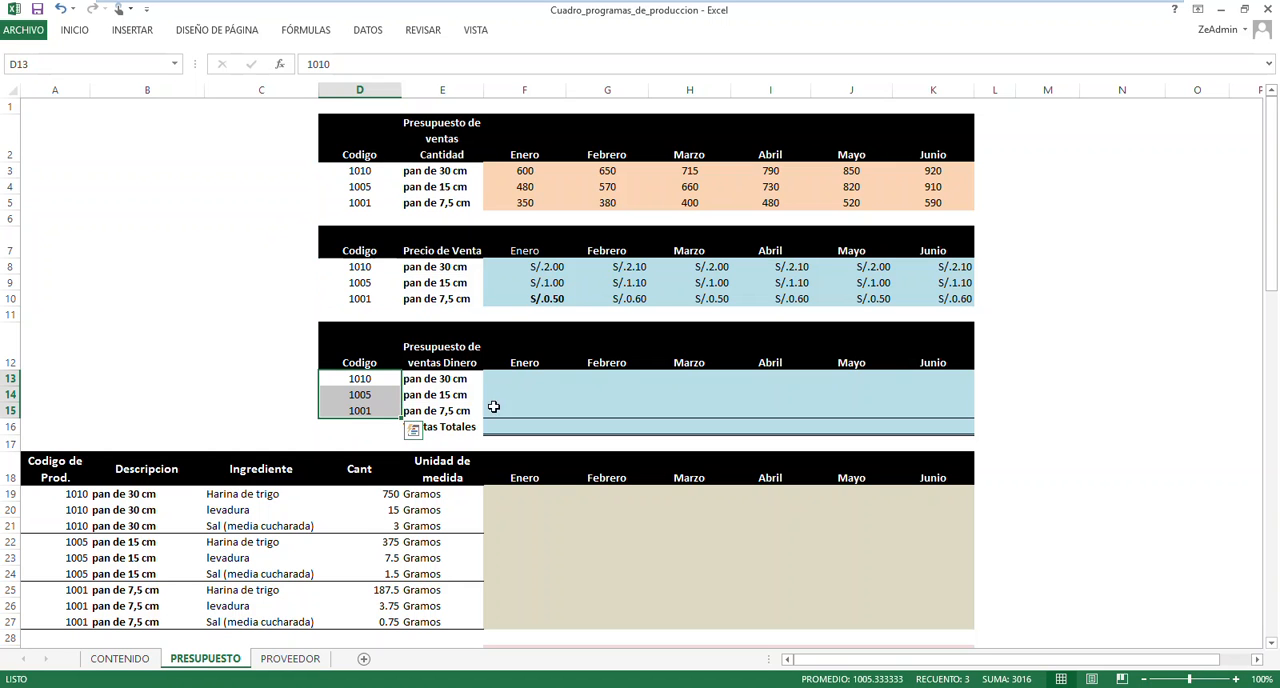
Calculate the Enero sales of pan de 30 cm in F13 with the formula =F8*F3
{"action": "left_click", "coordinate": [511, 382]}
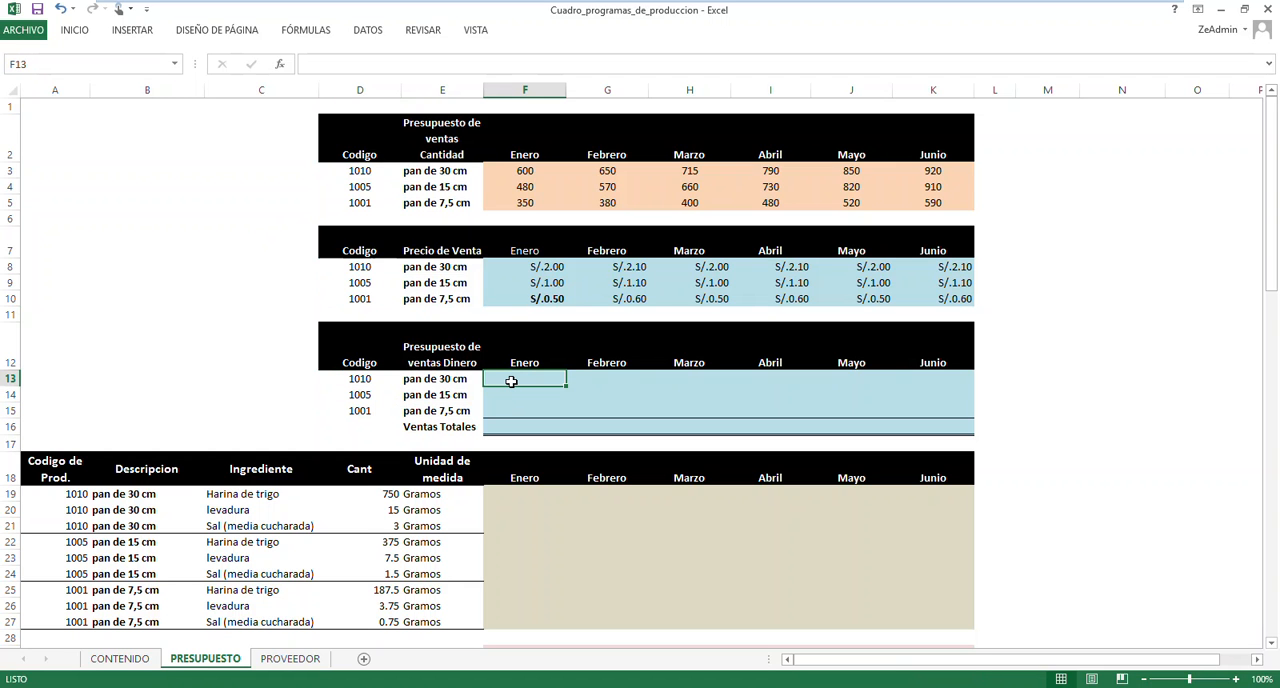
{"action": "type", "text": "="}
{"action": "left_click", "coordinate": [542, 268]}
{"action": "type", "text": "*"}
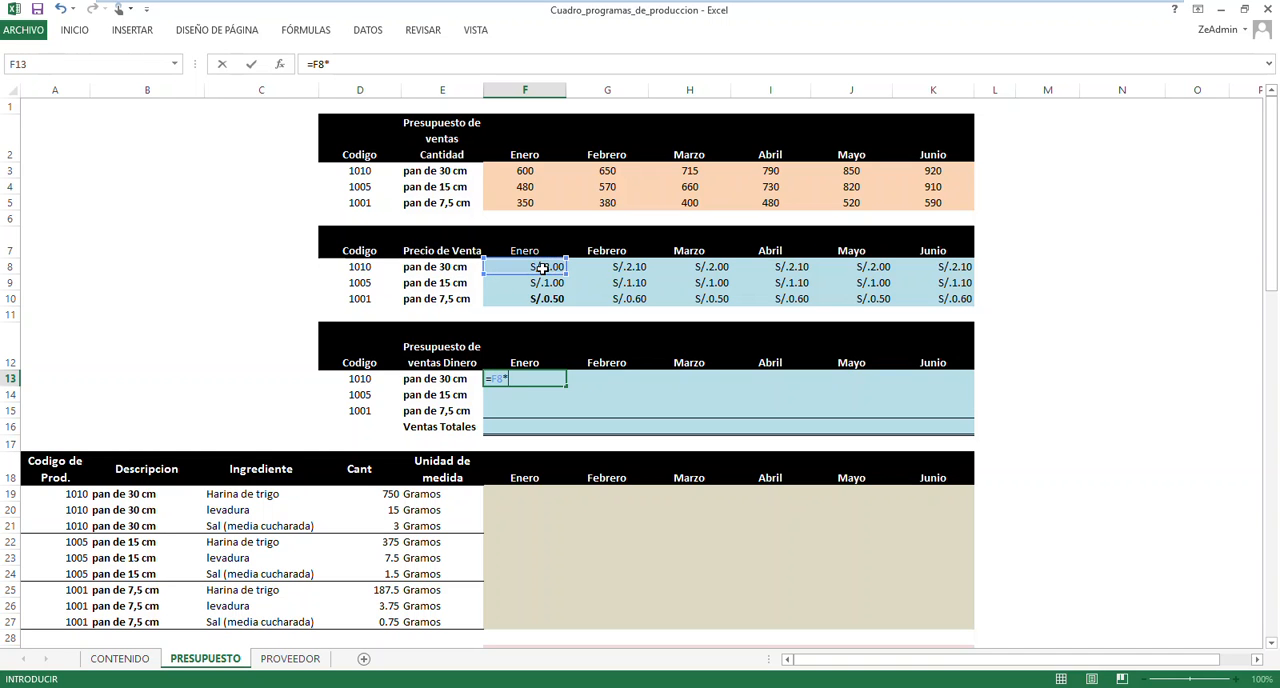
{"action": "left_click", "coordinate": [539, 171]}
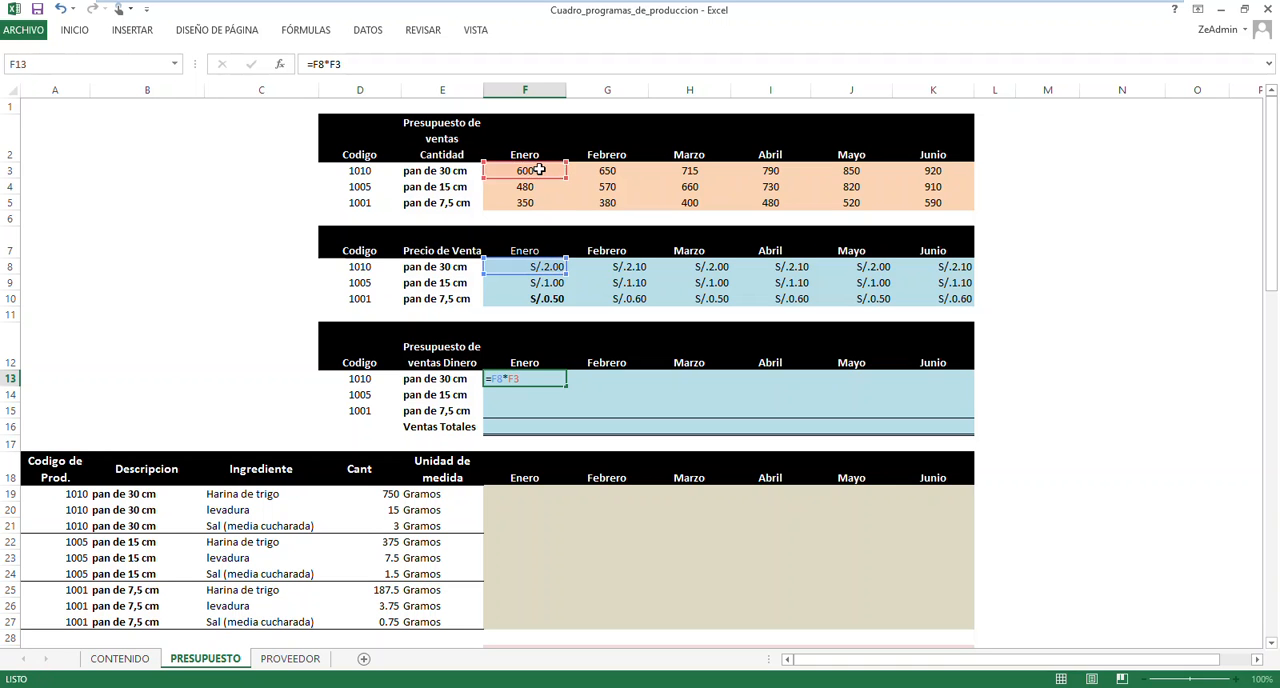
{"action": "key", "text": "Return"}
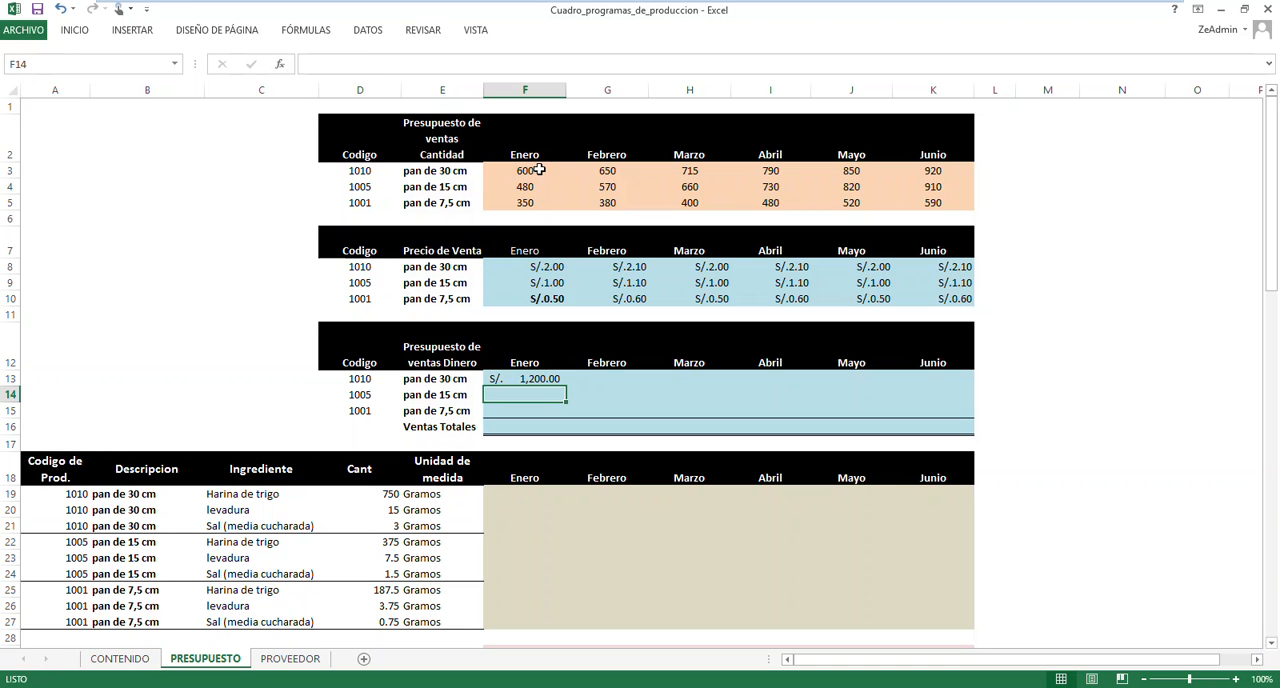
Fill the F13 sales formula across Enero to Junio and down all three bread rows, through K15
{"action": "left_click", "coordinate": [555, 378]}
{"action": "left_click_drag", "start_coordinate": [567, 388], "coordinate": [970, 413]}
{"action": "left_click", "coordinate": [1046, 360]}
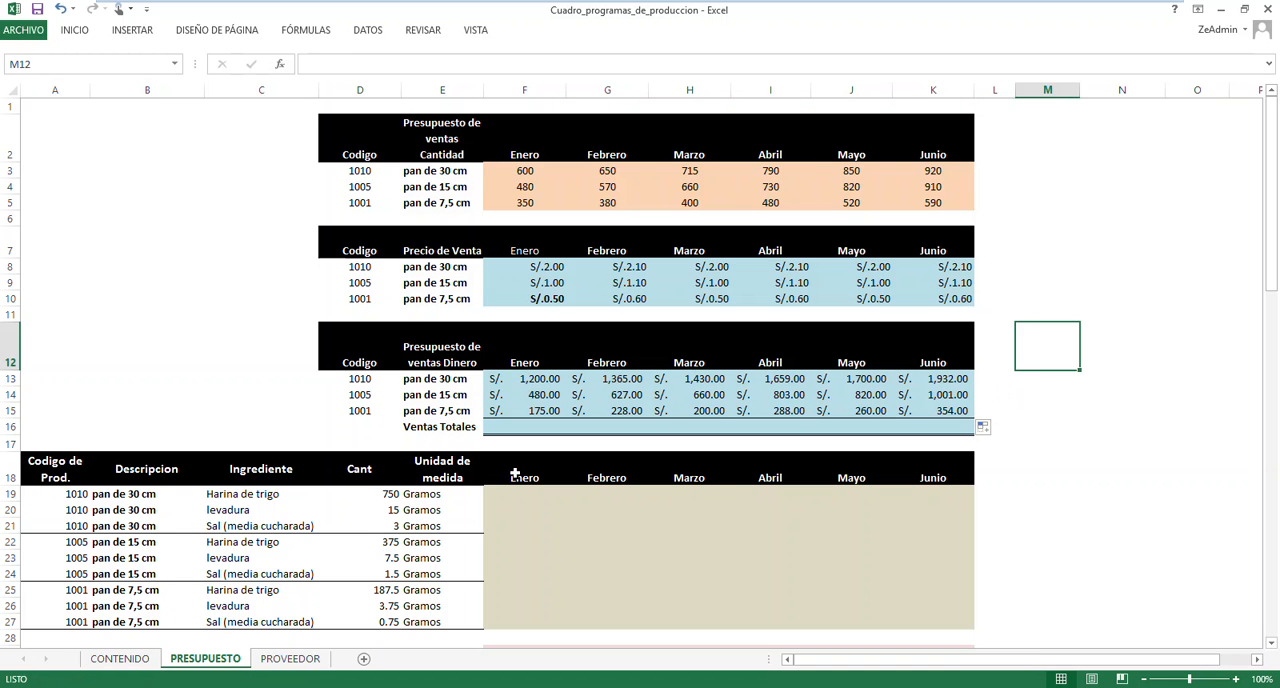
Examine the order of the product codes in the Codigo column of the Presupuesto de ventas Dinero table
{"action": "left_click", "coordinate": [98, 400]}
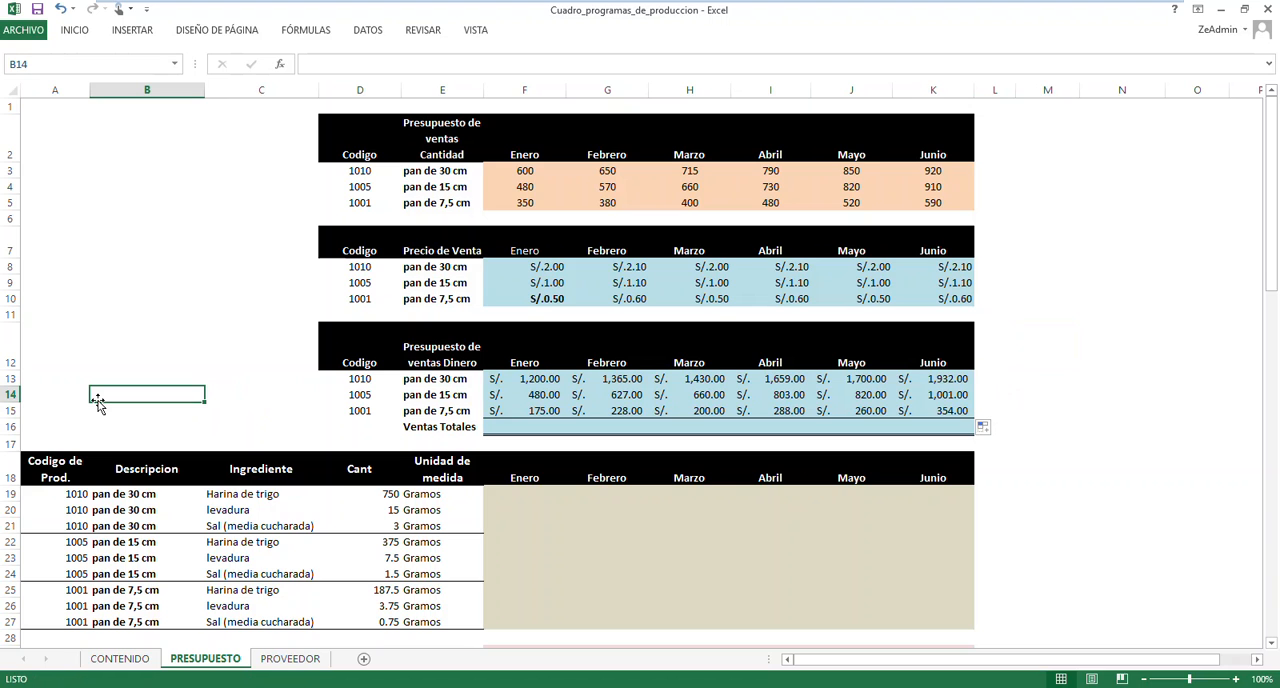
{"action": "left_click", "coordinate": [368, 397]}
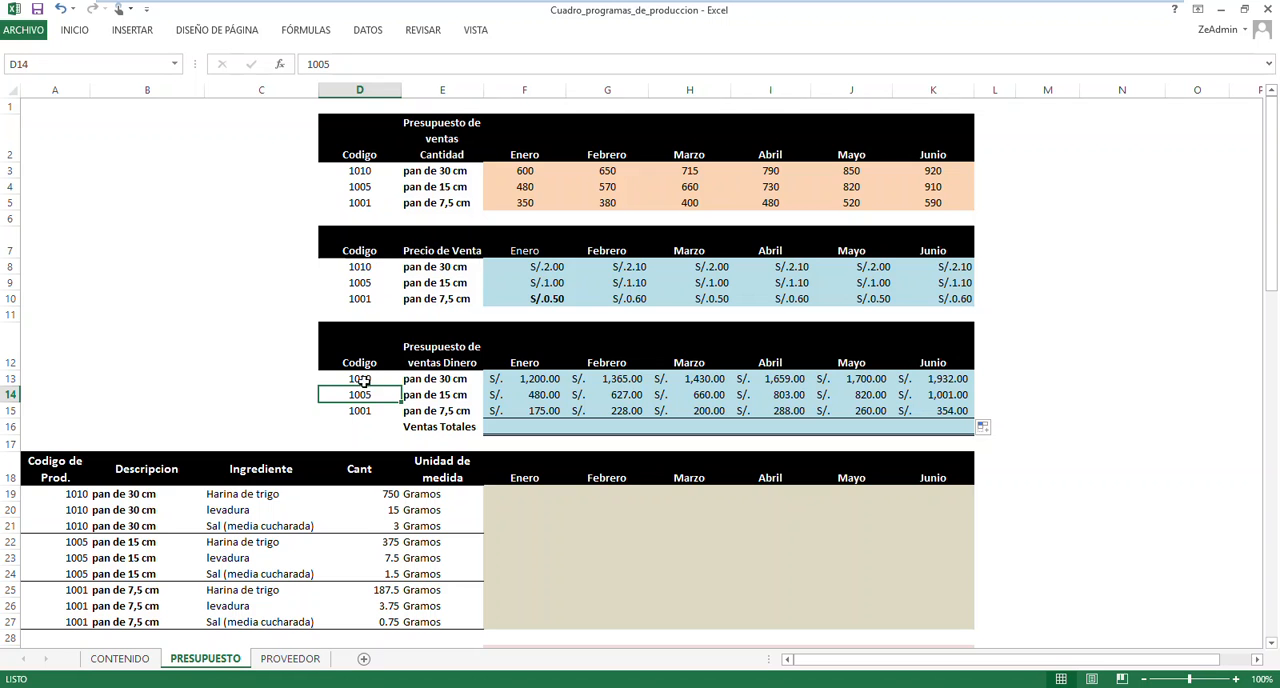
{"action": "left_click", "coordinate": [364, 381]}
{"action": "left_click", "coordinate": [365, 427]}
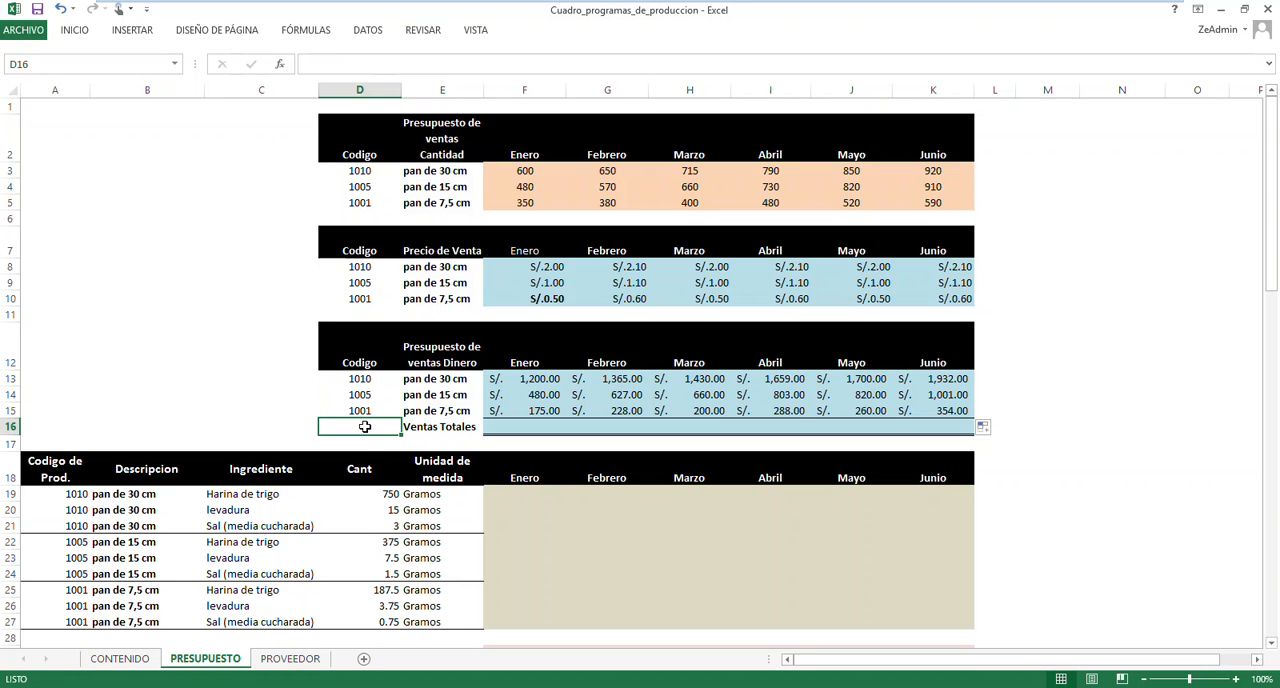
{"action": "left_click", "coordinate": [369, 397]}
{"action": "left_click", "coordinate": [374, 381]}
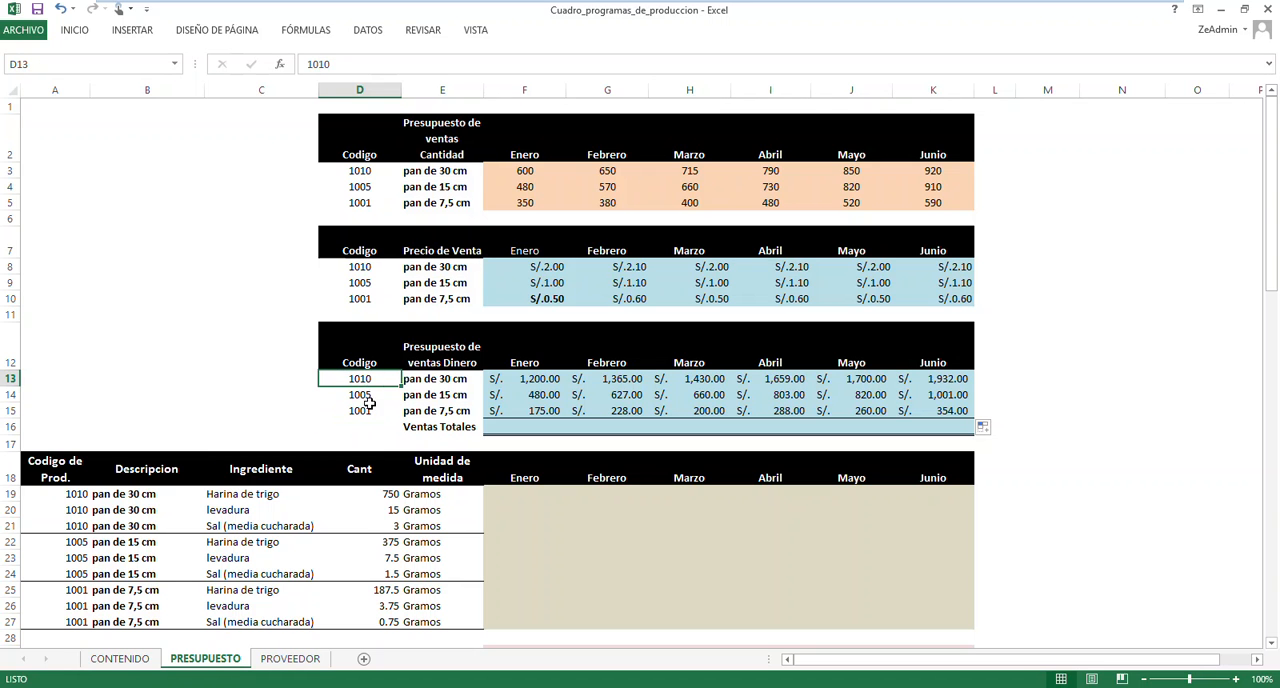
{"action": "left_click", "coordinate": [359, 410]}
Clear the sales formulas in F13:K15 of the Presupuesto de ventas Dinero table
{"action": "left_click_drag", "start_coordinate": [515, 380], "coordinate": [980, 403]}
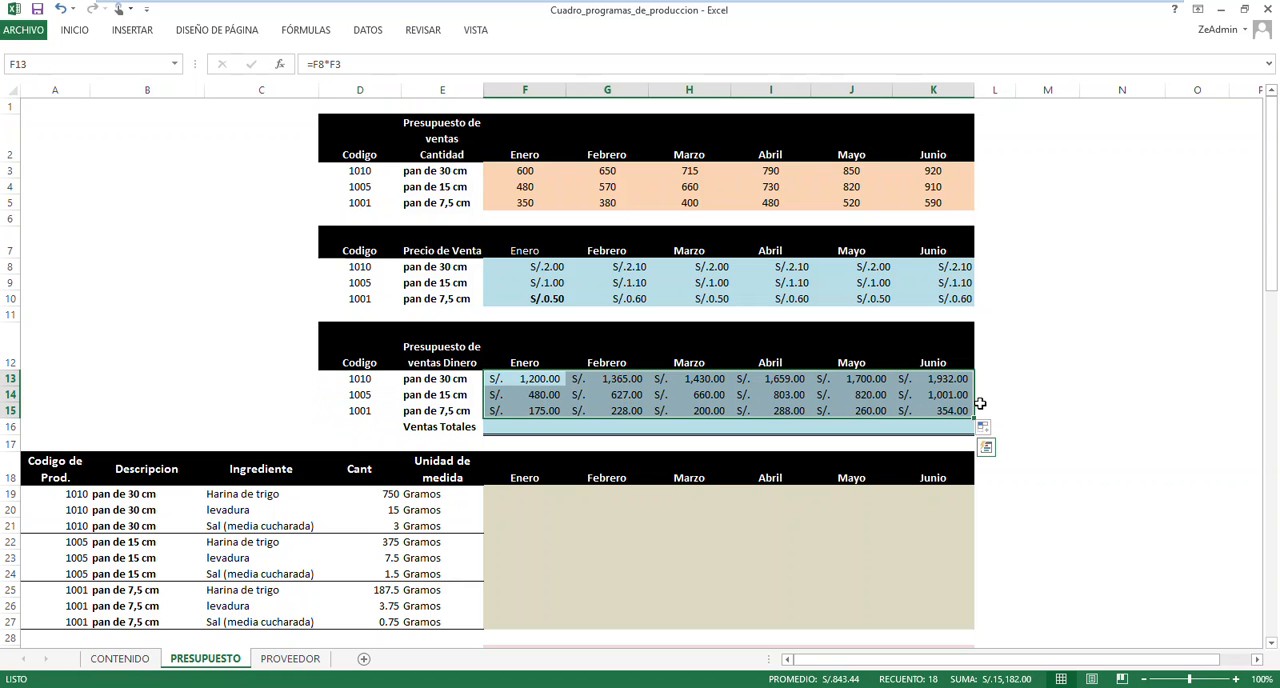
{"action": "key", "text": "Delete"}
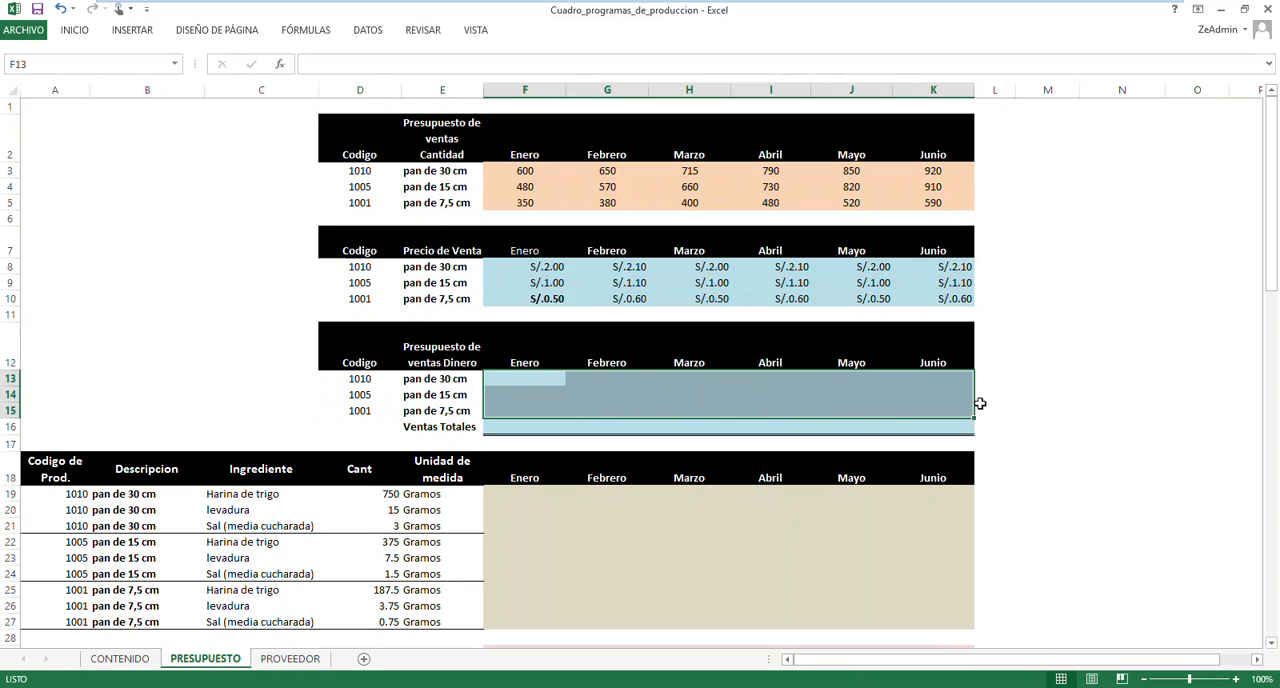
{"action": "left_click", "coordinate": [517, 380]}
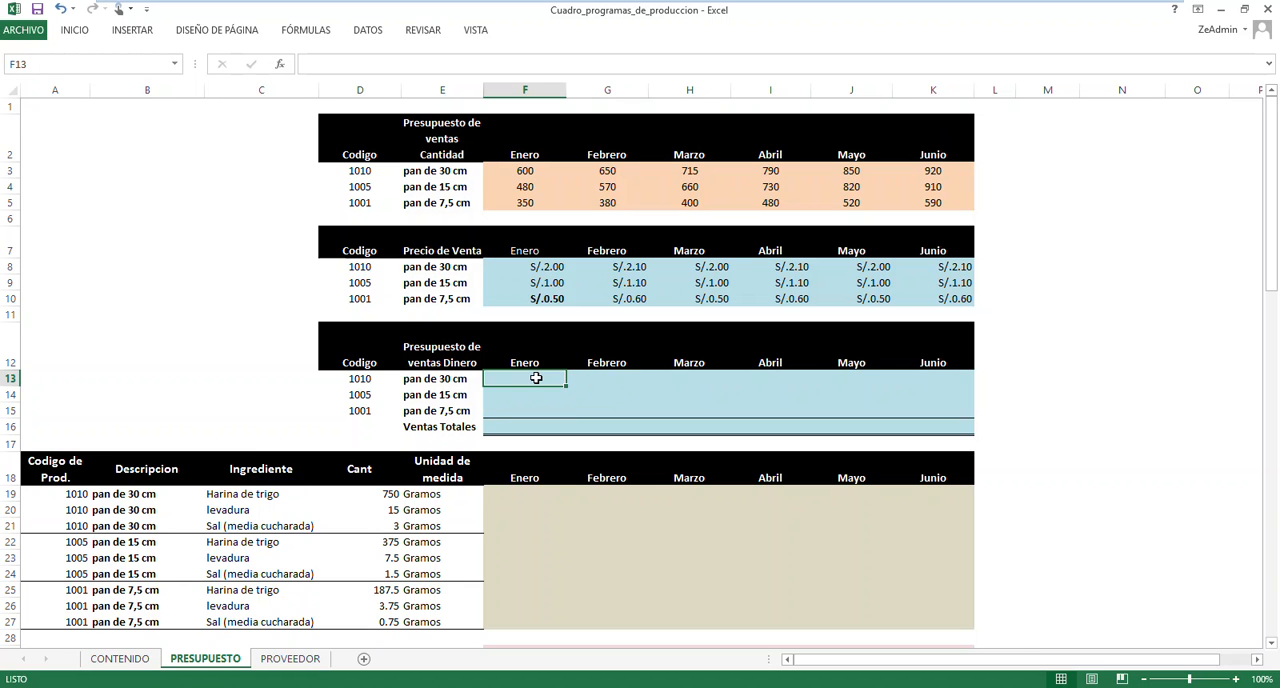
Check the Enero quantity and price of pan de 30 cm, then match the month headings of Precio de Venta and ventas Dinero
{"action": "left_click", "coordinate": [524, 172]}
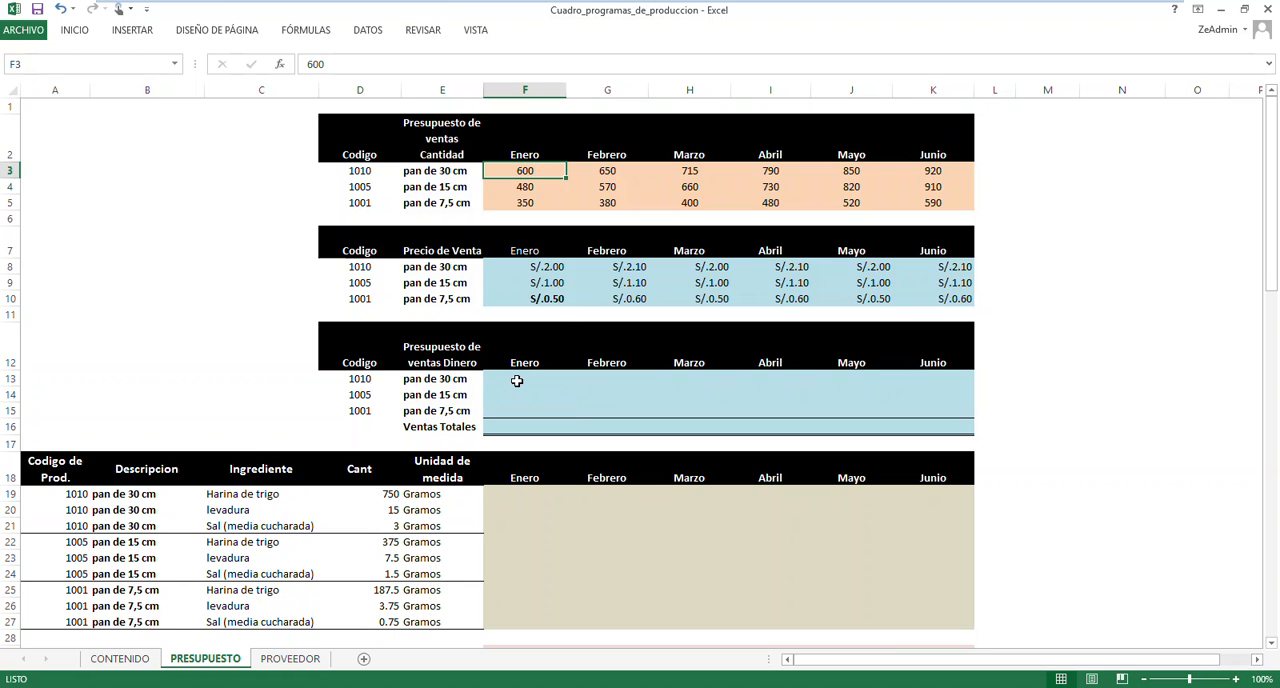
{"action": "left_click", "coordinate": [546, 267]}
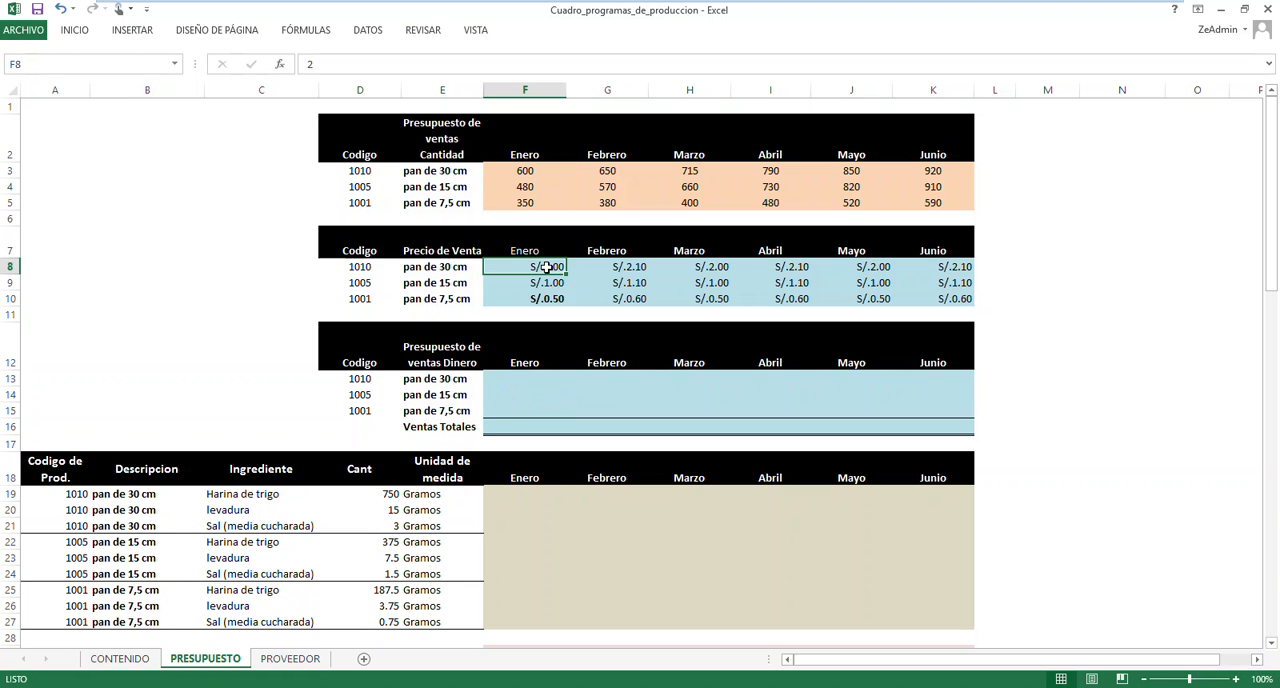
{"action": "left_click", "coordinate": [536, 250]}
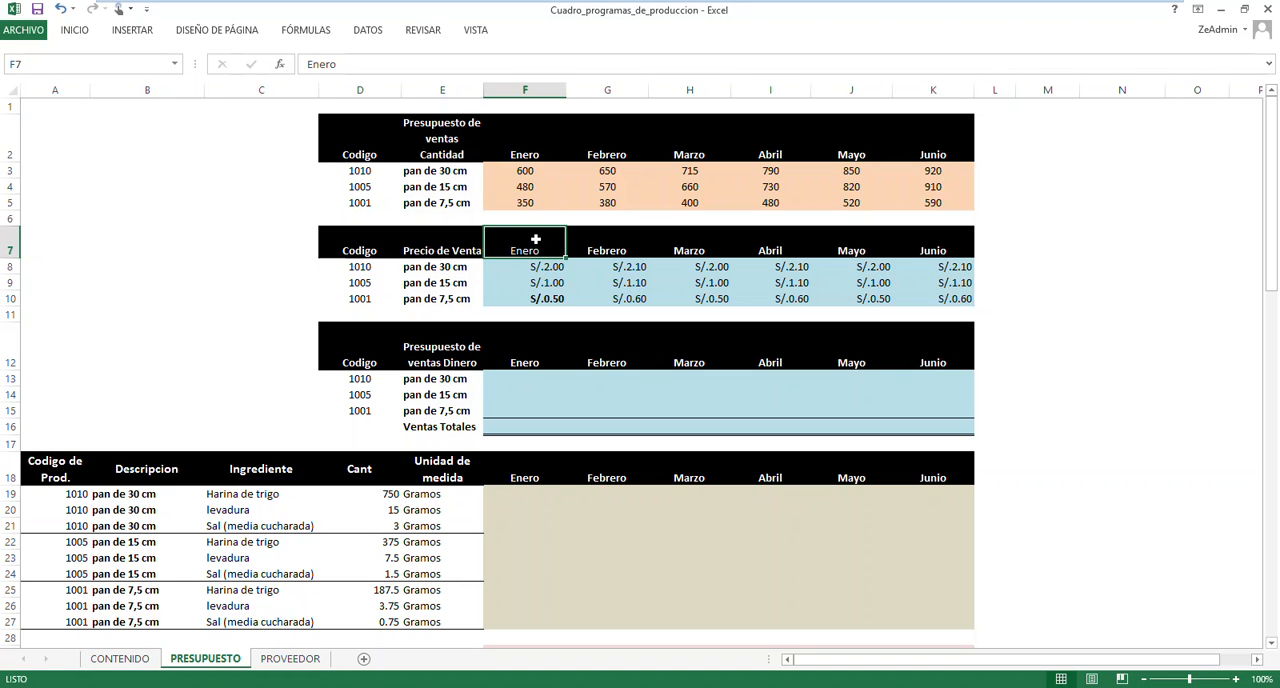
{"action": "left_click", "coordinate": [787, 252]}
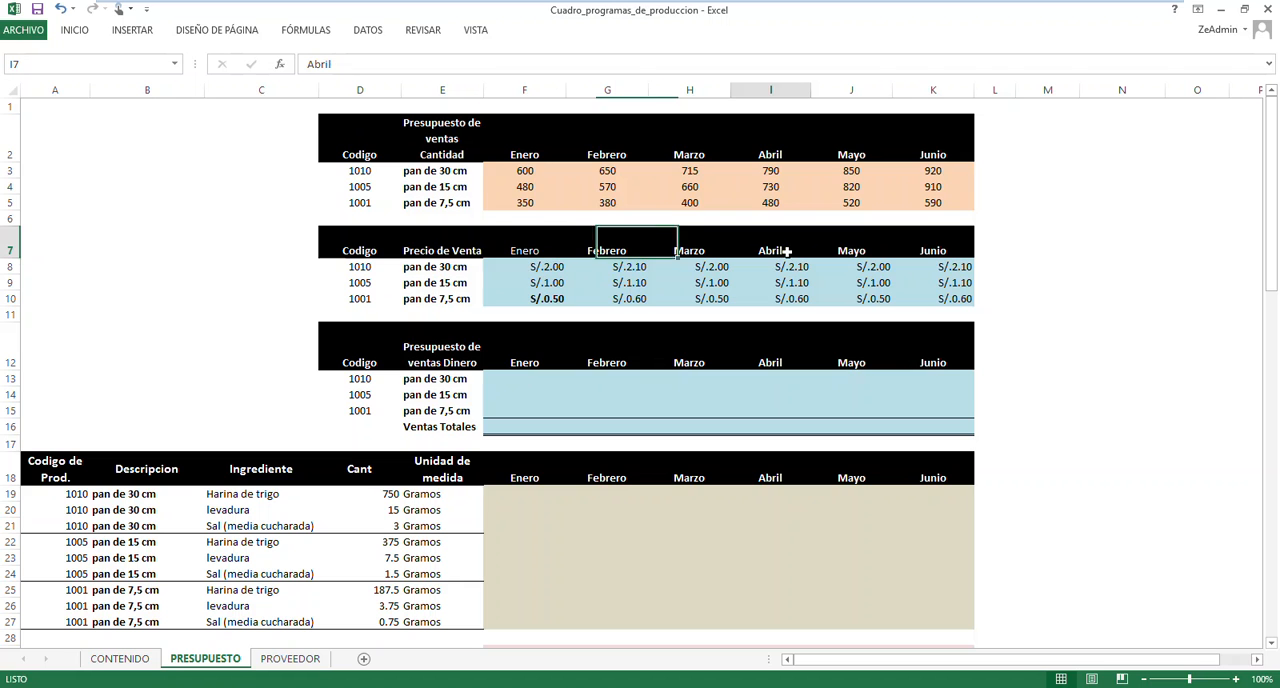
{"action": "left_click", "coordinate": [555, 245]}
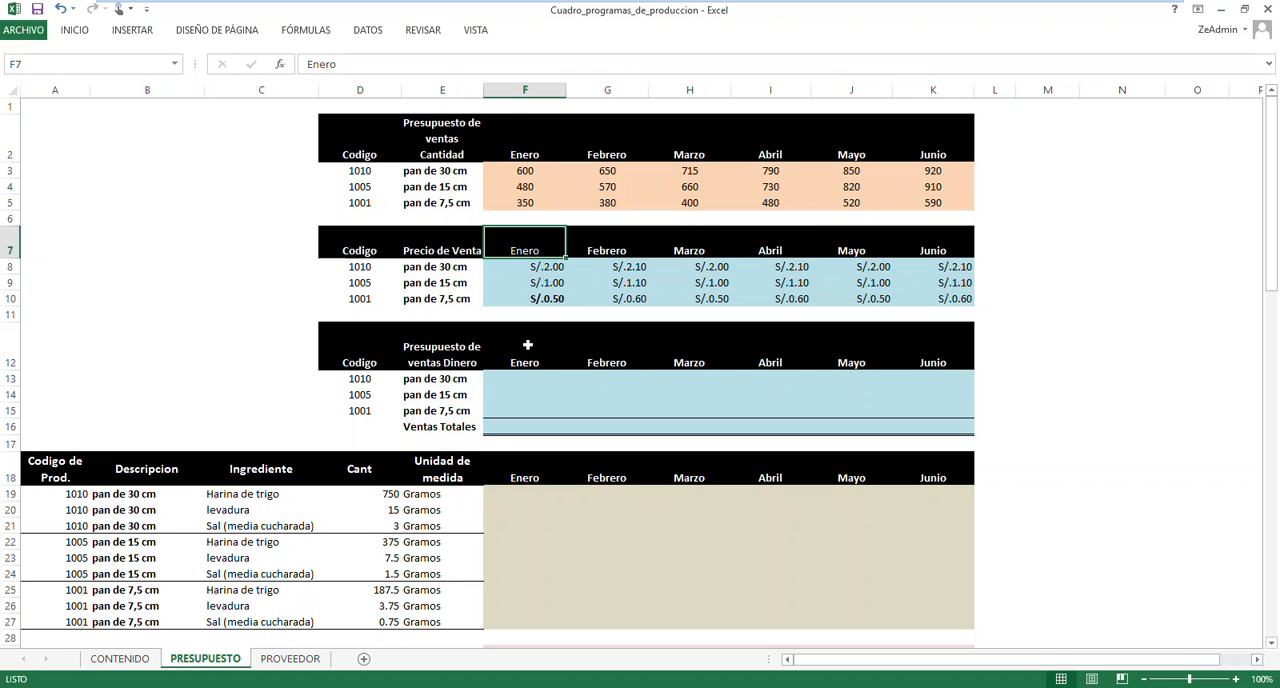
{"action": "left_click", "coordinate": [521, 360]}
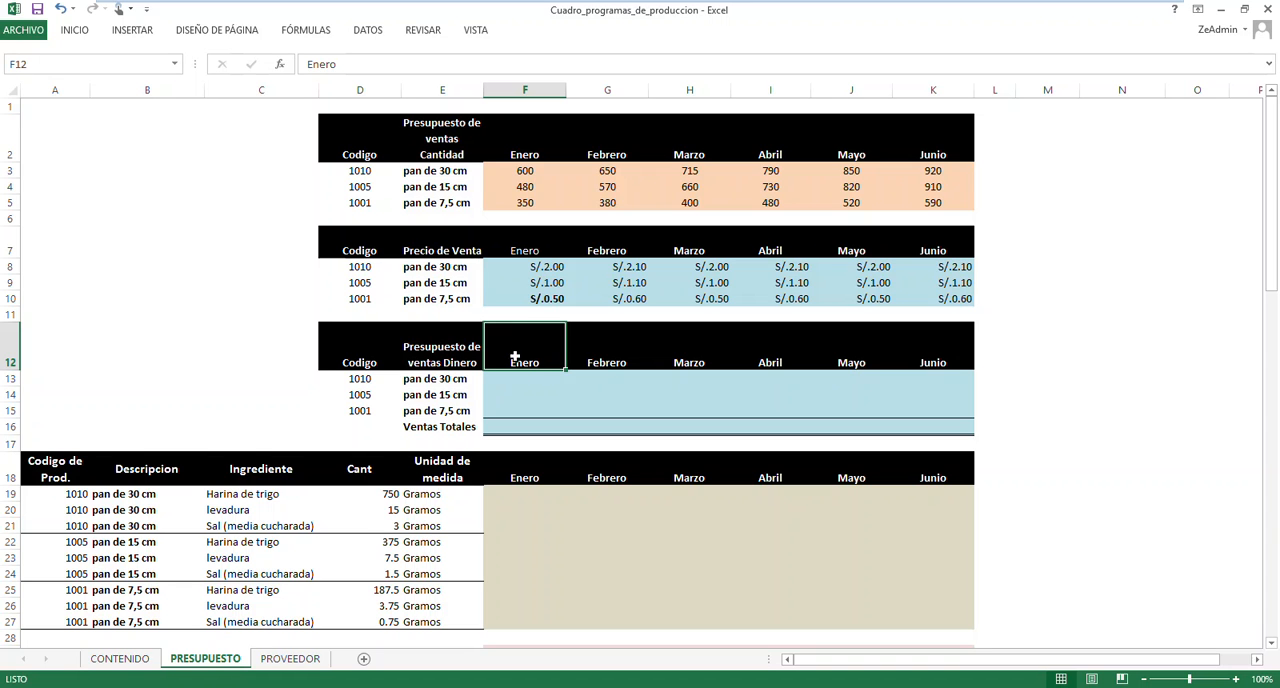
Examine the Precio de Venta heading row D7:K7 and the Mayo prices of the three breads
{"action": "left_click_drag", "start_coordinate": [366, 250], "coordinate": [933, 249]}
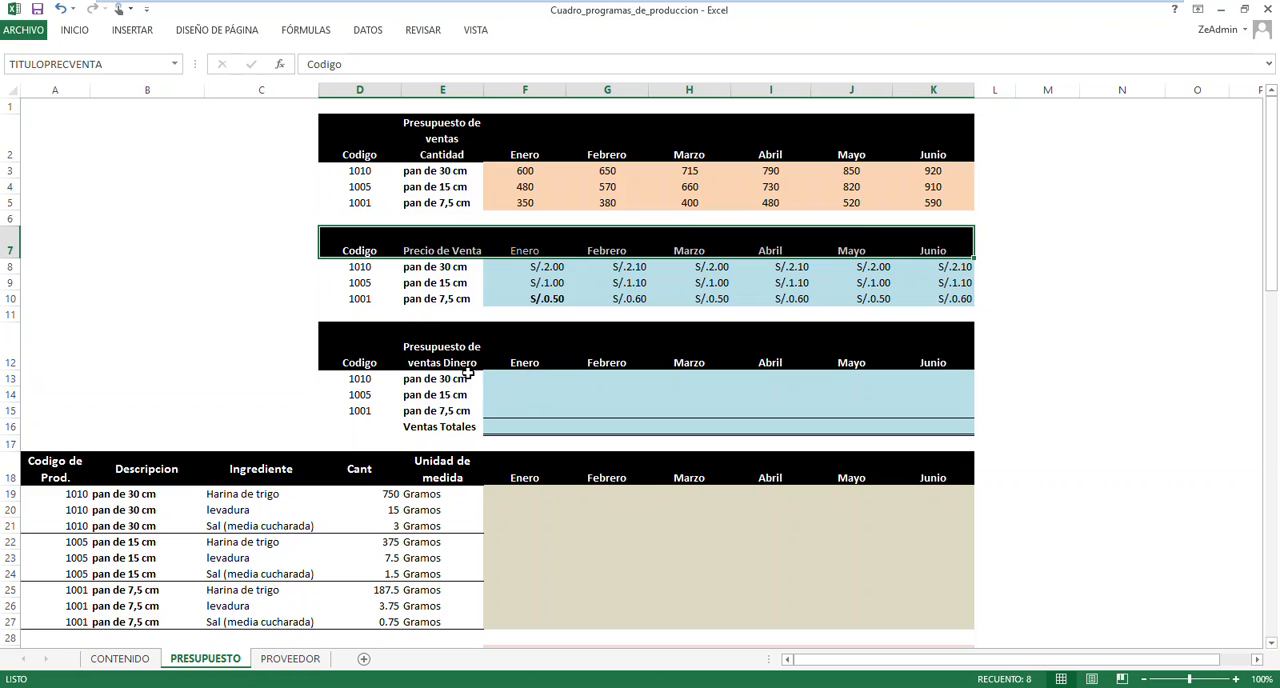
{"action": "left_click", "coordinate": [527, 245]}
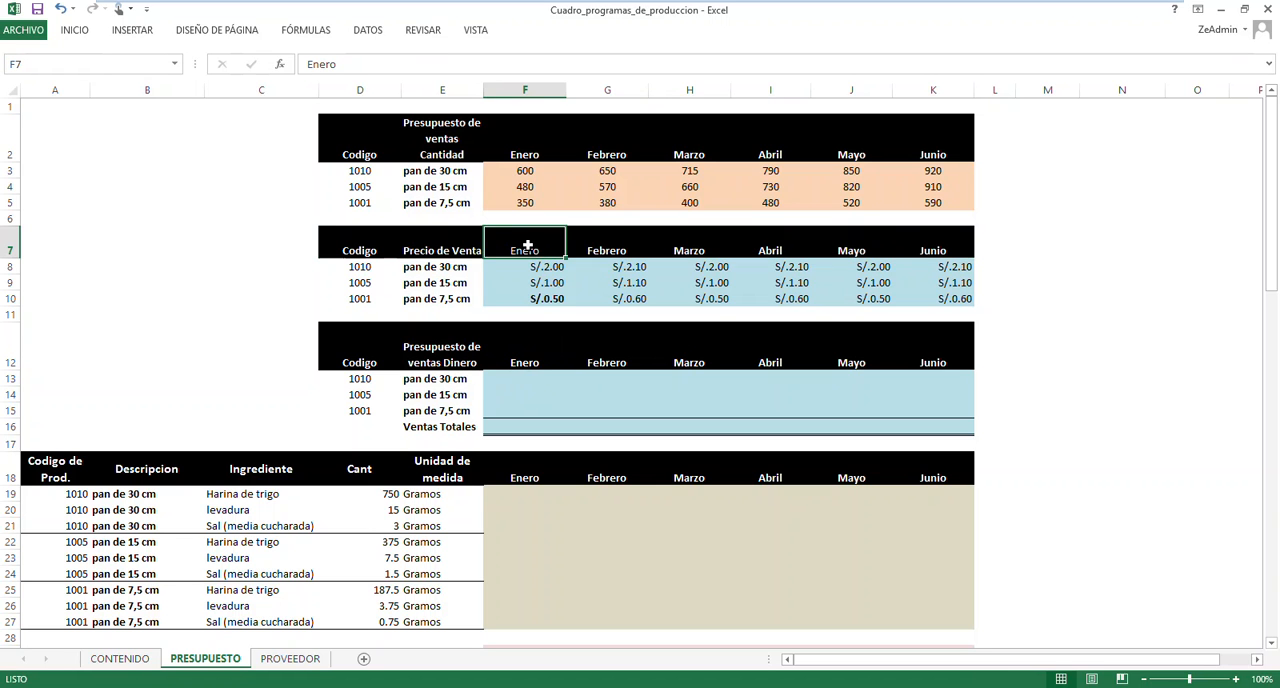
{"action": "left_click", "coordinate": [868, 245]}
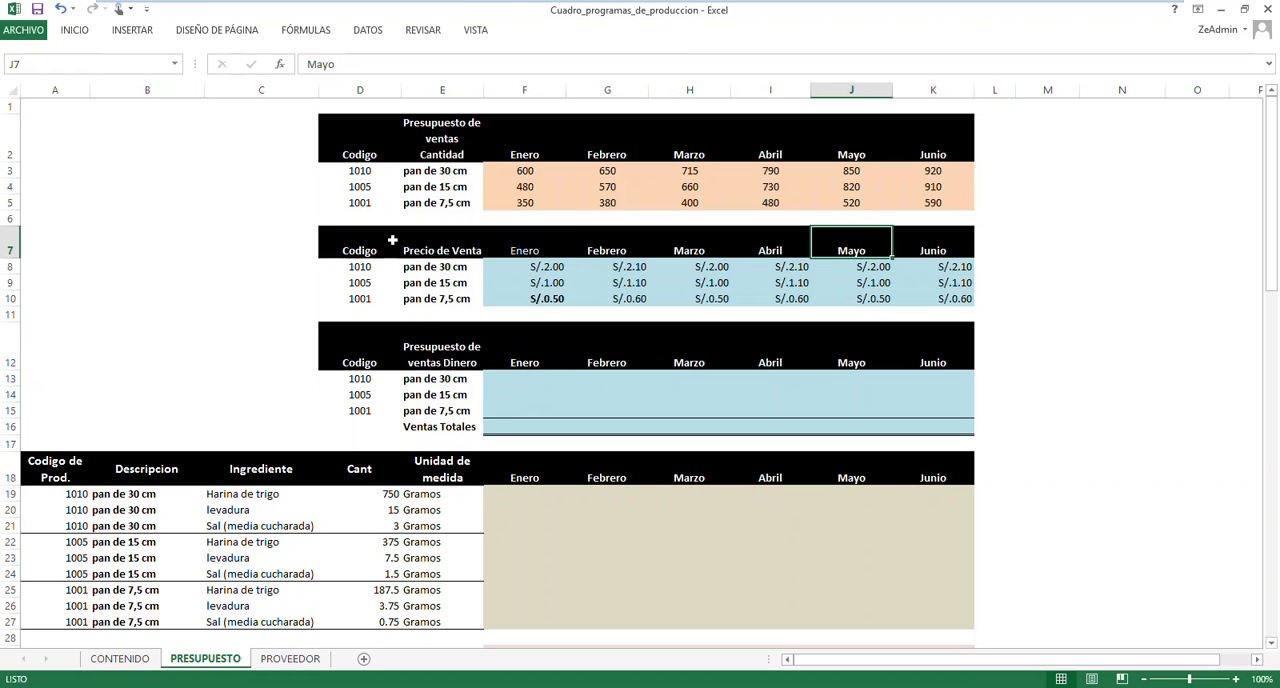
{"action": "left_click", "coordinate": [871, 266]}
{"action": "left_click", "coordinate": [866, 283]}
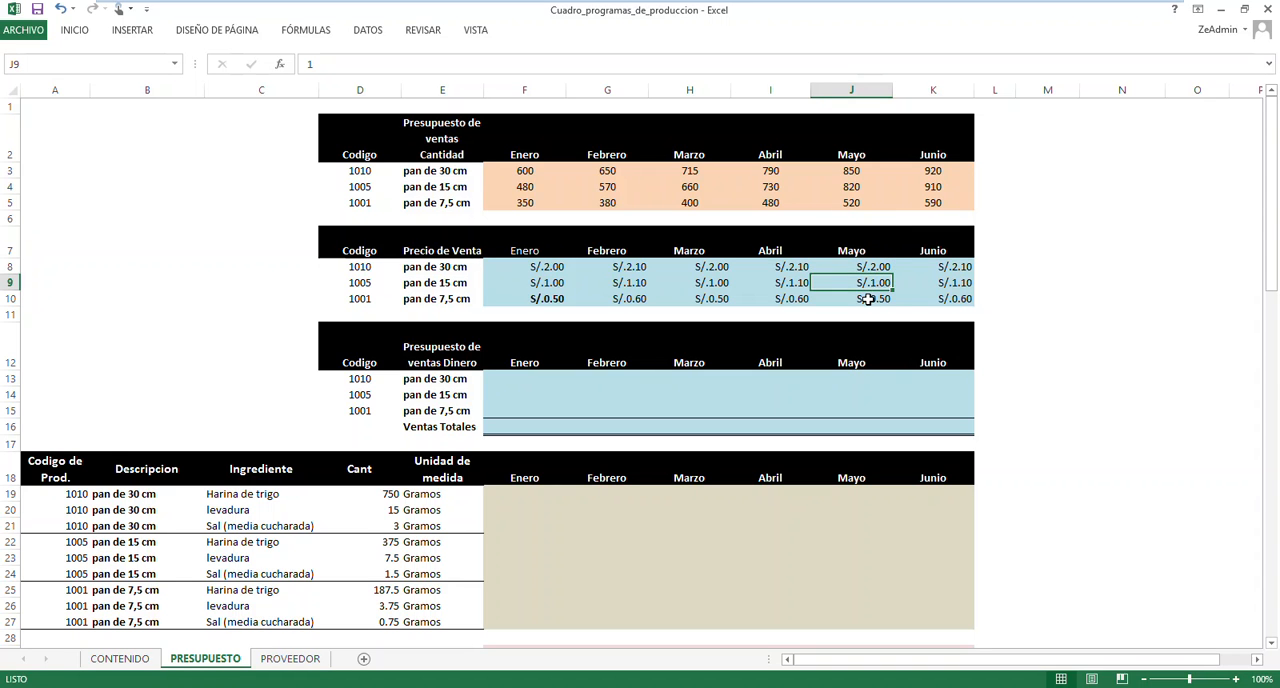
{"action": "left_click", "coordinate": [868, 298]}
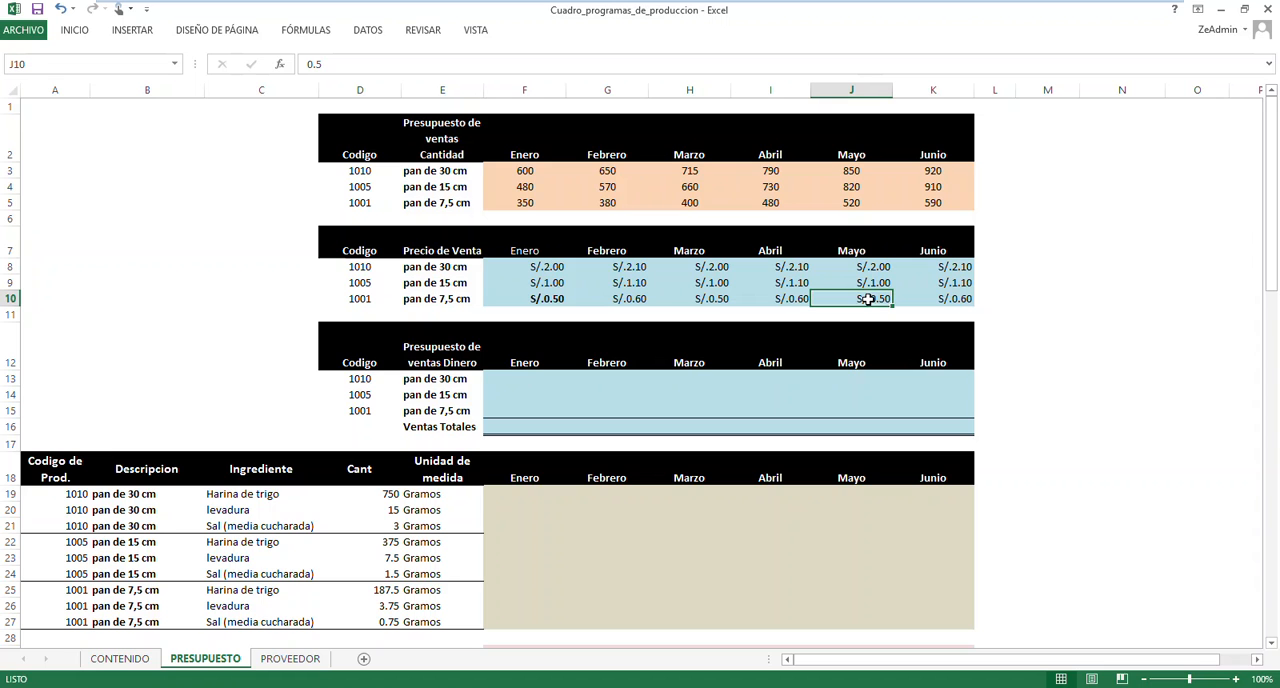
{"action": "left_click", "coordinate": [528, 378]}
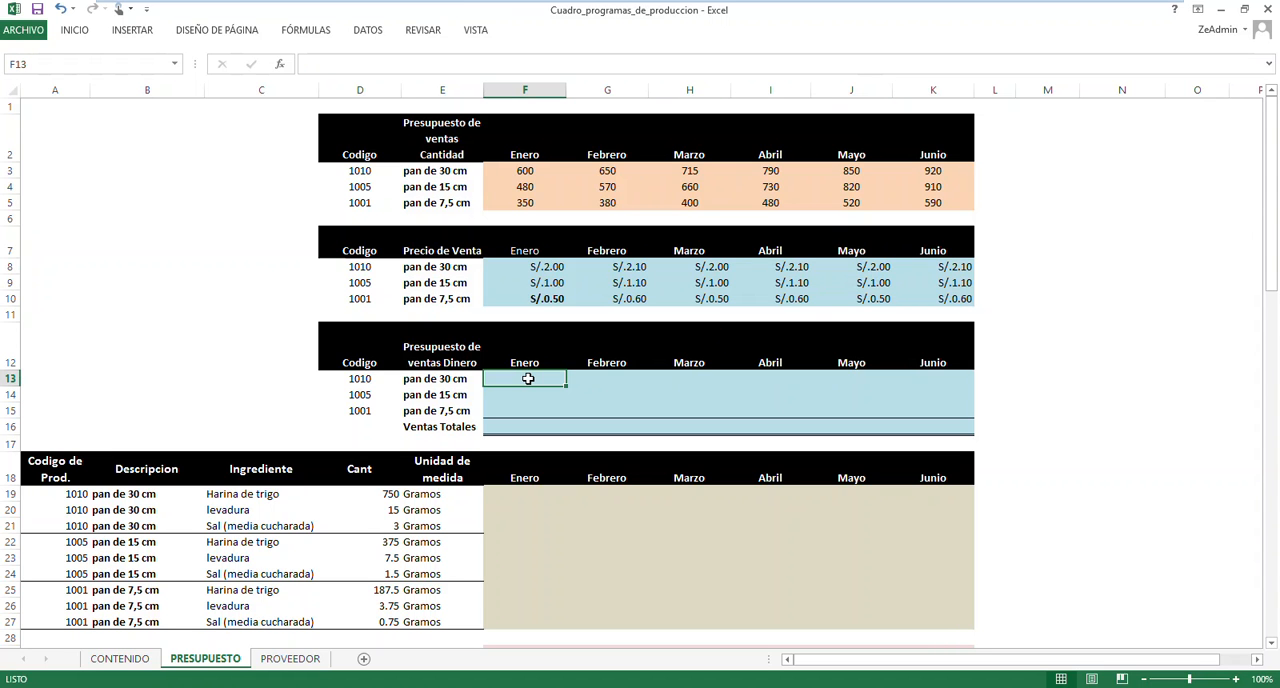
{"action": "type", "text": "="}
{"action": "key", "text": "Escape"}
{"action": "left_click", "coordinate": [542, 396]}
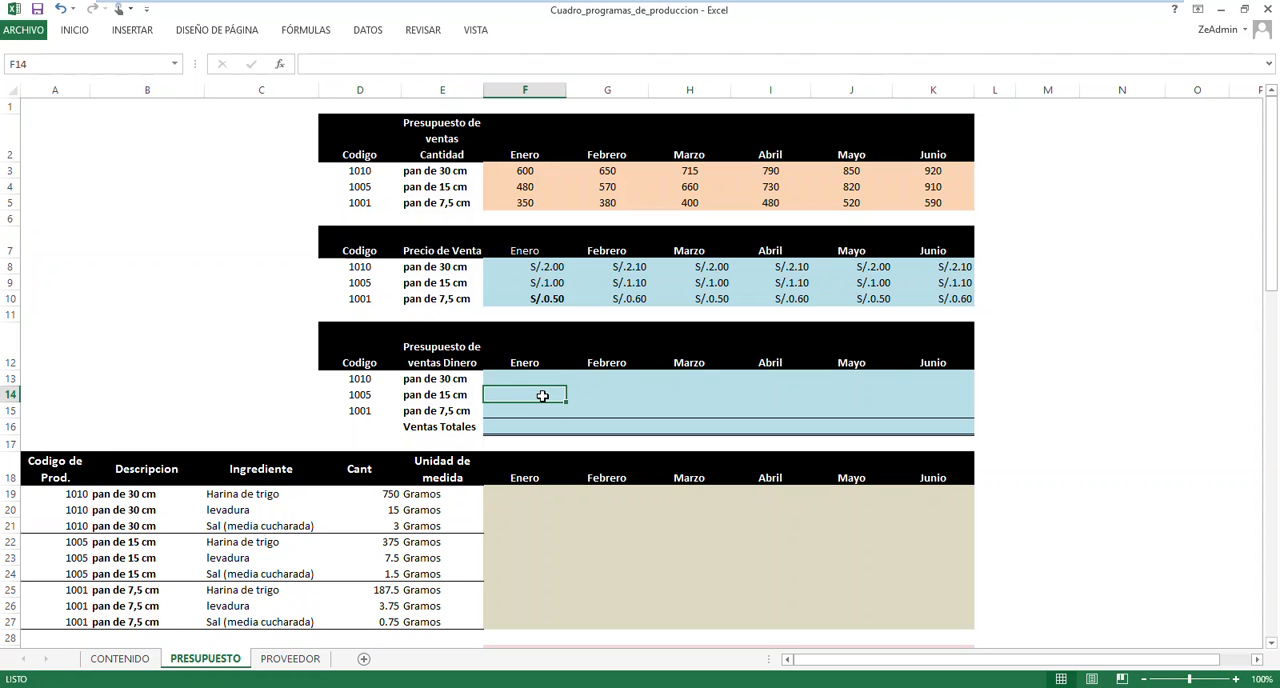
Go to the named ranges BASECANTIDAD and BASECOSTO in turn to view the cells each one covers
{"action": "left_click", "coordinate": [306, 281]}
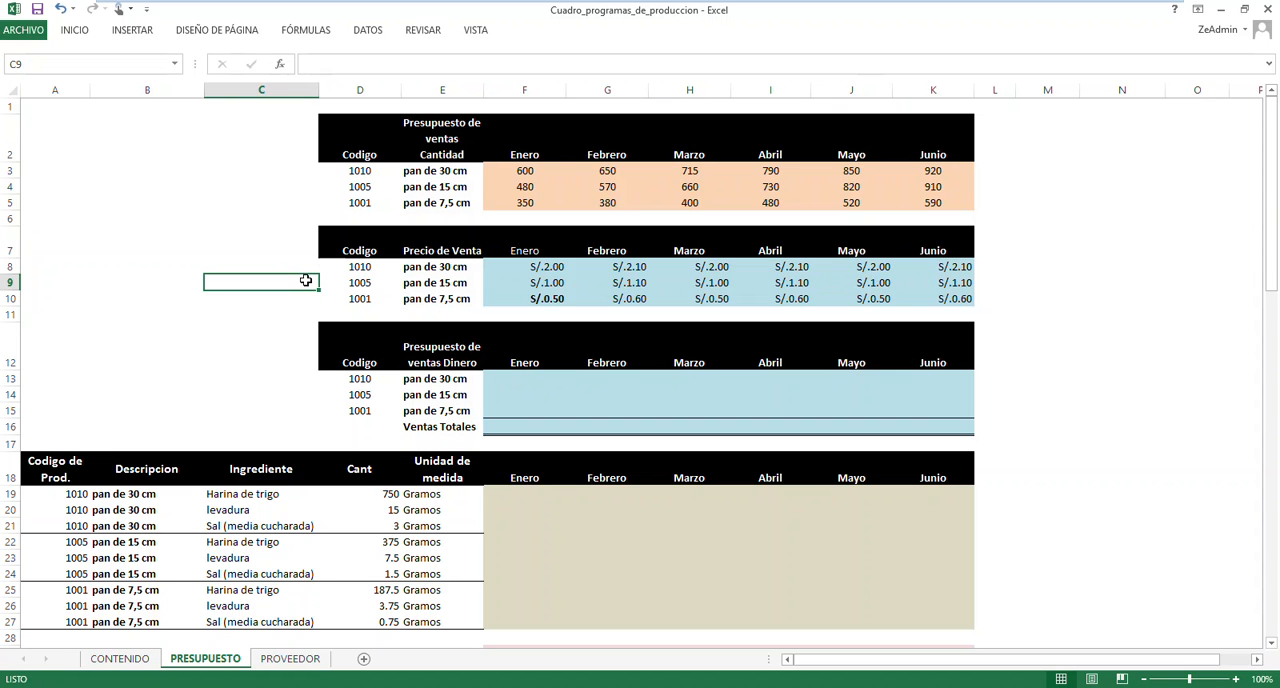
{"action": "left_click", "coordinate": [174, 64]}
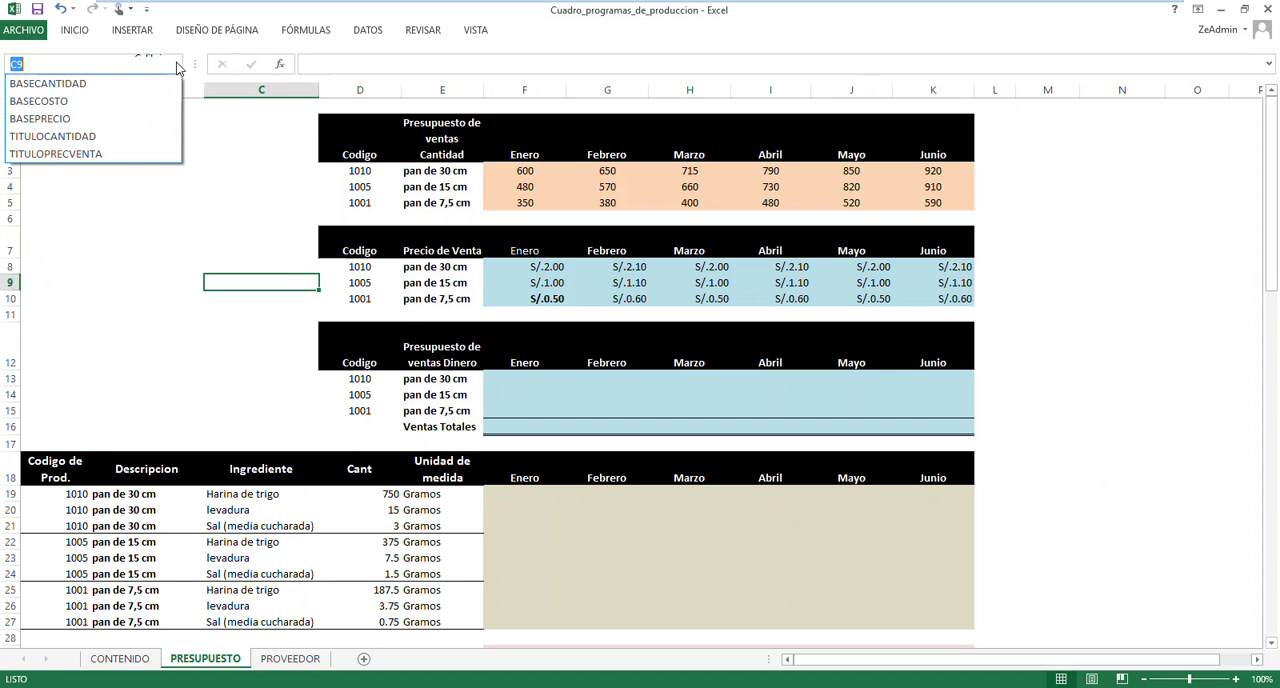
{"action": "left_click", "coordinate": [66, 85]}
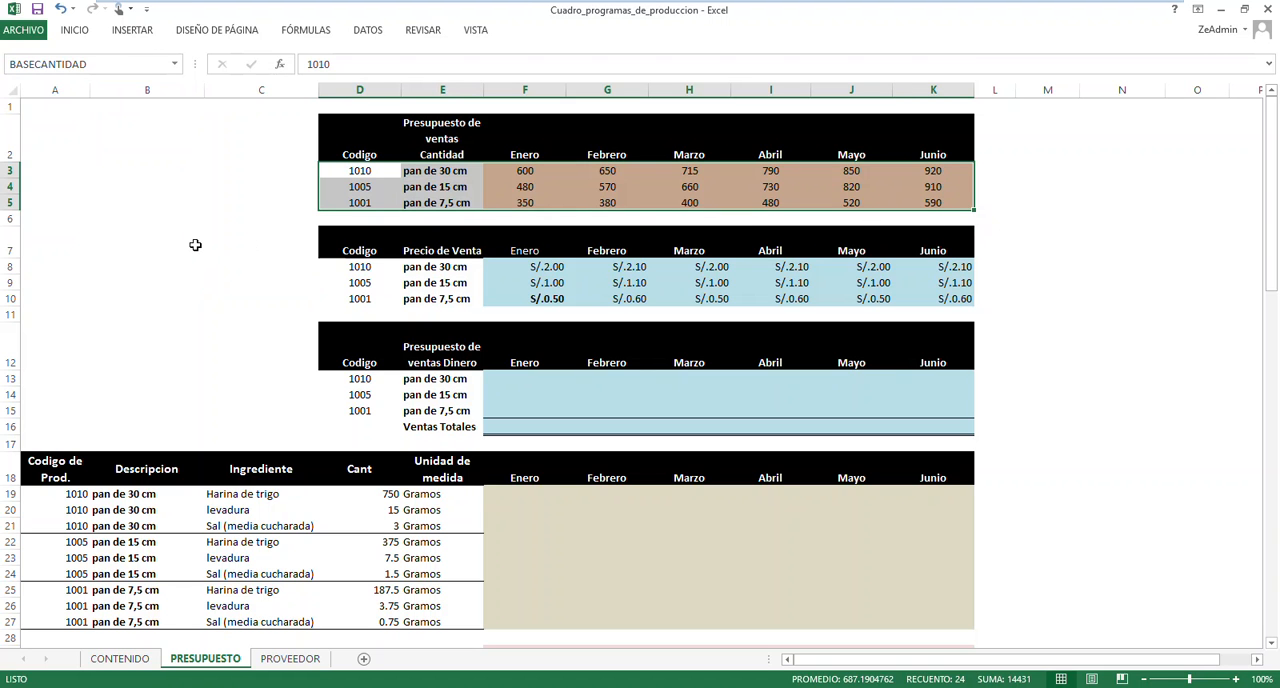
{"action": "left_click", "coordinate": [176, 64]}
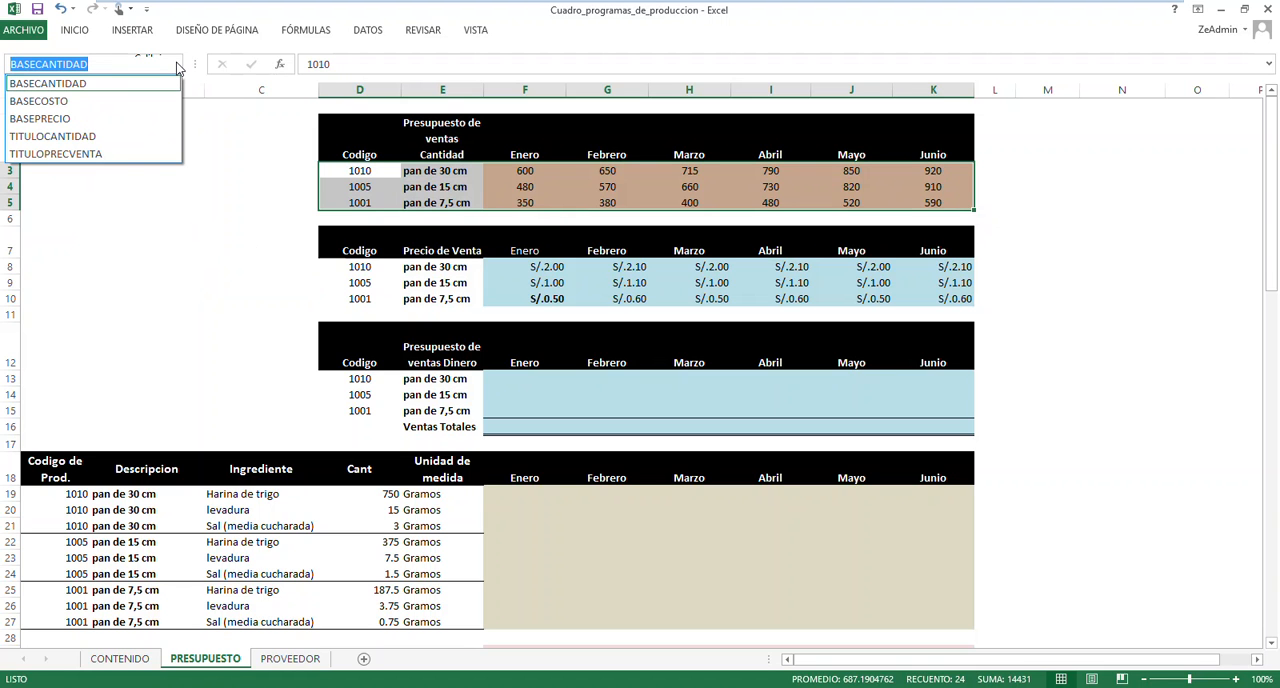
{"action": "left_click", "coordinate": [78, 104]}
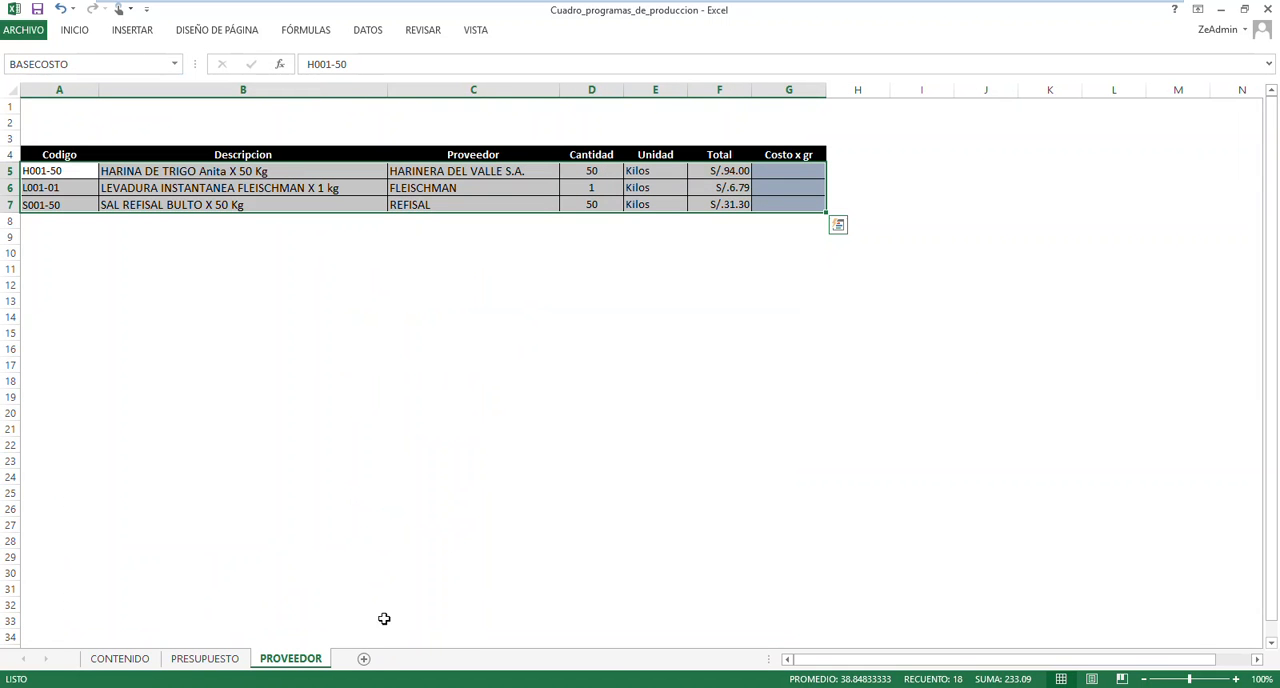
Examine the empty Costo x gr cells G5:G7 of the supplier table on the PROVEEDOR sheet
{"action": "left_click", "coordinate": [734, 267]}
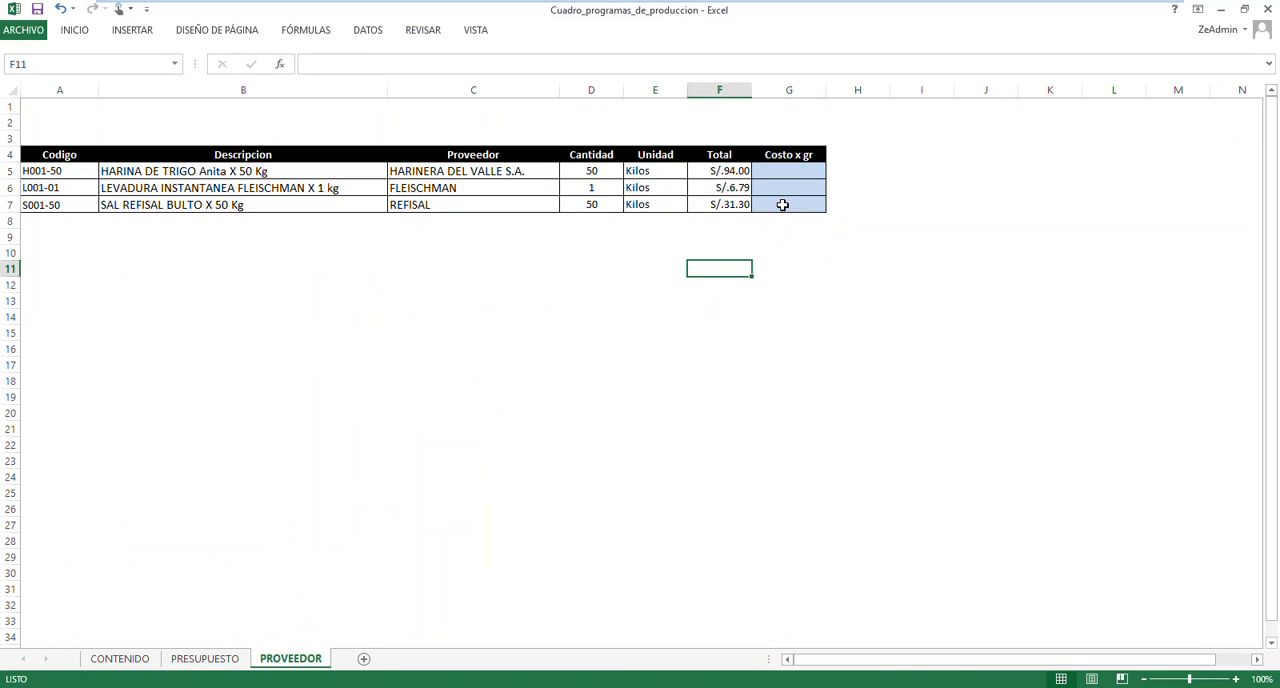
{"action": "left_click", "coordinate": [782, 173]}
{"action": "left_click", "coordinate": [779, 186]}
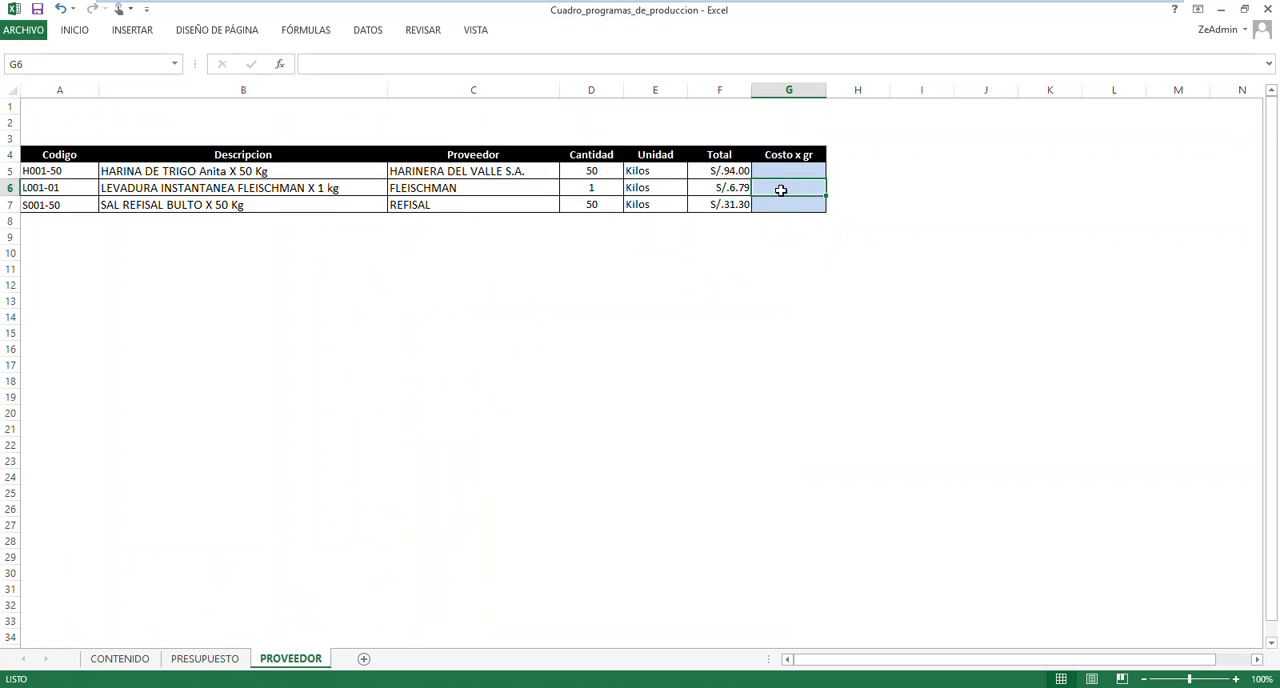
{"action": "left_click", "coordinate": [779, 206]}
{"action": "left_click", "coordinate": [780, 191]}
{"action": "left_click", "coordinate": [781, 174]}
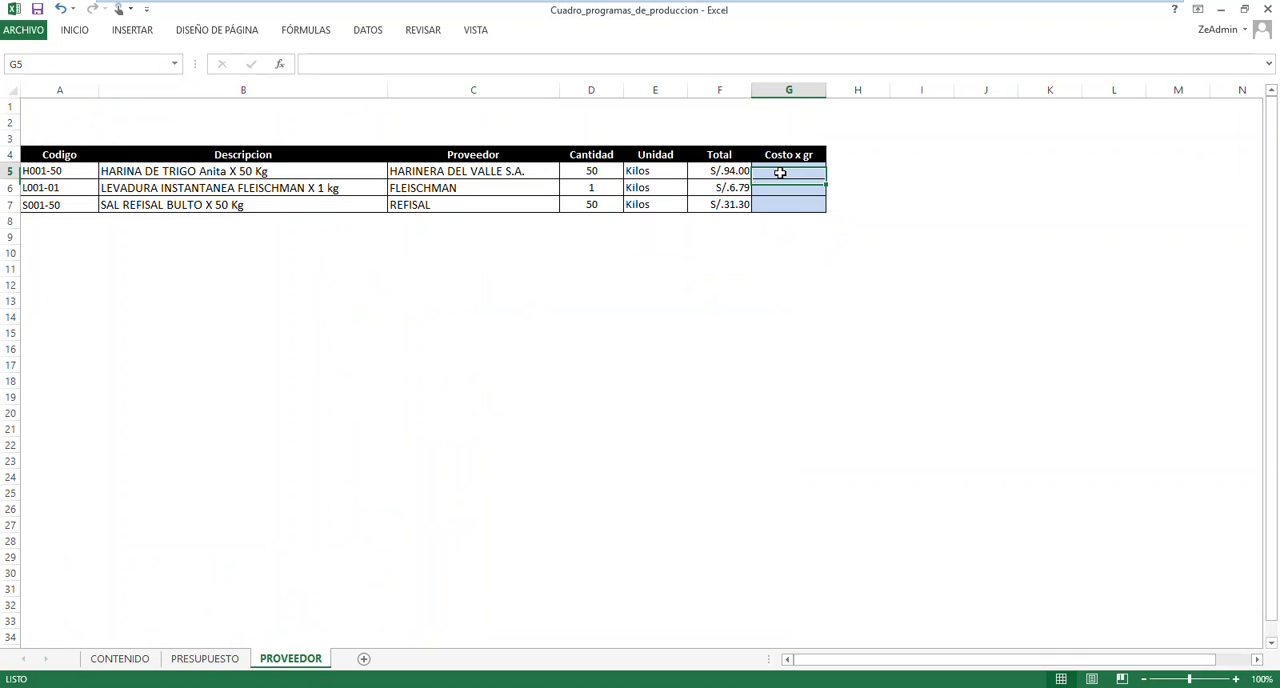
Return to PRESUPUESTO and examine the monthly ingredient cost cells F33:K35 and the Costo Total row
{"action": "left_click", "coordinate": [205, 659]}
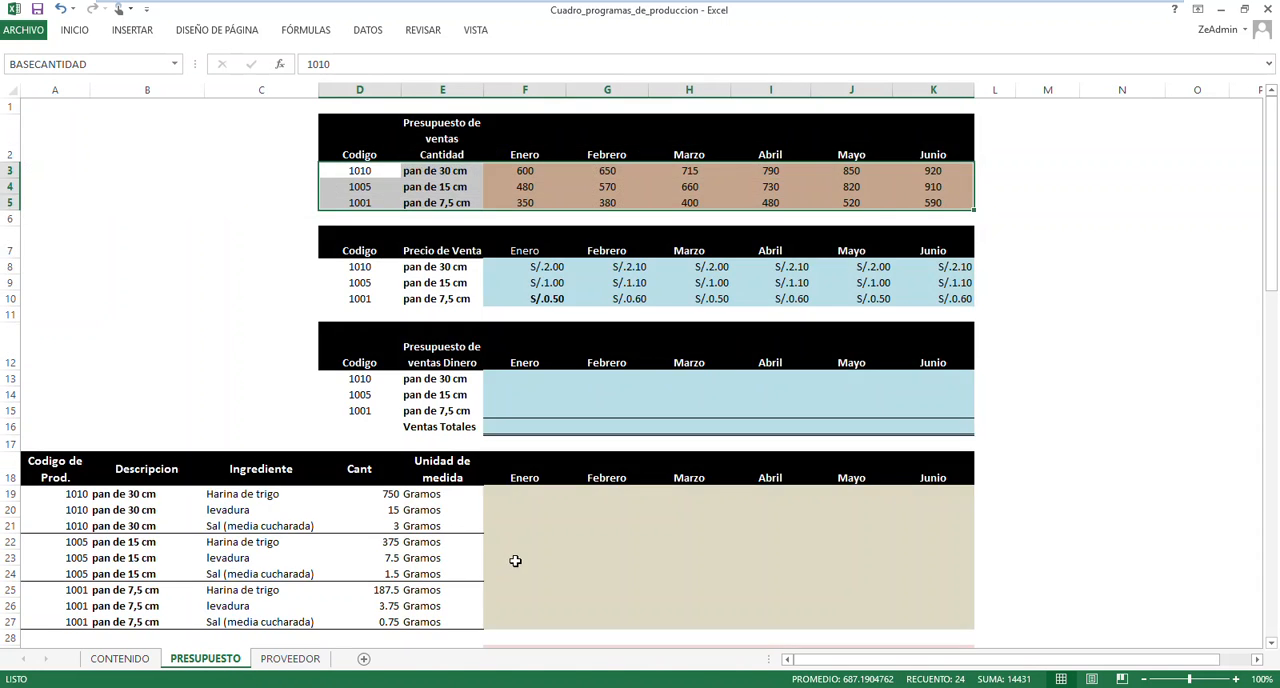
{"action": "scroll", "coordinate": [515, 561], "scroll_direction": "down", "scroll_amount": 3}
{"action": "left_click_drag", "start_coordinate": [510, 523], "coordinate": [928, 552]}
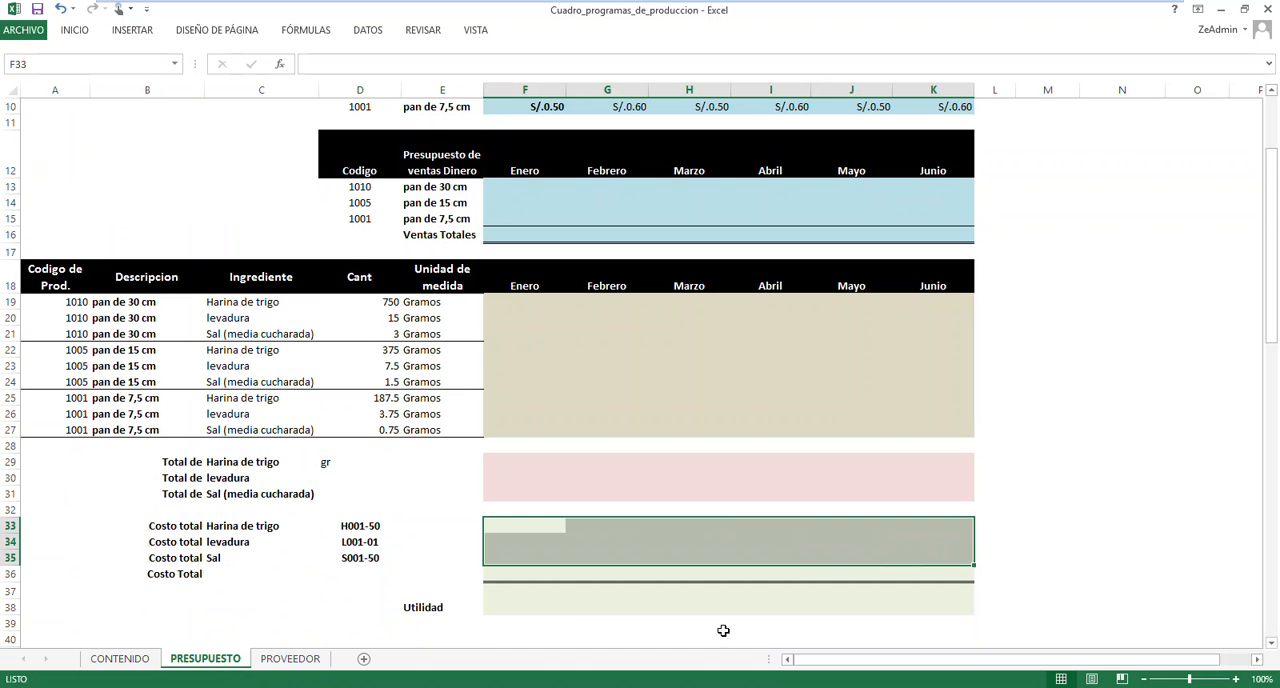
{"action": "left_click", "coordinate": [526, 573]}
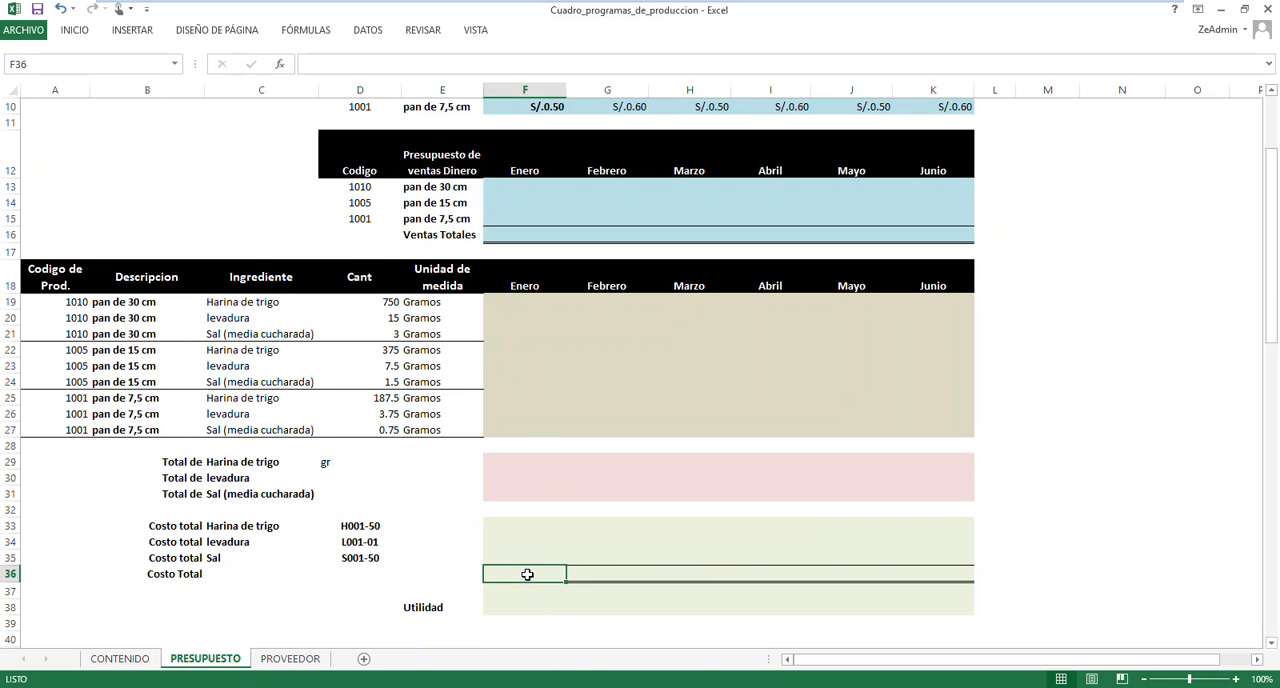
{"action": "scroll", "coordinate": [396, 557], "scroll_direction": "up", "scroll_amount": 3}
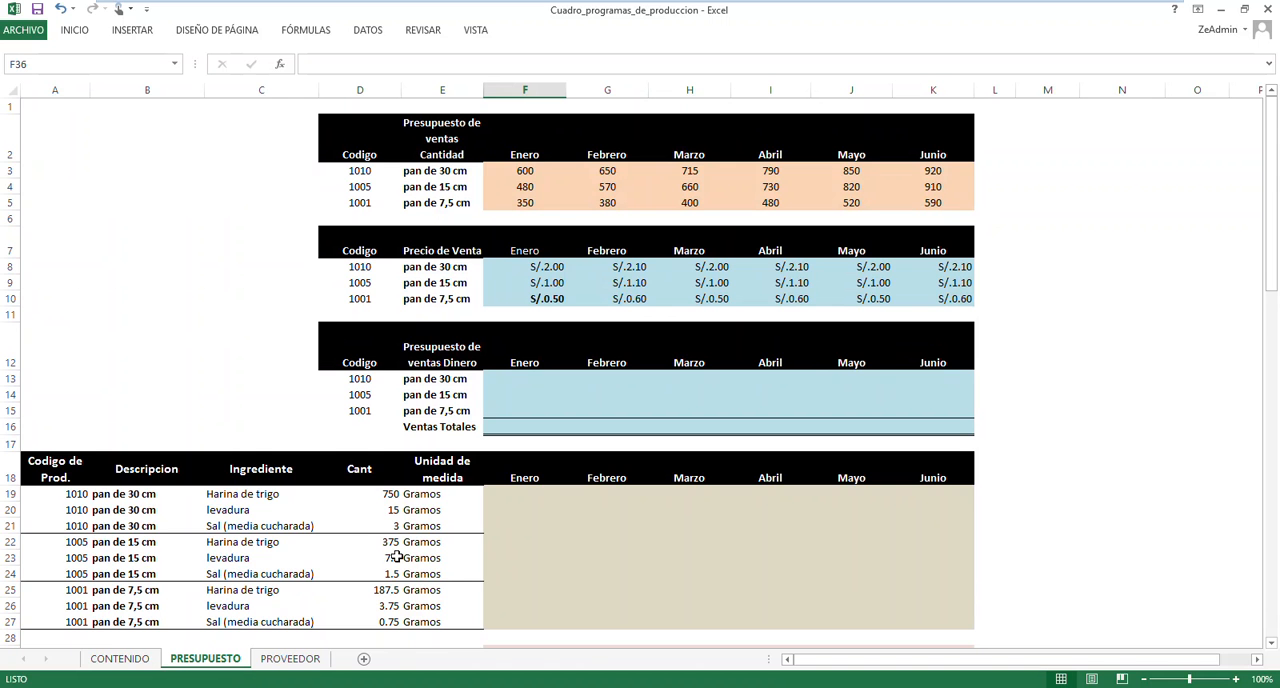
Go to the named ranges BASEPRECIO, TITULOCANTIDAD and TITULOPRECVENTA in turn to view the cells they cover
{"action": "left_click", "coordinate": [174, 64]}
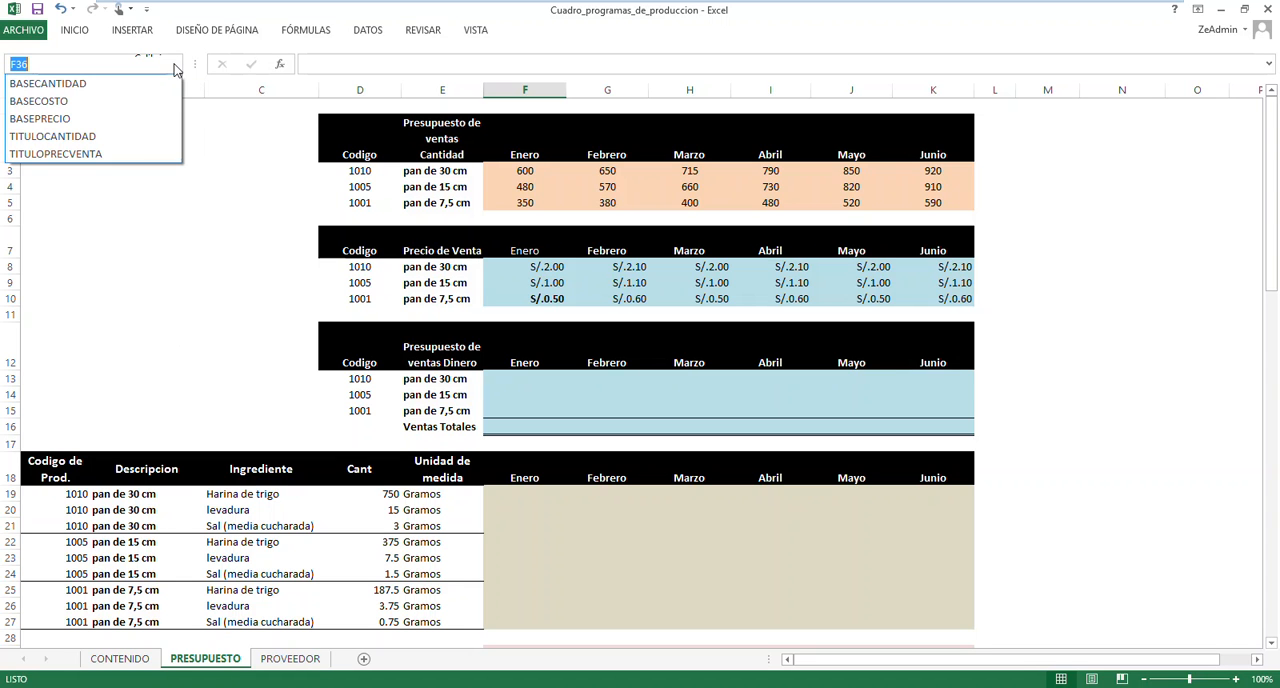
{"action": "left_click", "coordinate": [40, 118]}
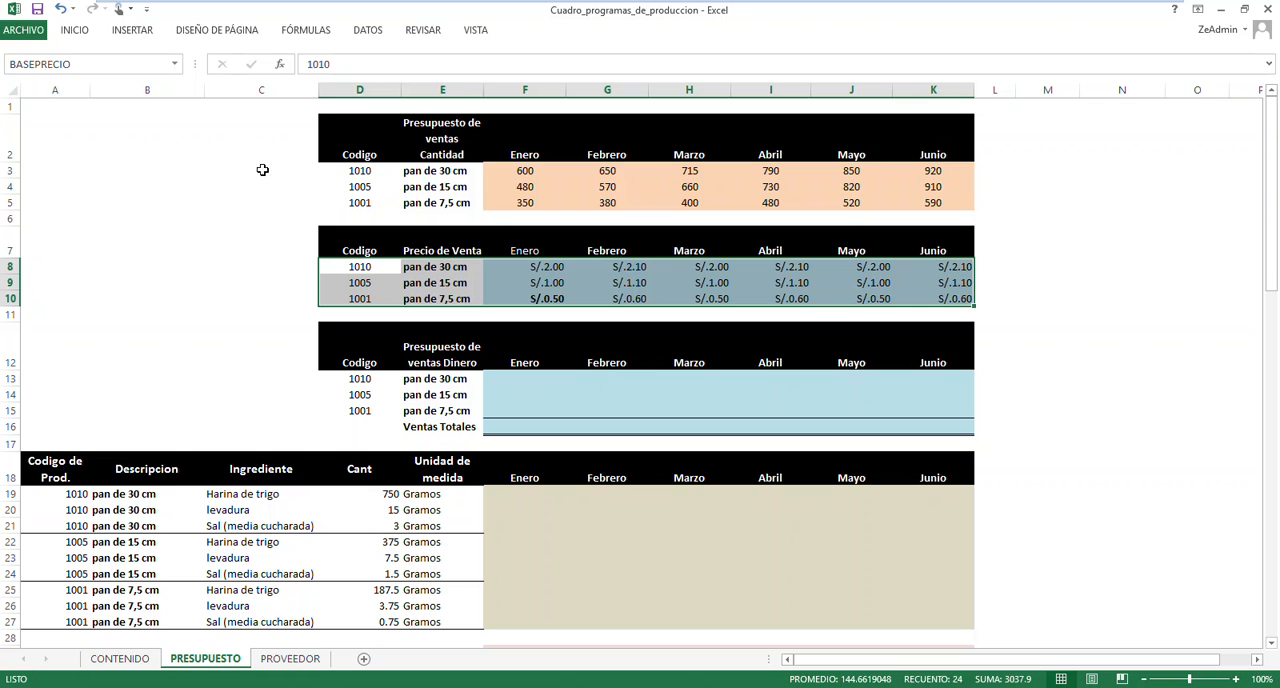
{"action": "left_click", "coordinate": [175, 64]}
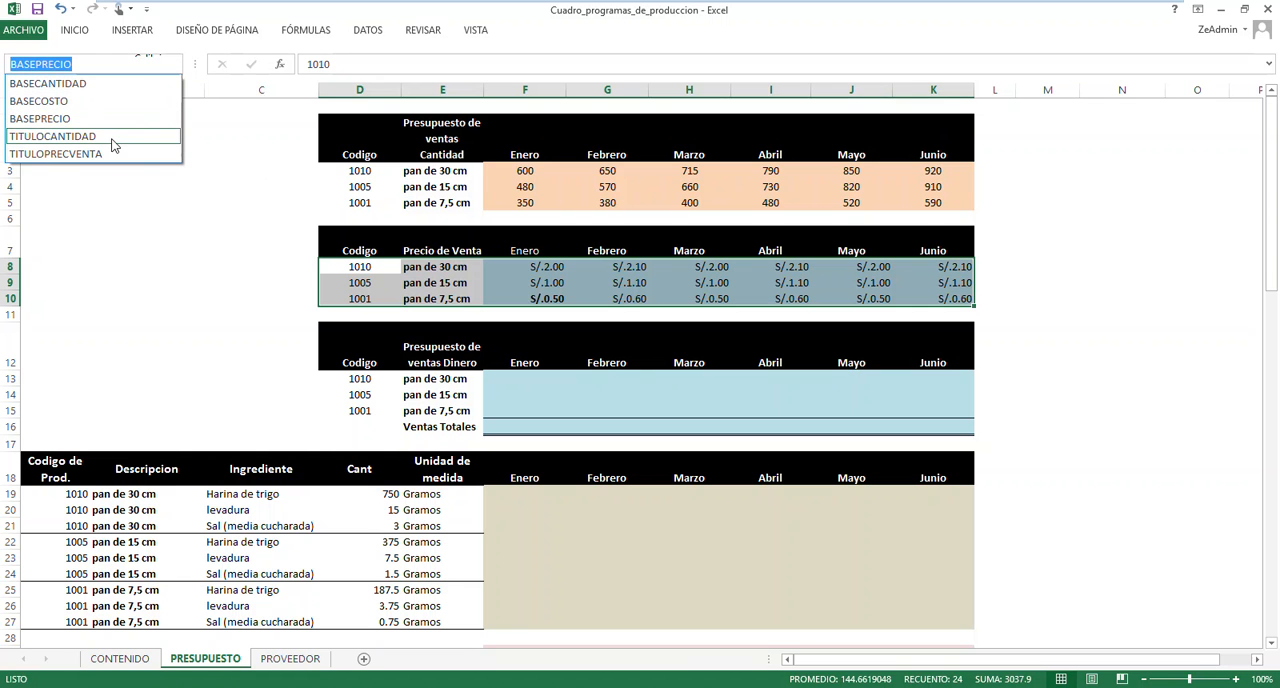
{"action": "left_click", "coordinate": [113, 145]}
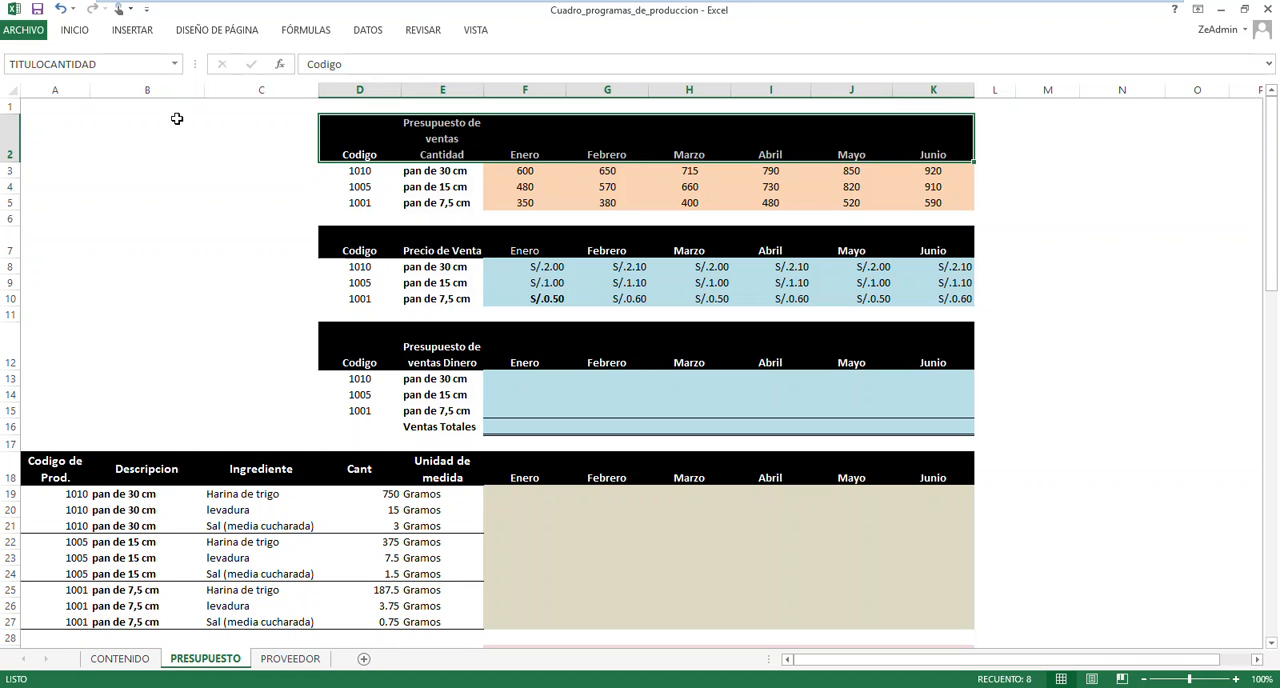
{"action": "left_click", "coordinate": [172, 66]}
{"action": "left_click", "coordinate": [176, 65]}
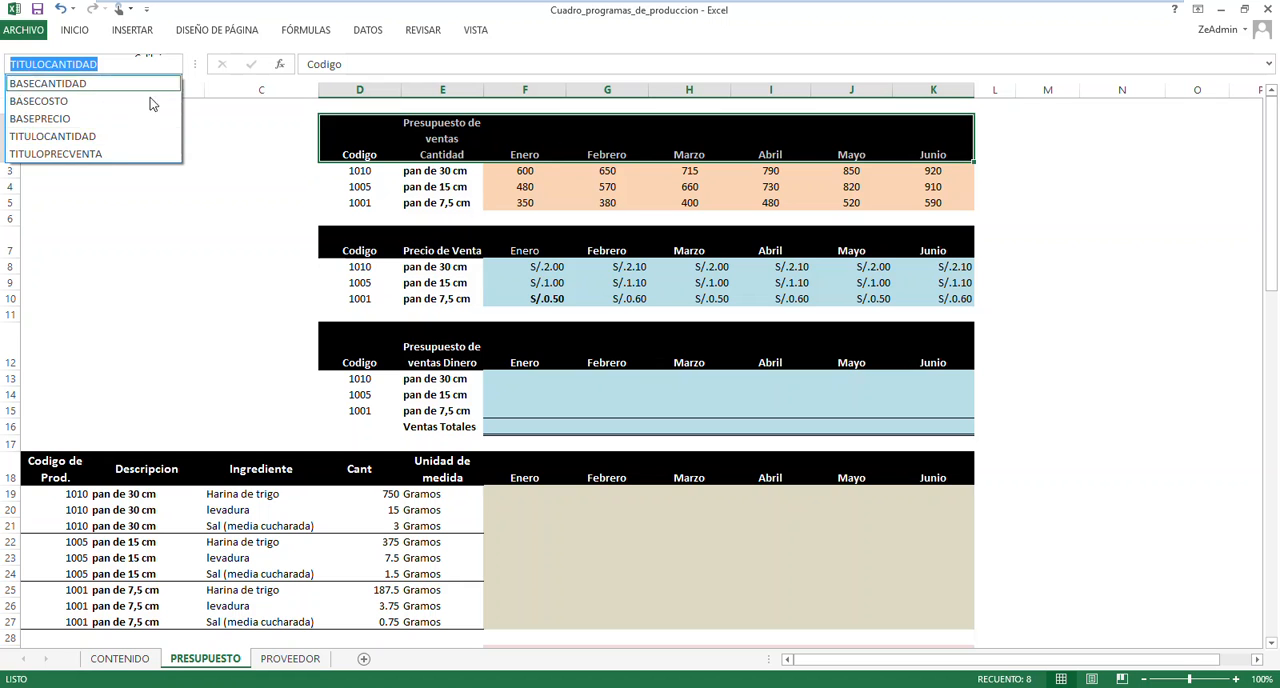
{"action": "left_click", "coordinate": [108, 158]}
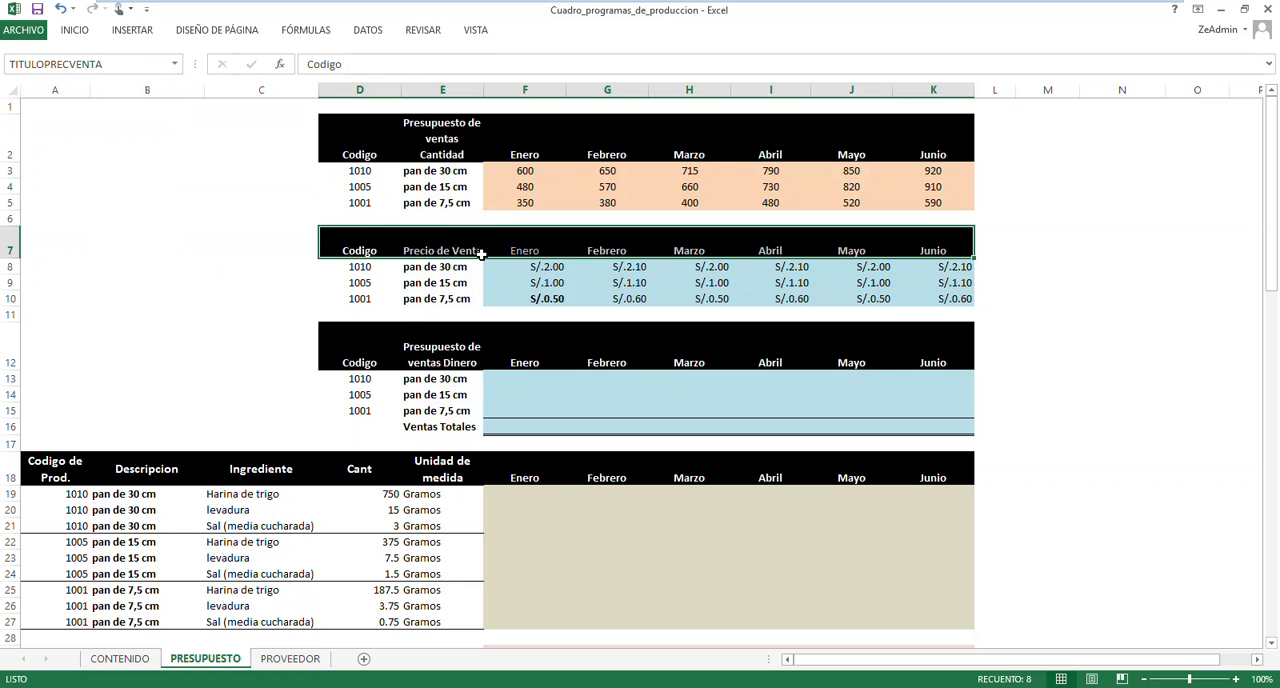
Start a BUSCARV formula in F13, the Enero sales of pan de 30 cm, with product code D13 as lookup value
{"action": "left_click", "coordinate": [518, 376]}
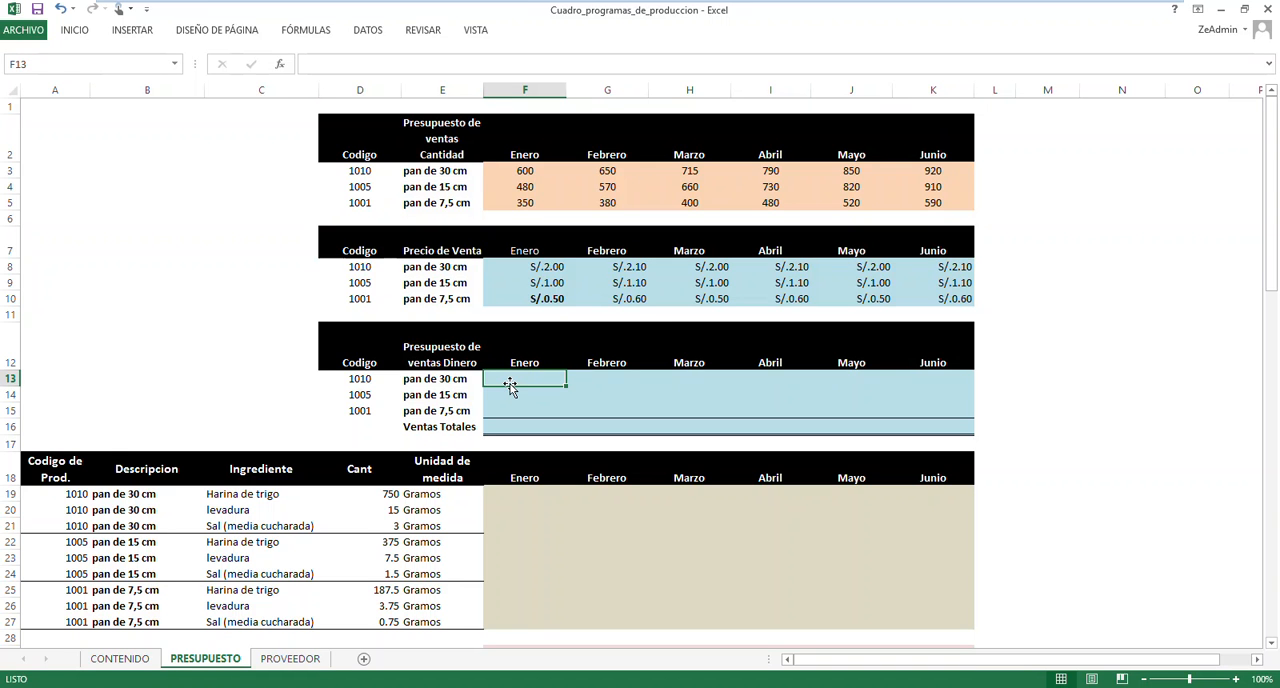
{"action": "type", "text": "=bus"}
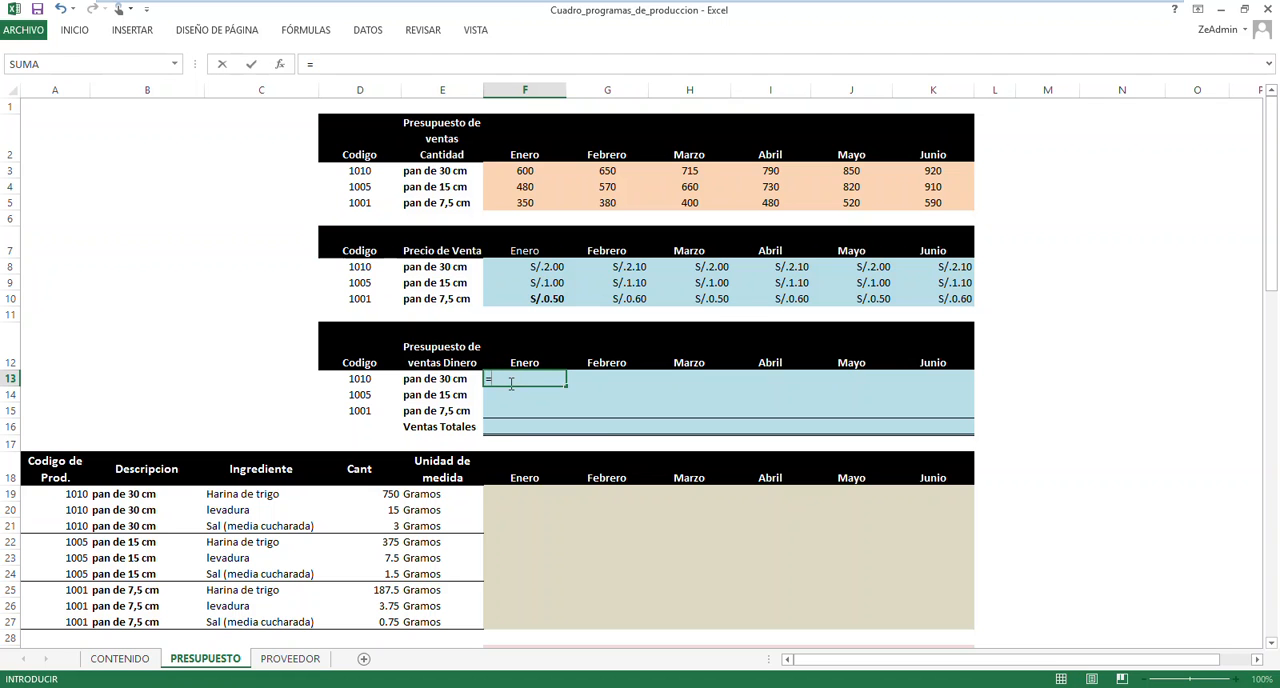
{"action": "key", "text": "Down"}
{"action": "key", "text": "Down"}
{"action": "key", "text": "Tab"}
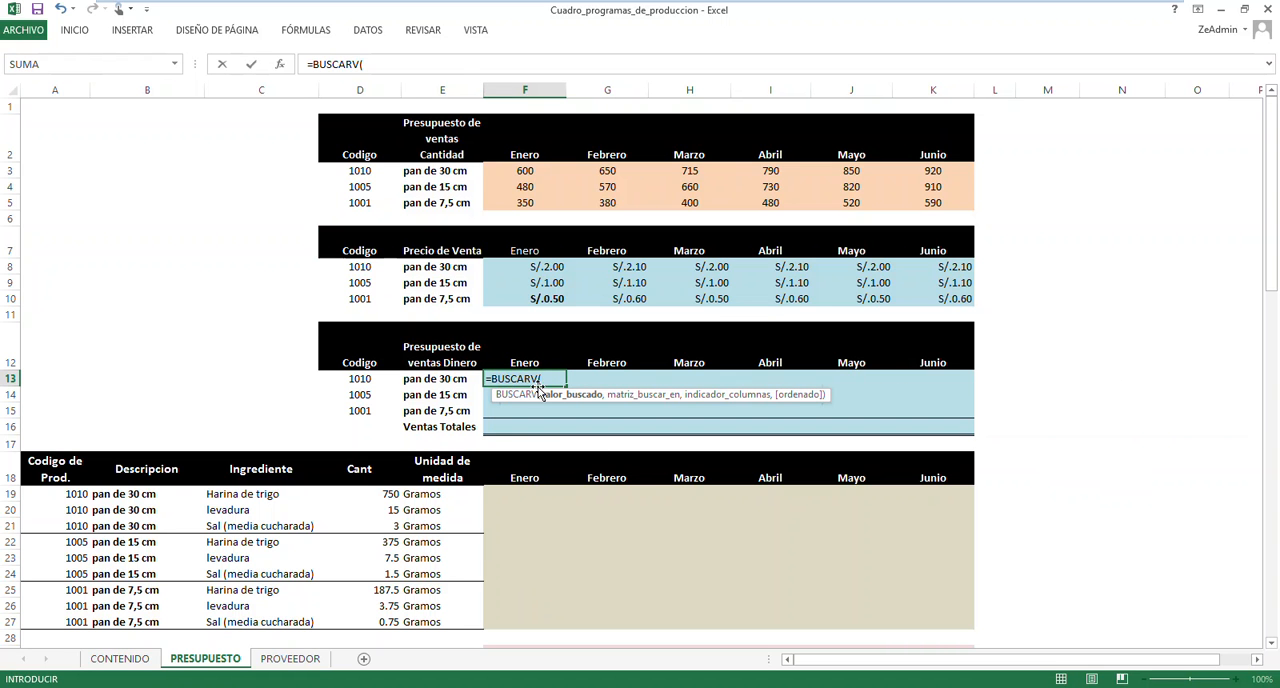
{"action": "left_click", "coordinate": [364, 381]}
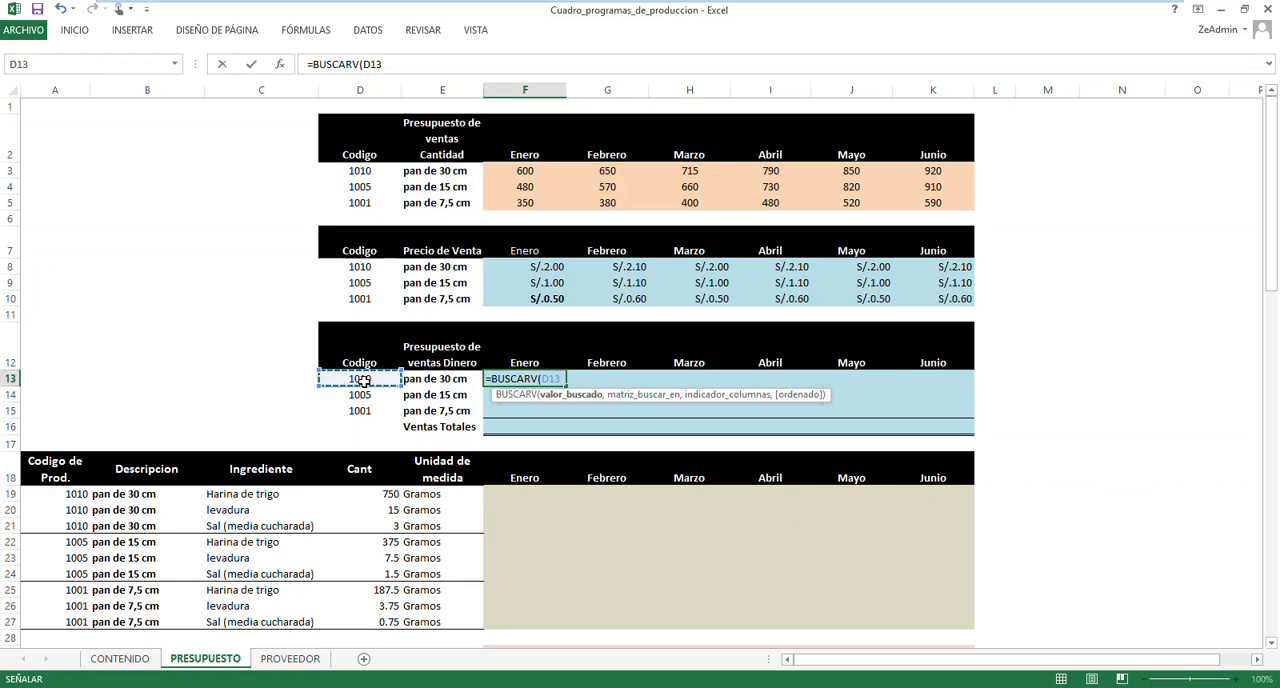
{"action": "type", "text": ","}
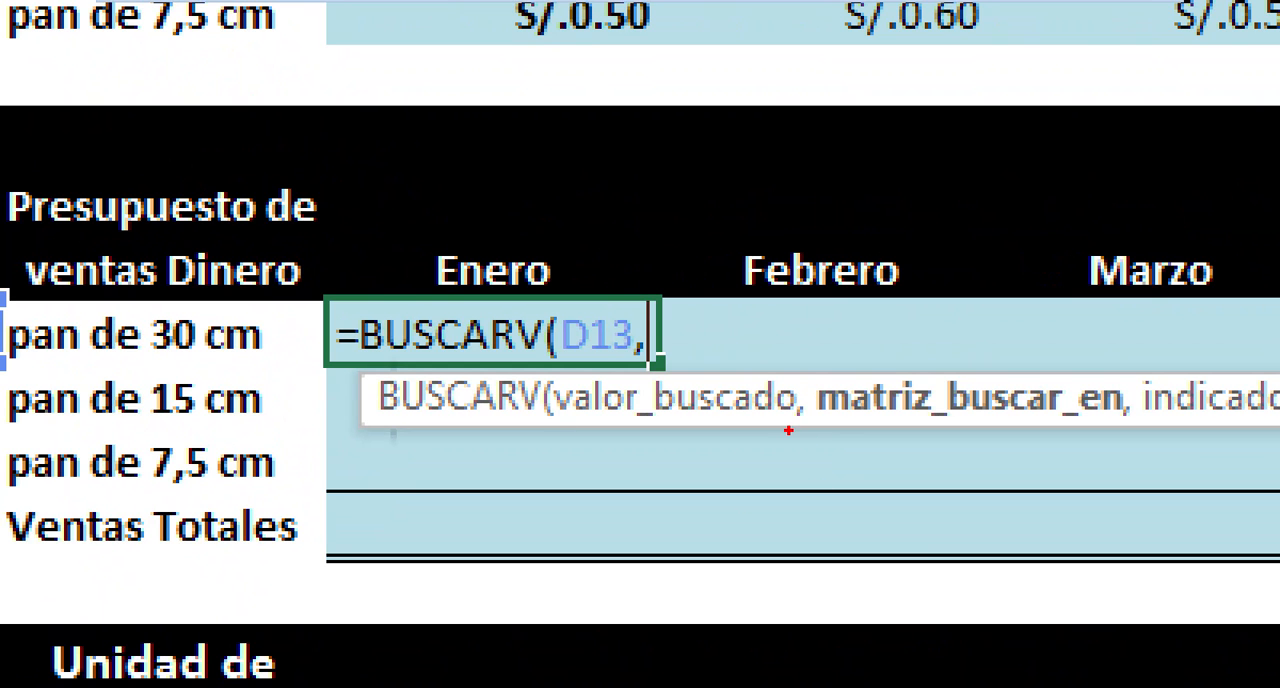
Insert the defined name BASECANTIDAD as the lookup table argument of the BUSCARV formula
{"action": "mouse_move", "coordinate": [801, 437]}
{"action": "left_mouse_down"}
{"action": "mouse_move", "coordinate": [824, 453]}
{"action": "mouse_move", "coordinate": [815, 584]}
{"action": "mouse_move", "coordinate": [801, 590]}
{"action": "left_mouse_up"}
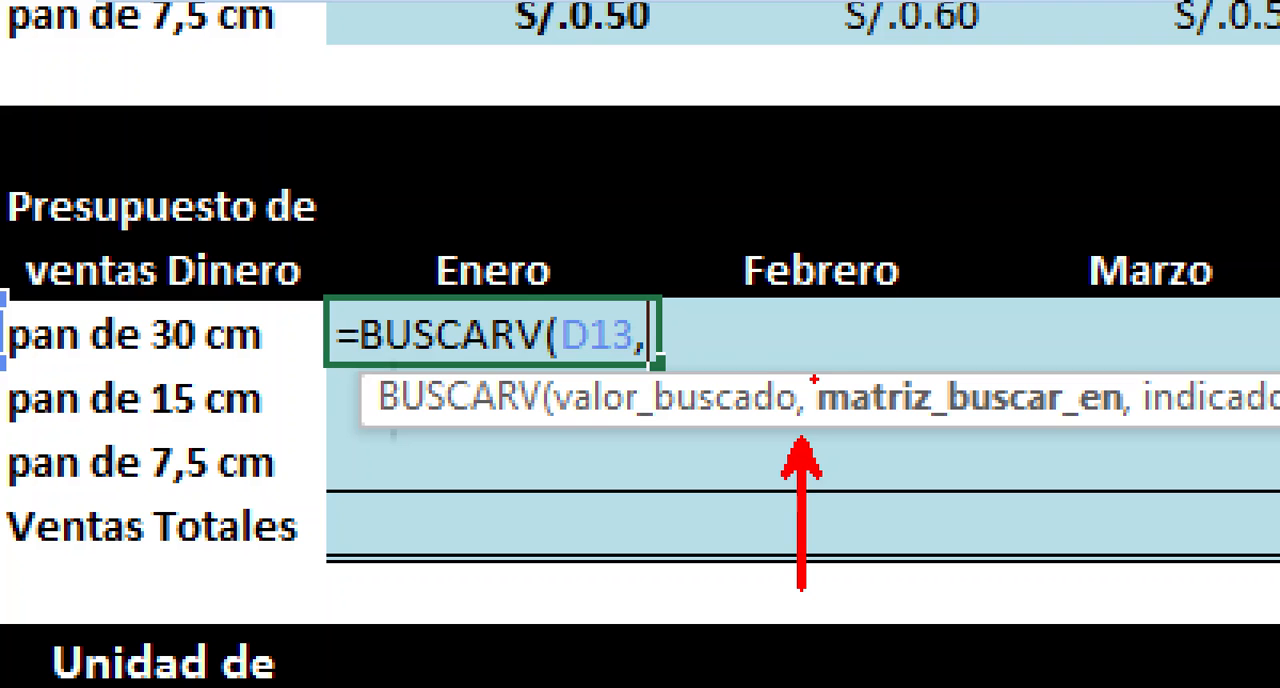
{"action": "left_click_drag", "start_coordinate": [814, 379], "coordinate": [900, 264]}
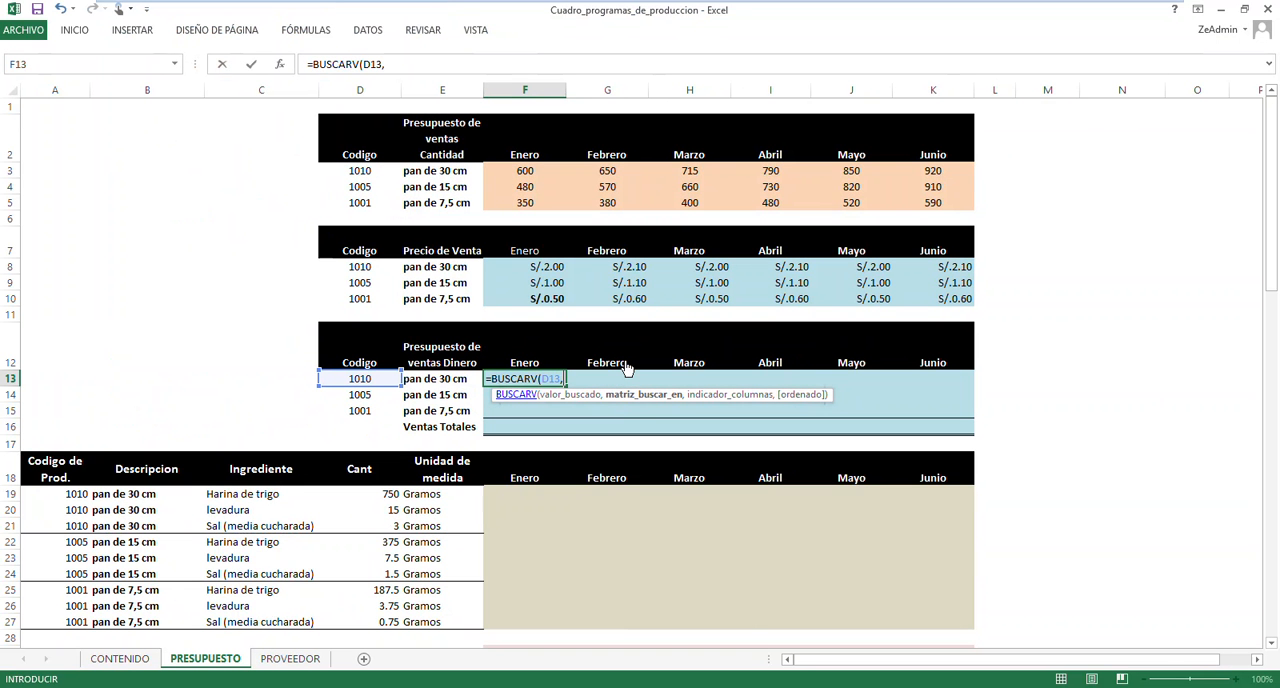
{"action": "key", "text": "F3"}
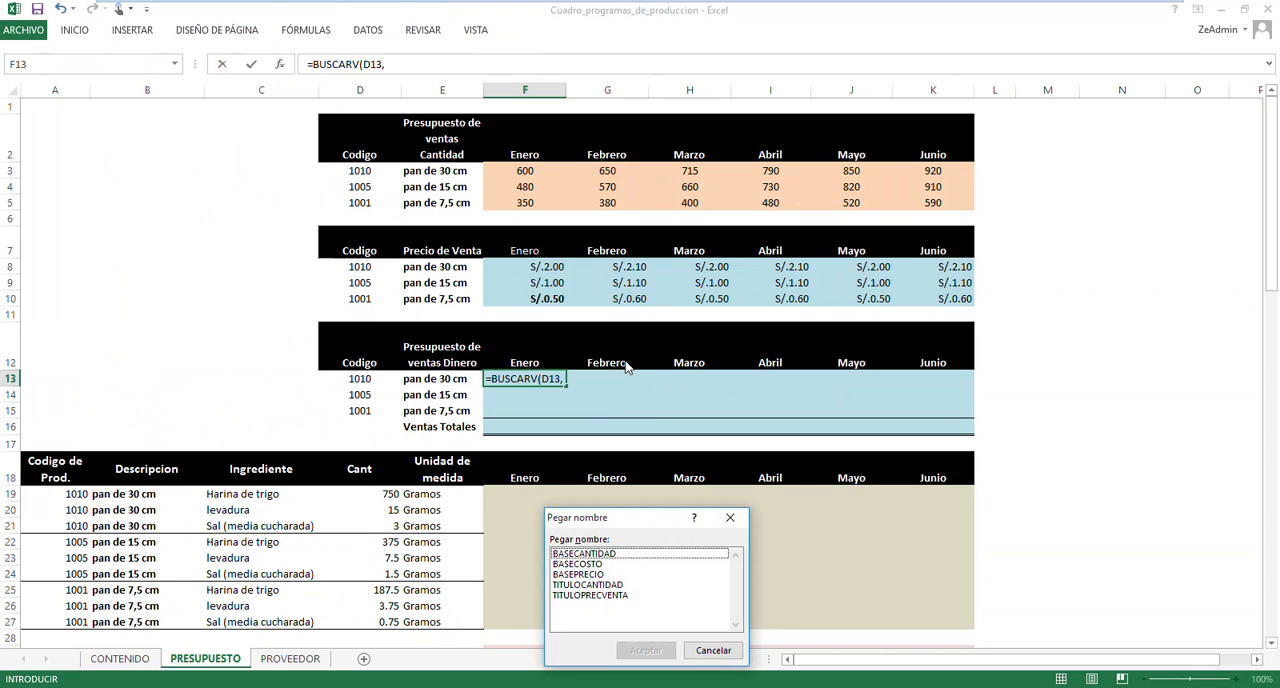
{"action": "left_click", "coordinate": [607, 556]}
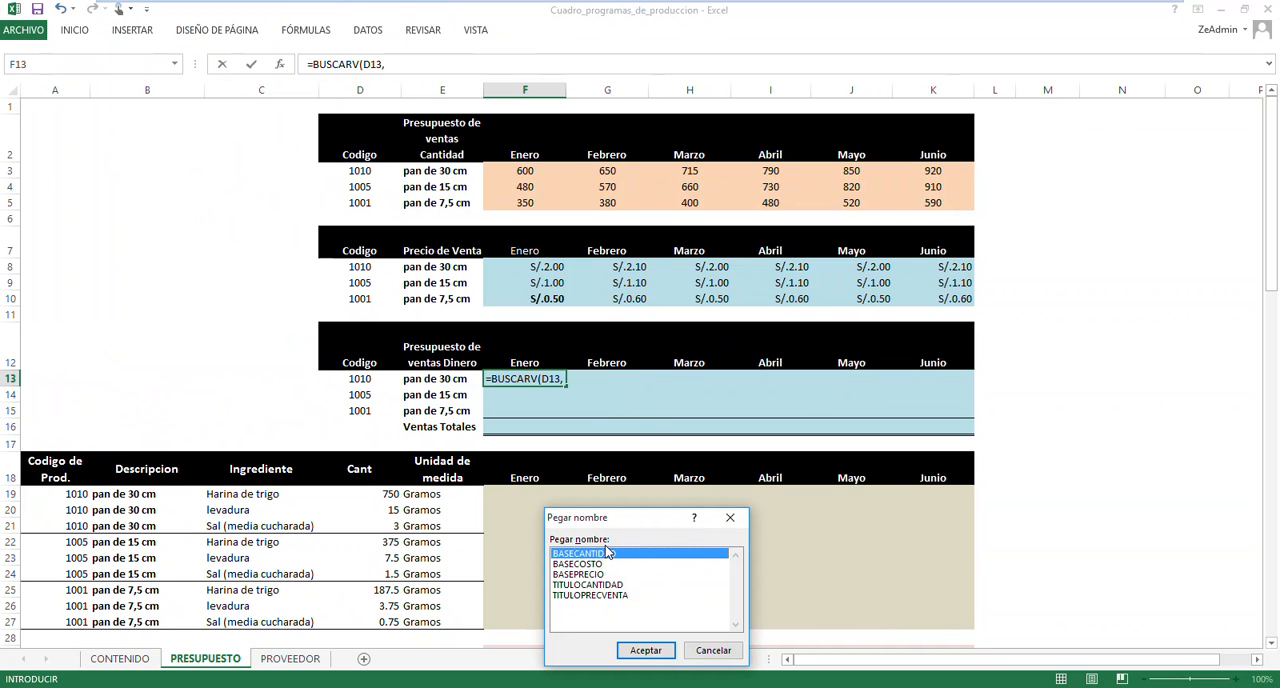
{"action": "left_click_drag", "start_coordinate": [604, 527], "coordinate": [641, 347]}
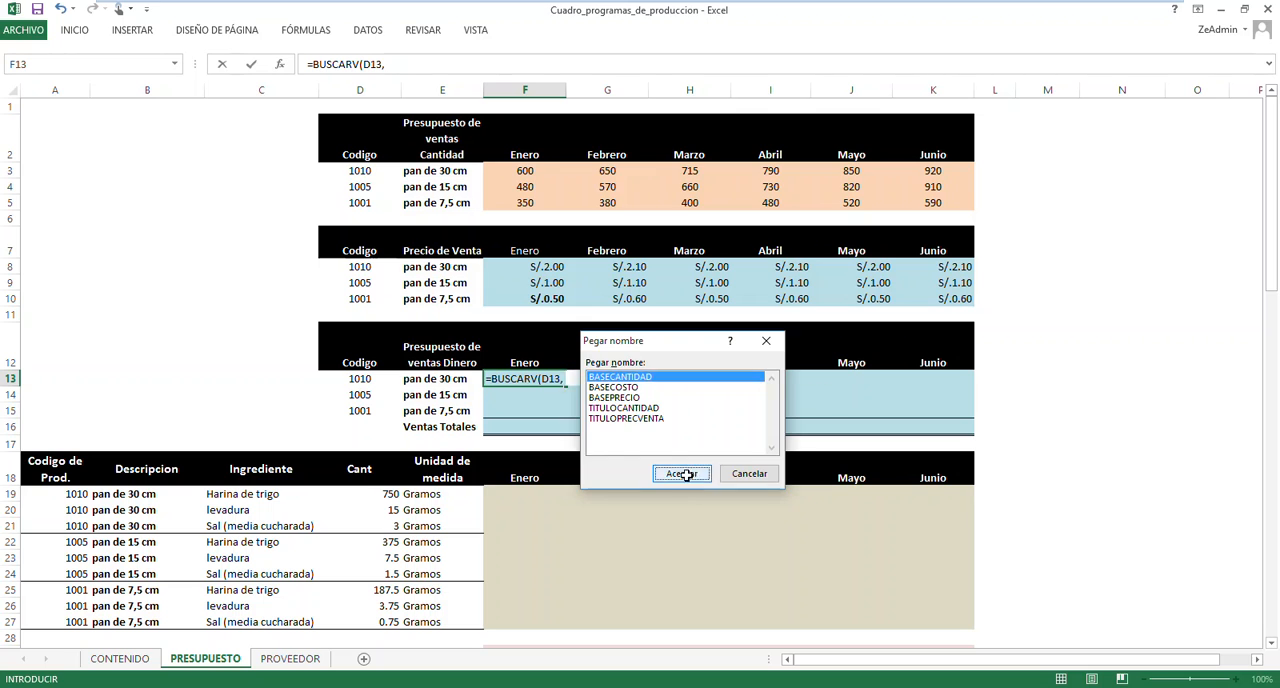
{"action": "left_click", "coordinate": [684, 474]}
{"action": "type", "text": ","}
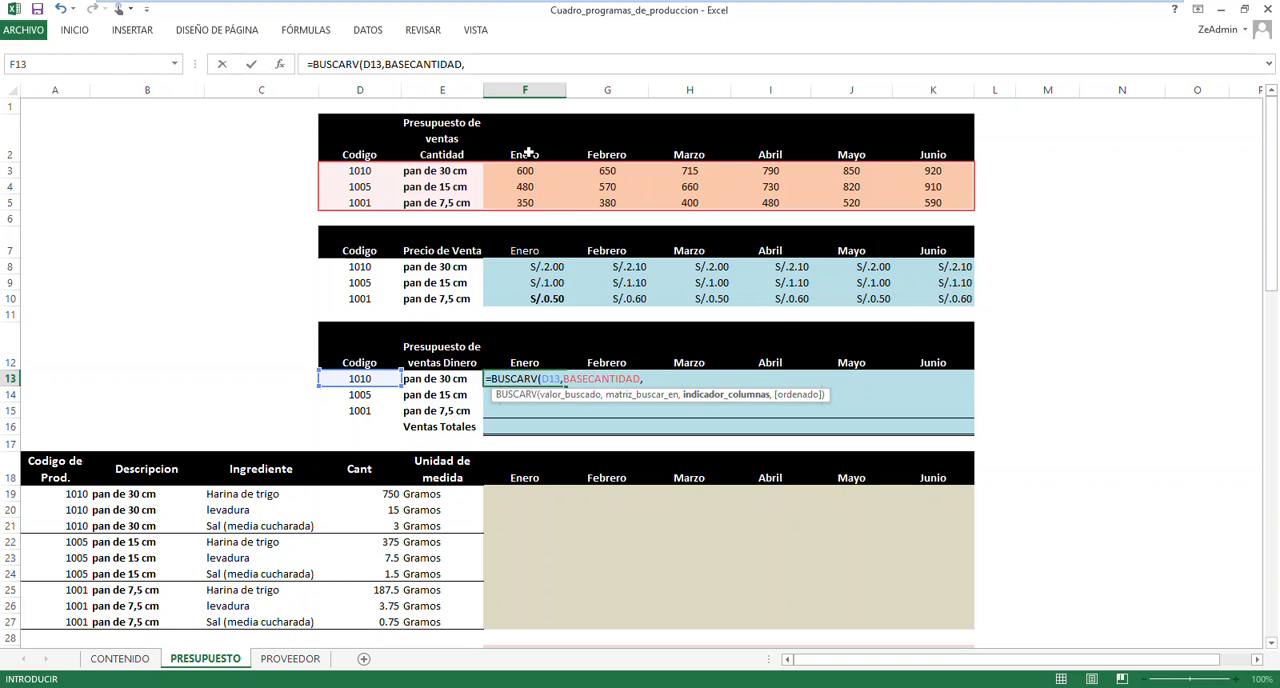
Nest a COINCIDIR function as the column index argument of the F13 formula, with month heading F12 as lookup value
{"action": "type", "text": "coin"}
{"action": "key", "text": "Tab"}
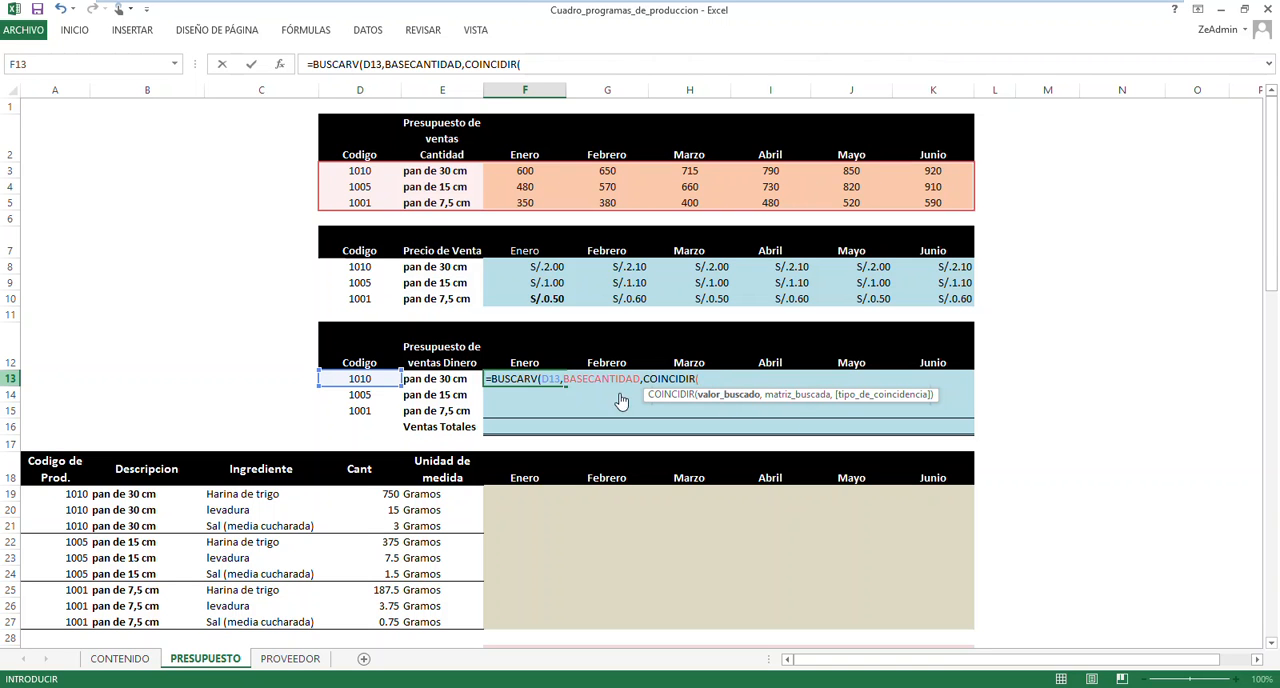
{"action": "left_click", "coordinate": [527, 360]}
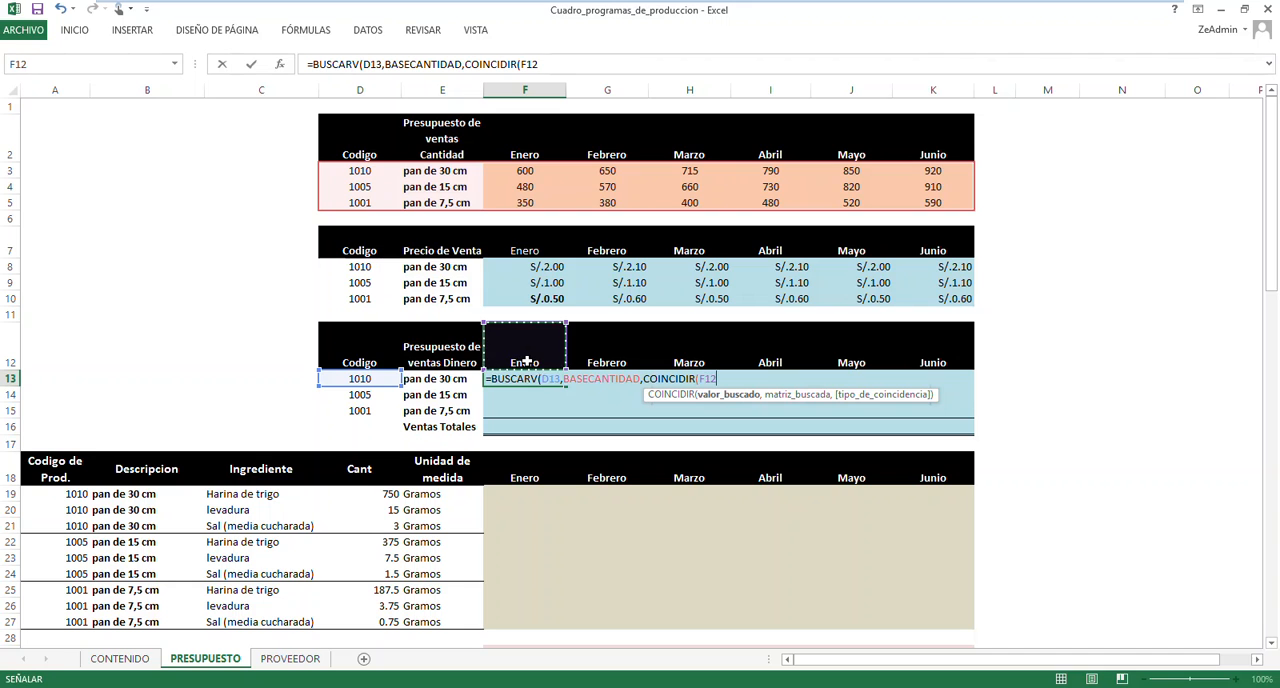
{"action": "type", "text": ","}
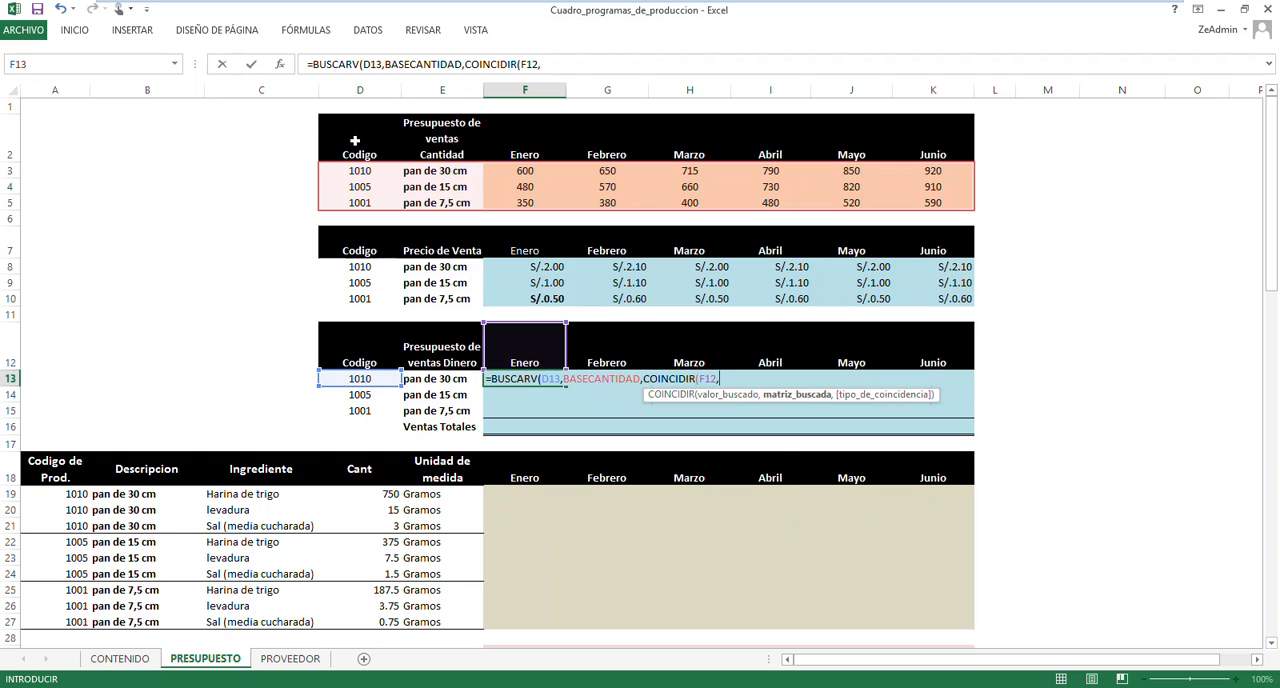
Open the list of defined names for COINCIDIR's lookup array, select TITULOCANTIDAD, and move the dialog clear of the formula
{"action": "key", "text": "F3"}
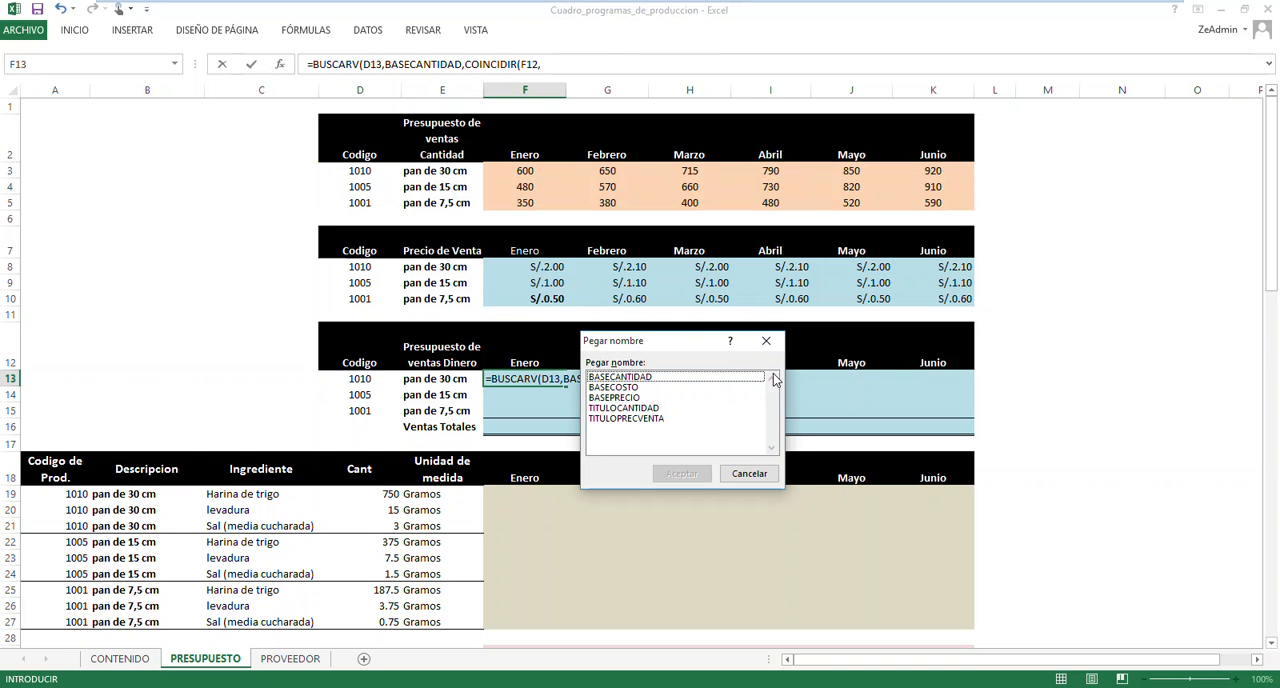
{"action": "left_click", "coordinate": [632, 409]}
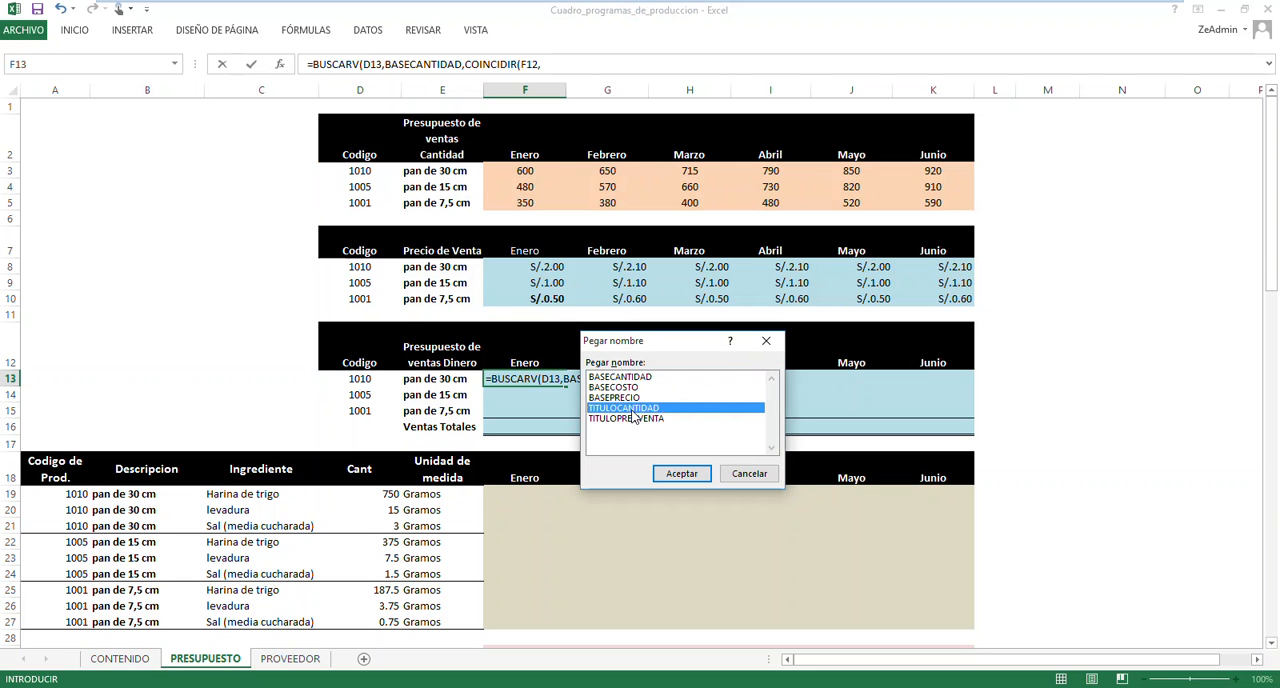
{"action": "left_click_drag", "start_coordinate": [650, 345], "coordinate": [810, 341]}
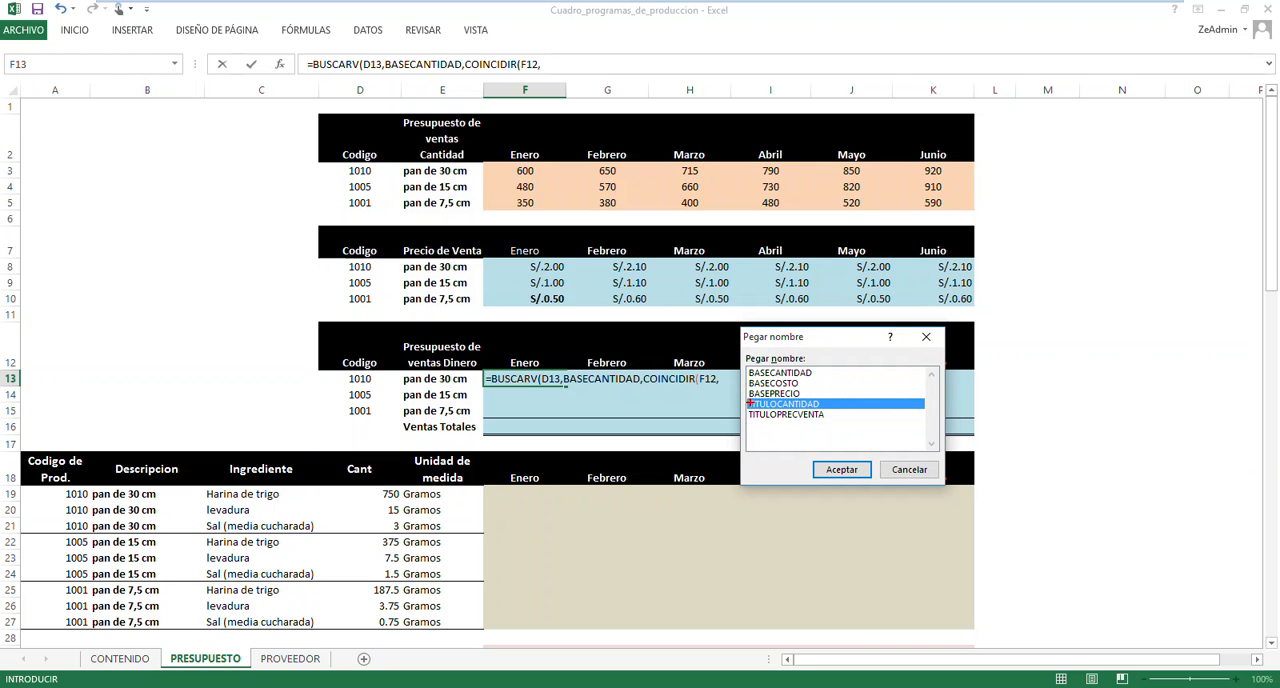
{"action": "left_click_drag", "start_coordinate": [740, 398], "coordinate": [838, 409]}
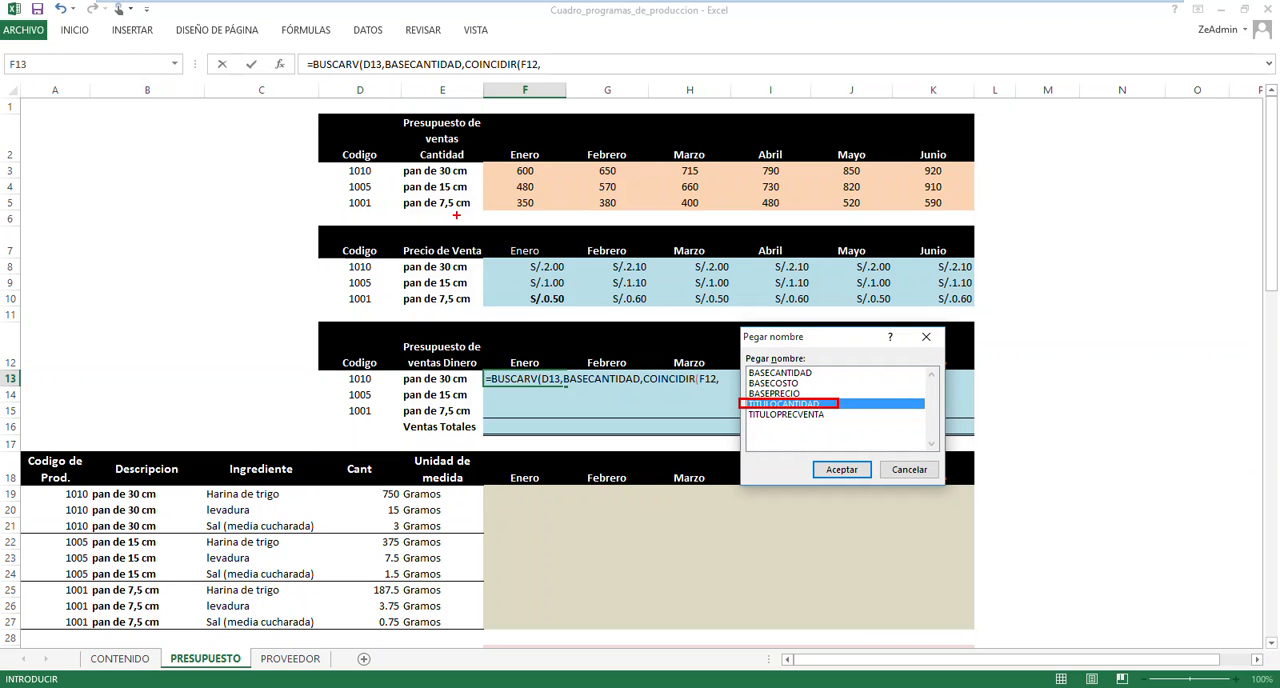
{"action": "mouse_move", "coordinate": [312, 111]}
{"action": "left_mouse_down"}
{"action": "mouse_move", "coordinate": [470, 177]}
{"action": "mouse_move", "coordinate": [998, 168]}
{"action": "left_mouse_up"}
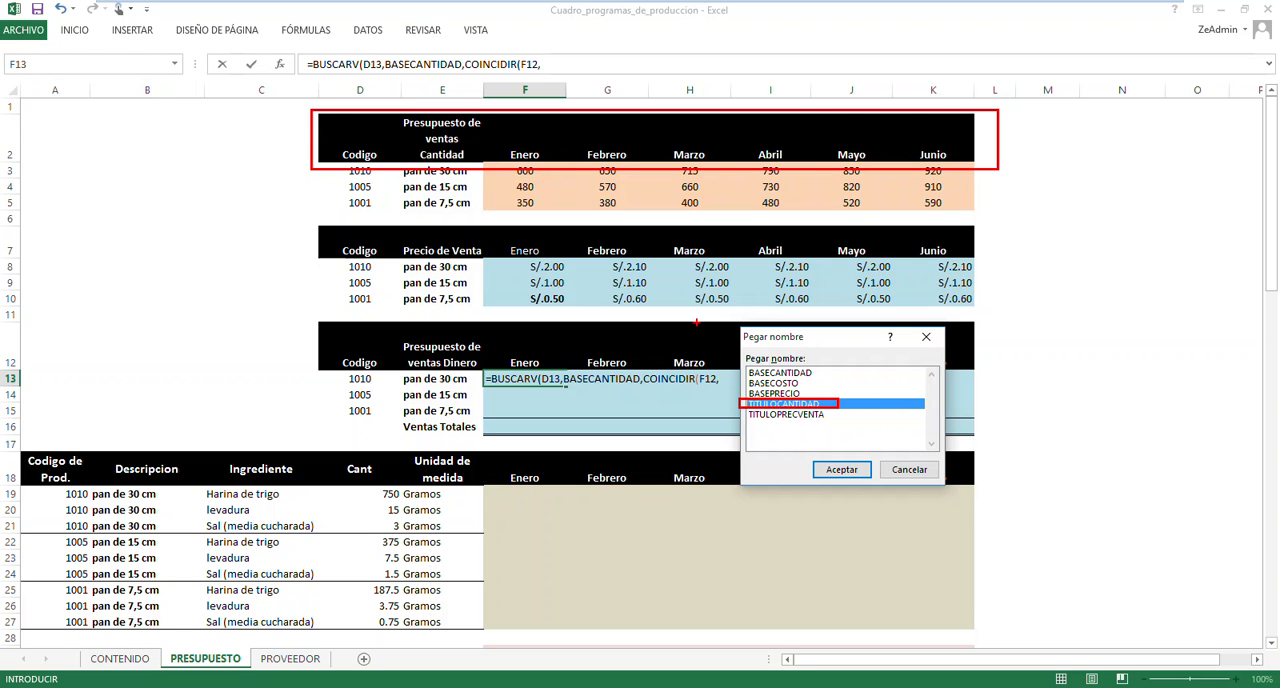
{"action": "left_click_drag", "start_coordinate": [504, 347], "coordinate": [553, 372]}
{"action": "left_click_drag", "start_coordinate": [508, 138], "coordinate": [548, 173]}
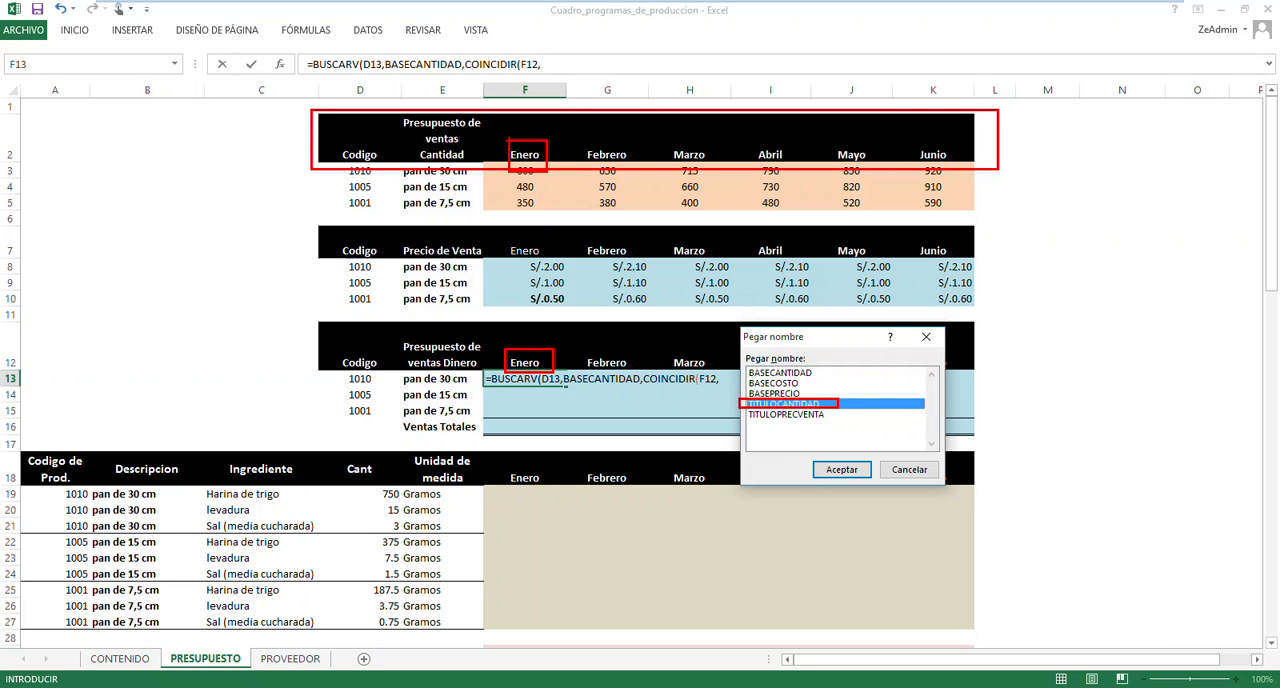
{"action": "mouse_move", "coordinate": [514, 143]}
{"action": "left_mouse_down"}
{"action": "mouse_move", "coordinate": [542, 156]}
{"action": "mouse_move", "coordinate": [528, 164]}
{"action": "left_mouse_up"}
{"action": "mouse_move", "coordinate": [798, 140]}
{"action": "left_mouse_down"}
{"action": "mouse_move", "coordinate": [821, 167]}
{"action": "mouse_move", "coordinate": [822, 103]}
{"action": "left_mouse_up"}
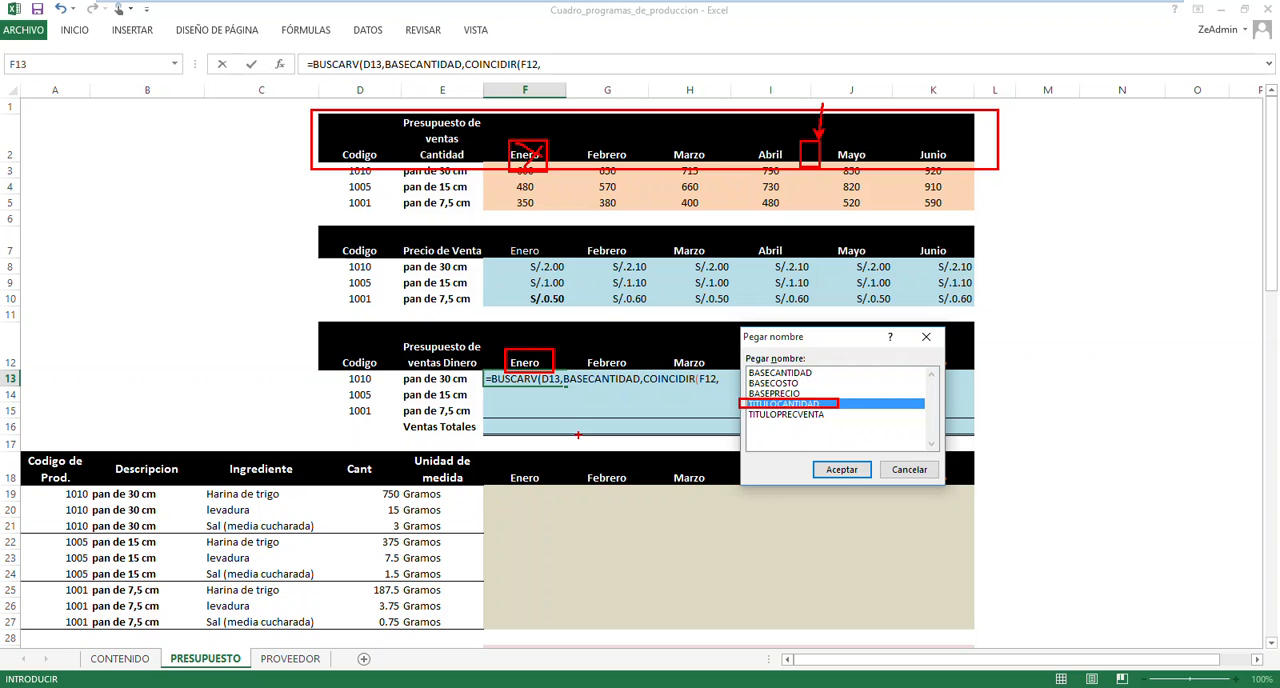
{"action": "key", "text": "Escape"}
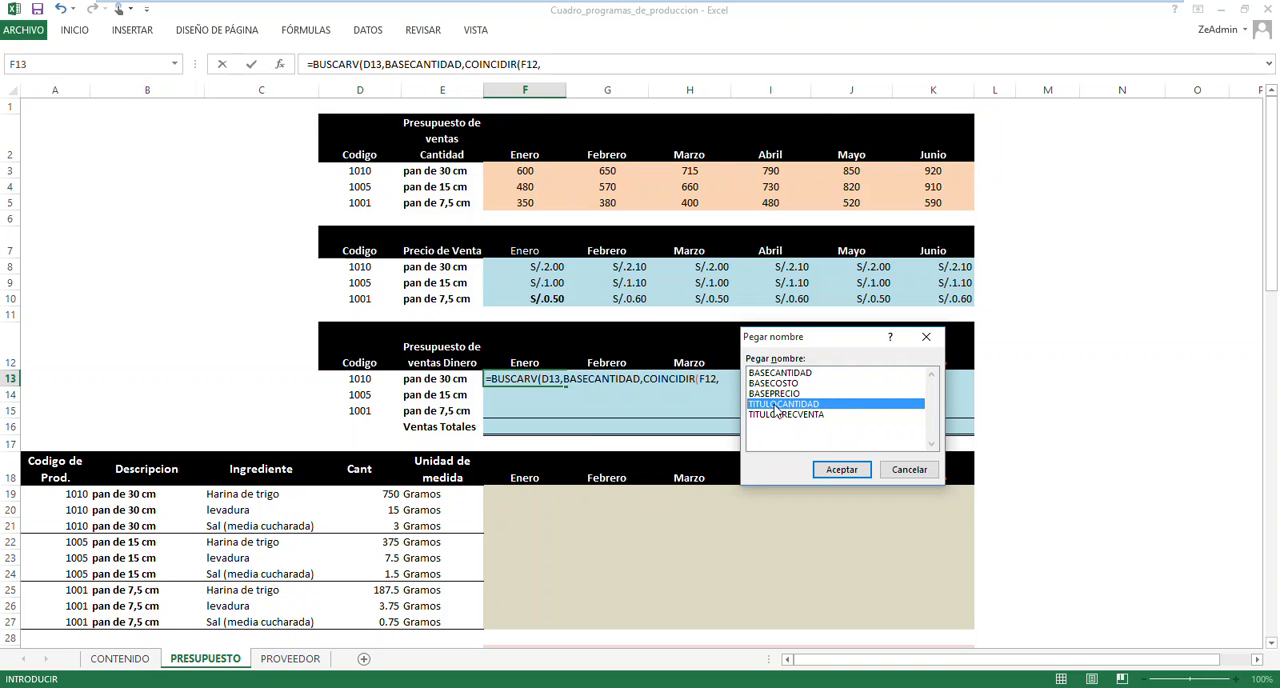
Insert TITULOCANTIDAD as COINCIDIR's lookup array, set match type 0 in both COINCIDIR and BUSCARV, and enter the F13 formula
{"action": "double_click", "coordinate": [782, 404]}
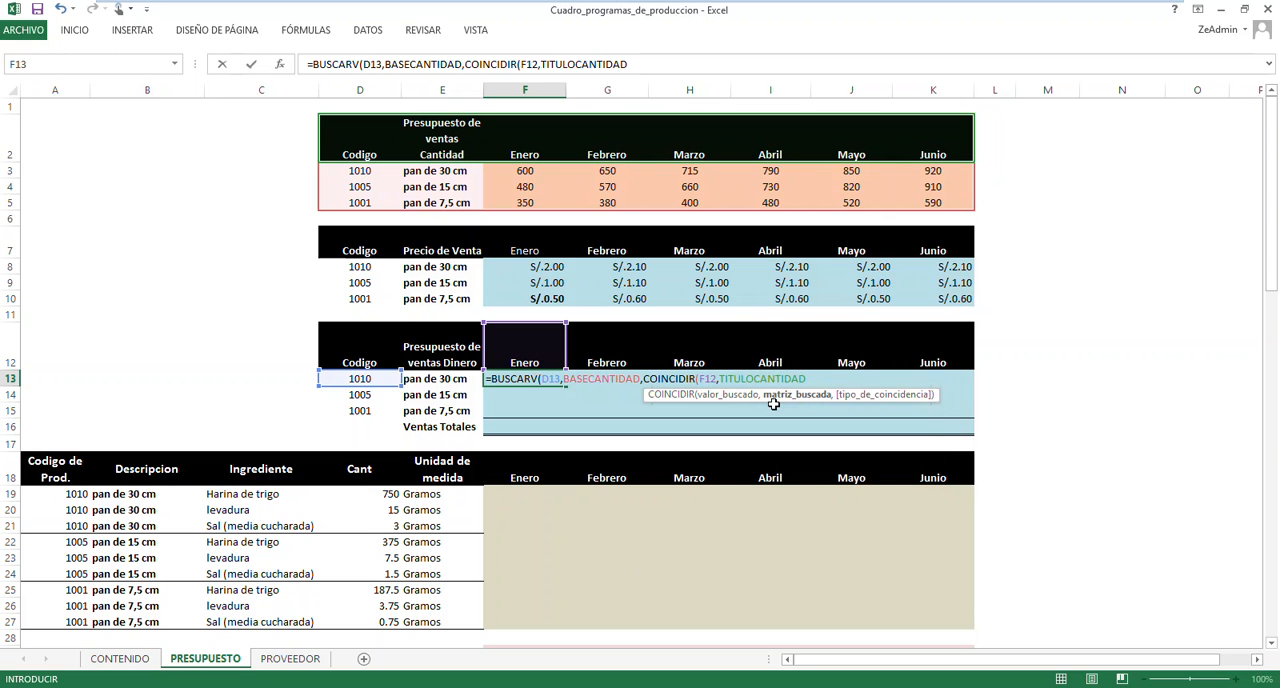
{"action": "type", "text": ",0"}
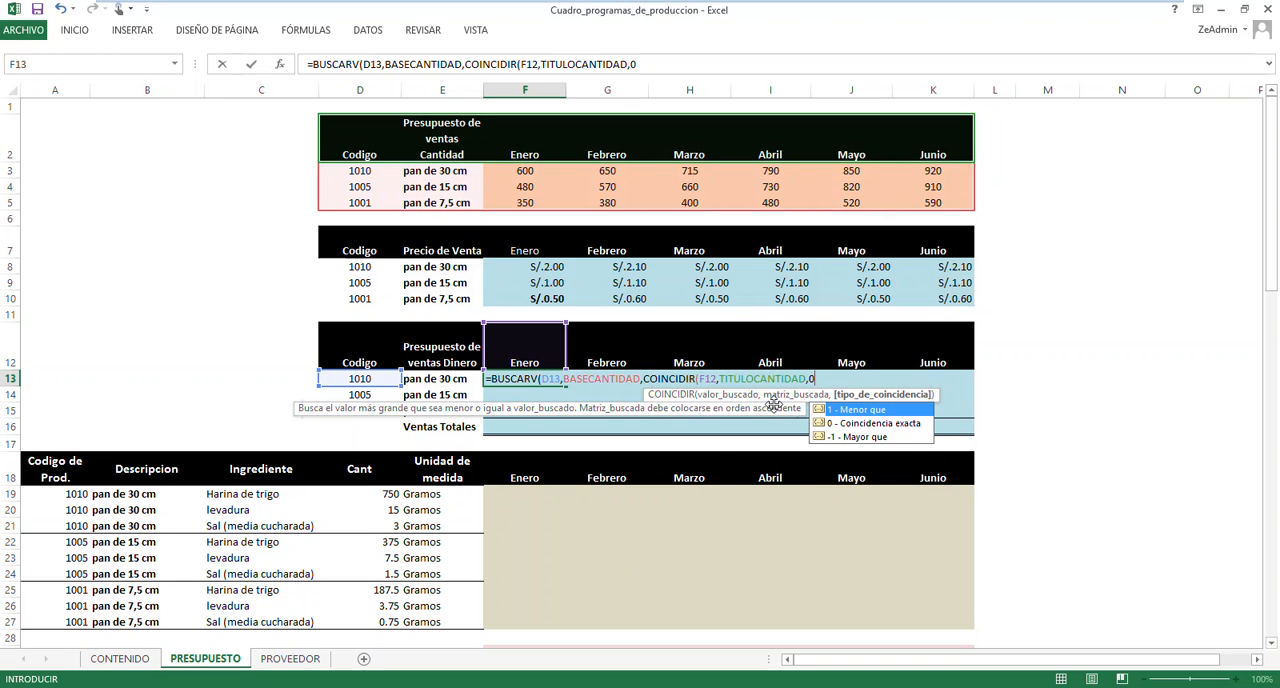
{"action": "type", "text": ")"}
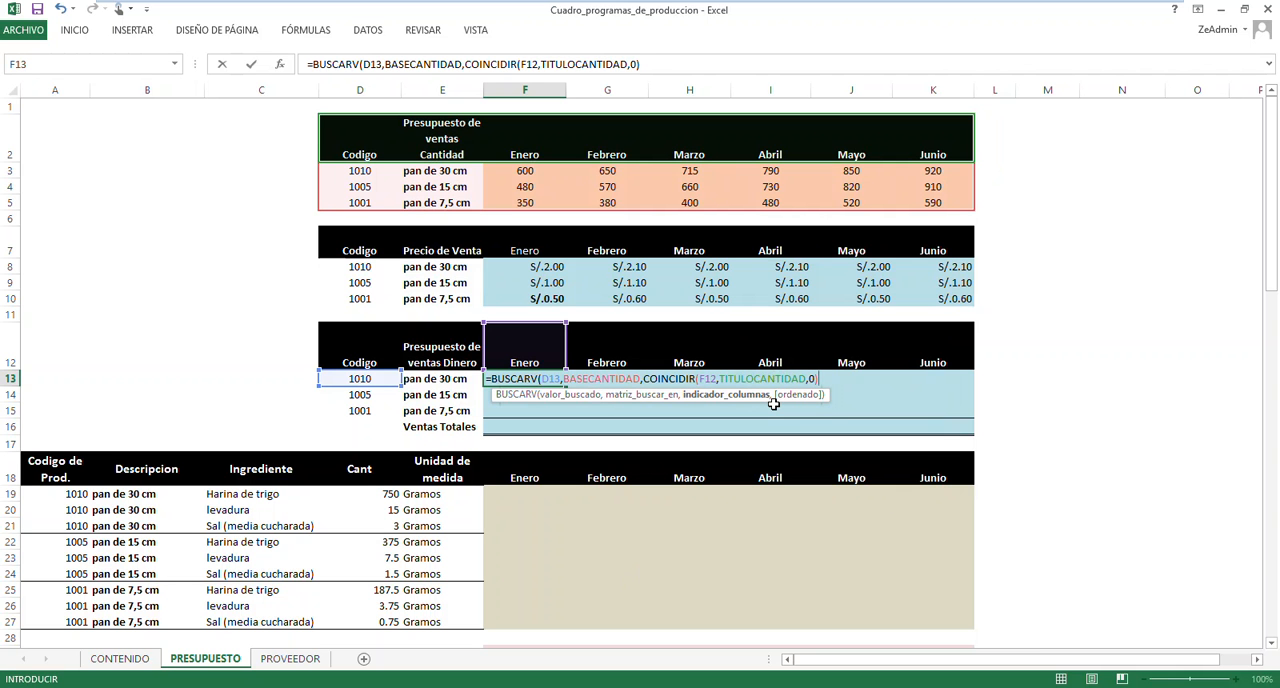
{"action": "type", "text": ",0"}
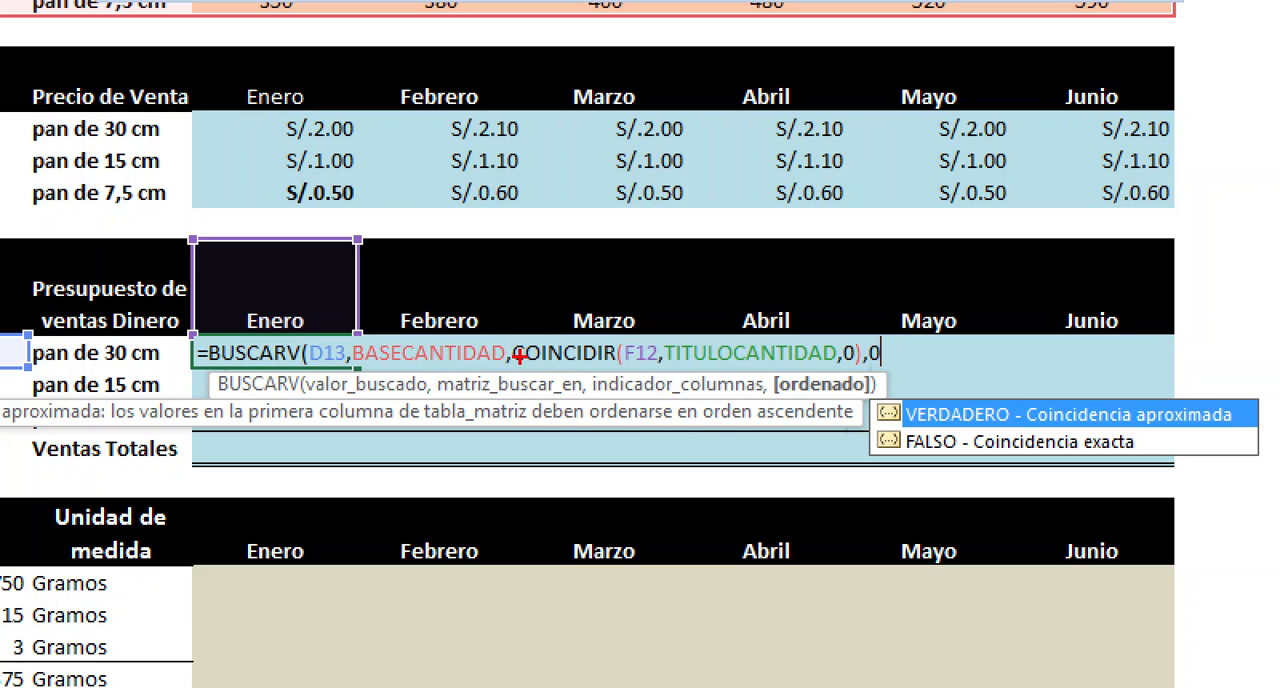
{"action": "mouse_move", "coordinate": [511, 333]}
{"action": "left_mouse_down"}
{"action": "mouse_move", "coordinate": [628, 372]}
{"action": "mouse_move", "coordinate": [868, 370]}
{"action": "mouse_move", "coordinate": [863, 278]}
{"action": "mouse_move", "coordinate": [337, 229]}
{"action": "mouse_move", "coordinate": [293, 312]}
{"action": "left_mouse_up"}
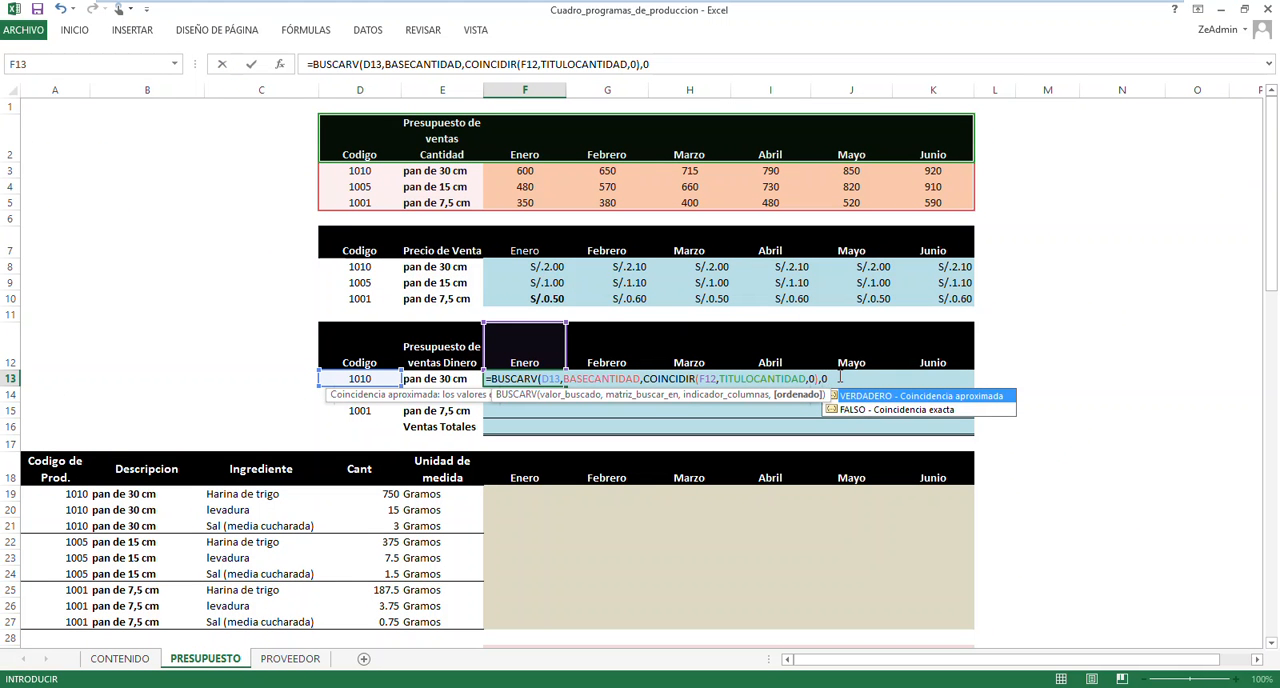
{"action": "type", "text": ")"}
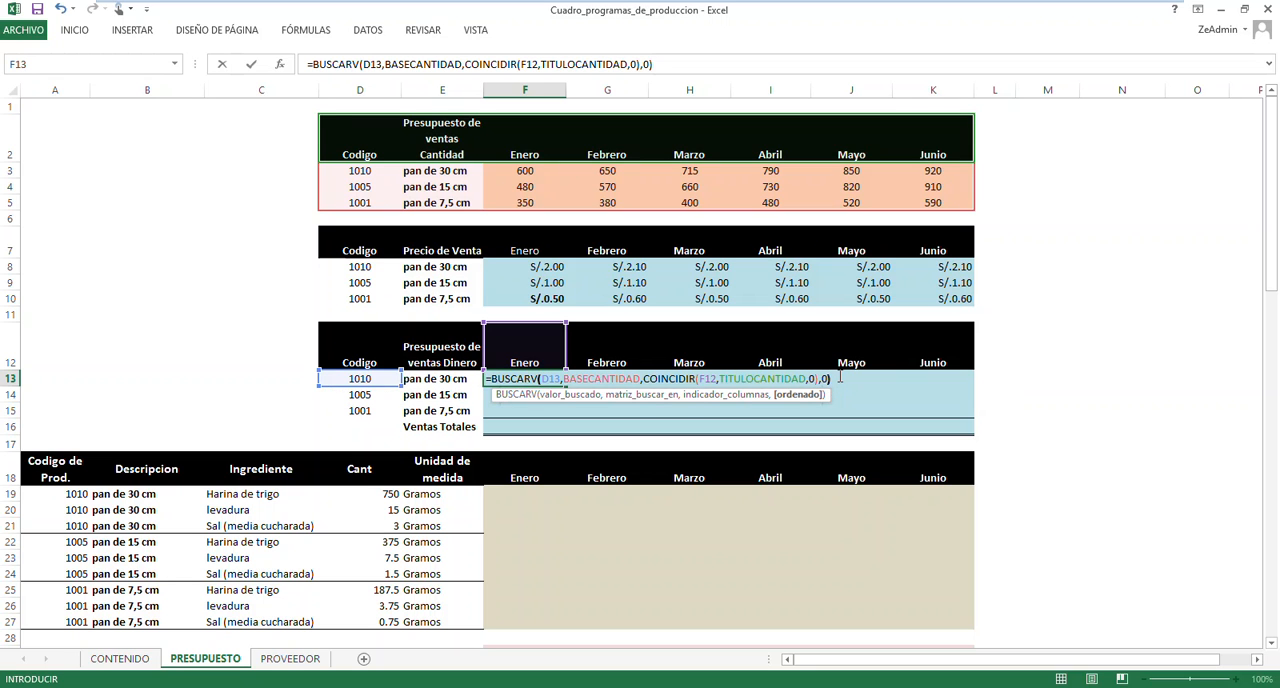
{"action": "key", "text": "Return"}
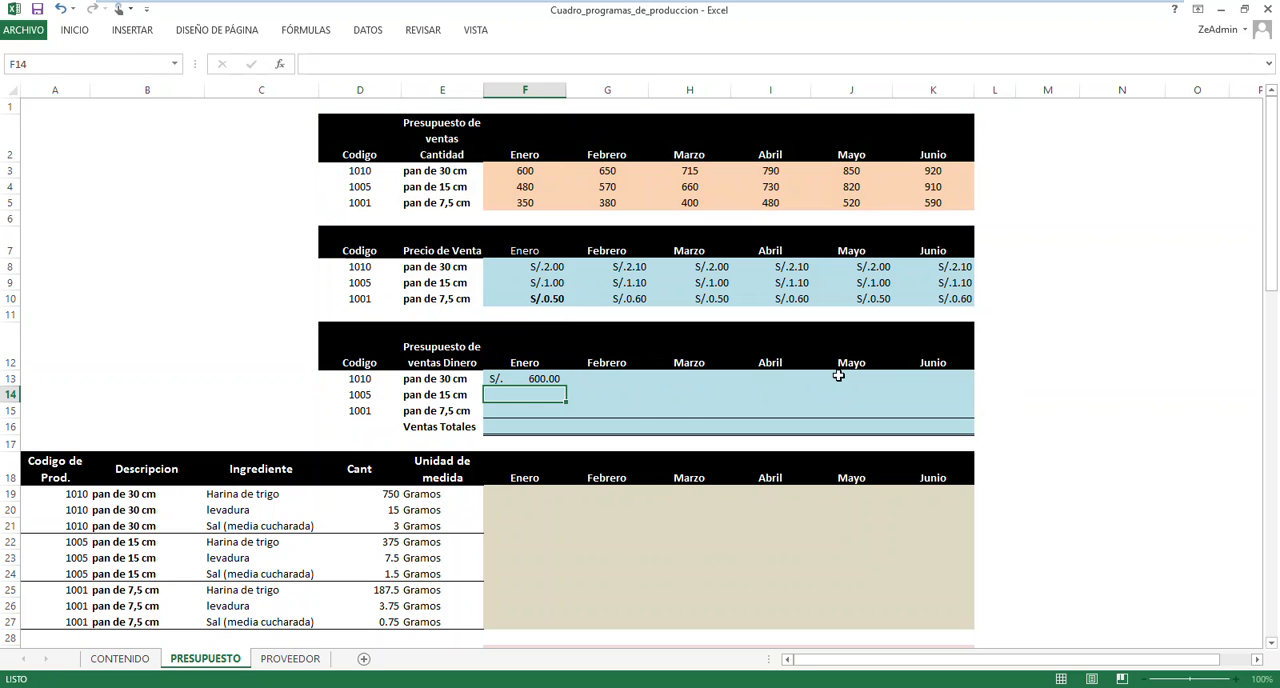
Reopen the F13 formula and multiply it by a second BUSCARV with product code D13 as lookup value
{"action": "left_click", "coordinate": [520, 176]}
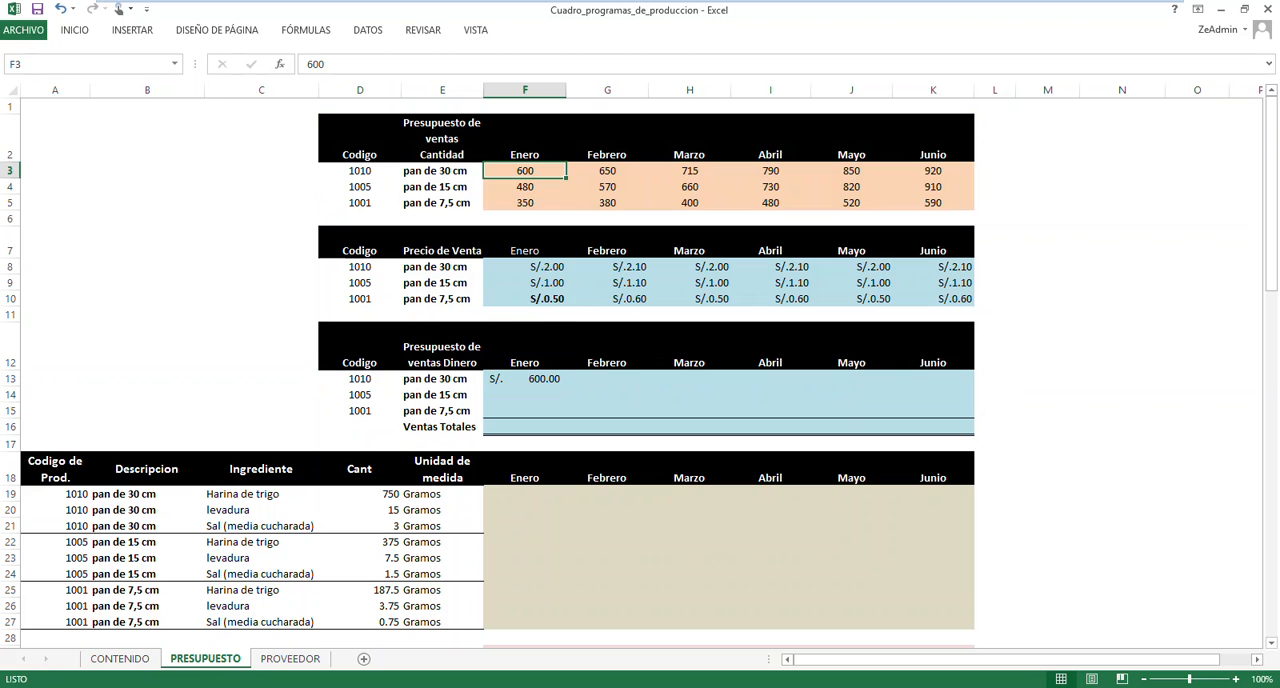
{"action": "left_click", "coordinate": [548, 378]}
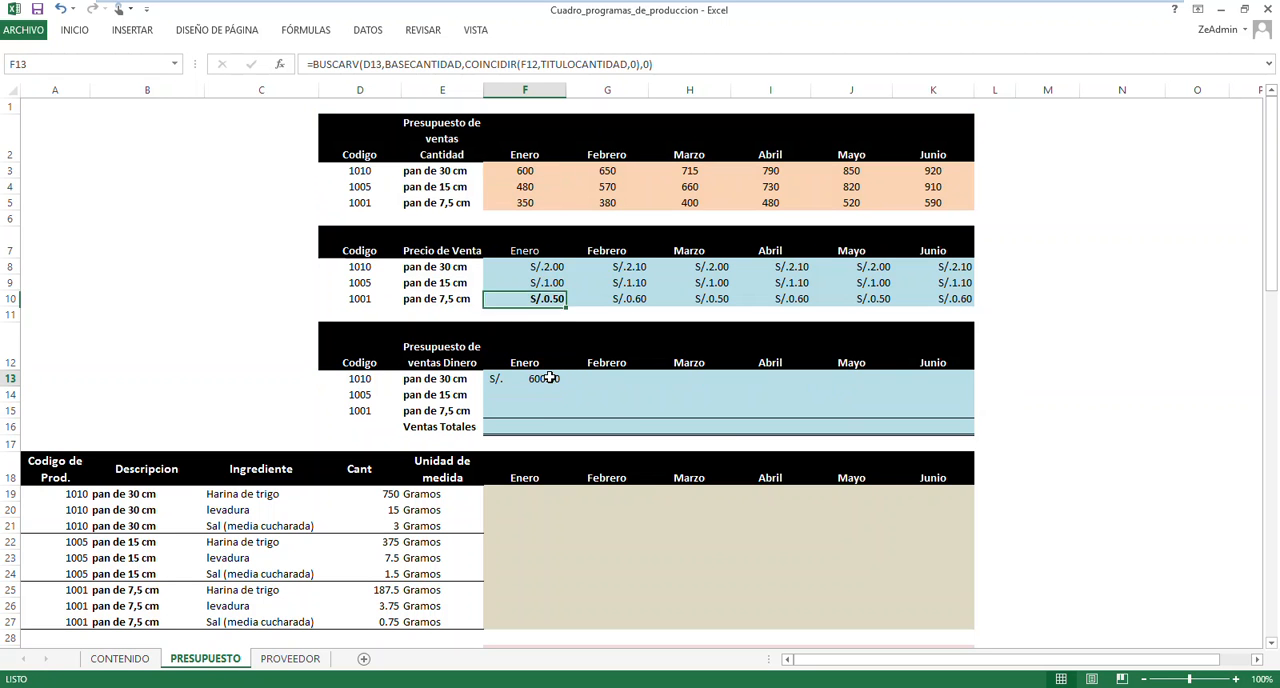
{"action": "left_click", "coordinate": [699, 72]}
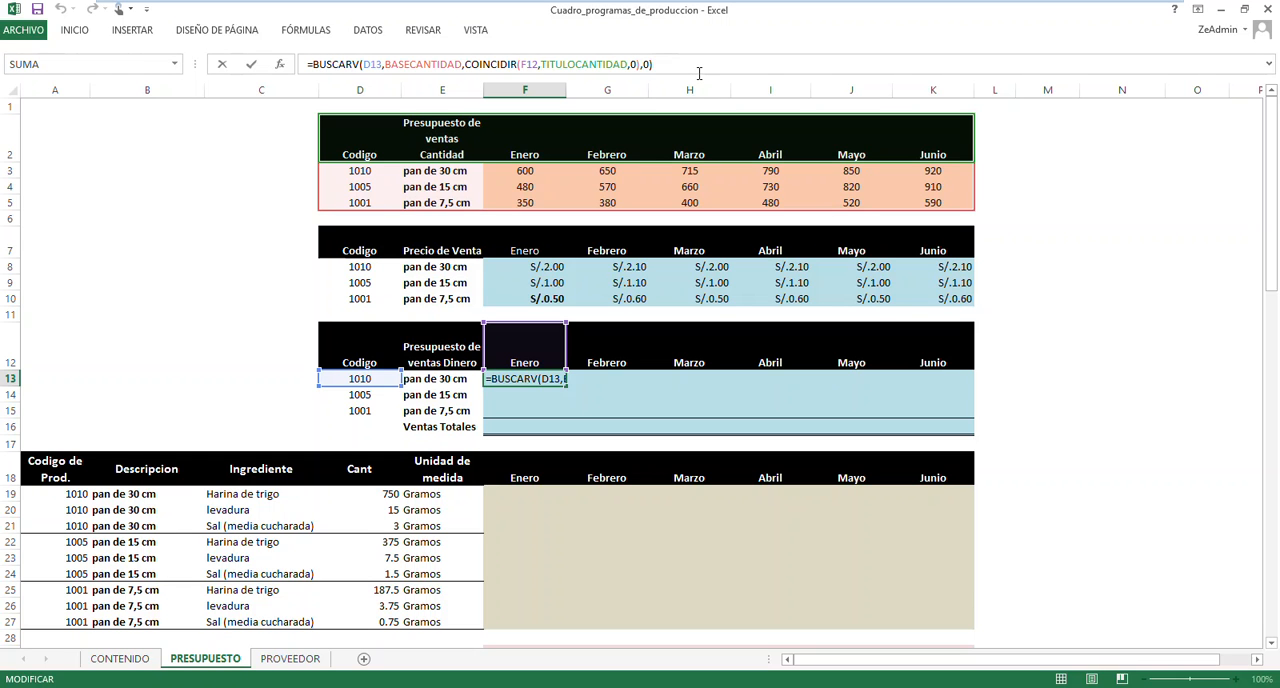
{"action": "type", "text": "*"}
{"action": "type", "text": "buscar"}
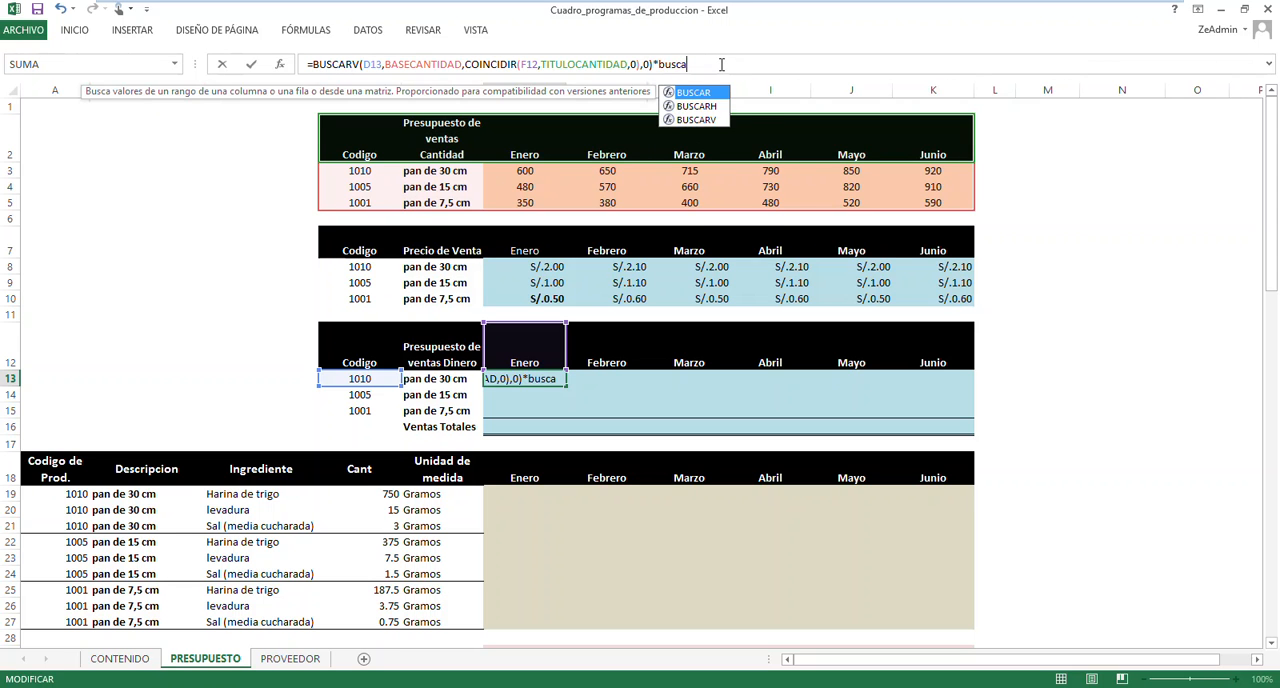
{"action": "key", "text": "Down"}
{"action": "key", "text": "Down"}
{"action": "key", "text": "Tab"}
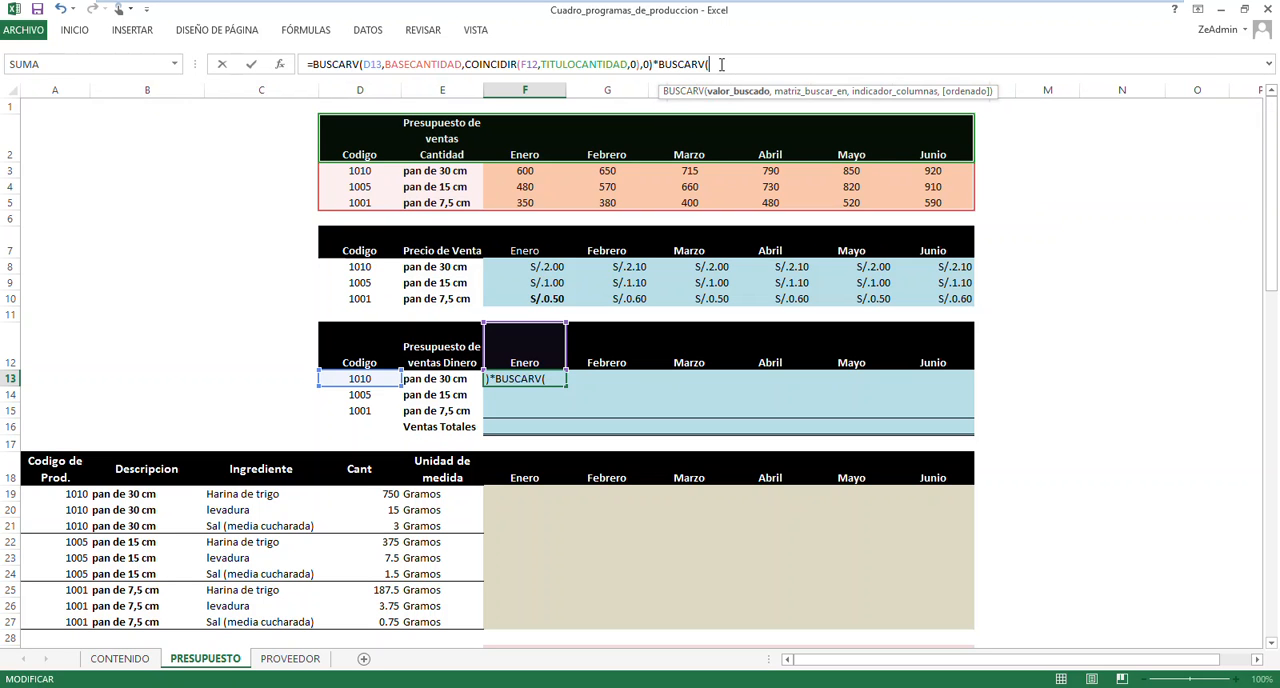
{"action": "left_click", "coordinate": [372, 378]}
{"action": "type", "text": ","}
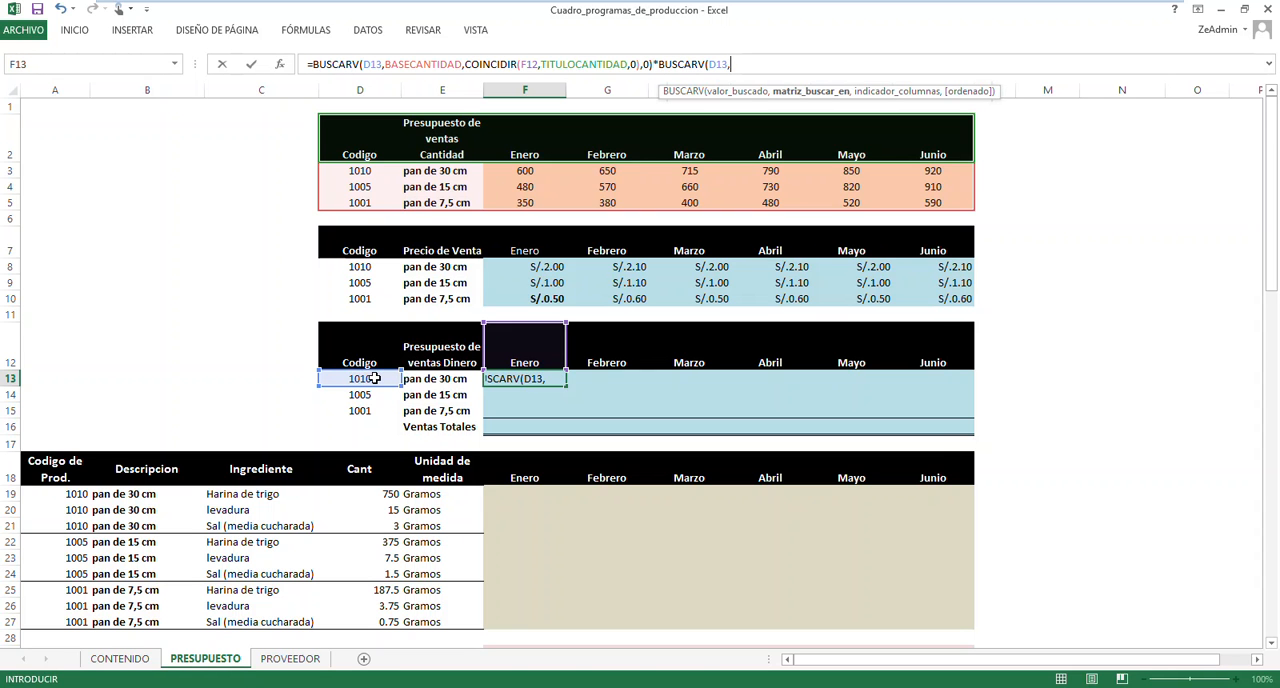
Insert the defined name BASEPRECIO as the lookup table argument of the second BUSCARV
{"action": "key", "text": "F3"}
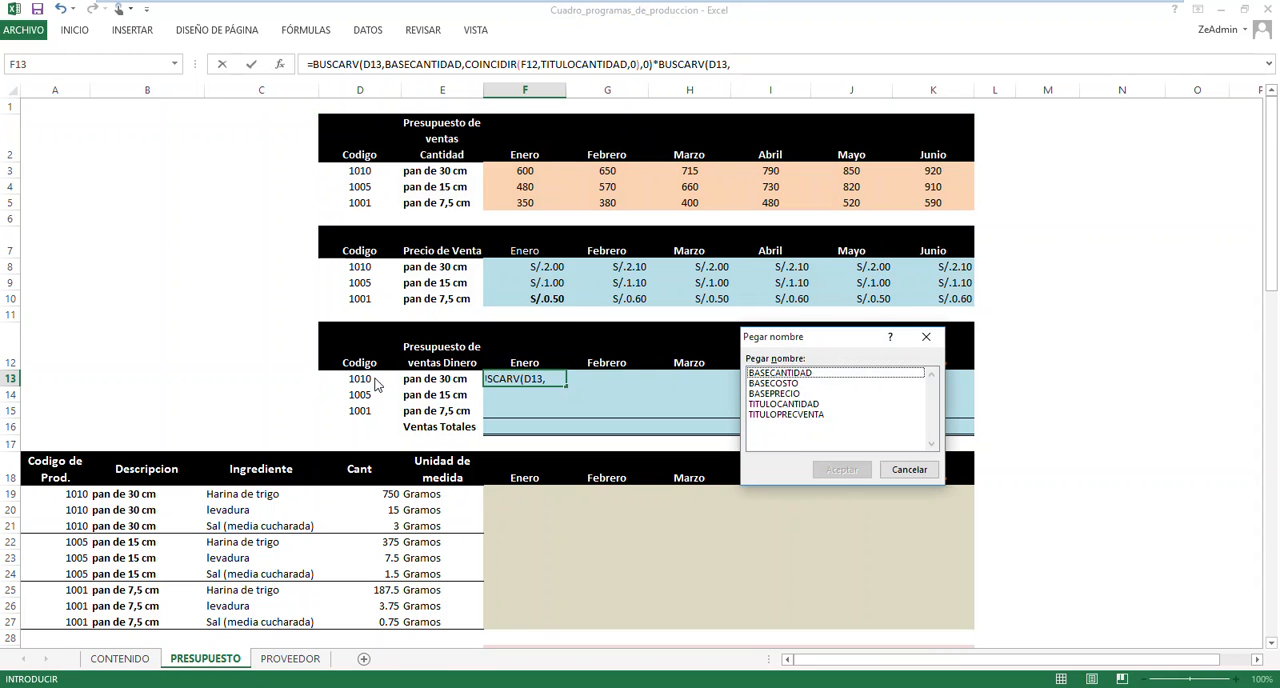
{"action": "left_click", "coordinate": [800, 395]}
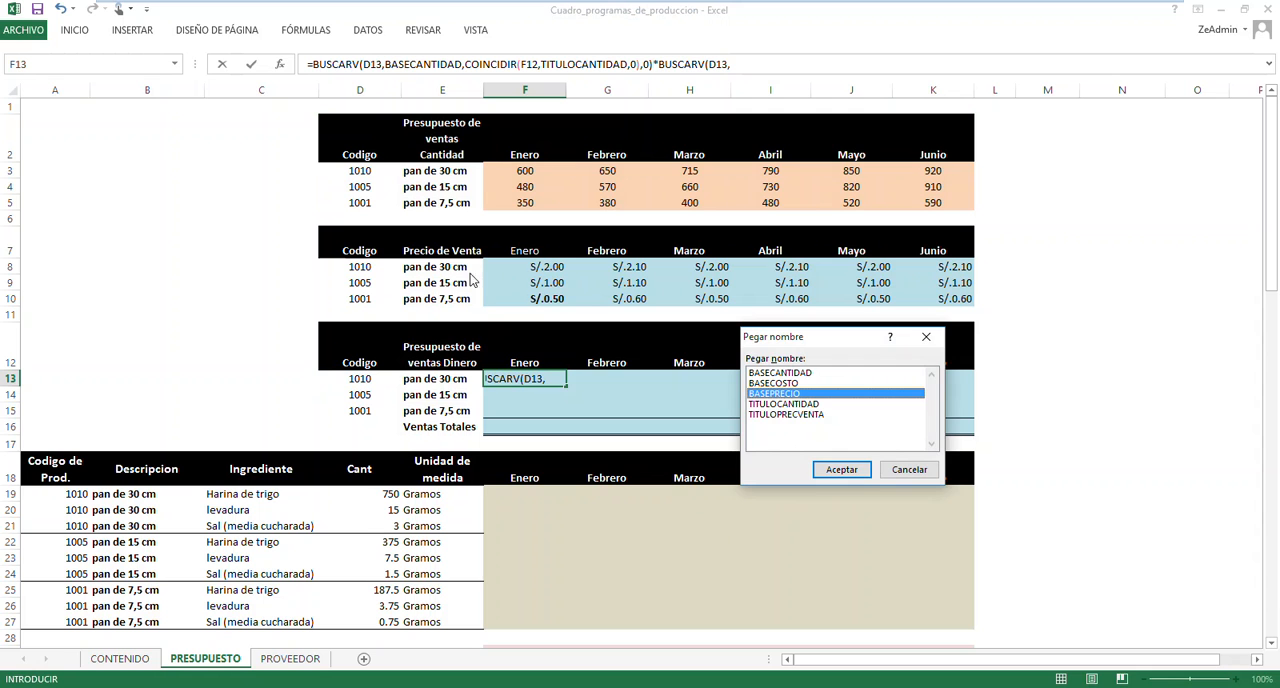
{"action": "left_click", "coordinate": [841, 469]}
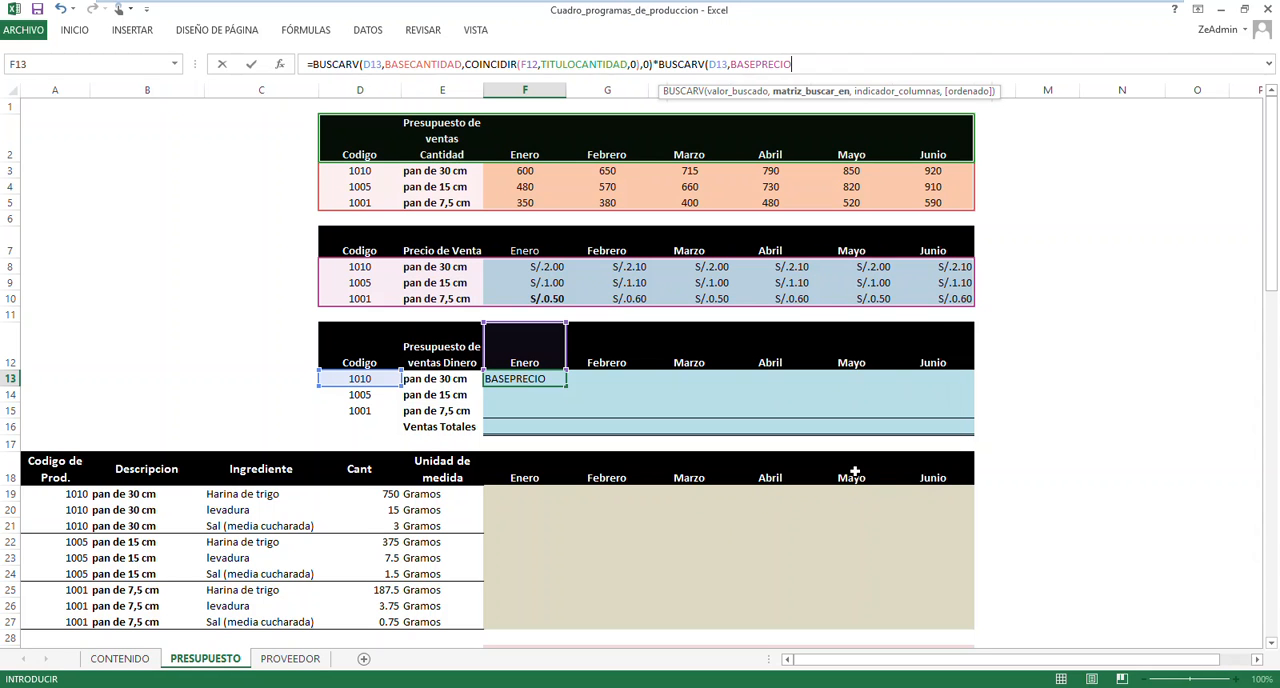
{"action": "type", "text": ","}
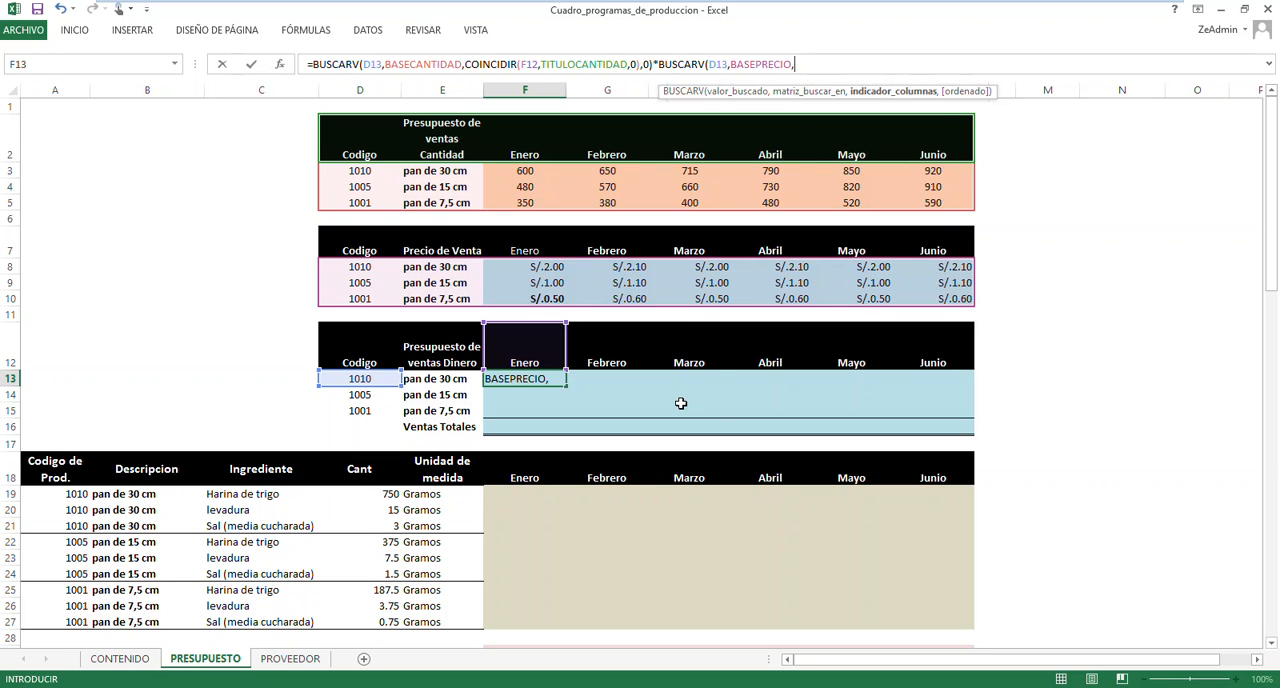
{"action": "type", "text": "coIN"}
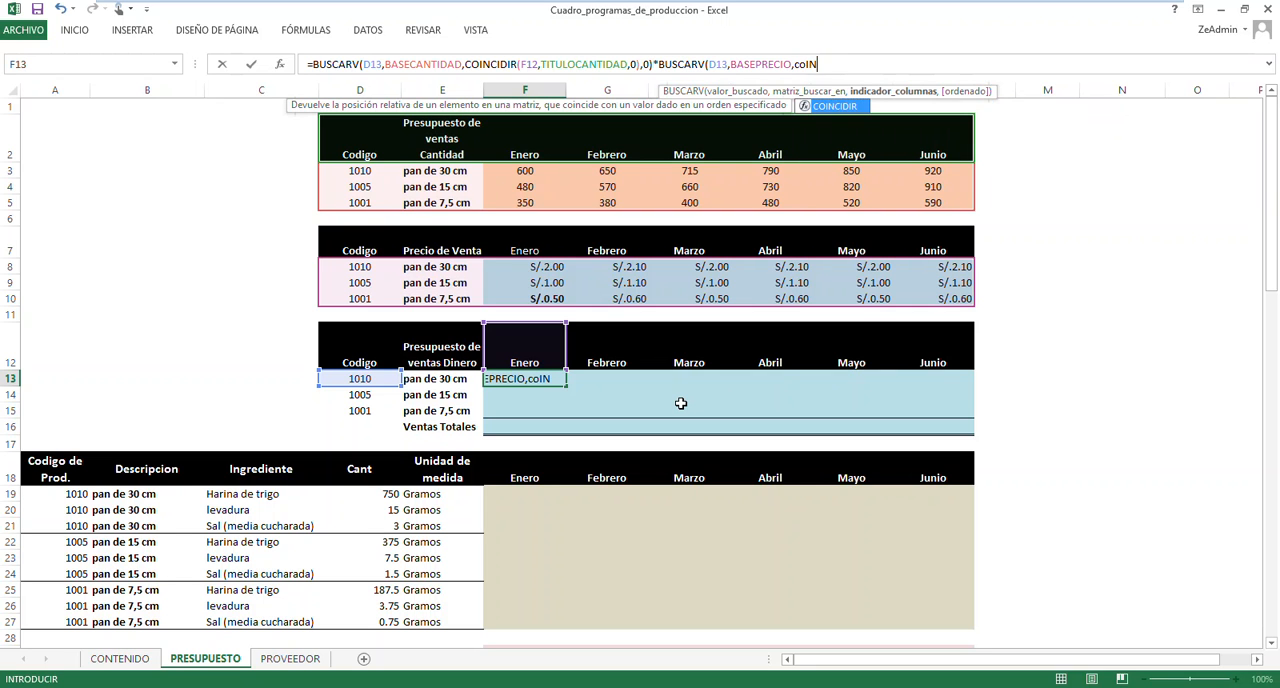
Nest COINCIDIR as the column index of the second BUSCARV, with month heading F12 as lookup value
{"action": "key", "text": "Tab"}
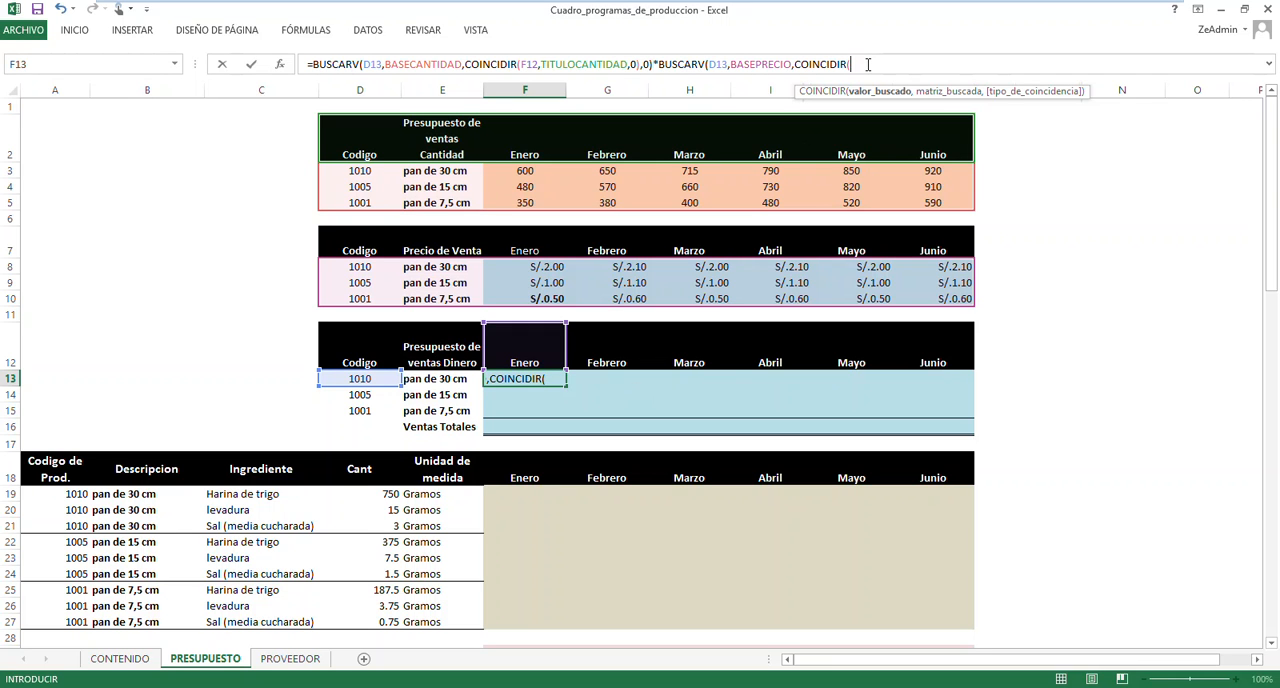
{"action": "left_click", "coordinate": [535, 357]}
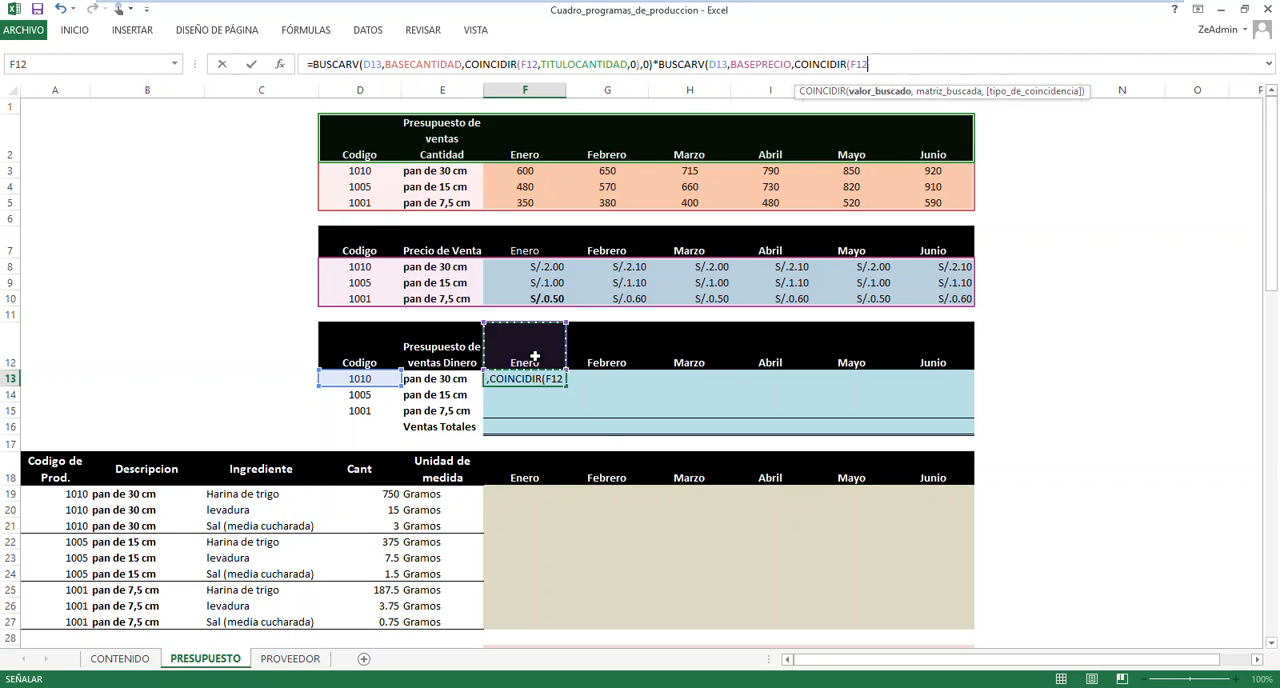
{"action": "type", "text": ","}
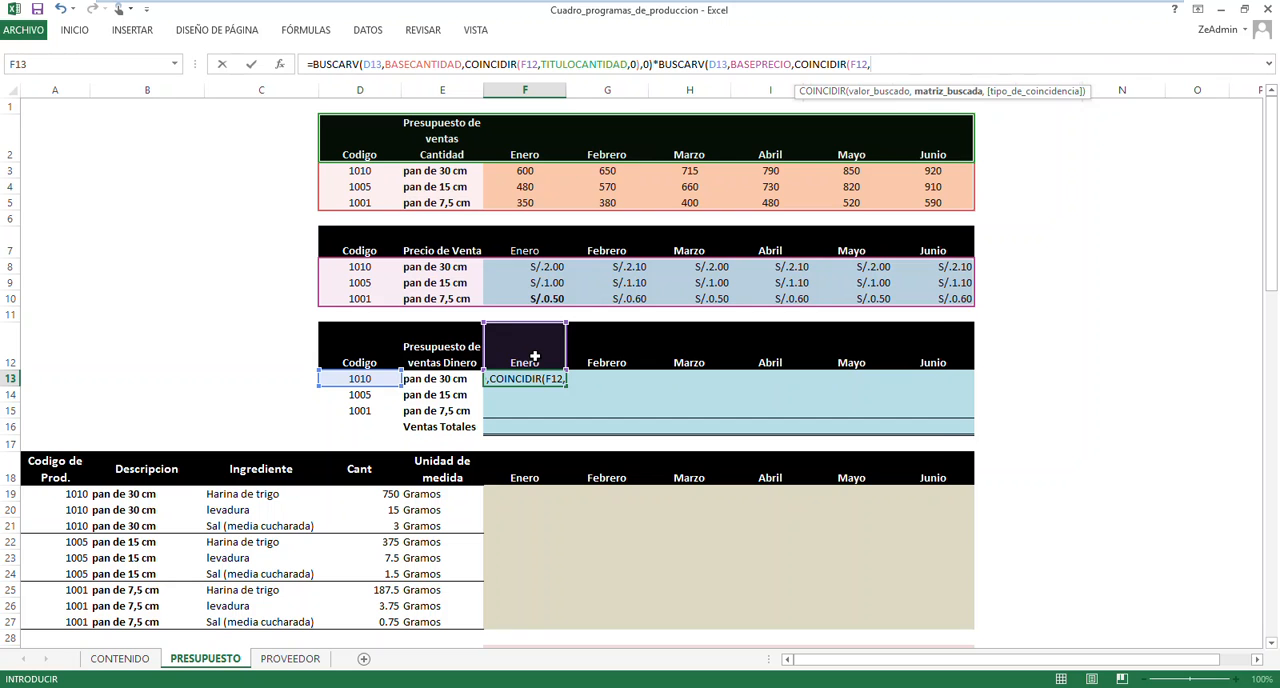
Insert the defined name TITULOPRECVENTA as the lookup array of the second COINCIDIR
{"action": "key", "text": "F3"}
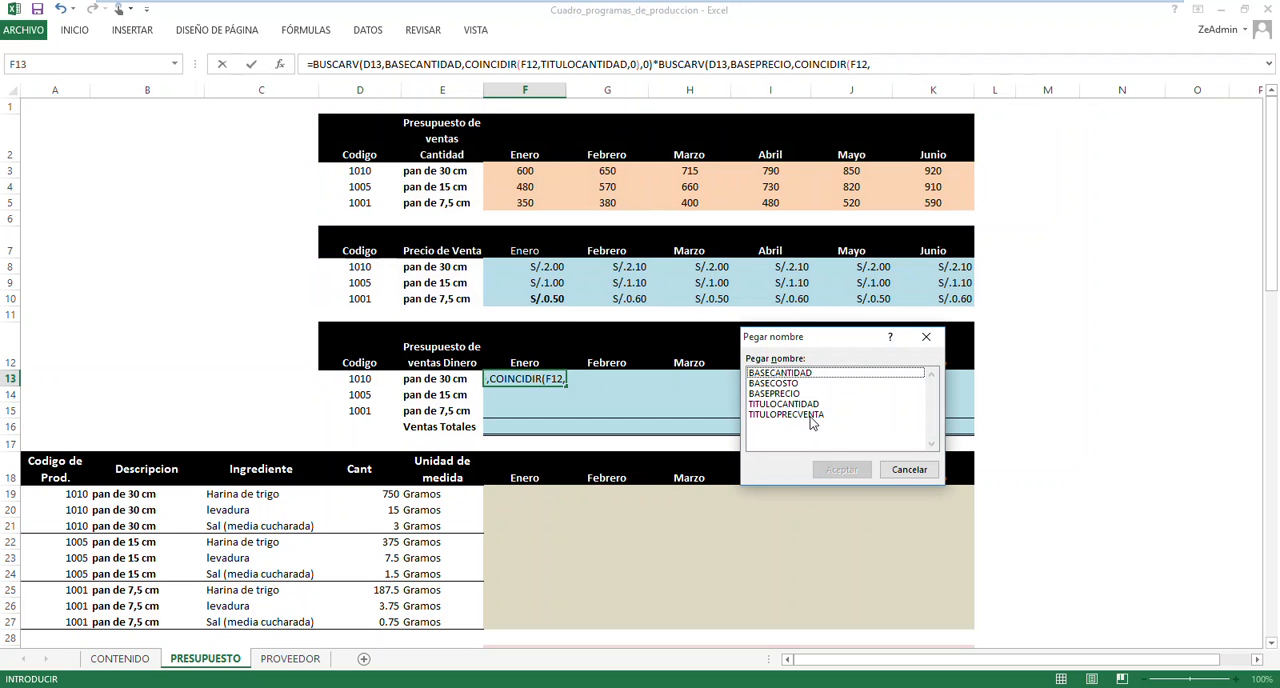
{"action": "left_click", "coordinate": [808, 415]}
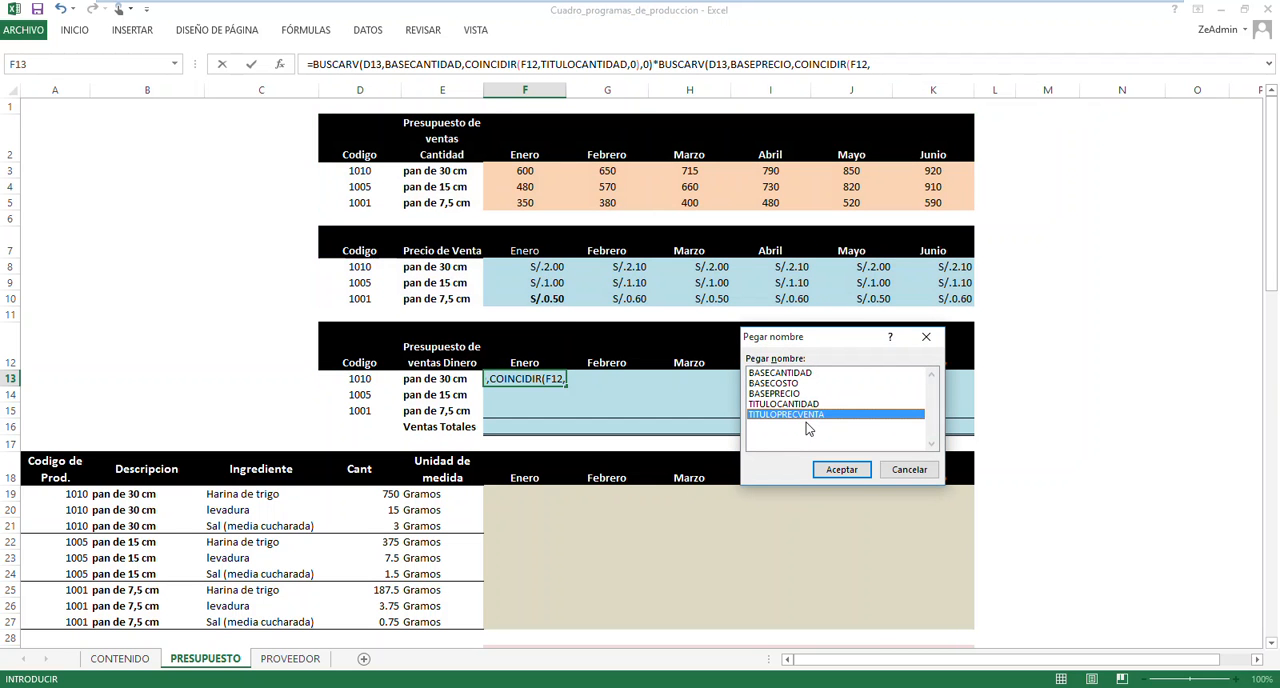
{"action": "left_click", "coordinate": [841, 469]}
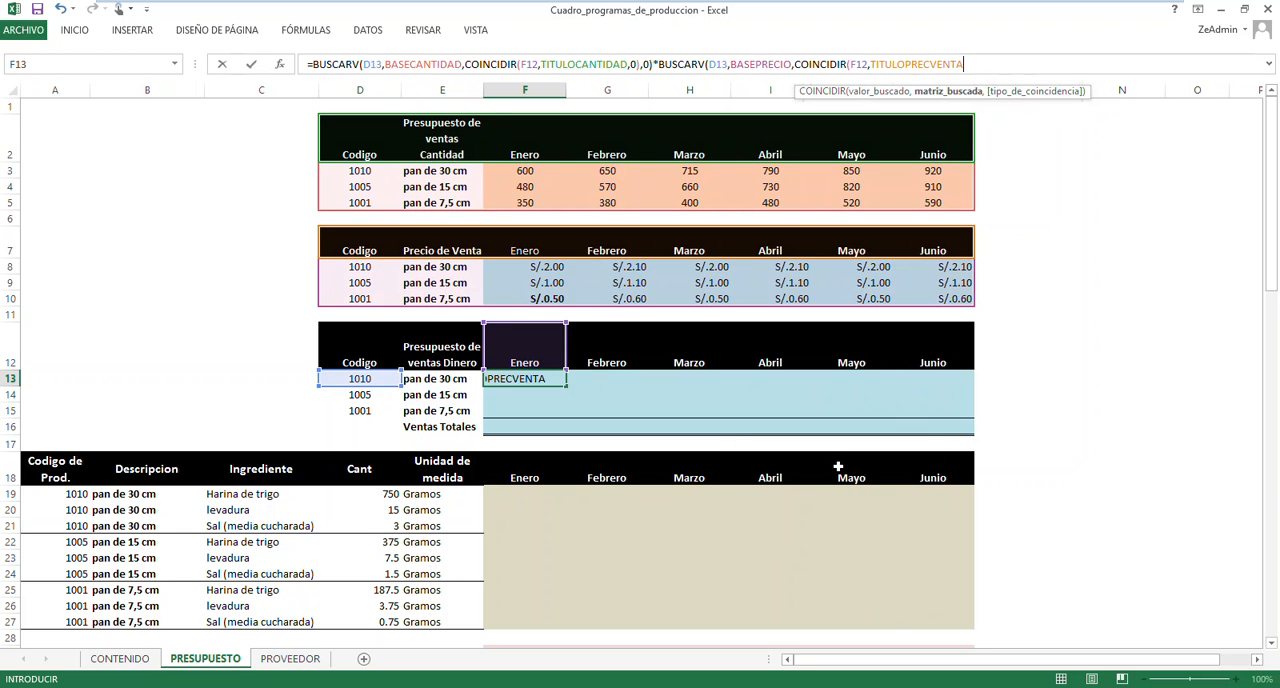
Complete the F13 formula with exact match 0 in both the second COINCIDIR and the second BUSCARV, and commit it
{"action": "type", "text": ",0)"}
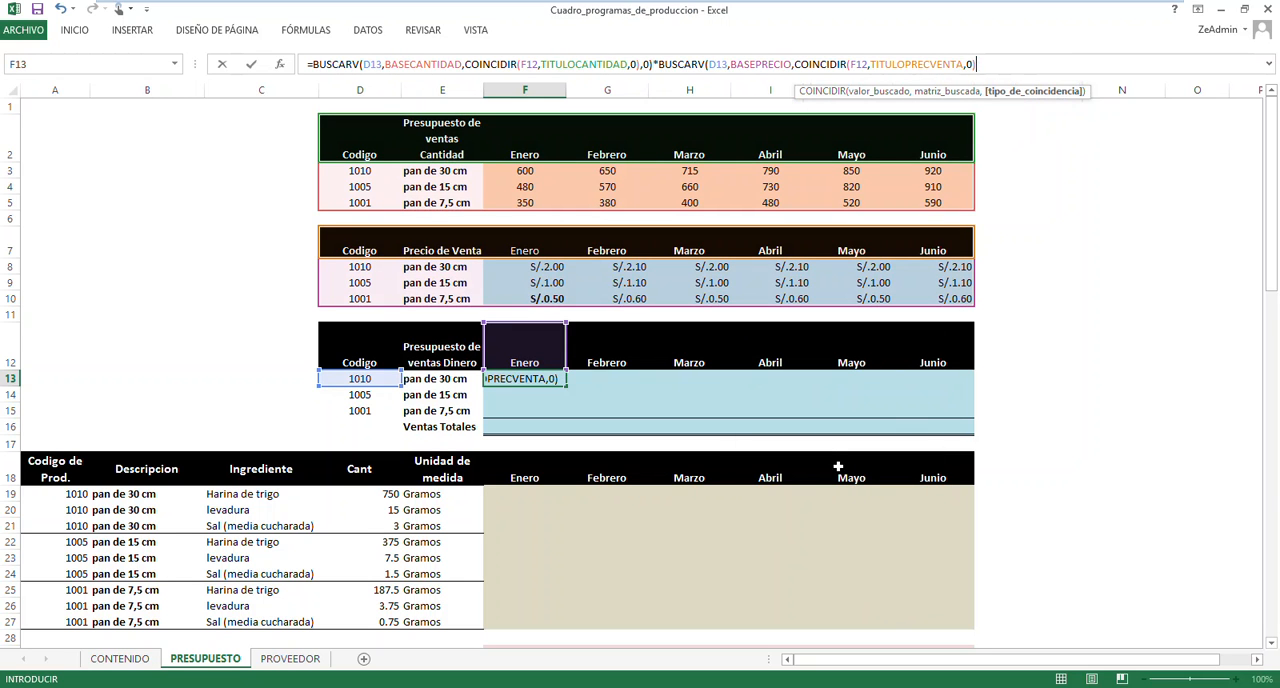
{"action": "type", "text": ",0"}
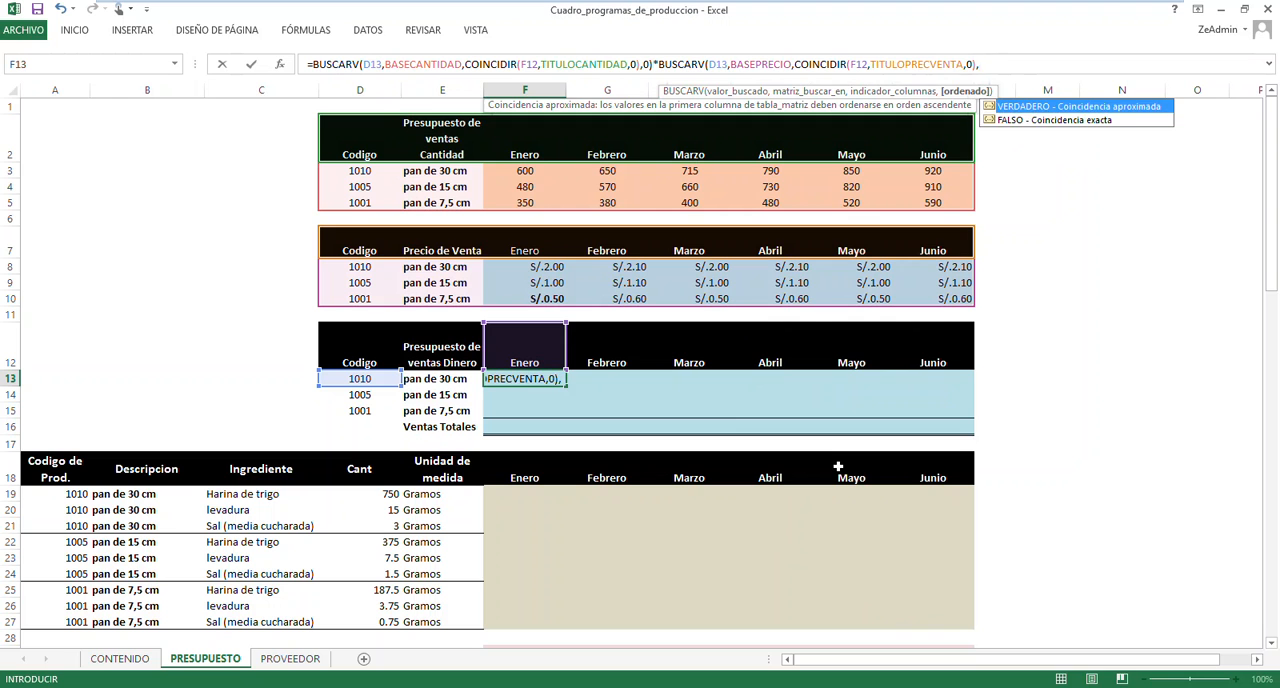
{"action": "type", "text": ")"}
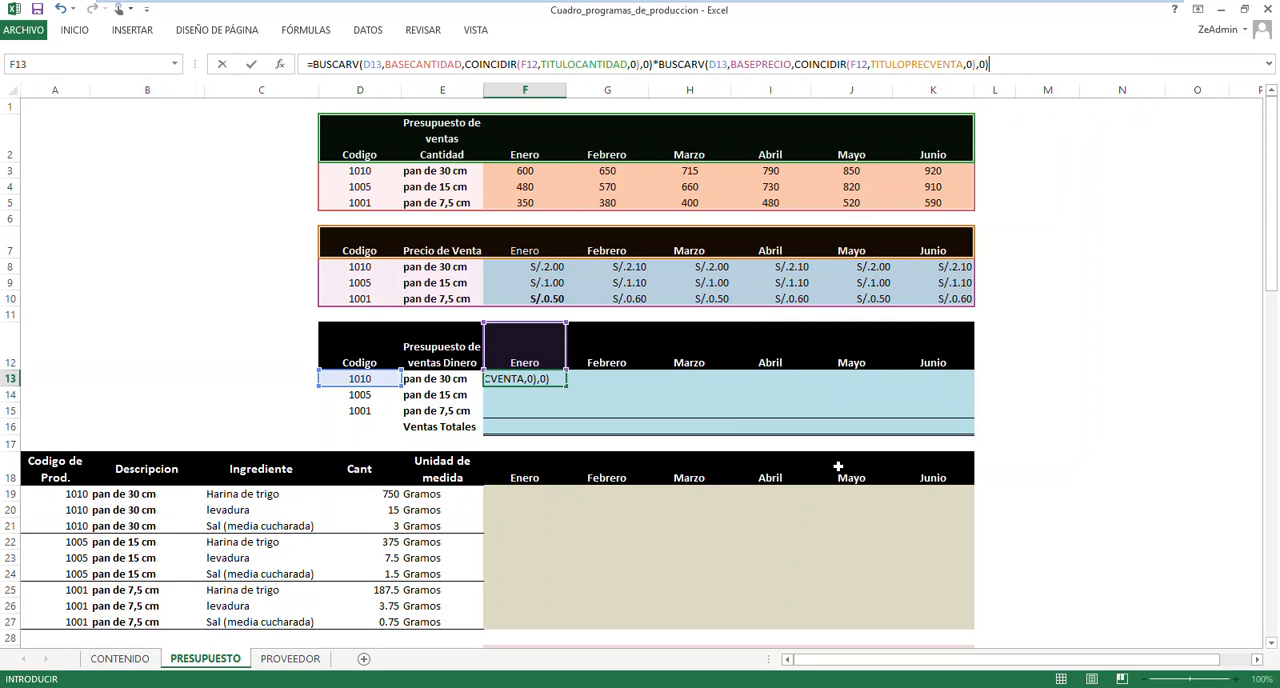
{"action": "key", "text": "Return"}
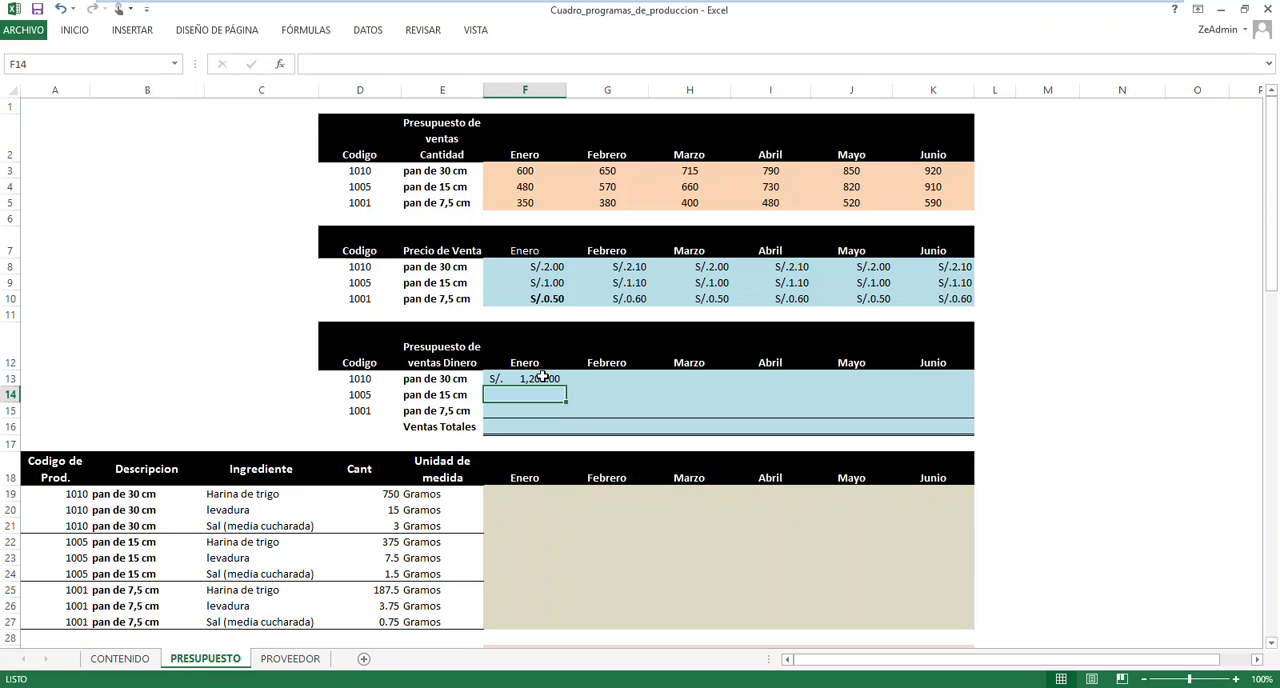
Reopen the F13 formula and make the month reference absolute, $F$12, in both COINCIDIR functions
{"action": "left_click", "coordinate": [541, 377]}
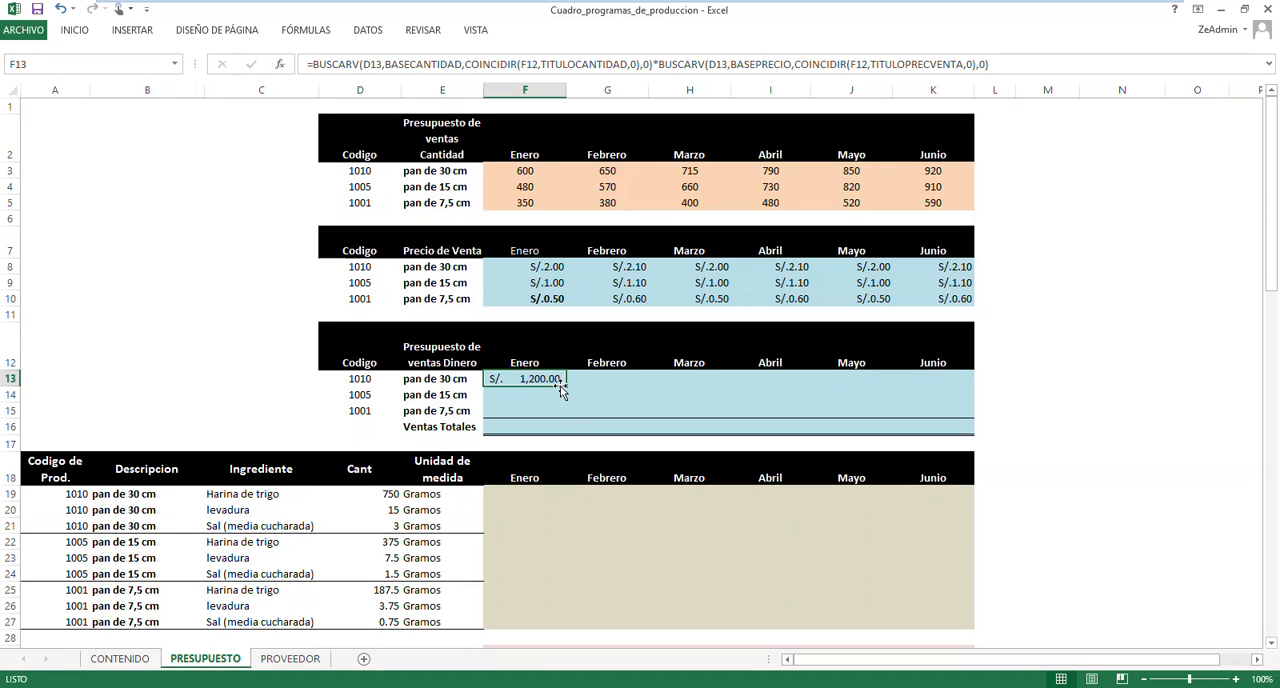
{"action": "double_click", "coordinate": [554, 380]}
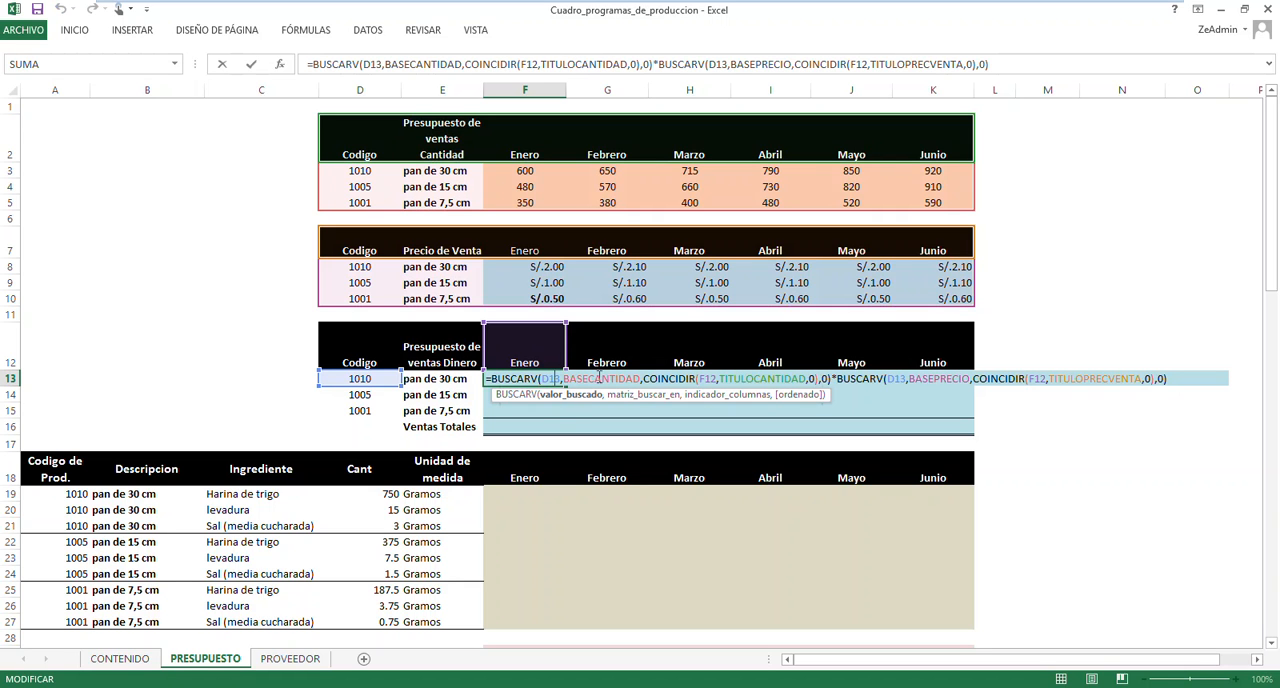
{"action": "left_click", "coordinate": [703, 379]}
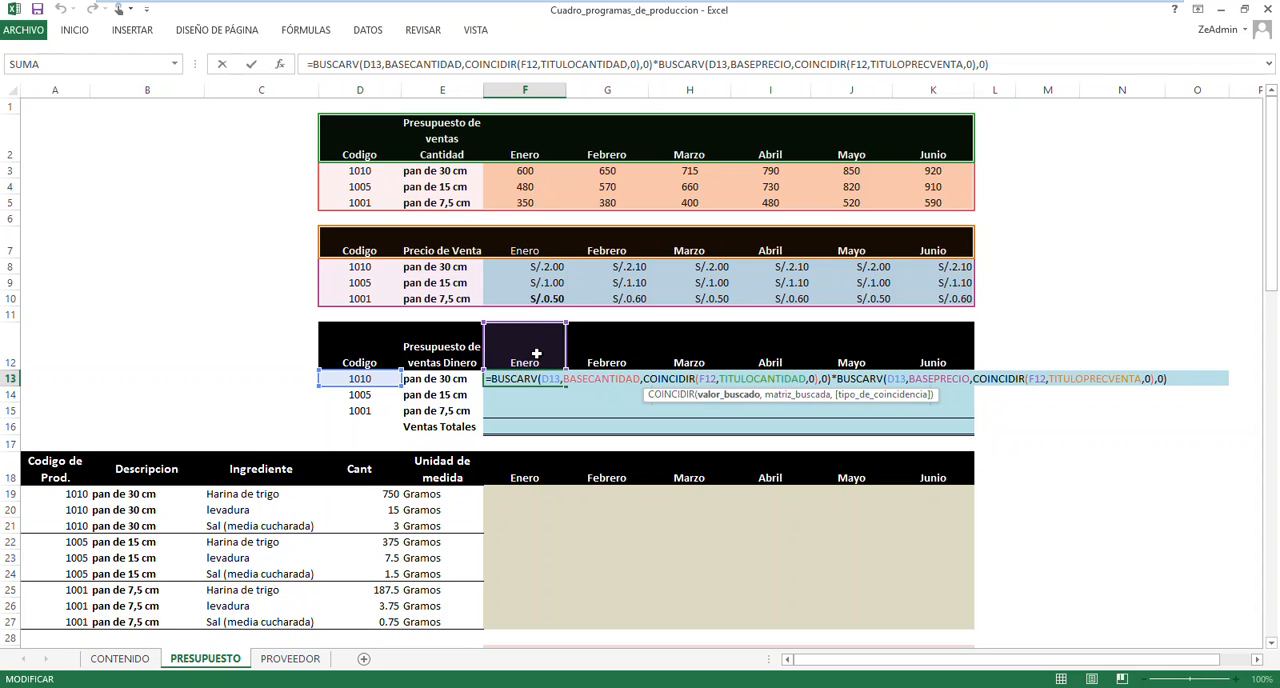
{"action": "left_click", "coordinate": [709, 378]}
{"action": "key", "text": "F4"}
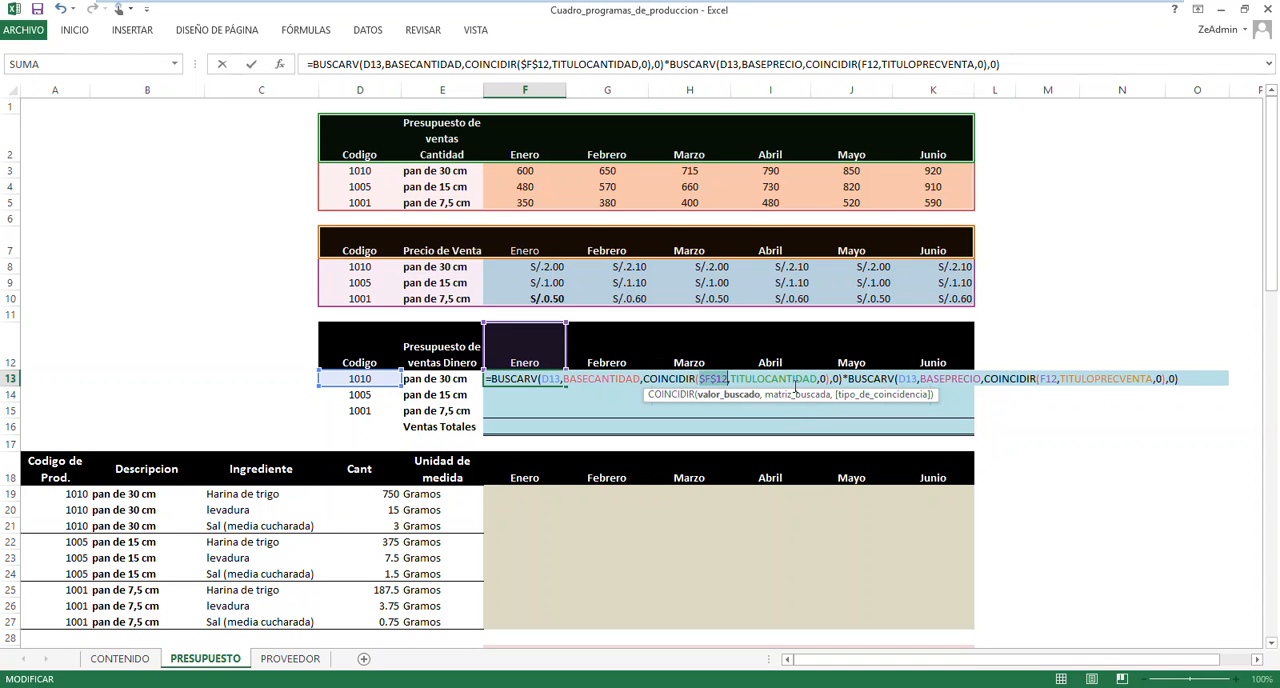
{"action": "left_click", "coordinate": [1048, 378]}
{"action": "key", "text": "F4"}
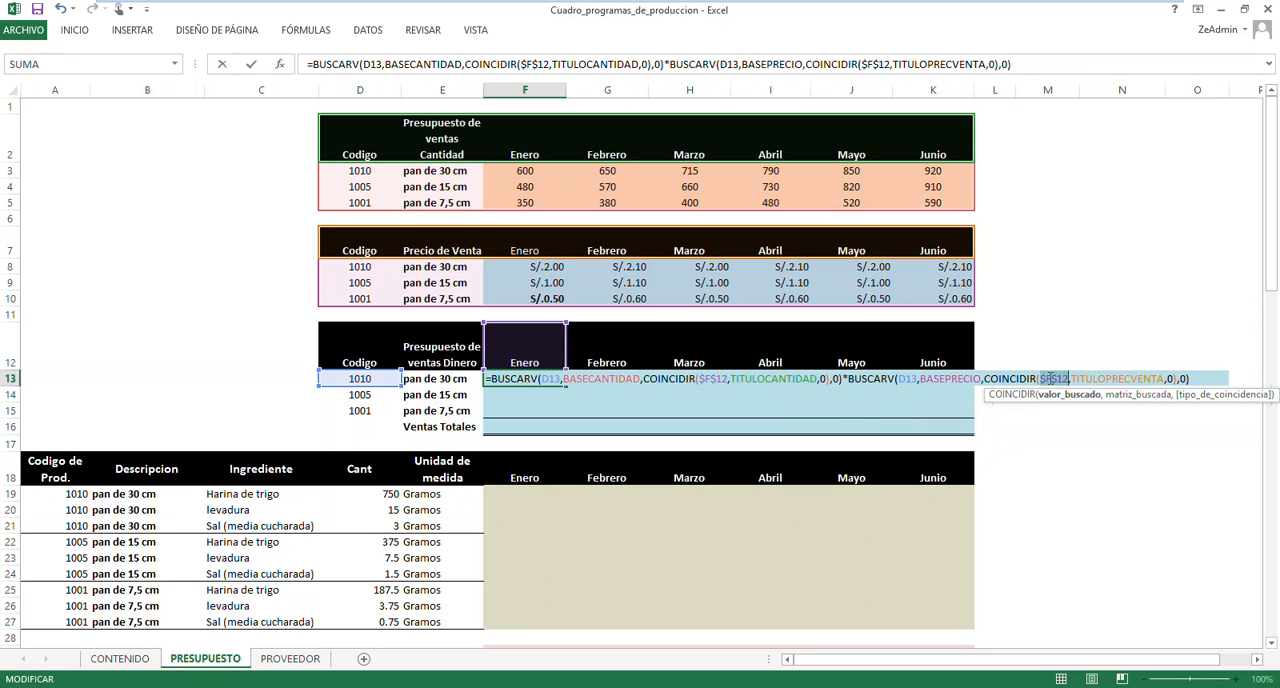
{"action": "key", "text": "Return"}
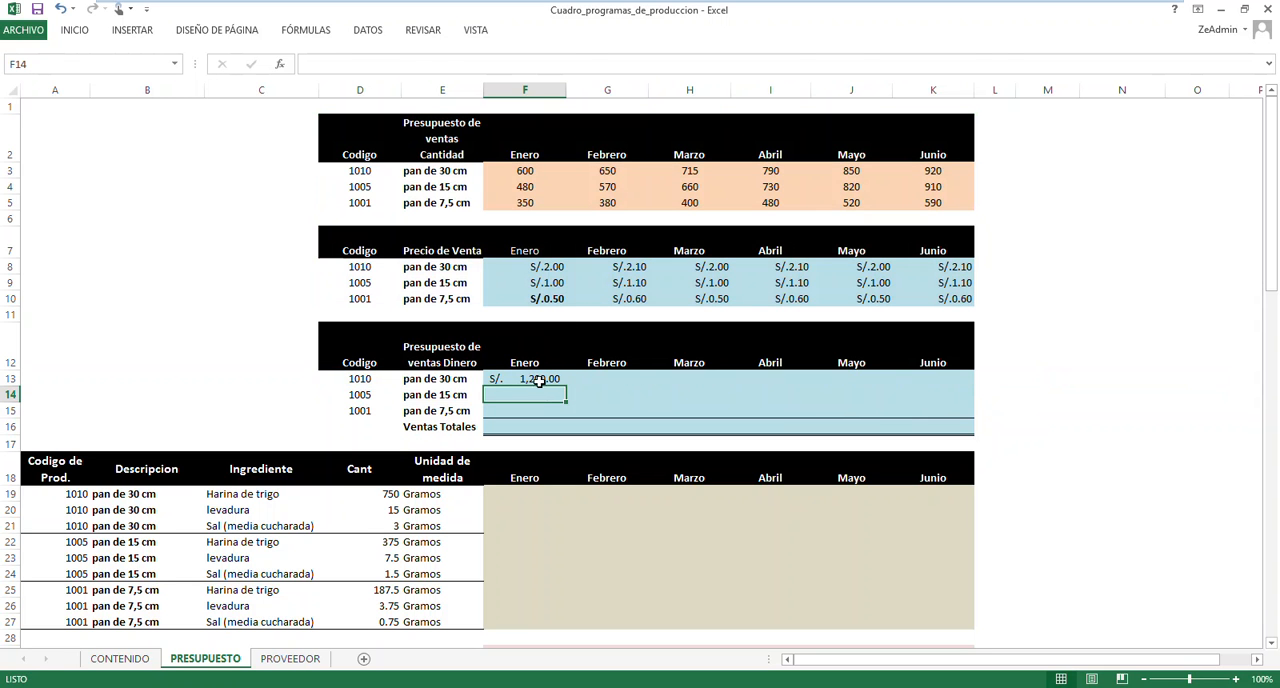
Fill the F13 sales formula down to F15 for the other two bread products
{"action": "left_click", "coordinate": [539, 381]}
{"action": "left_click_drag", "start_coordinate": [565, 386], "coordinate": [565, 414]}
{"action": "left_click", "coordinate": [636, 396]}
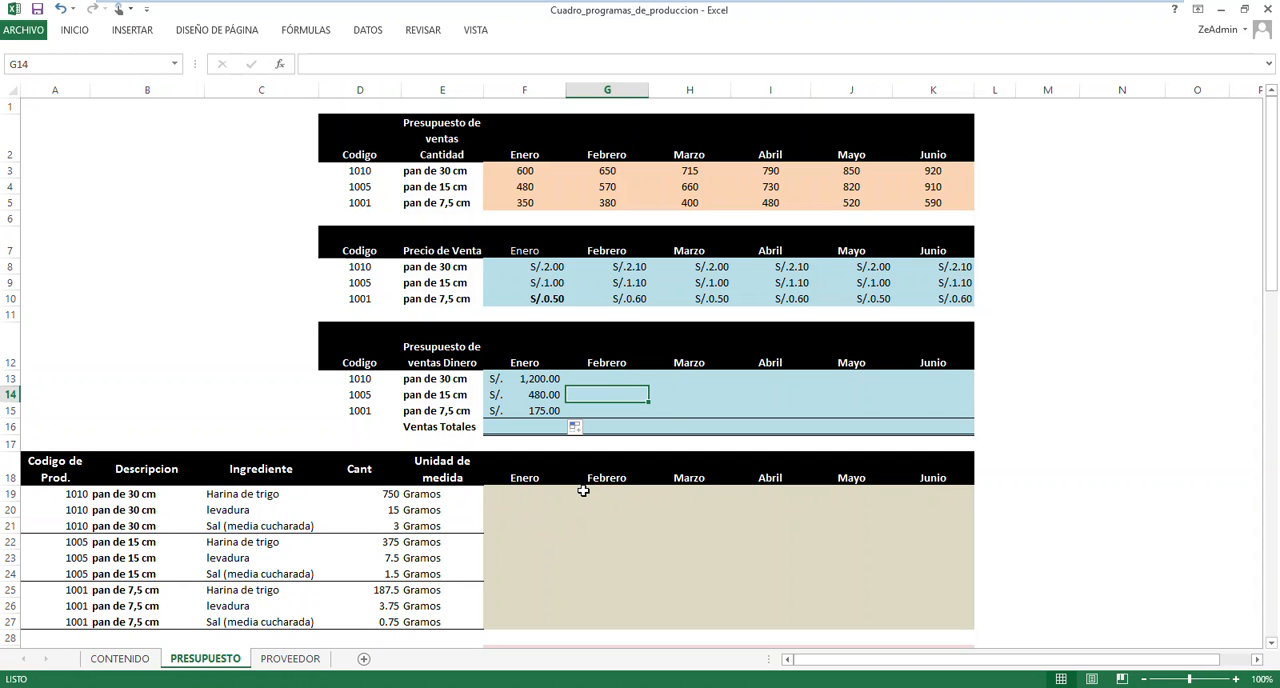
Reopen the F13 formula and change the first BUSCARV lookup value to $D13 and the first COINCIDIR lookup value to F$12
{"action": "left_click", "coordinate": [529, 379]}
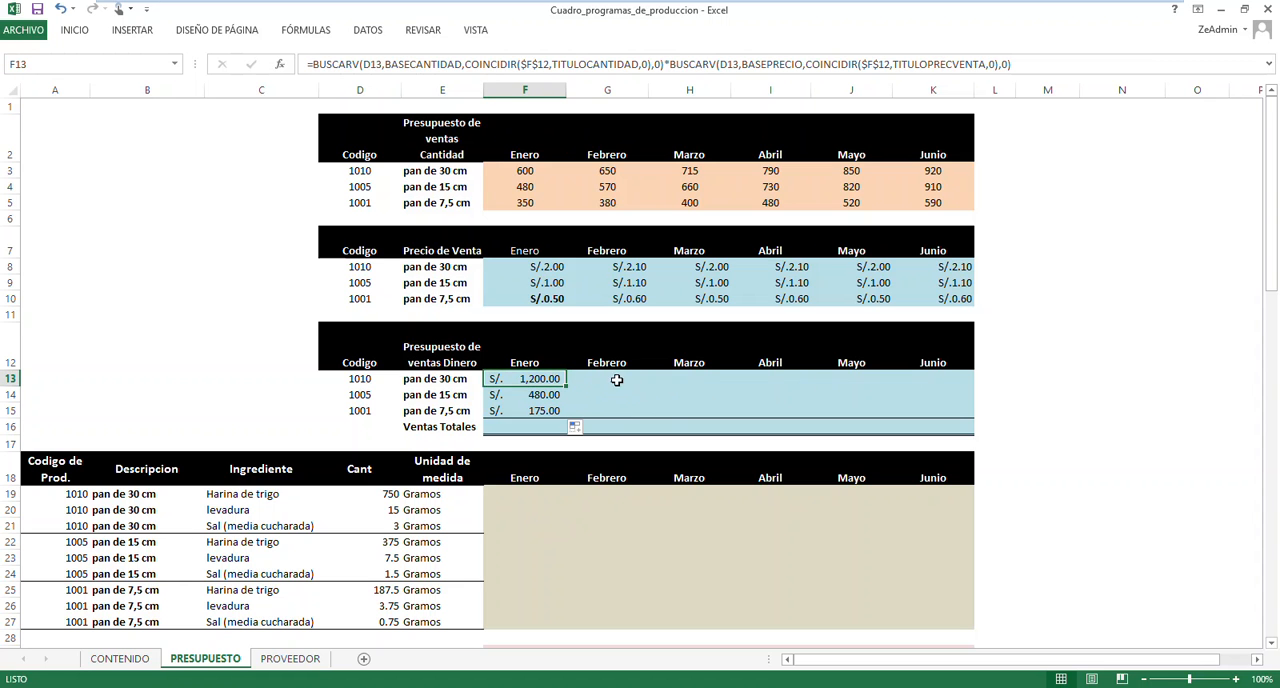
{"action": "double_click", "coordinate": [537, 380]}
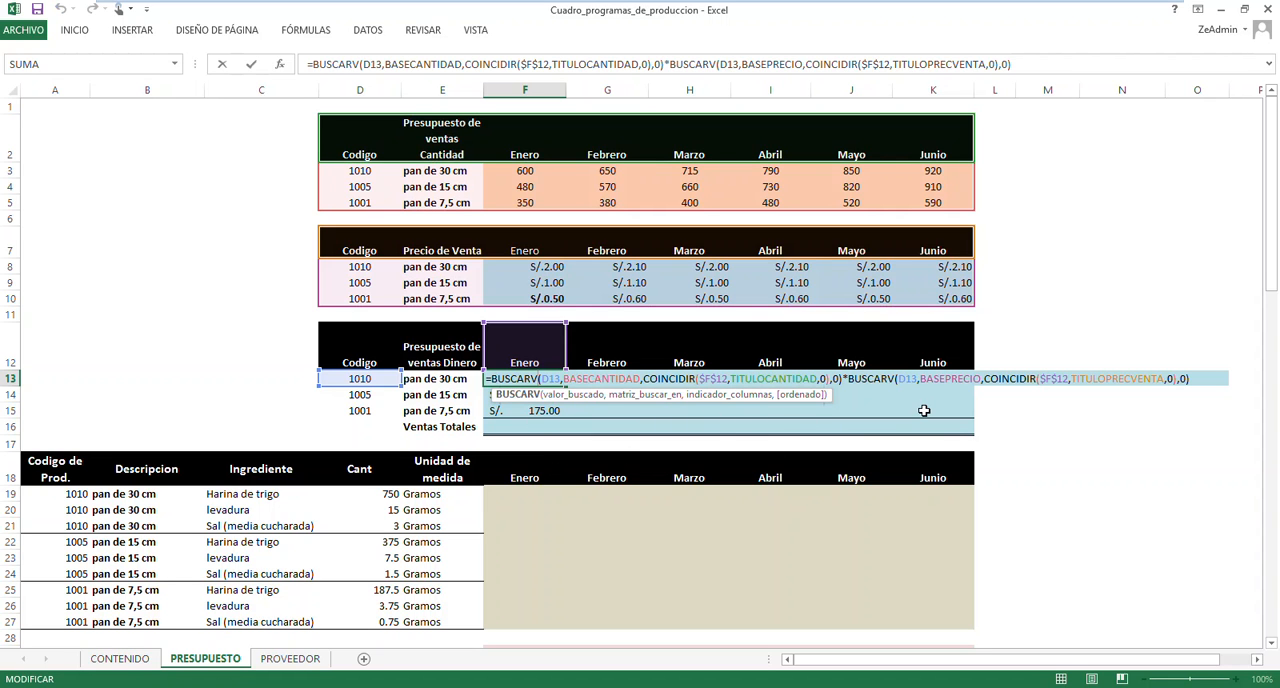
{"action": "left_click", "coordinate": [549, 378]}
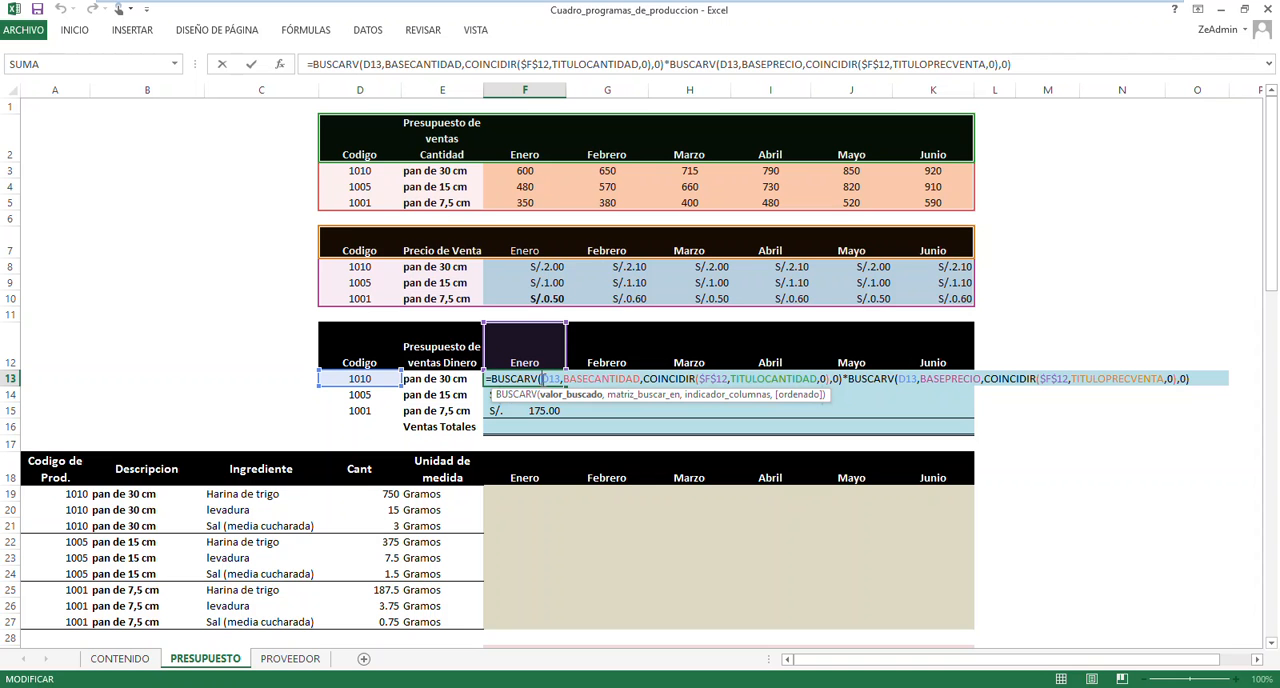
{"action": "type", "text": "$"}
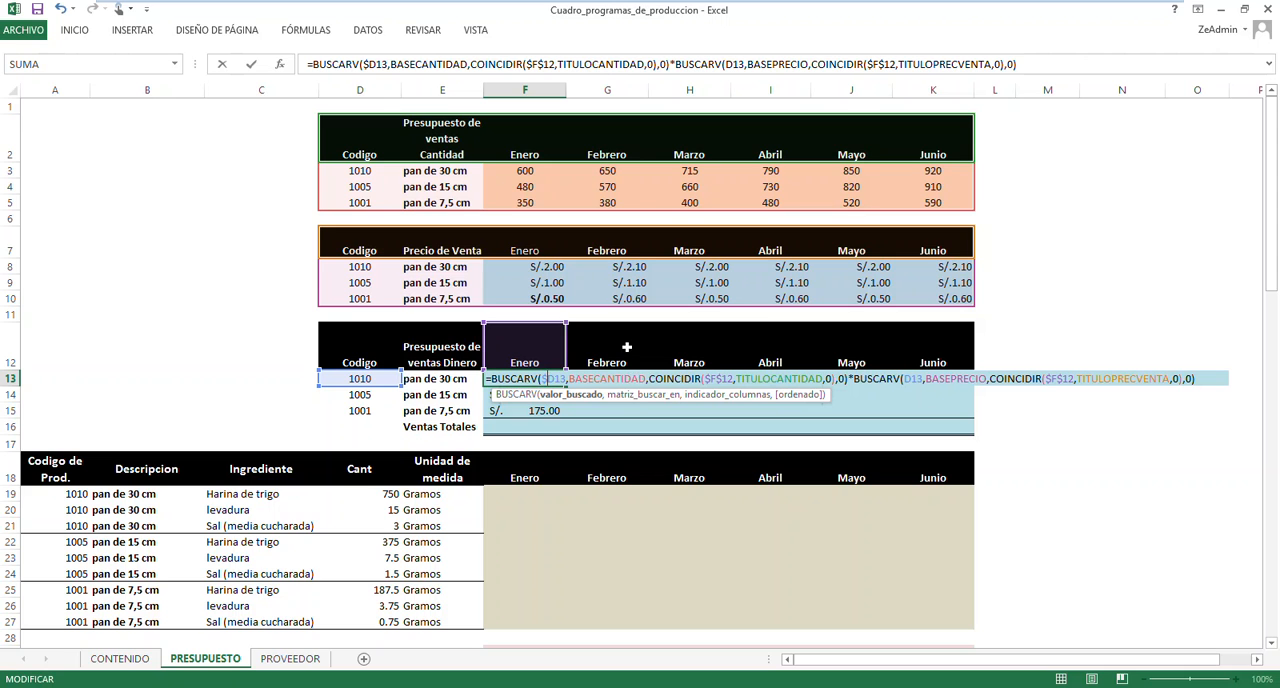
{"action": "left_click", "coordinate": [710, 379]}
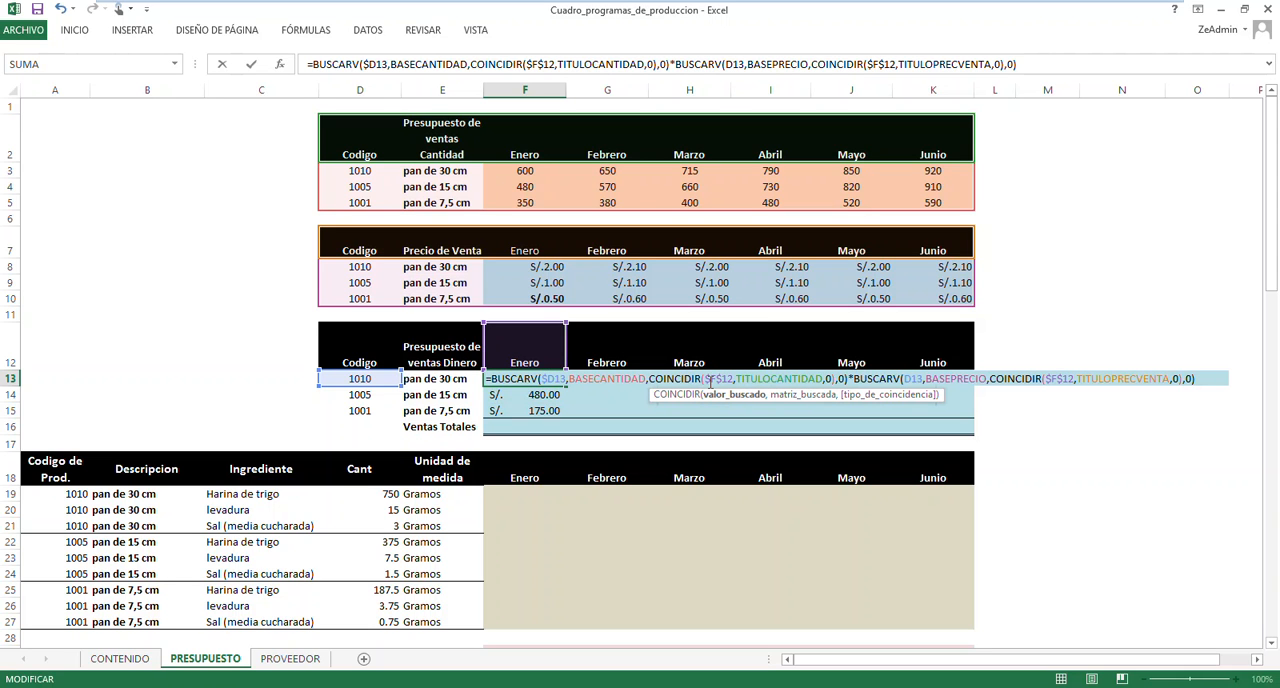
{"action": "key", "text": "BackSpace"}
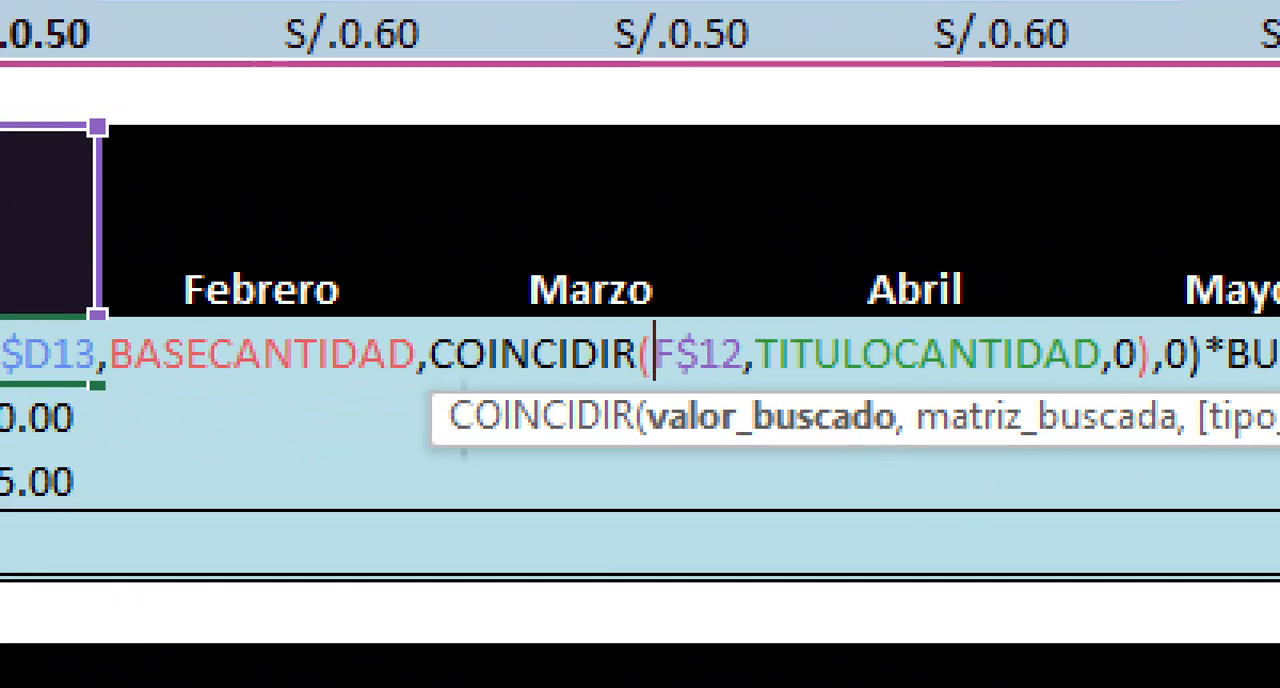
{"action": "mouse_move", "coordinate": [1, 229]}
{"action": "left_mouse_down"}
{"action": "mouse_move", "coordinate": [243, 214]}
{"action": "mouse_move", "coordinate": [248, 228]}
{"action": "left_mouse_up"}
{"action": "mouse_move", "coordinate": [182, 216]}
{"action": "left_mouse_down"}
{"action": "mouse_move", "coordinate": [221, 246]}
{"action": "mouse_move", "coordinate": [128, 224]}
{"action": "left_mouse_up"}
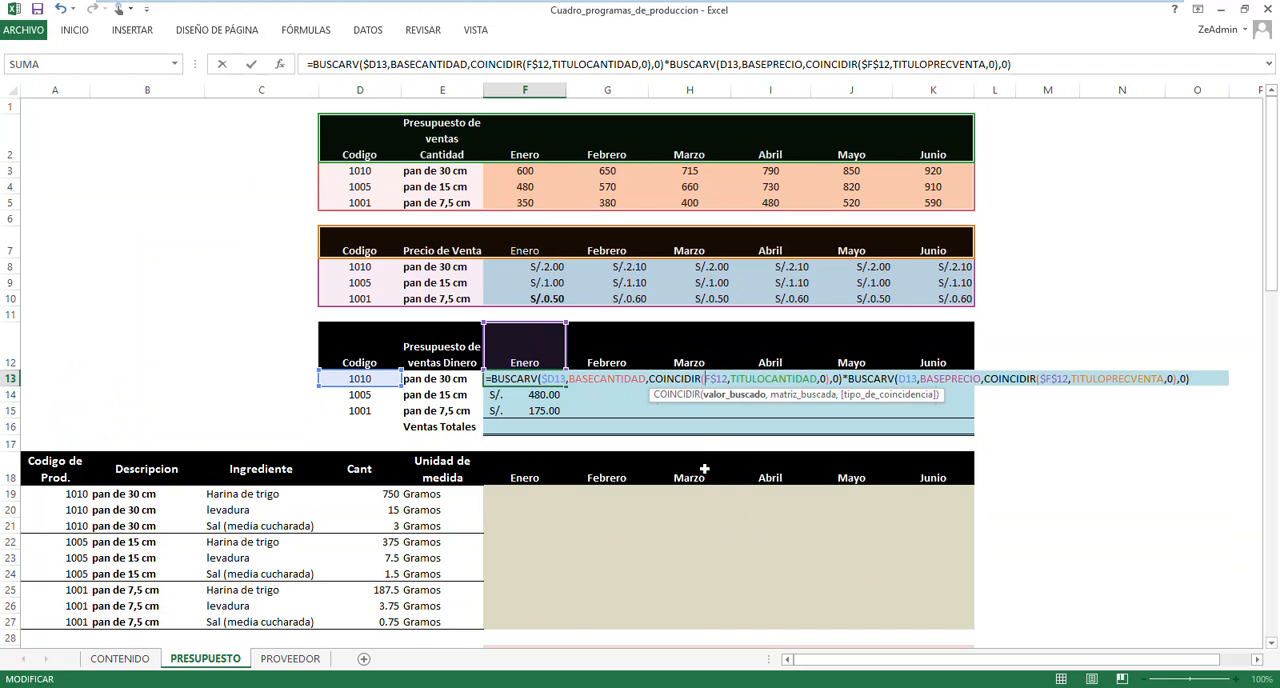
Change the second BUSCARV lookup value to $D13 and the second COINCIDIR lookup value to F$12 in the F13 formula
{"action": "left_click", "coordinate": [906, 379]}
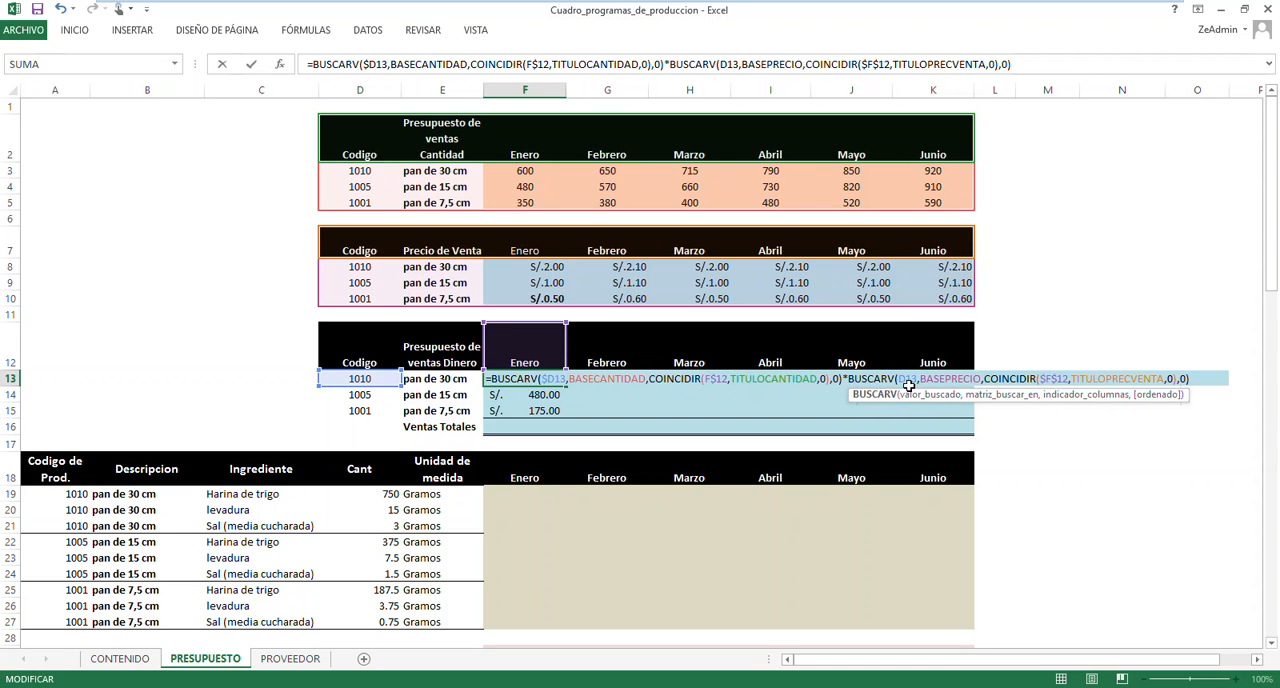
{"action": "double_click", "coordinate": [903, 379]}
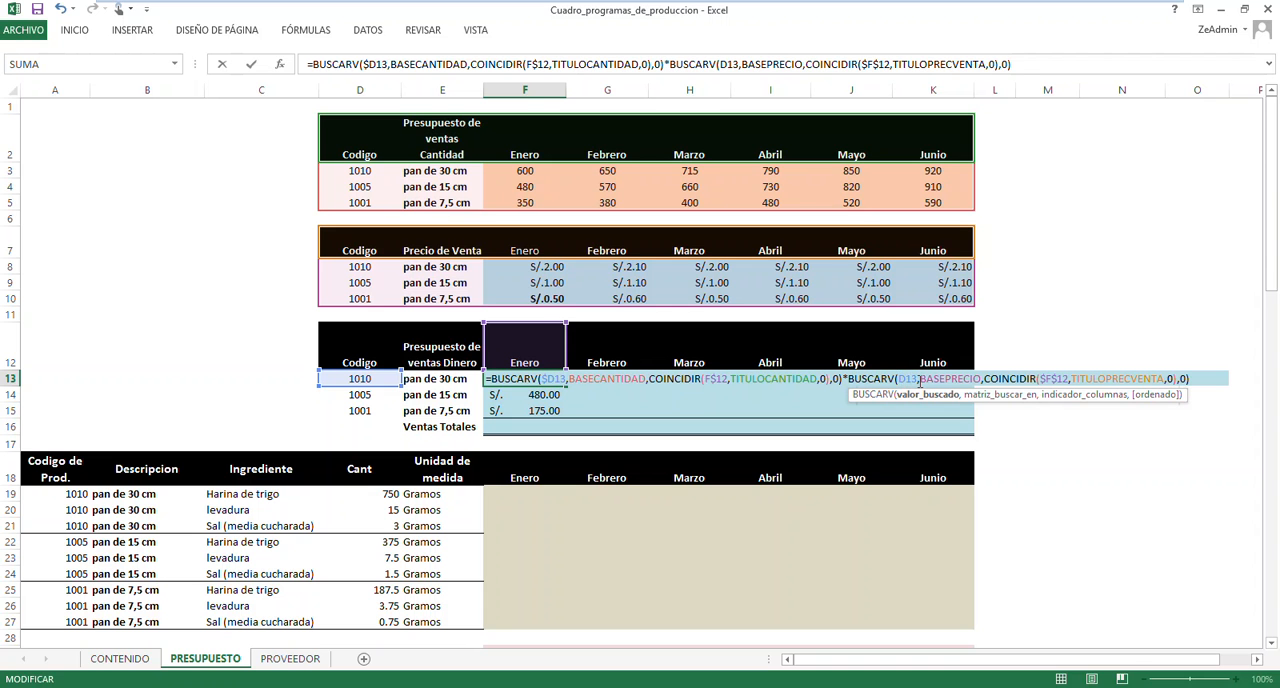
{"action": "type", "text": "$"}
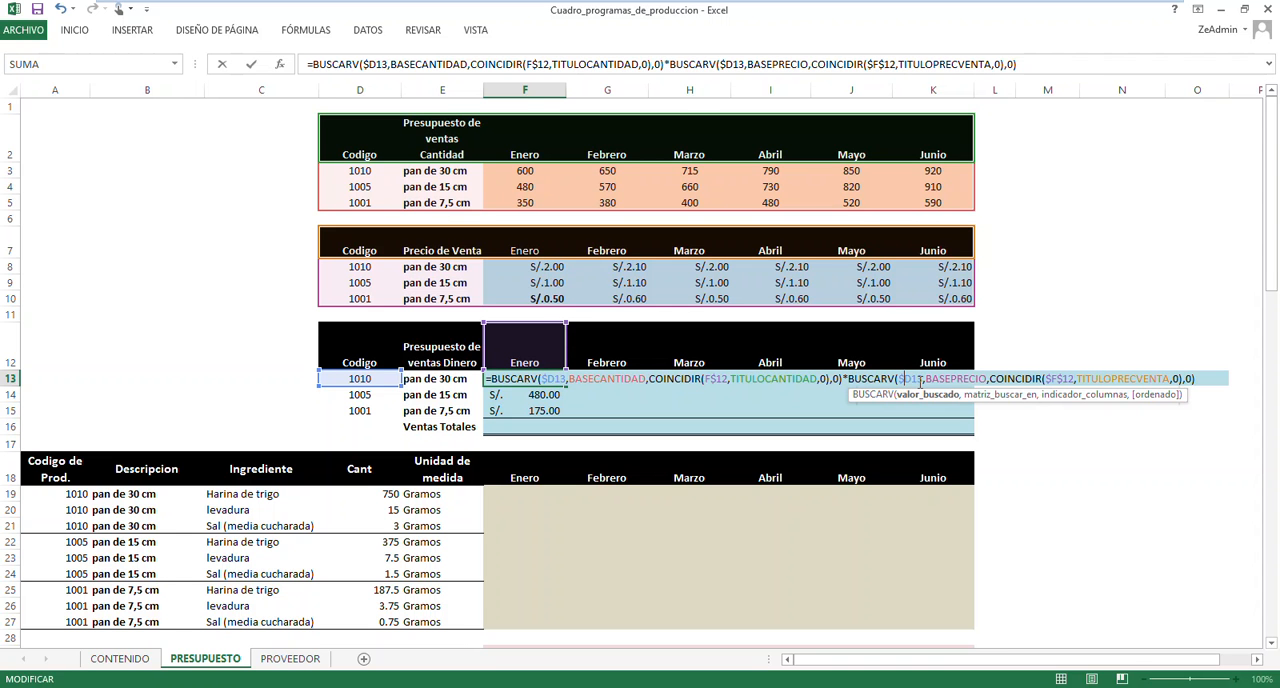
{"action": "left_click", "coordinate": [1054, 379]}
{"action": "key", "text": "BackSpace"}
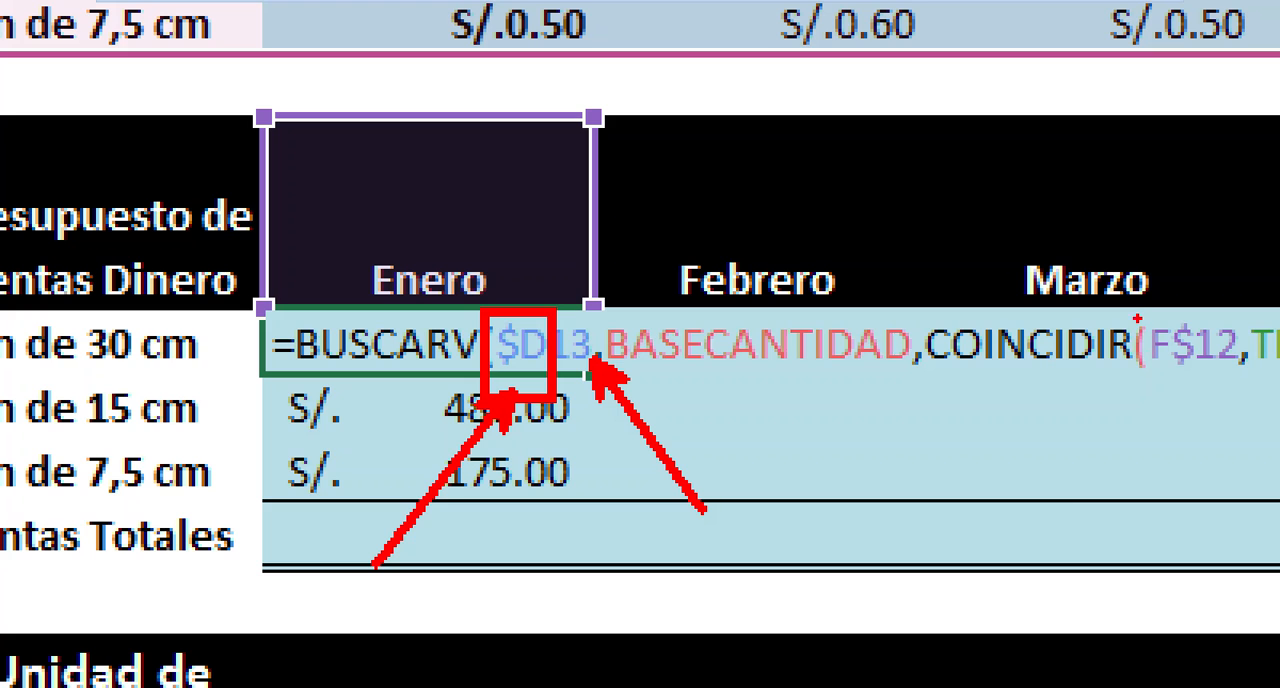
{"action": "mouse_move", "coordinate": [1138, 316]}
{"action": "left_mouse_down"}
{"action": "mouse_move", "coordinate": [1176, 398]}
{"action": "mouse_move", "coordinate": [1054, 520]}
{"action": "left_mouse_up"}
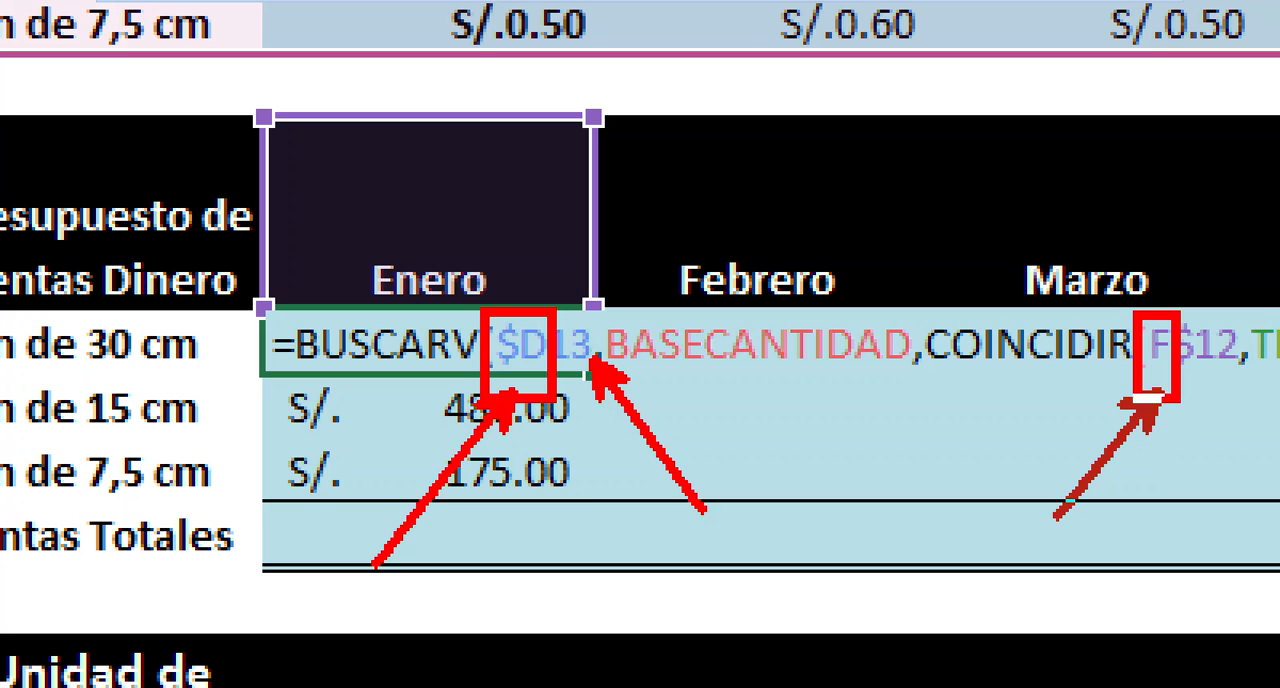
{"action": "mouse_move", "coordinate": [1262, 310]}
{"action": "left_mouse_down"}
{"action": "mouse_move", "coordinate": [1182, 386]}
{"action": "mouse_move", "coordinate": [1228, 505]}
{"action": "left_mouse_up"}
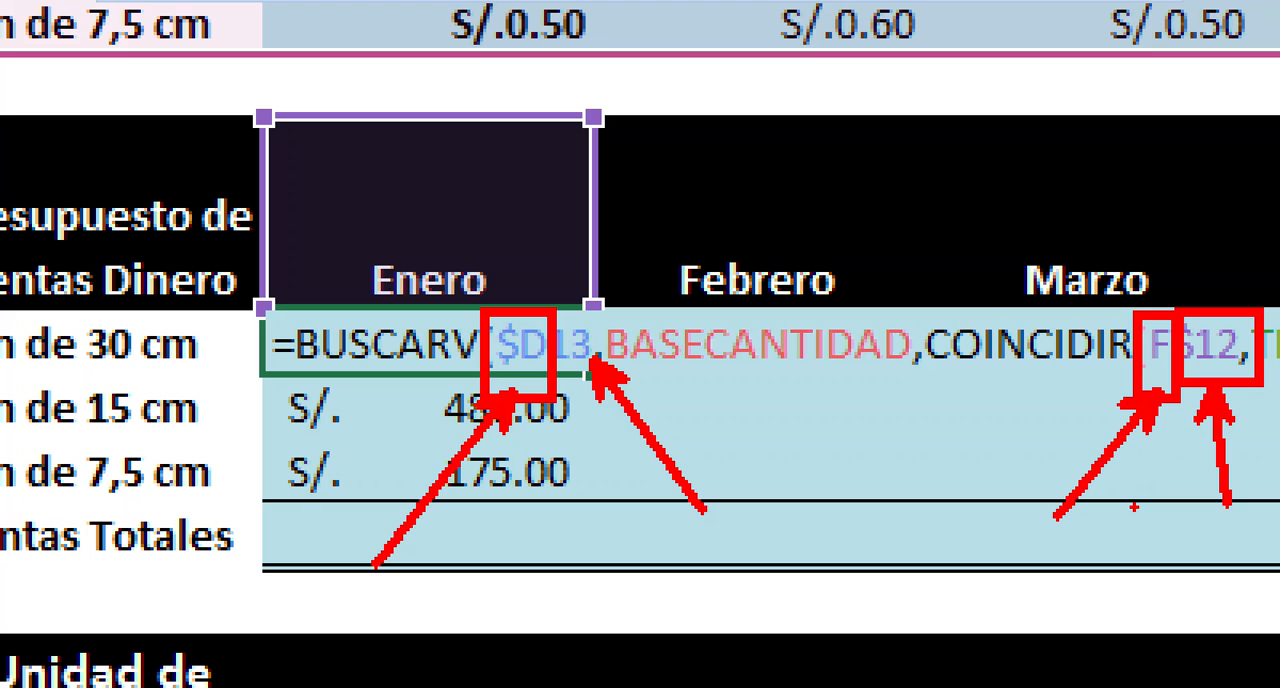
{"action": "key", "text": "e"}
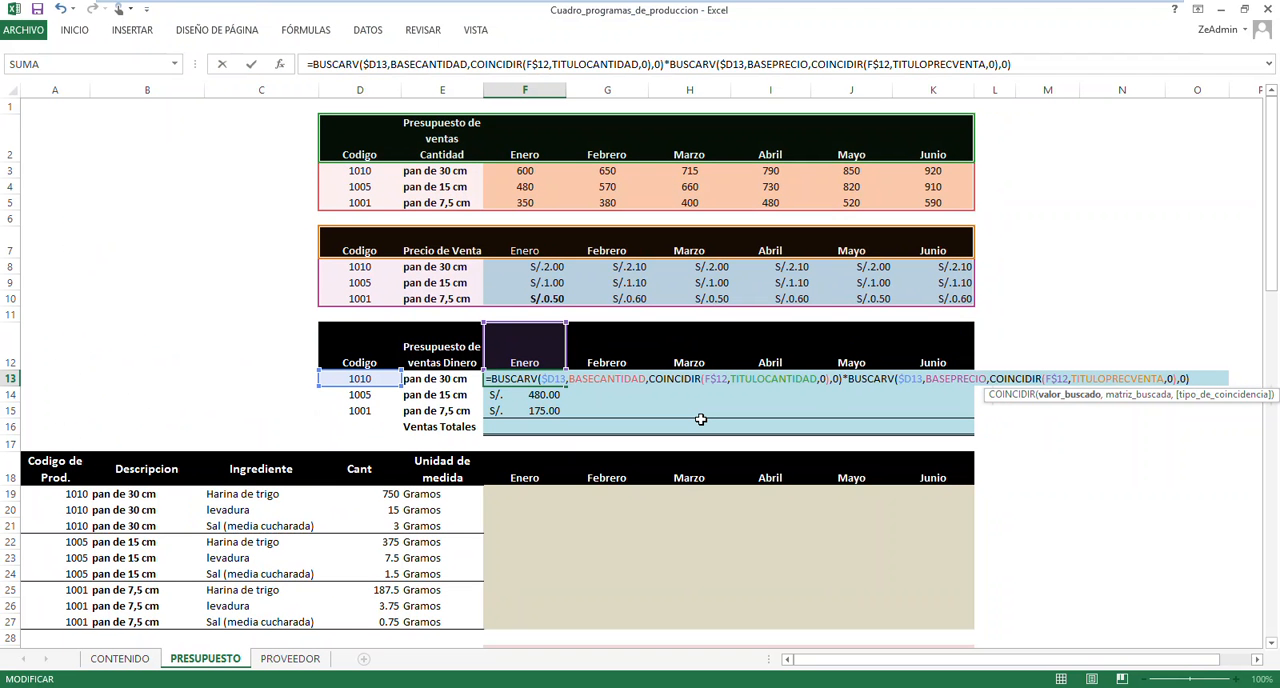
Commit the F13 formula and fill it across to K13 for the months Febrero to Junio
{"action": "key", "text": "Return"}
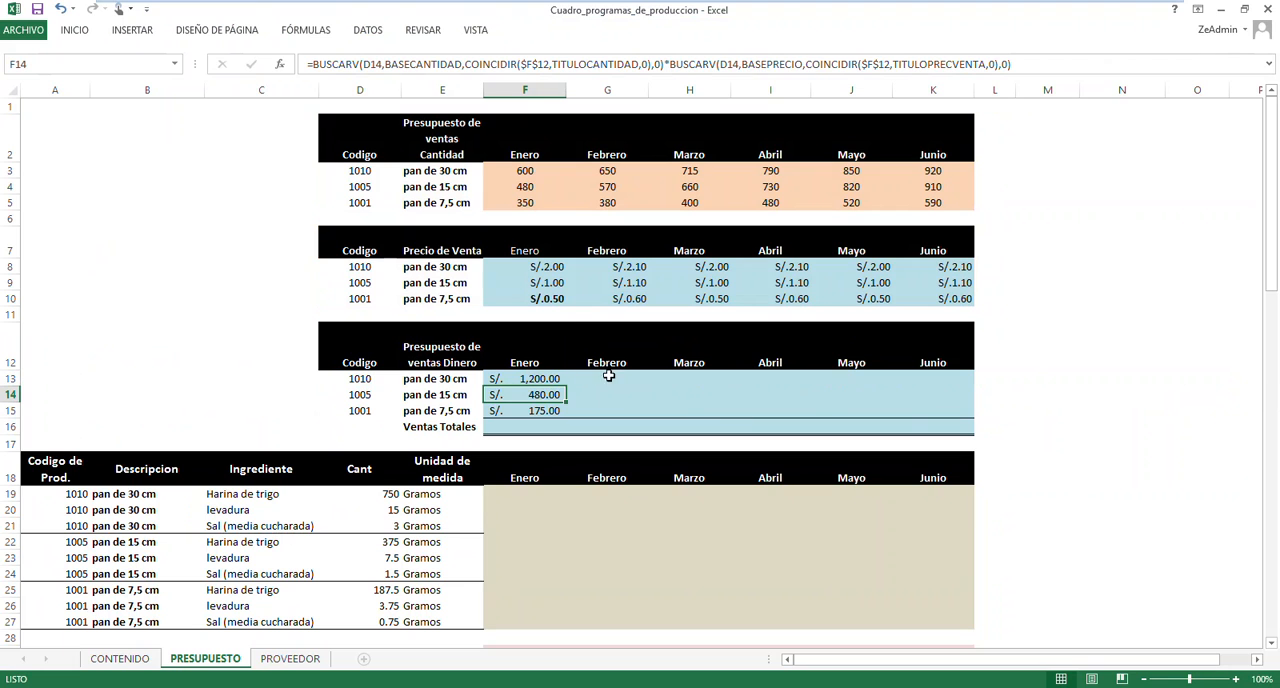
{"action": "left_click", "coordinate": [557, 380]}
{"action": "left_click_drag", "start_coordinate": [570, 386], "coordinate": [940, 396]}
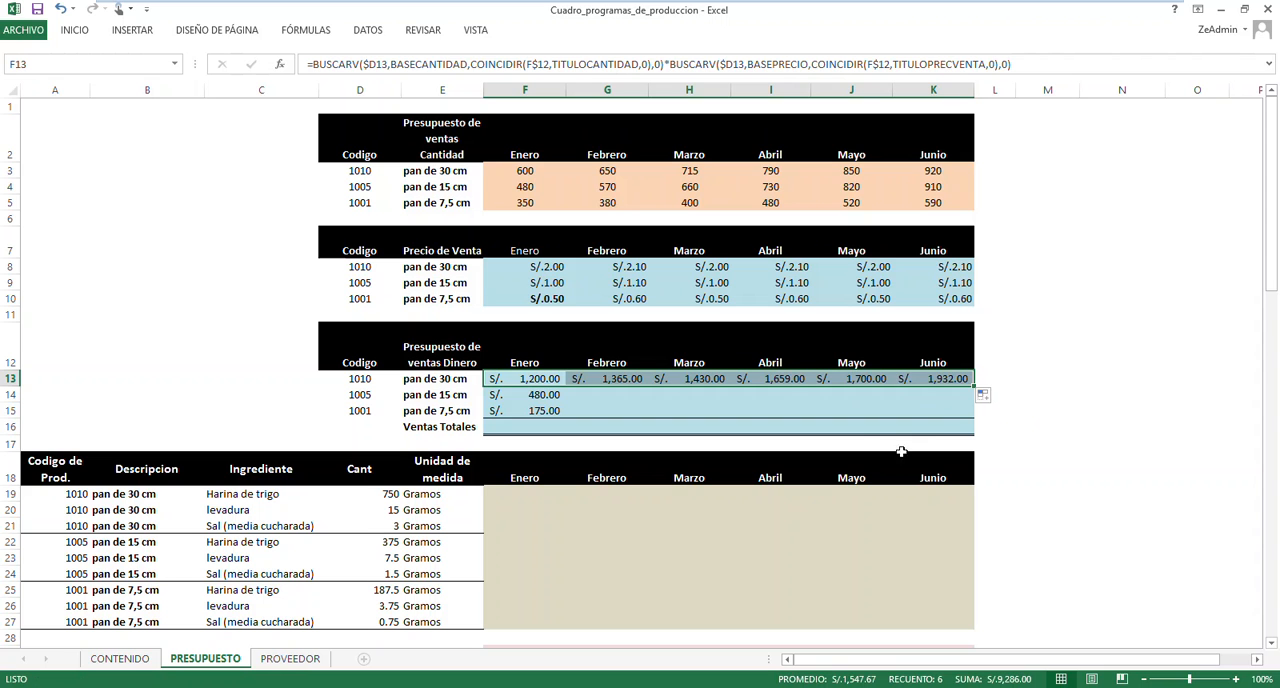
Reopen the F14 formula and change the first BUSCARV lookup value to $D14 and the first COINCIDIR lookup value to F$12
{"action": "left_click", "coordinate": [541, 395]}
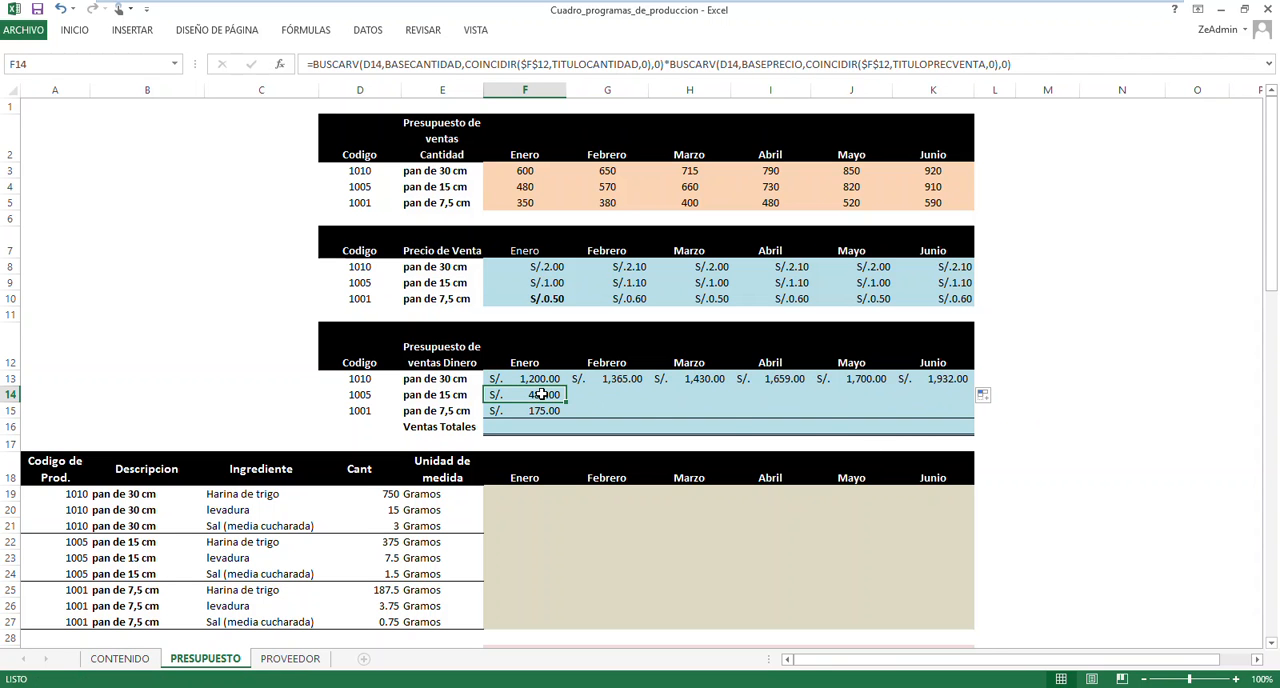
{"action": "double_click", "coordinate": [541, 395]}
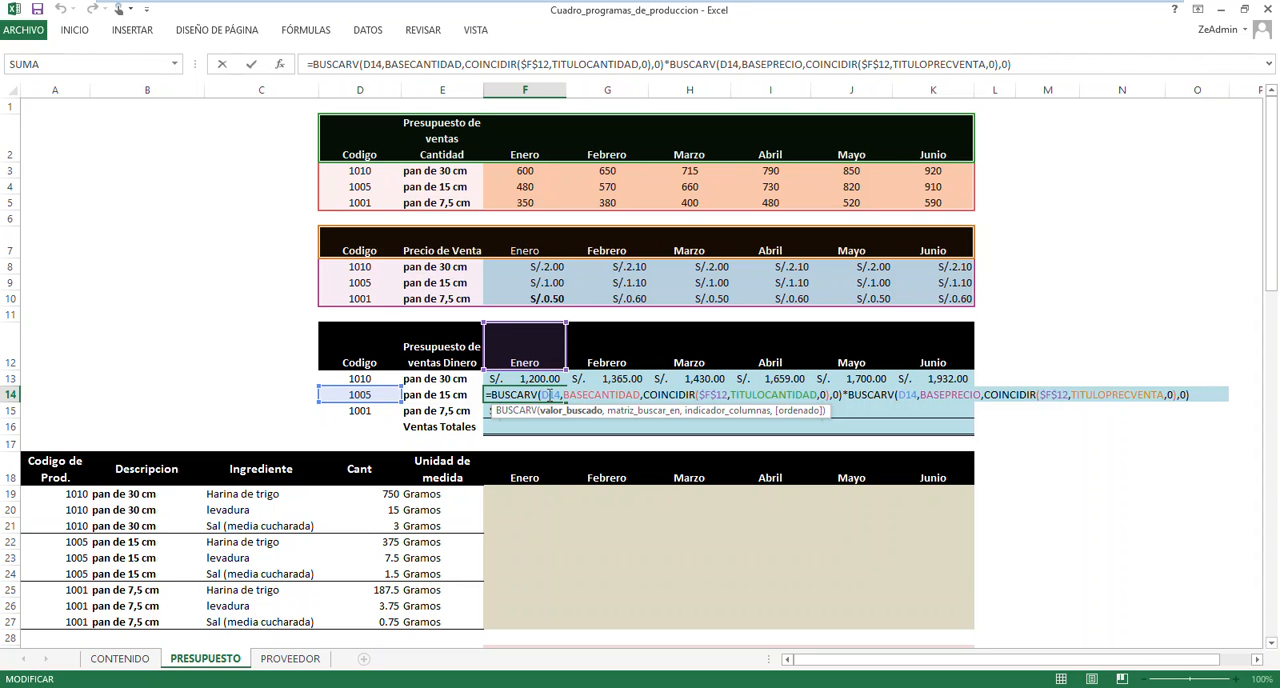
{"action": "type", "text": "$"}
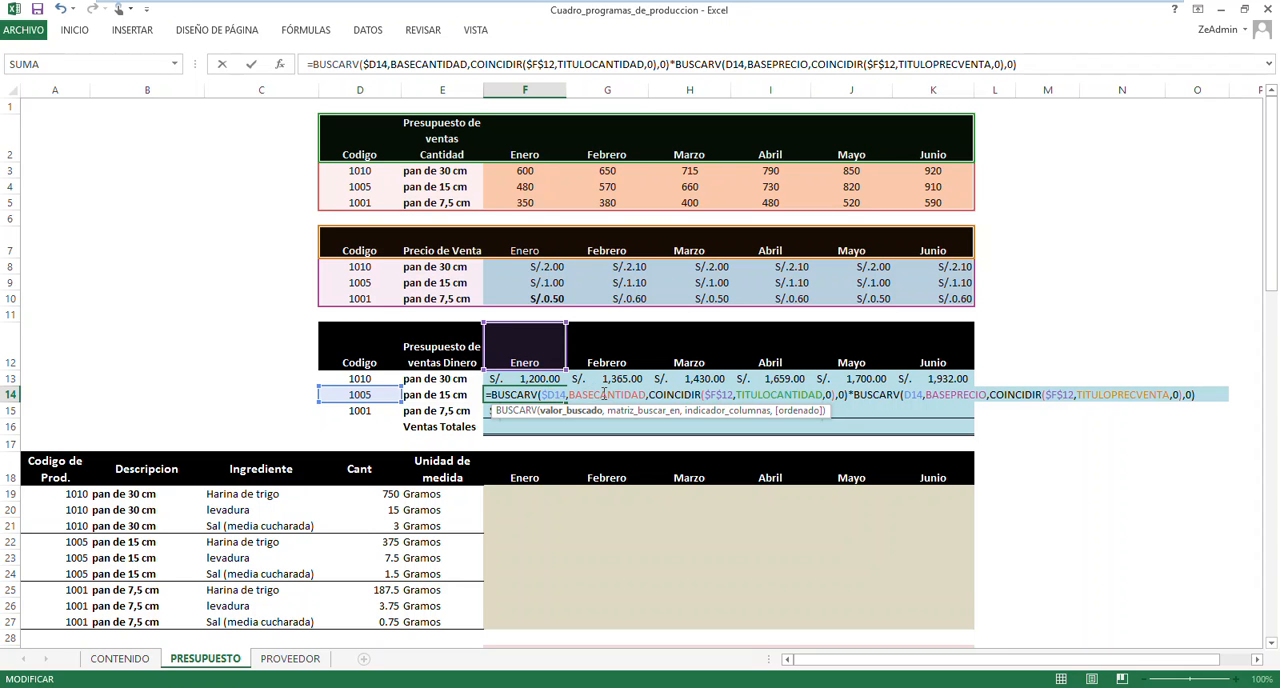
{"action": "left_click", "coordinate": [713, 395]}
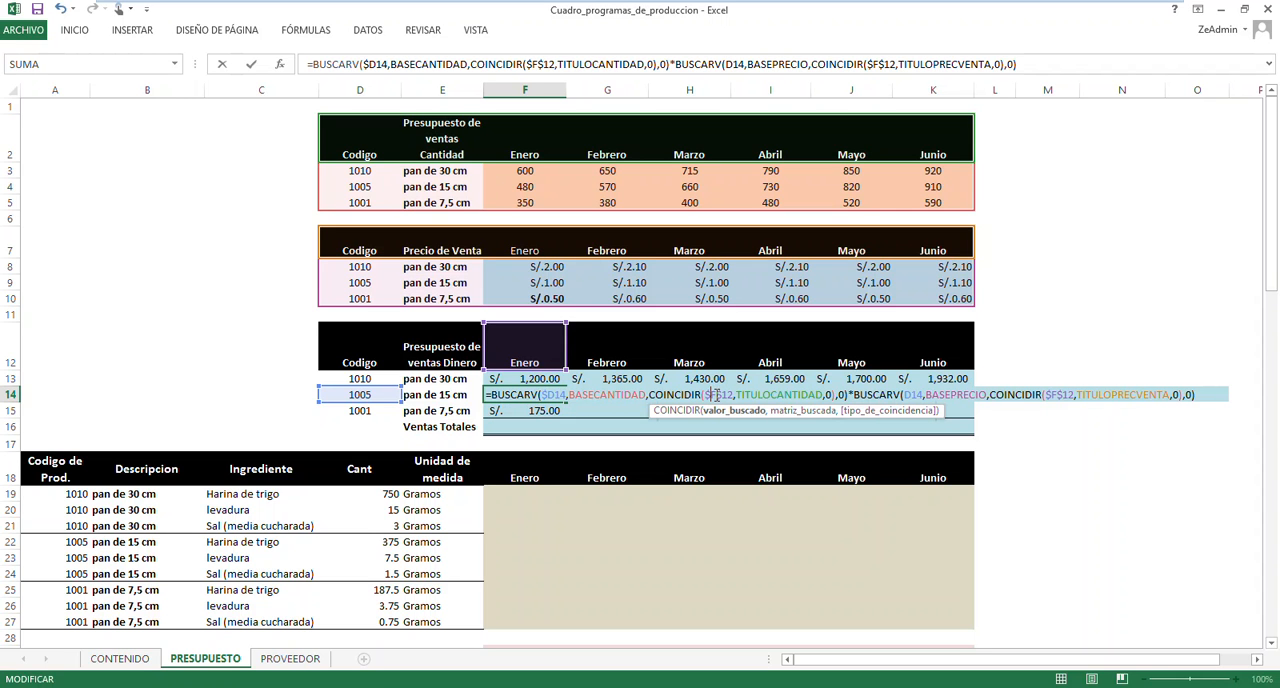
{"action": "left_click", "coordinate": [548, 395]}
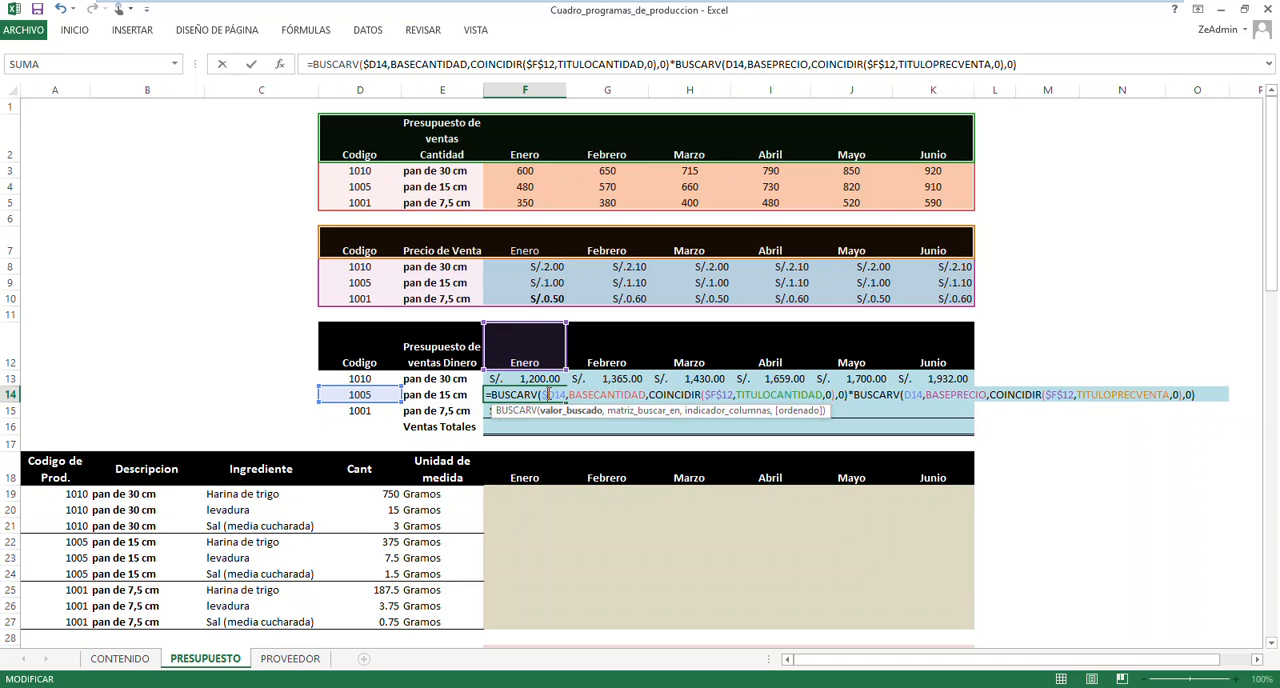
{"action": "key", "text": "F4"}
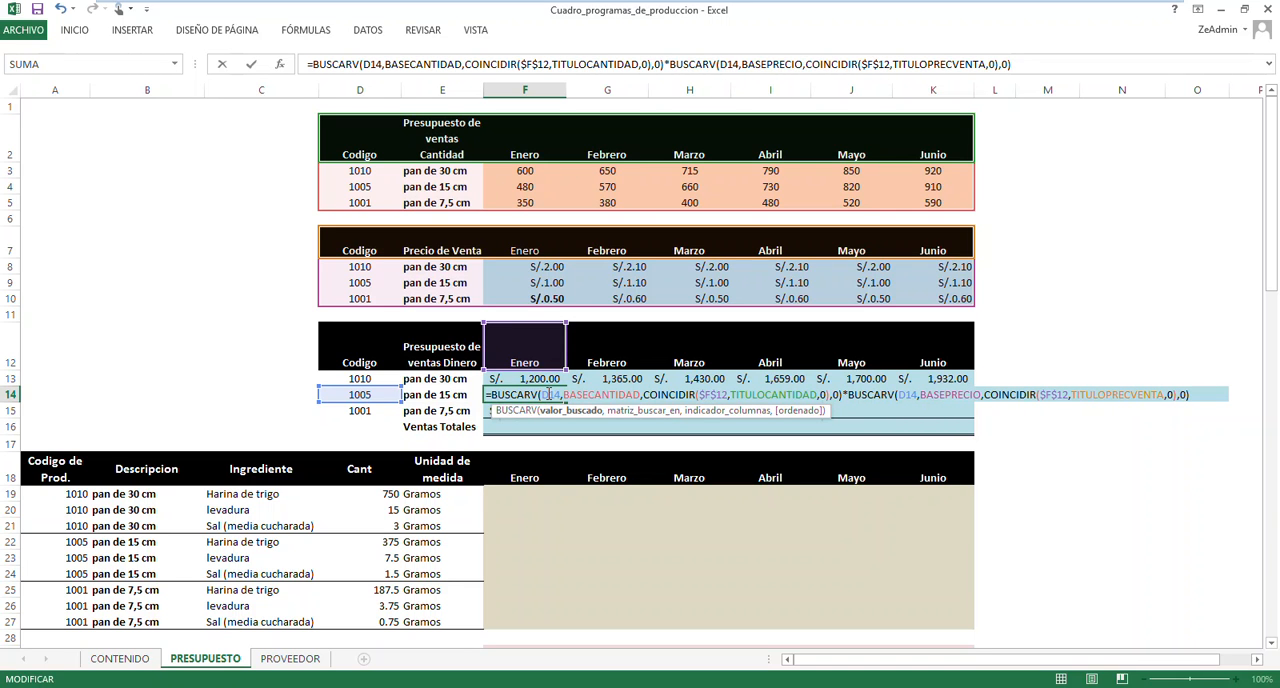
{"action": "key", "text": "F4"}
{"action": "key", "text": "F4"}
{"action": "key", "text": "F4"}
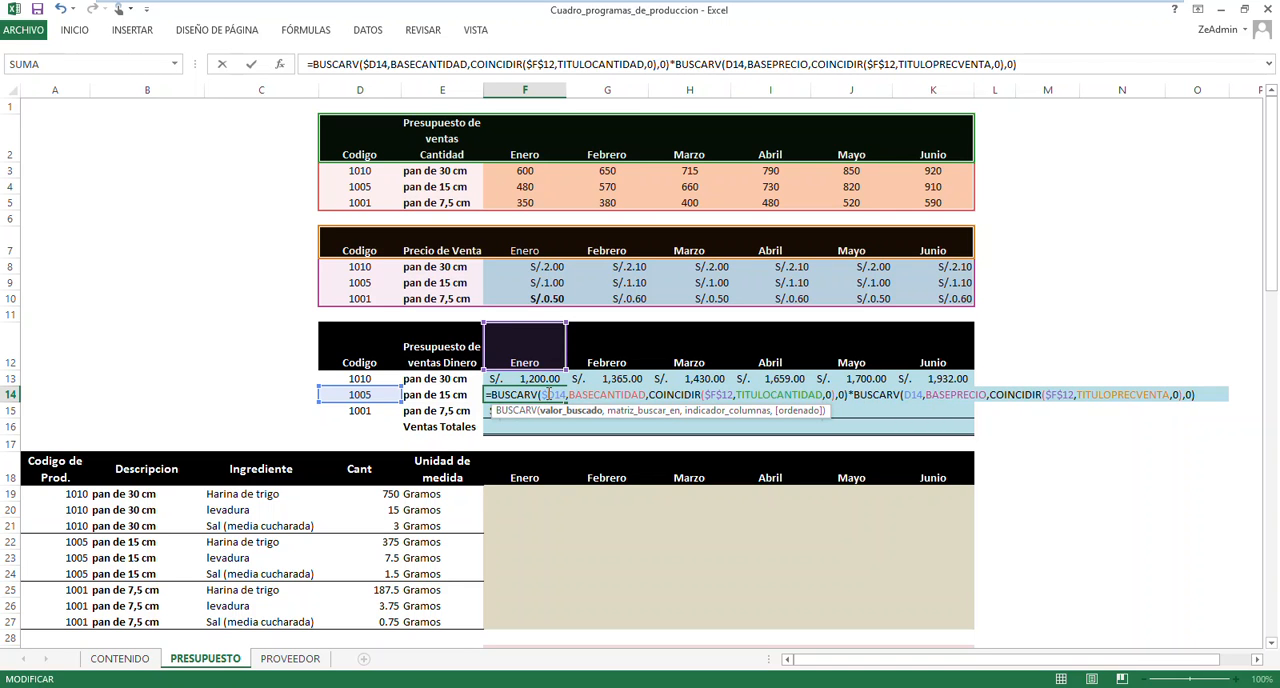
{"action": "left_click", "coordinate": [714, 396]}
{"action": "key", "text": "F4"}
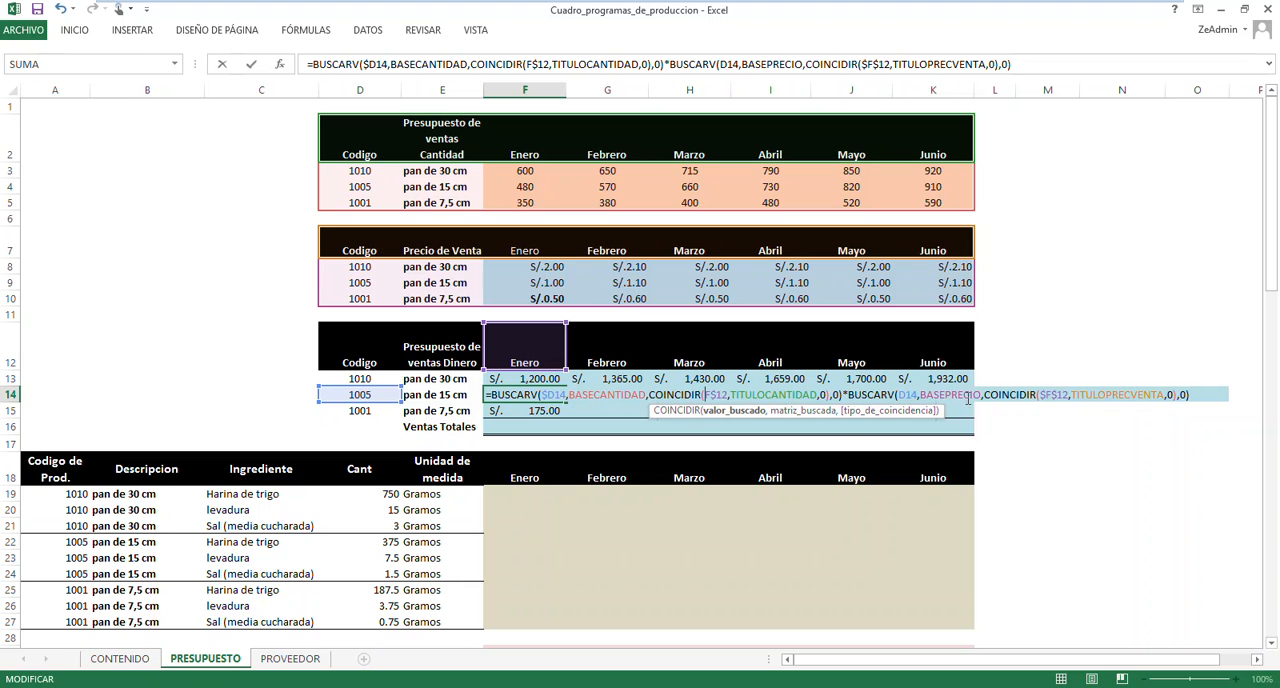
Change the second BUSCARV lookup value to $D14 and the second COINCIDIR lookup value to F$12 in the F14 formula
{"action": "left_click", "coordinate": [903, 396]}
{"action": "type", "text": "$"}
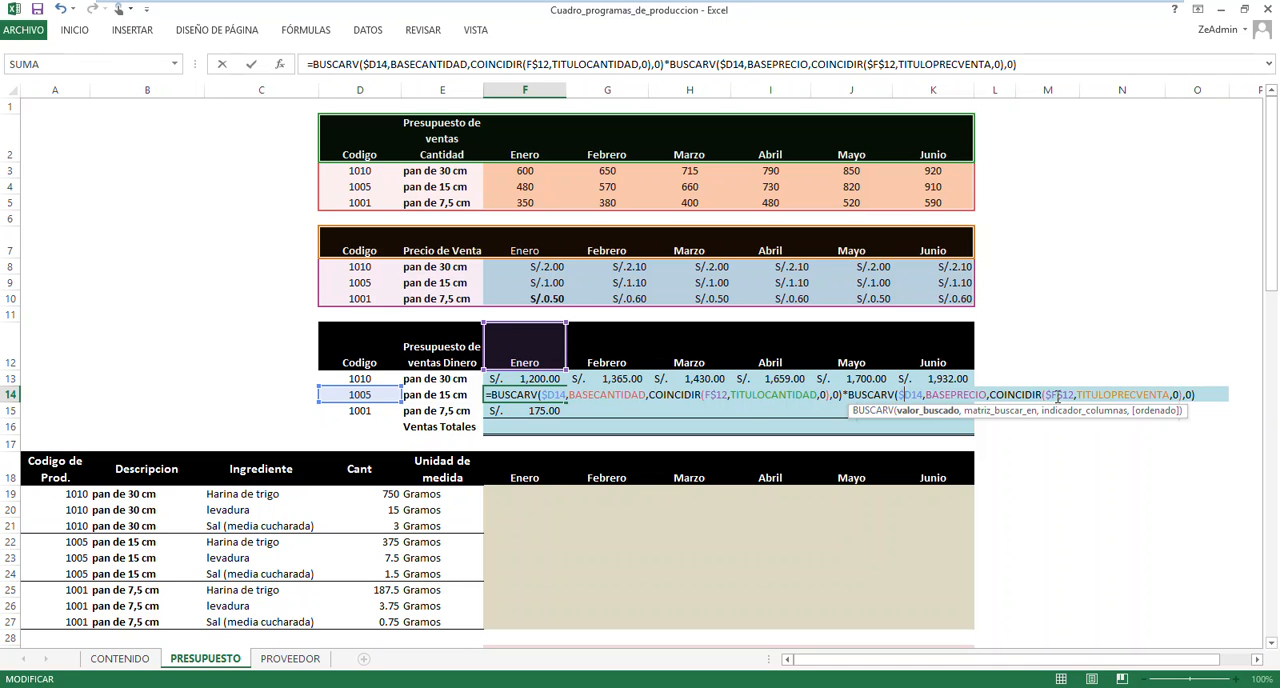
{"action": "left_click", "coordinate": [1048, 396]}
{"action": "key", "text": "BackSpace"}
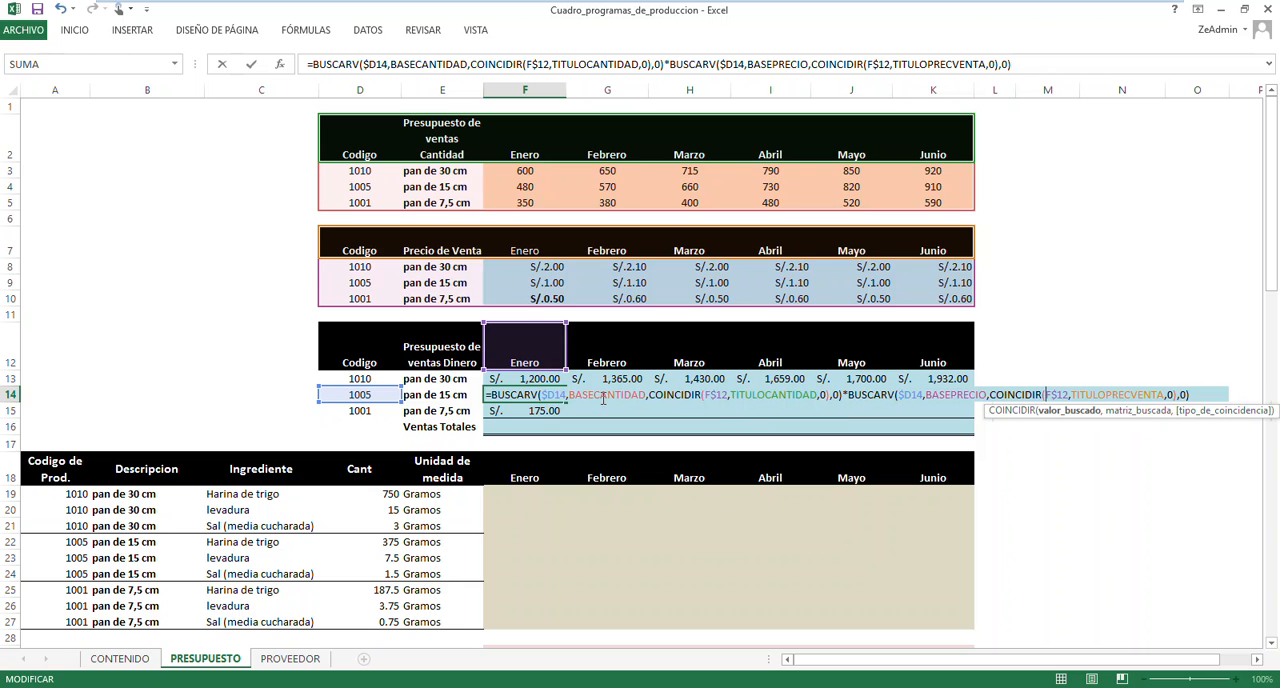
Commit the F14 formula and fill it across to K14 for the months Febrero to Junio
{"action": "key", "text": "Return"}
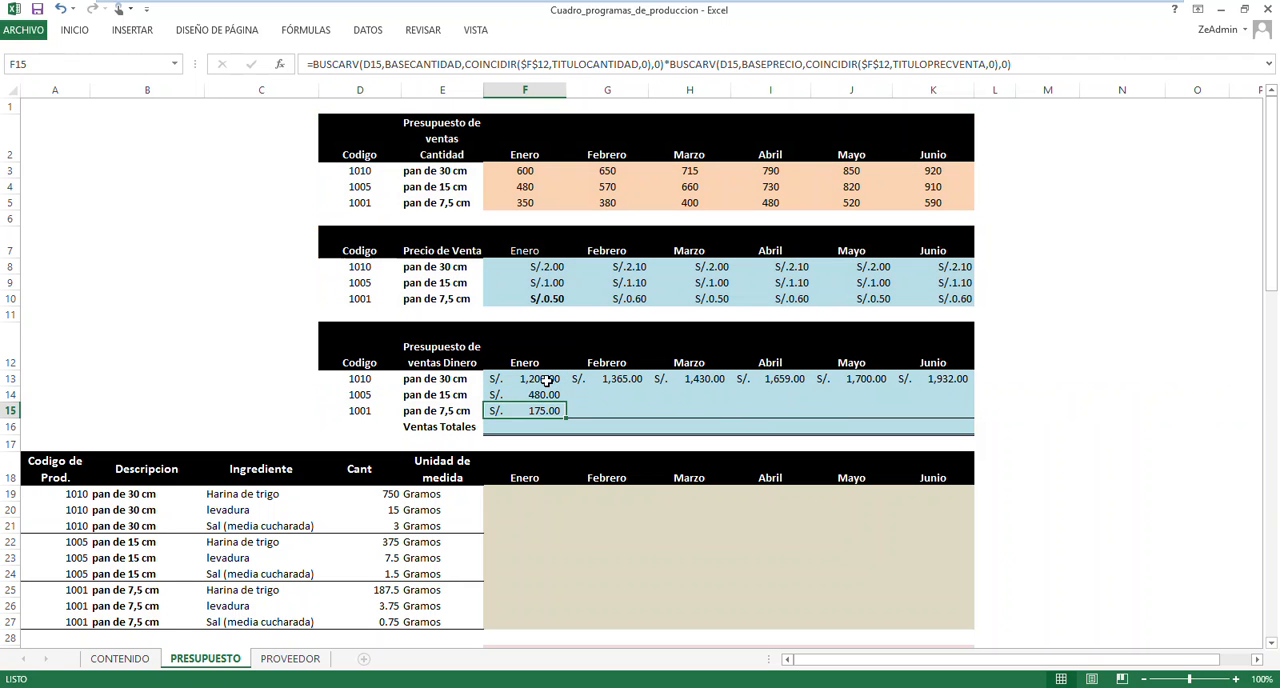
{"action": "left_click", "coordinate": [543, 380]}
{"action": "left_click", "coordinate": [545, 398]}
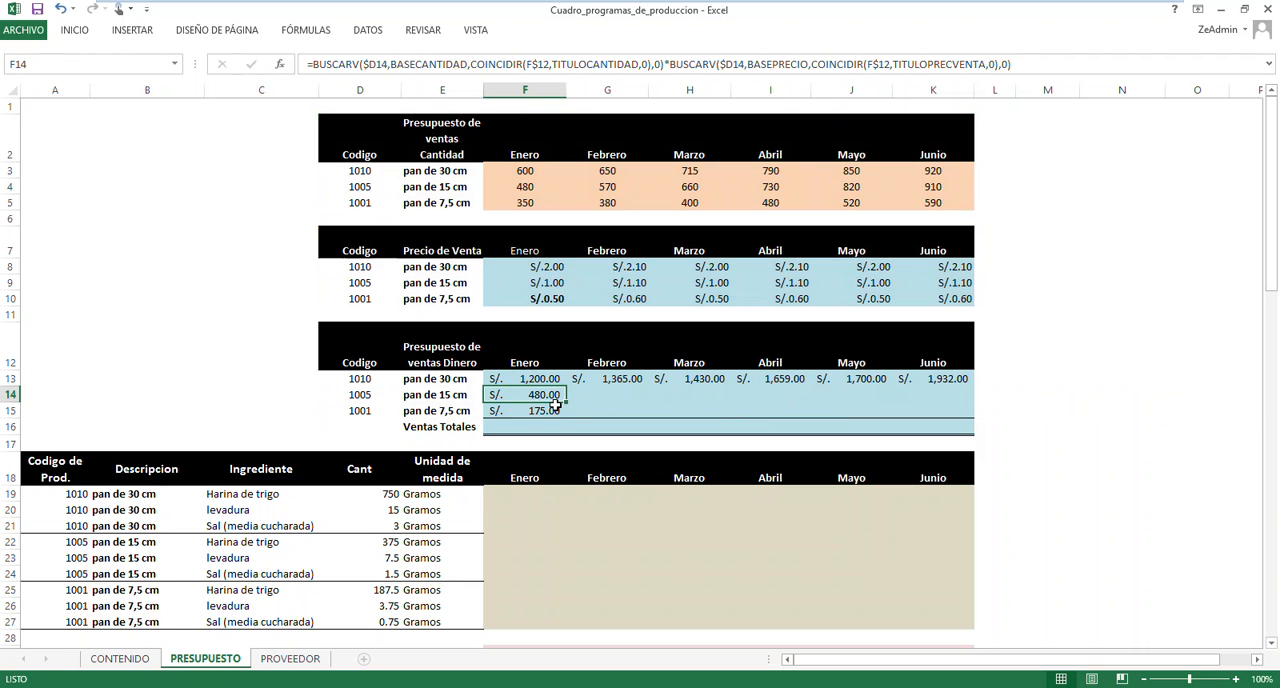
{"action": "left_click_drag", "start_coordinate": [569, 403], "coordinate": [940, 408]}
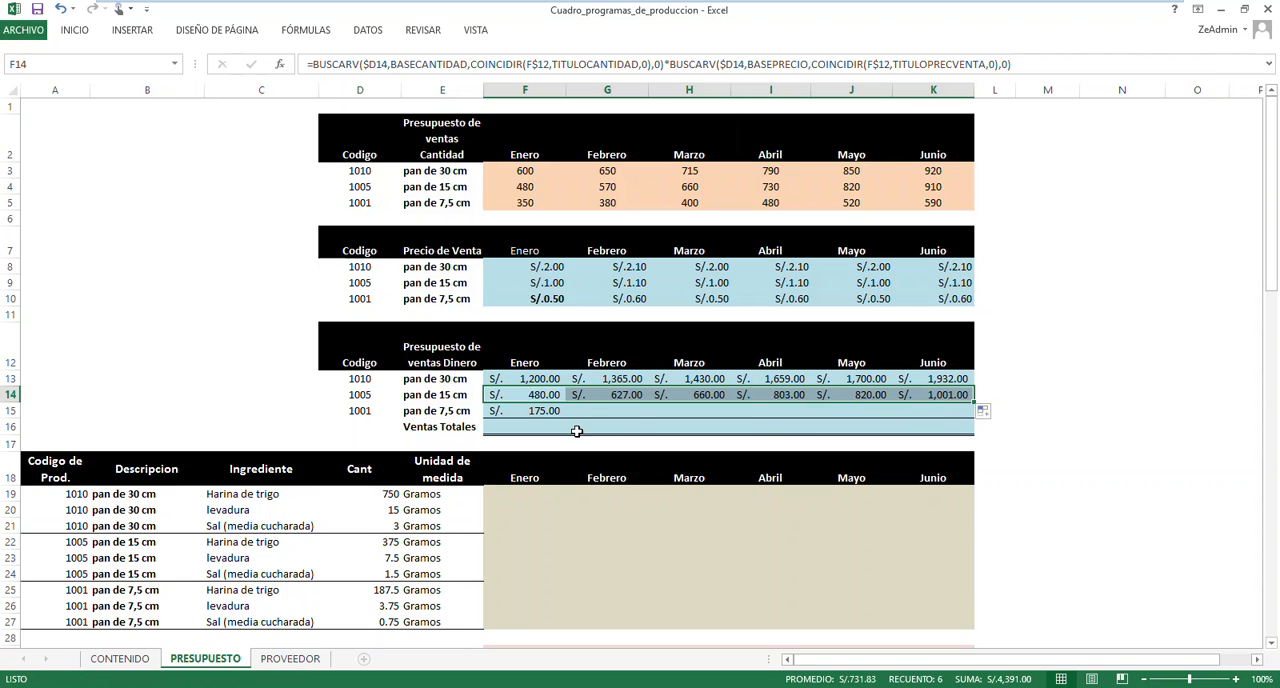
Reopen the F15 formula and change the first BUSCARV lookup value to $D15 and the first COINCIDIR lookup value to F$12
{"action": "left_click", "coordinate": [545, 410]}
{"action": "double_click", "coordinate": [545, 410]}
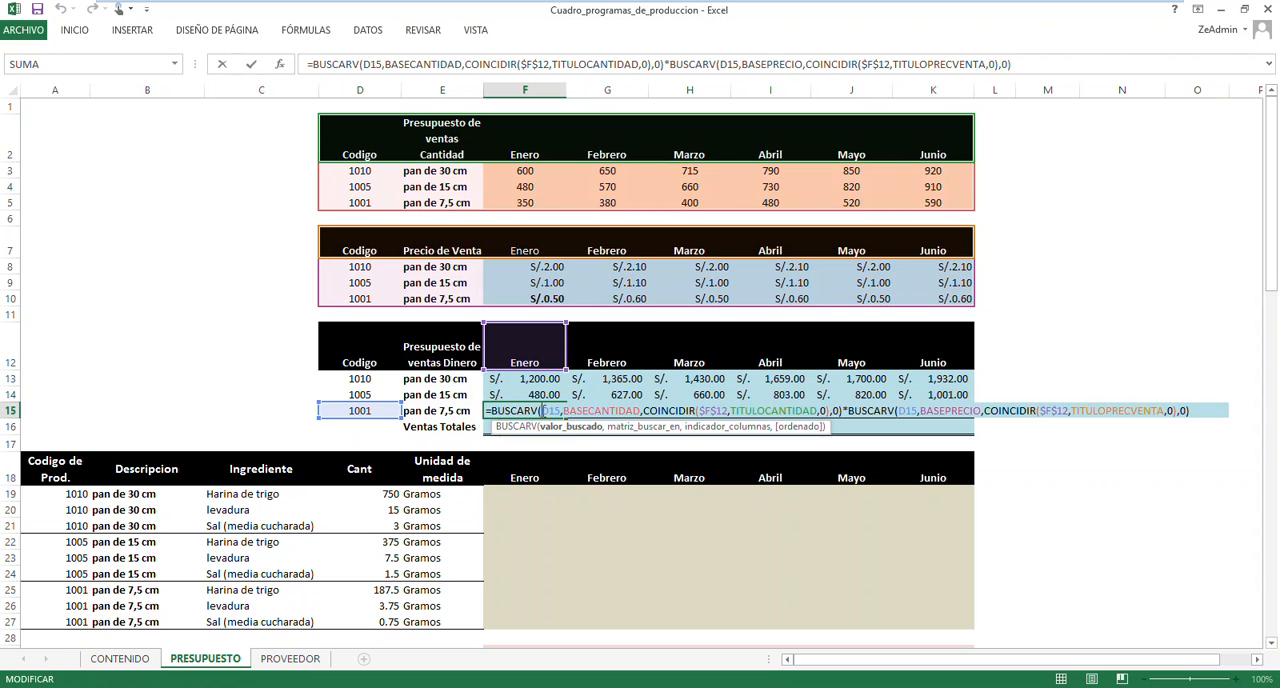
{"action": "type", "text": "$"}
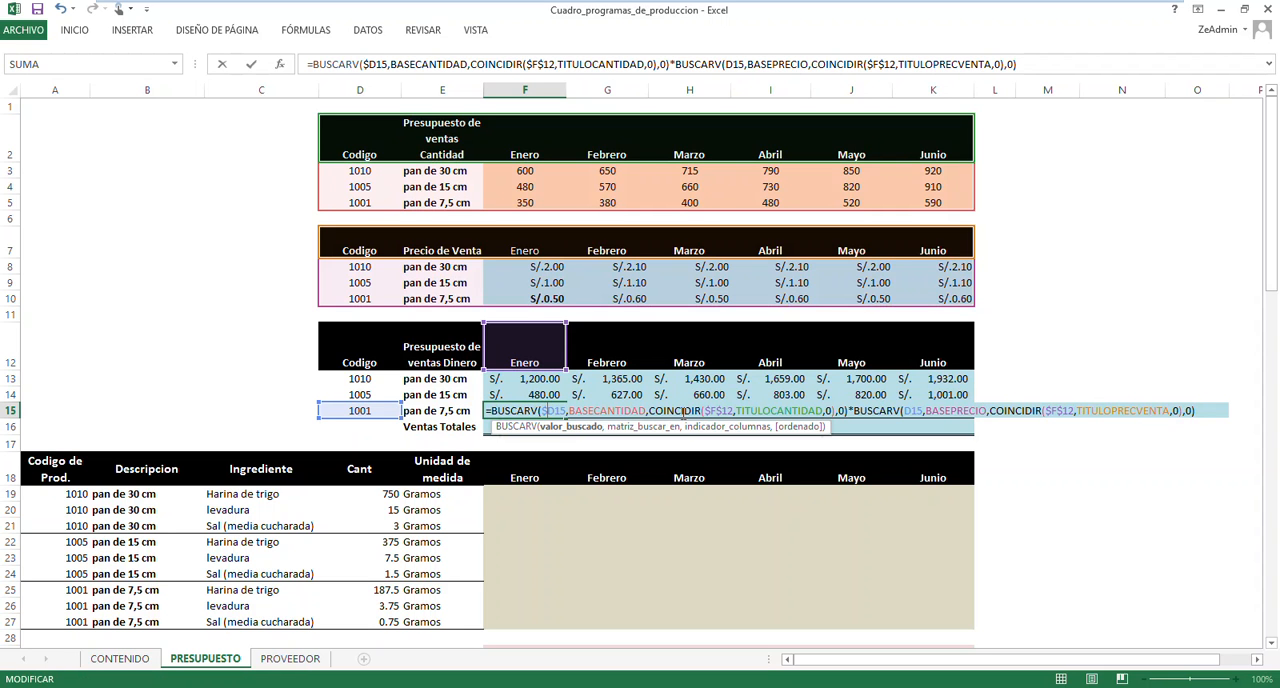
{"action": "left_click", "coordinate": [713, 410]}
{"action": "key", "text": "BackSpace"}
Change the second BUSCARV lookup value to $D15 and the second COINCIDIR lookup value to F$12 in the F15 formula
{"action": "left_click", "coordinate": [899, 411]}
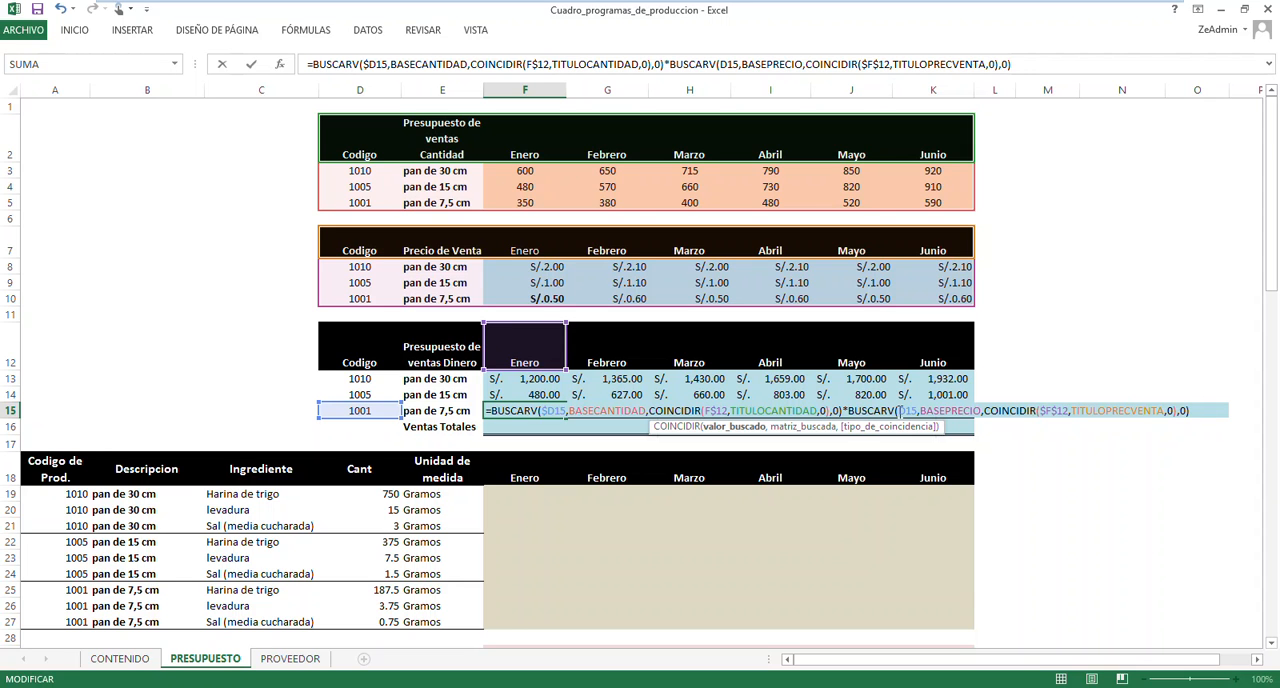
{"action": "type", "text": "$"}
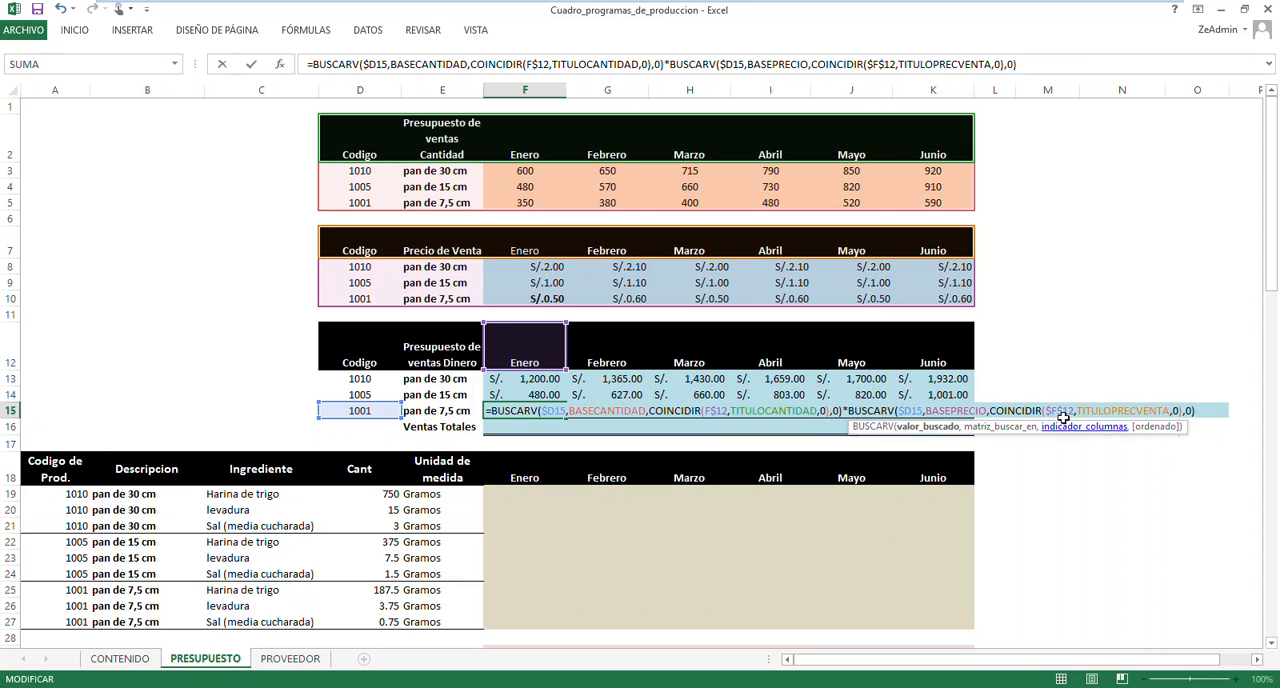
{"action": "left_click", "coordinate": [1052, 411]}
{"action": "key", "text": "BackSpace"}
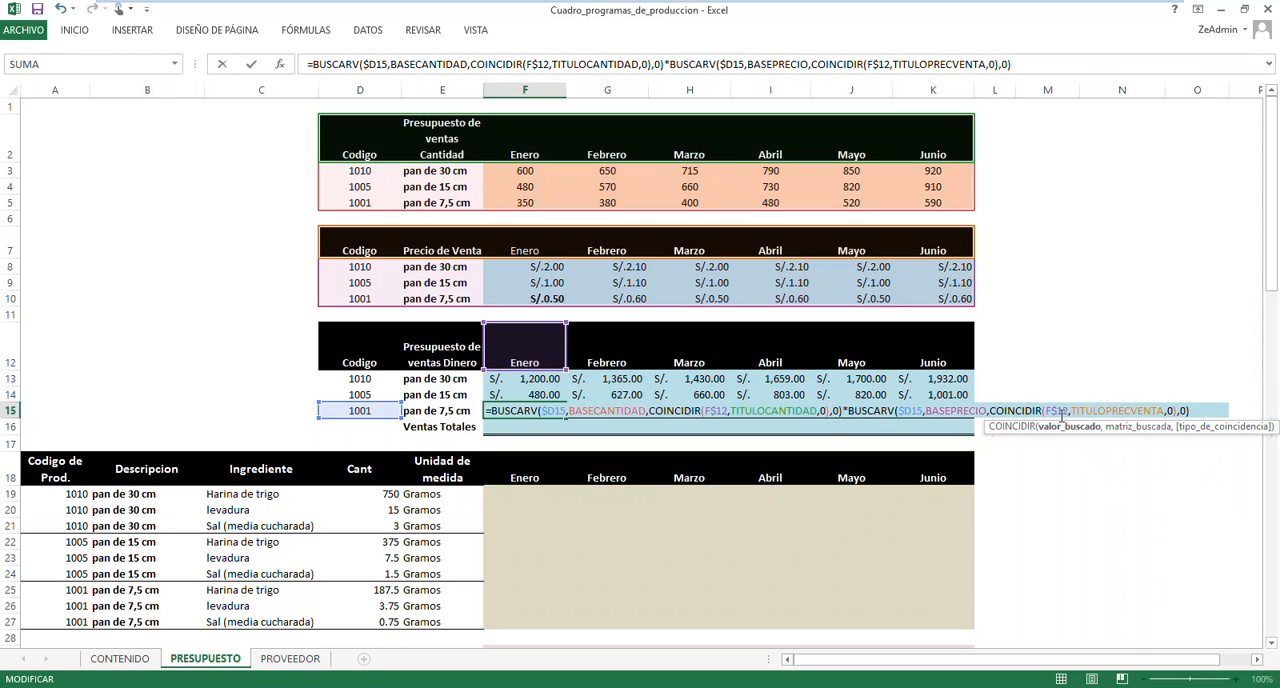
Commit the F15 formula and fill it across to K15 for the months Febrero to Junio
{"action": "key", "text": "Return"}
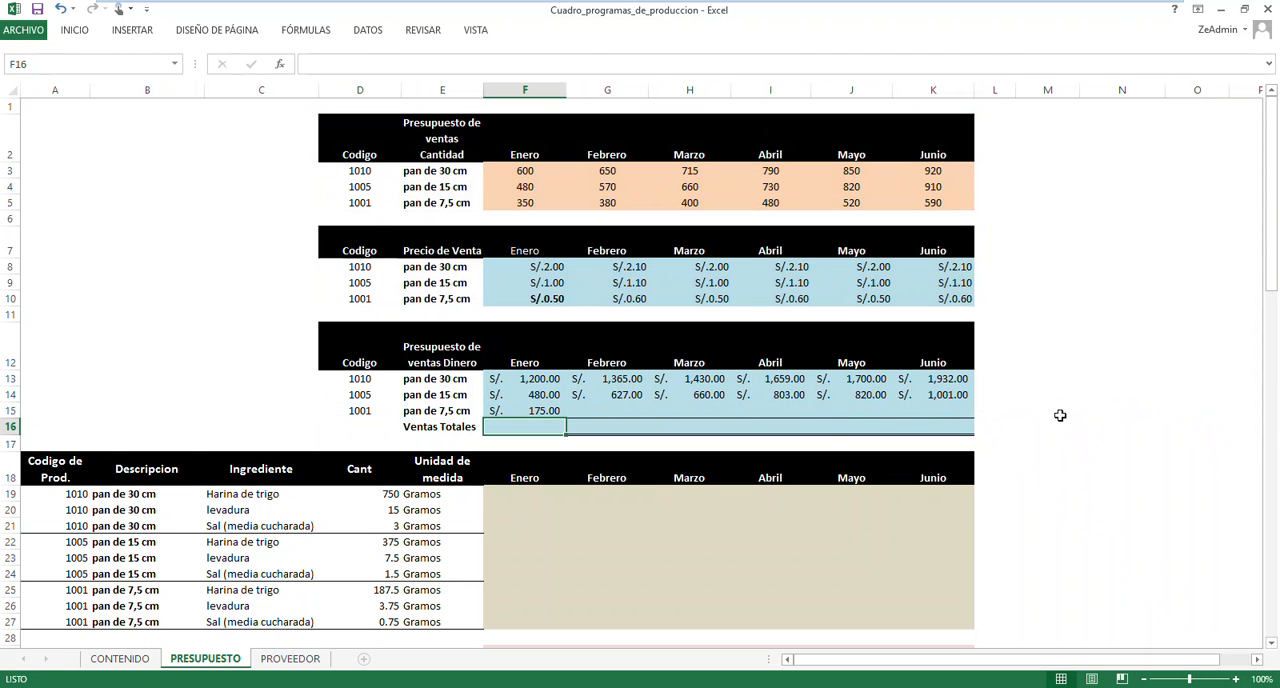
{"action": "left_click", "coordinate": [550, 412]}
{"action": "left_click_drag", "start_coordinate": [580, 419], "coordinate": [965, 420]}
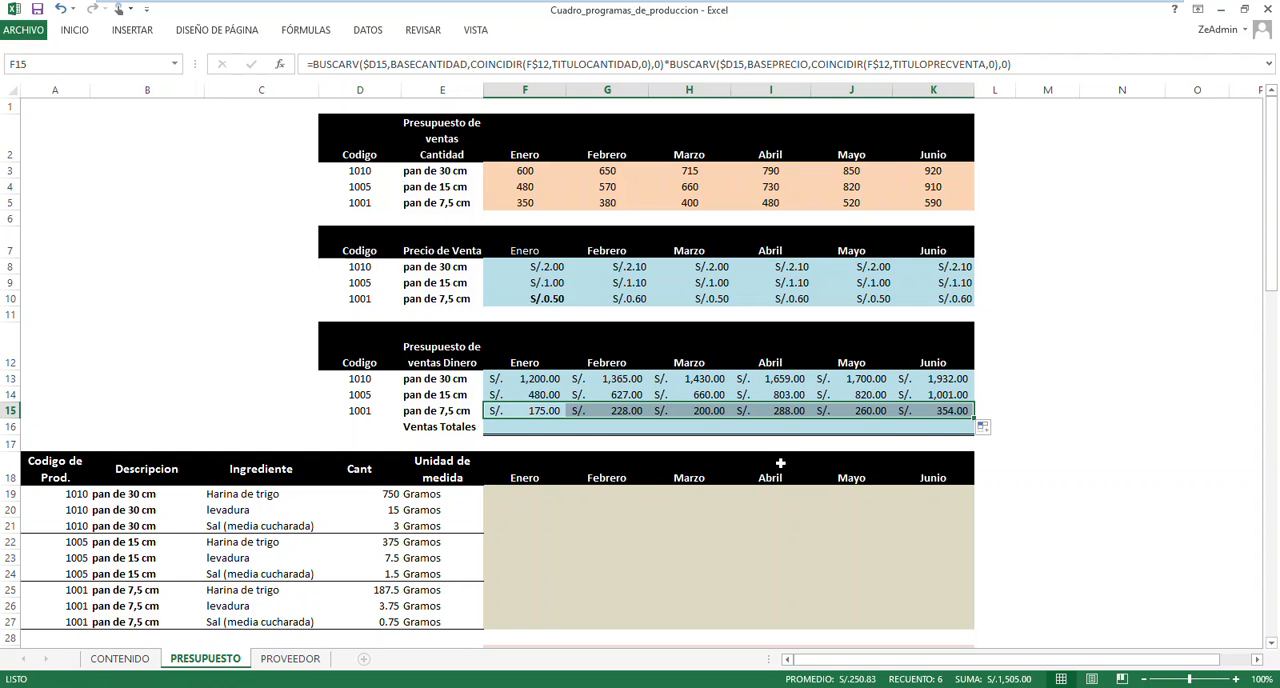
Total the Enero sales of the three products in the Ventas Totales cell F16 with Autosuma over F13:F15
{"action": "left_click", "coordinate": [535, 428]}
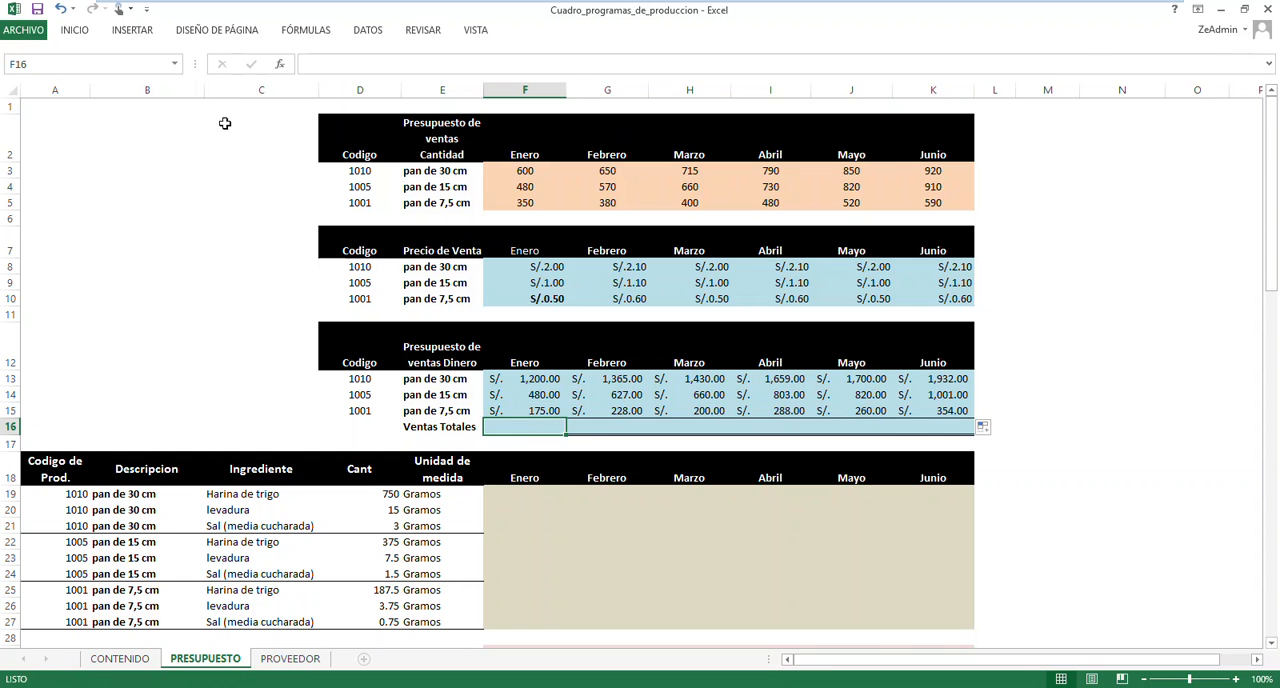
{"action": "left_click", "coordinate": [84, 32]}
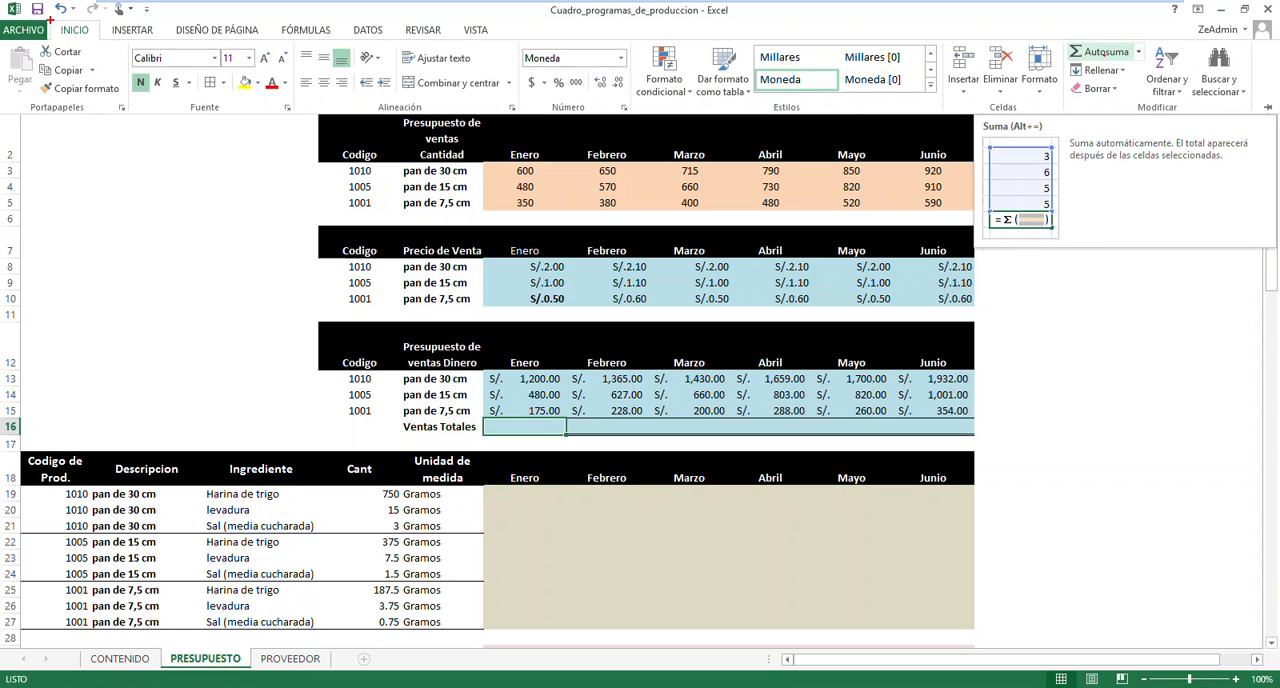
{"action": "left_click_drag", "start_coordinate": [46, 17], "coordinate": [99, 47]}
{"action": "mouse_move", "coordinate": [1062, 37]}
{"action": "left_mouse_down"}
{"action": "mouse_move", "coordinate": [1088, 63]}
{"action": "mouse_move", "coordinate": [1153, 68]}
{"action": "mouse_move", "coordinate": [1024, 127]}
{"action": "mouse_move", "coordinate": [547, 427]}
{"action": "left_mouse_up"}
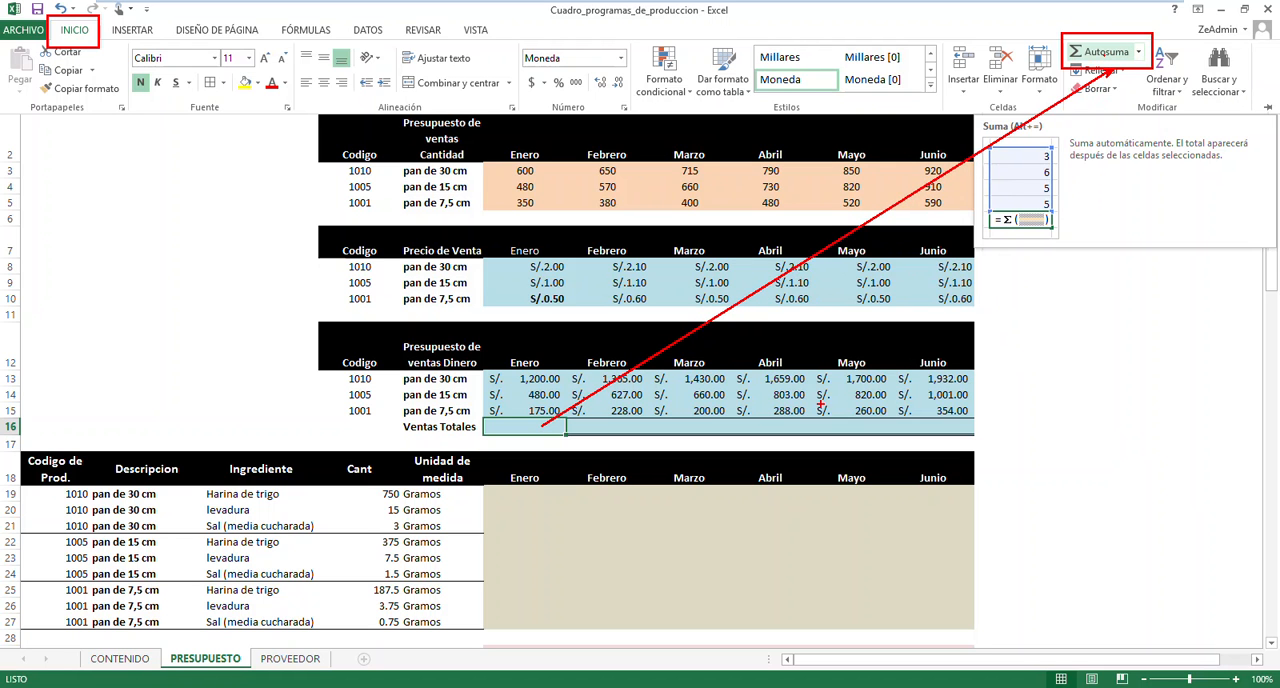
{"action": "key", "text": "Escape"}
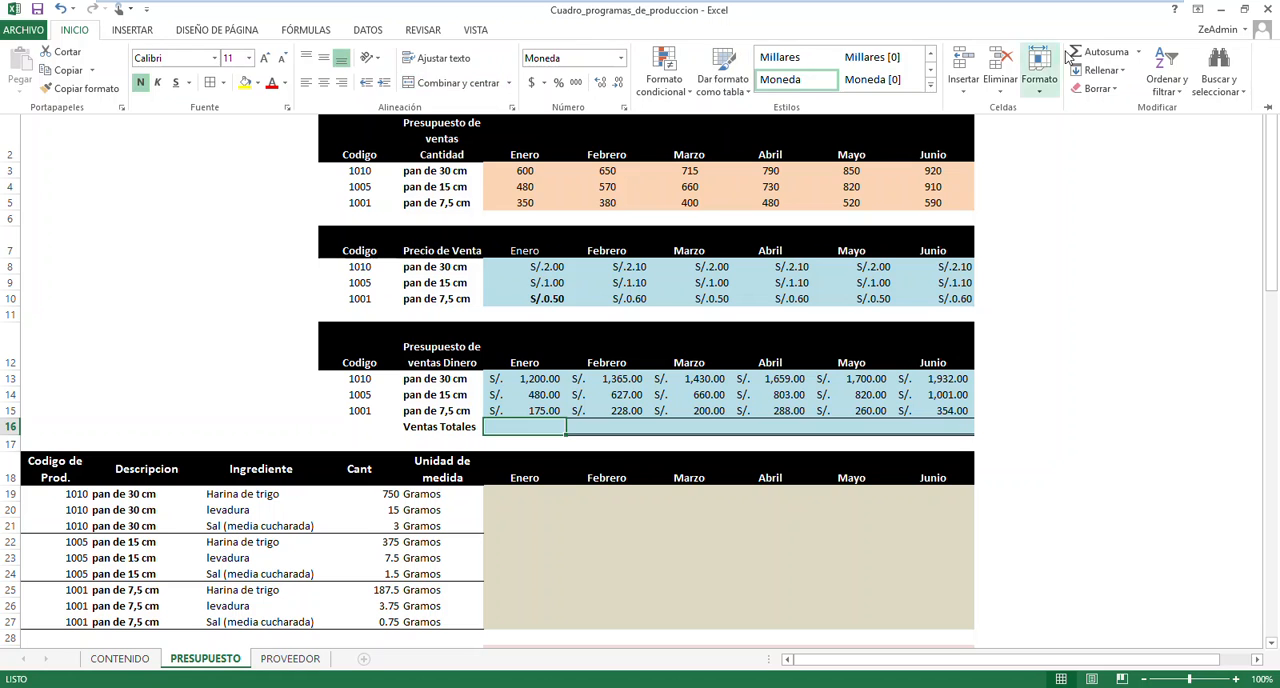
{"action": "left_click", "coordinate": [1100, 52]}
{"action": "key", "text": "Return"}
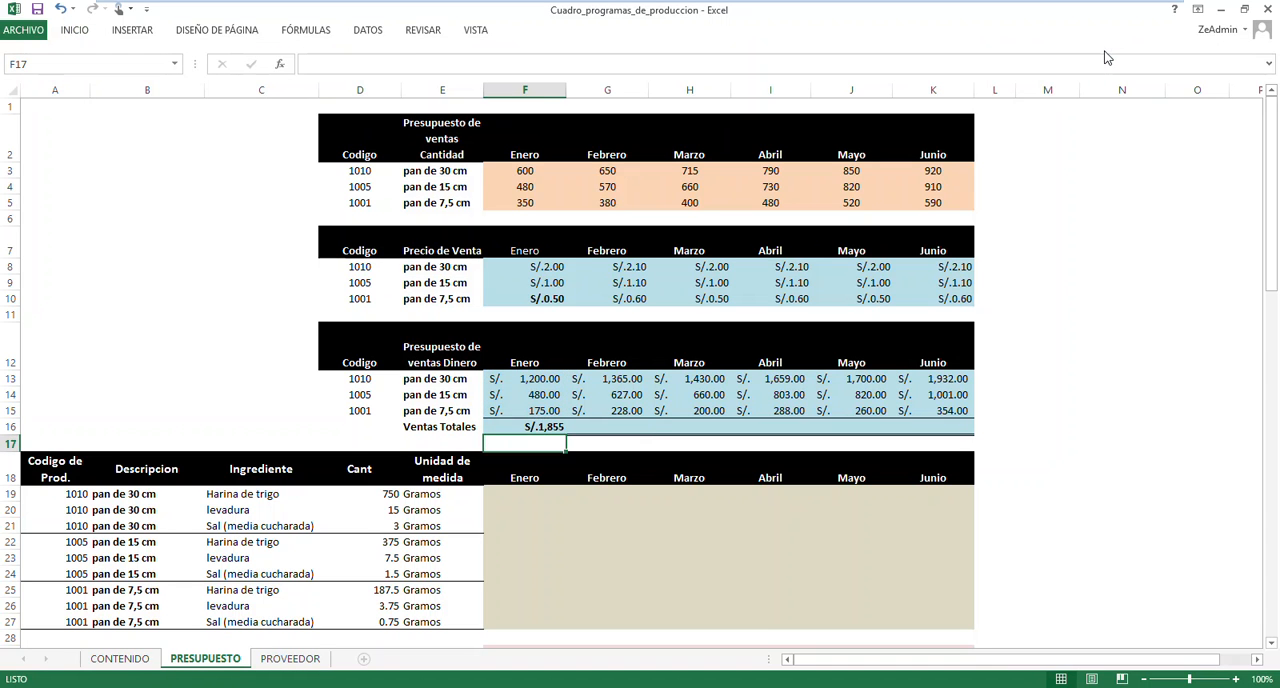
Fill the Ventas Totales sum from F16 across to K16 for the months Febrero to Junio
{"action": "left_click", "coordinate": [545, 425]}
{"action": "left_click_drag", "start_coordinate": [566, 434], "coordinate": [948, 434]}
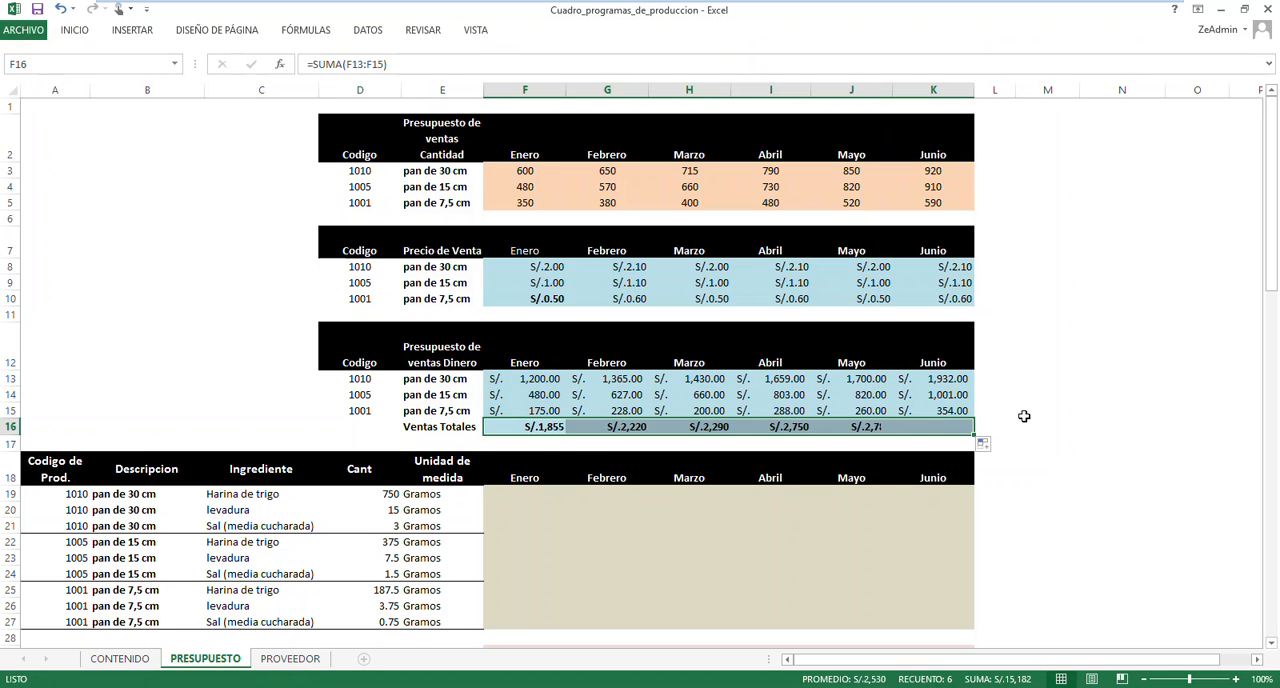
{"action": "left_click", "coordinate": [1025, 394]}
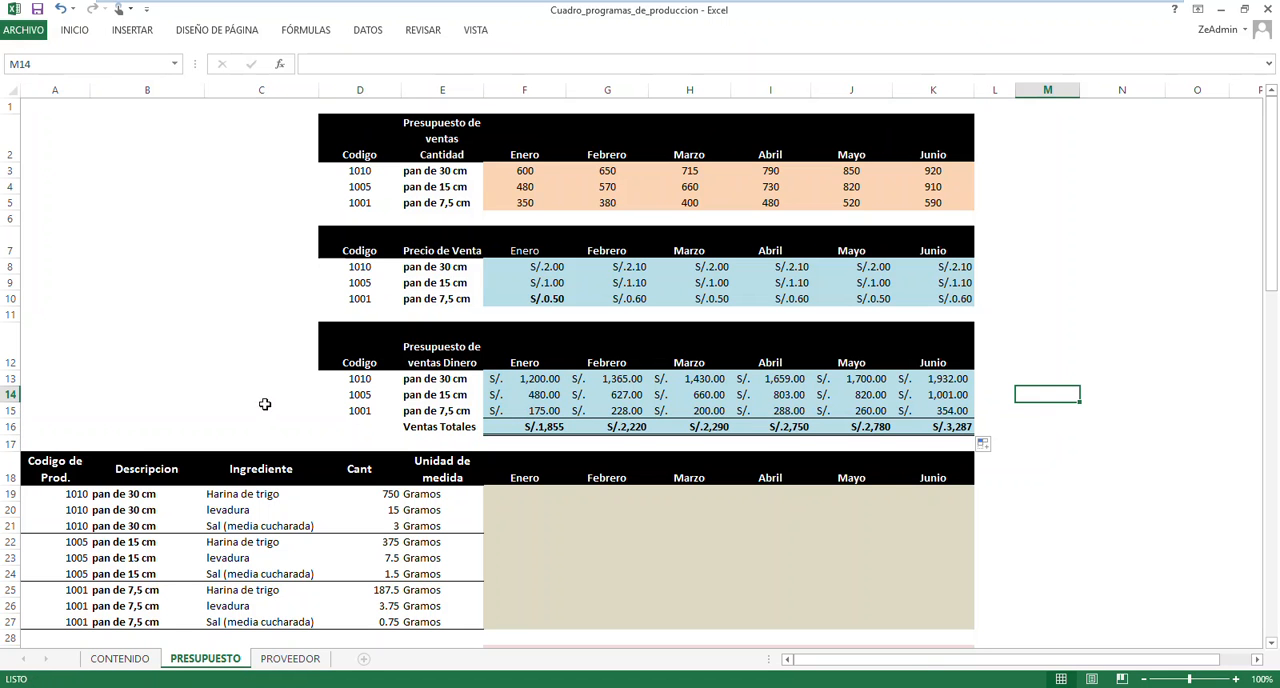
Review the sales formulas and Ventas Totales sums against the empty ingredient, cost and Utilidad sections below
{"action": "scroll", "coordinate": [234, 388], "scroll_direction": "down", "scroll_amount": 2}
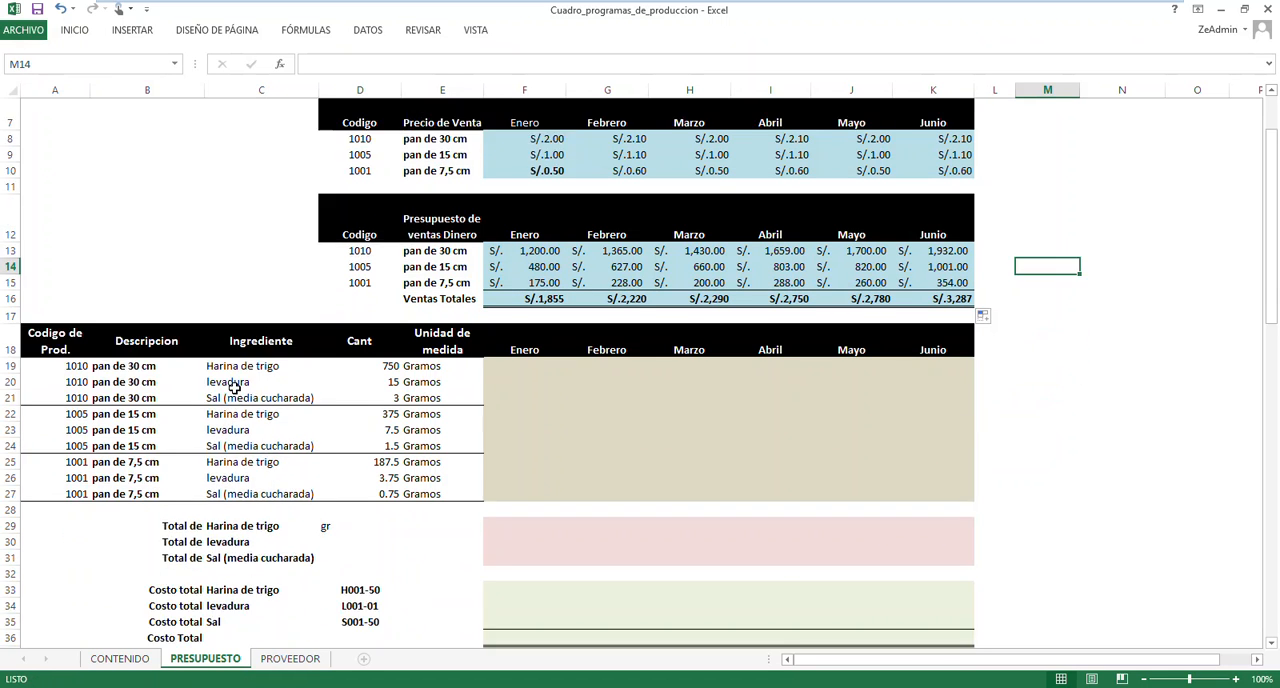
{"action": "left_click", "coordinate": [536, 252]}
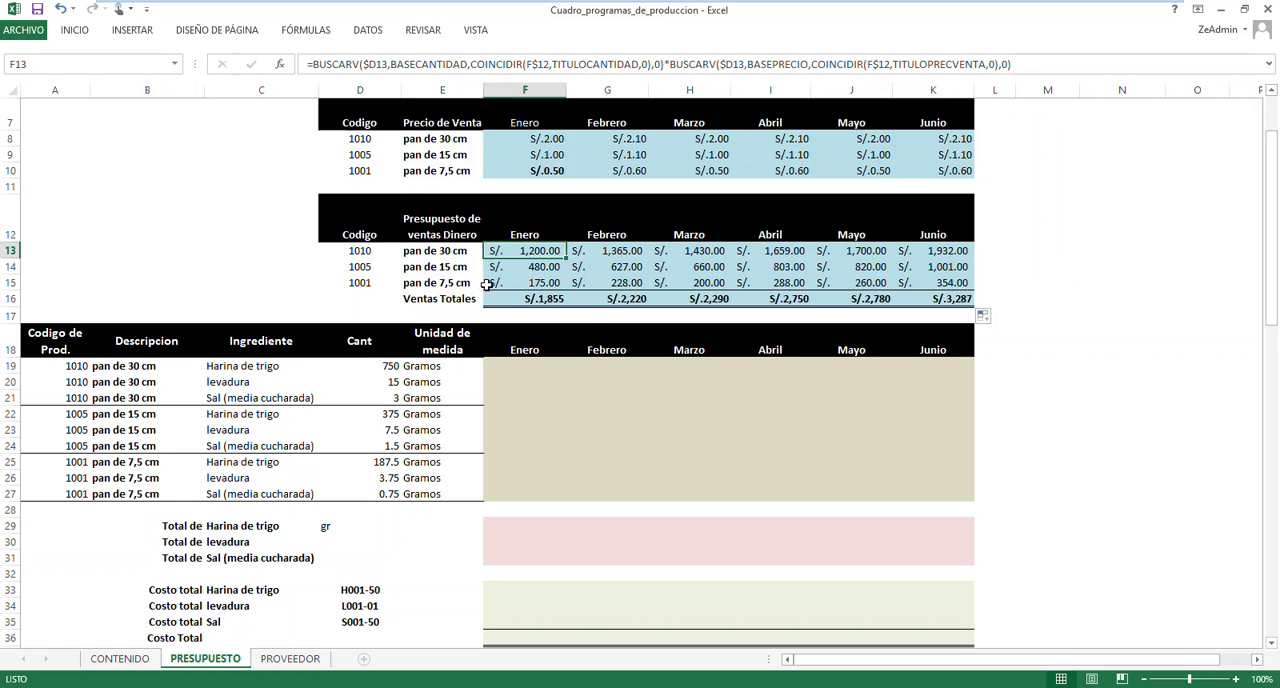
{"action": "left_click", "coordinate": [537, 299]}
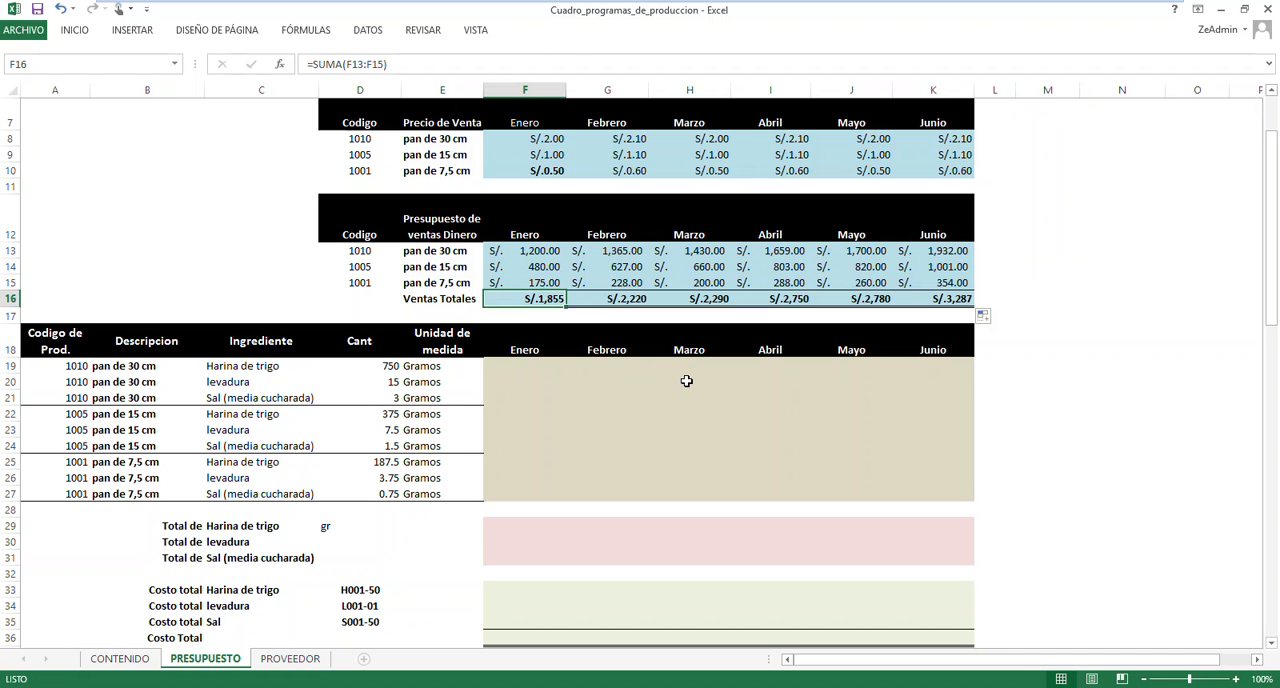
{"action": "scroll", "coordinate": [690, 380], "scroll_direction": "down", "scroll_amount": 1}
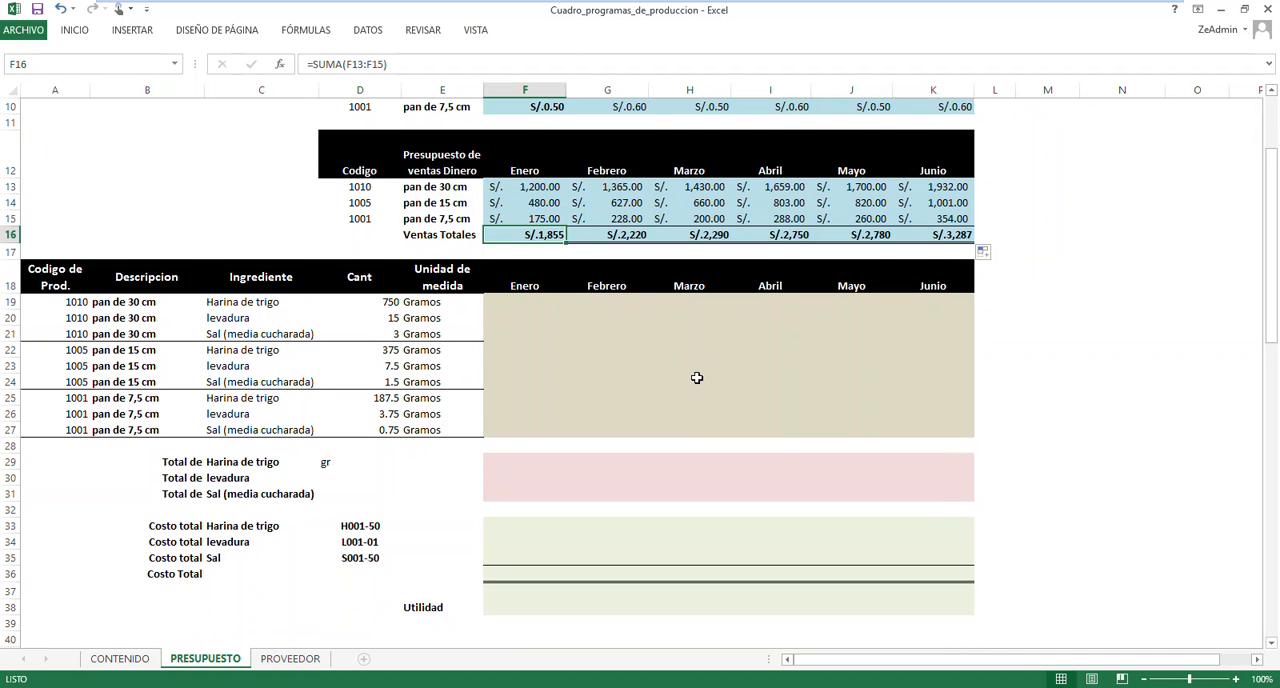
{"action": "scroll", "coordinate": [697, 378], "scroll_direction": "up", "scroll_amount": 3}
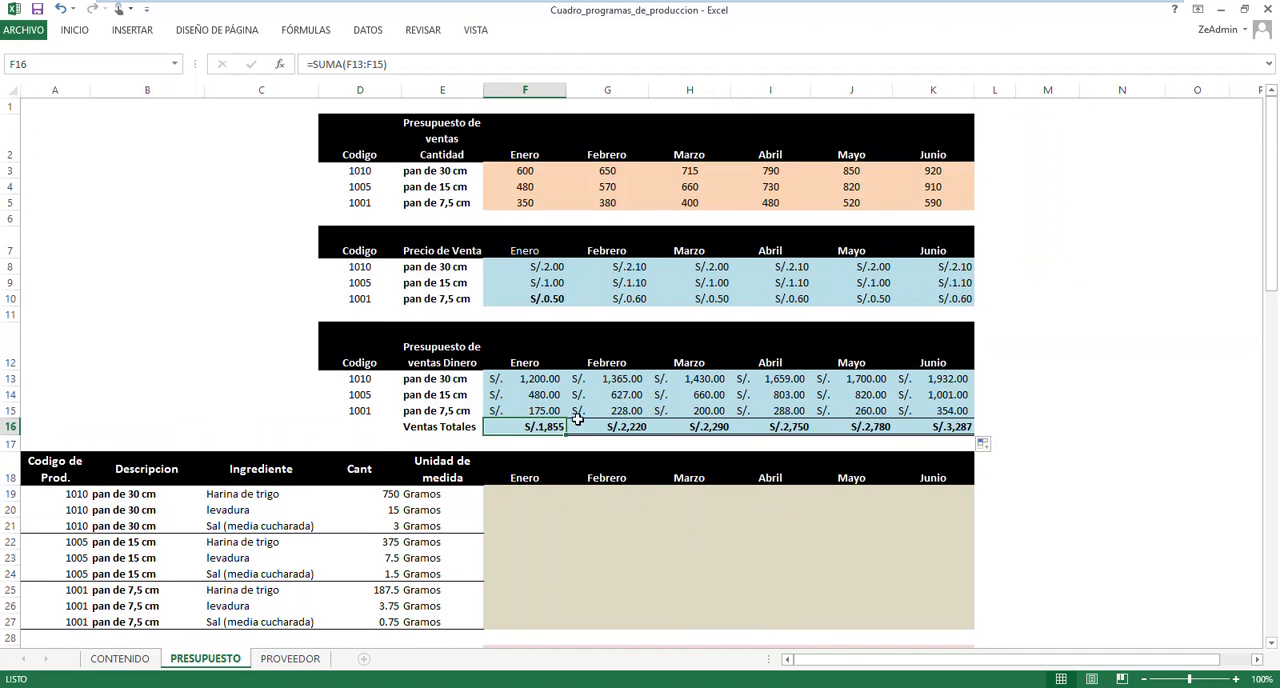
{"action": "left_click", "coordinate": [627, 427]}
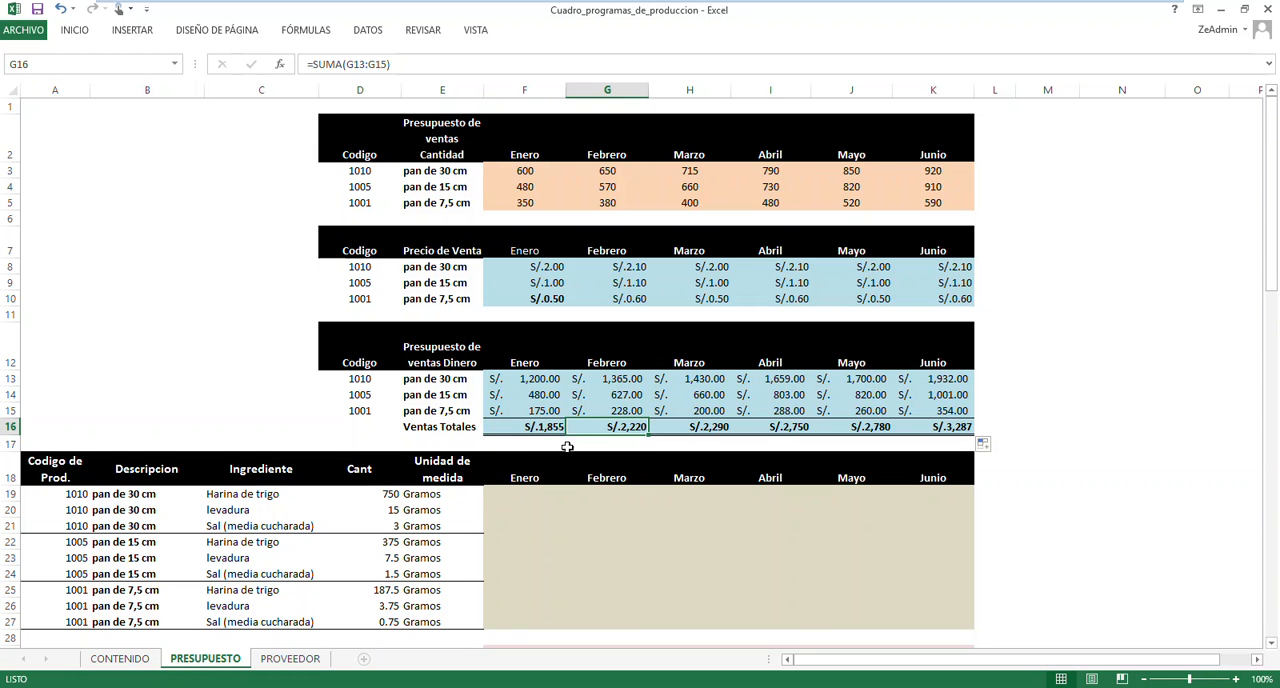
{"action": "scroll", "coordinate": [300, 414], "scroll_direction": "down", "scroll_amount": 2}
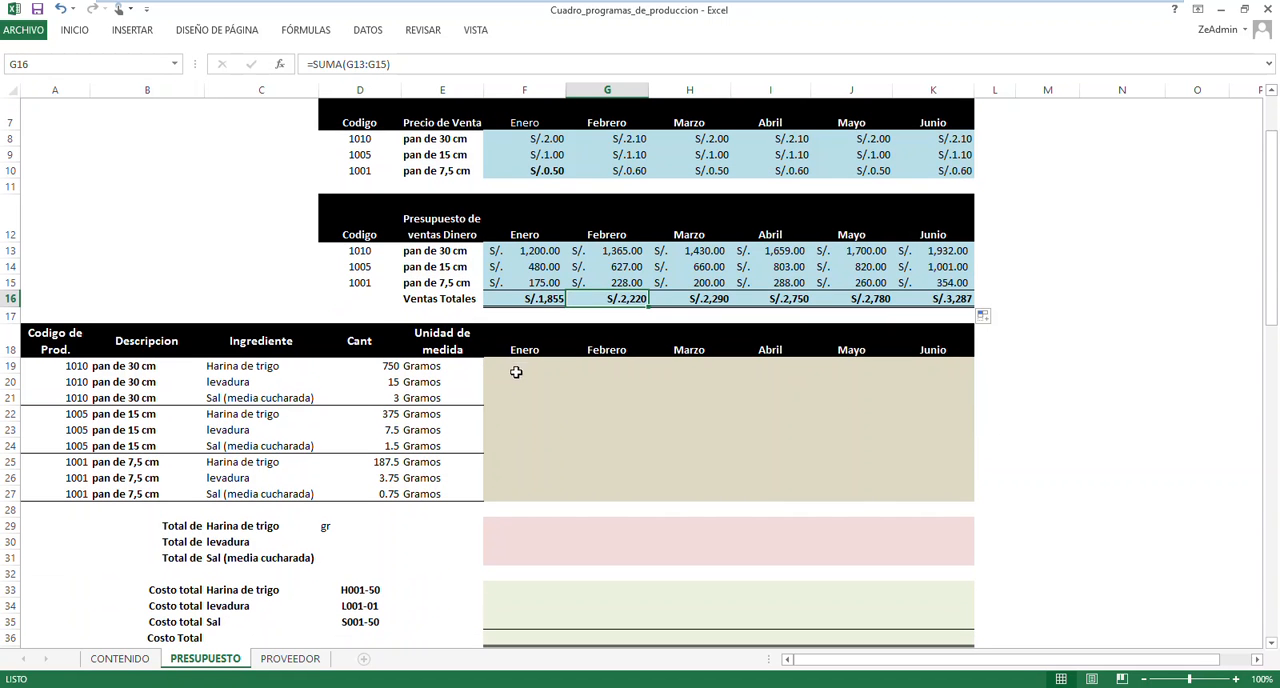
Examine the ingredient table's product codes and Harina de trigo quantities, plus the empty Enero ingredient and cost cells
{"action": "left_click", "coordinate": [518, 366]}
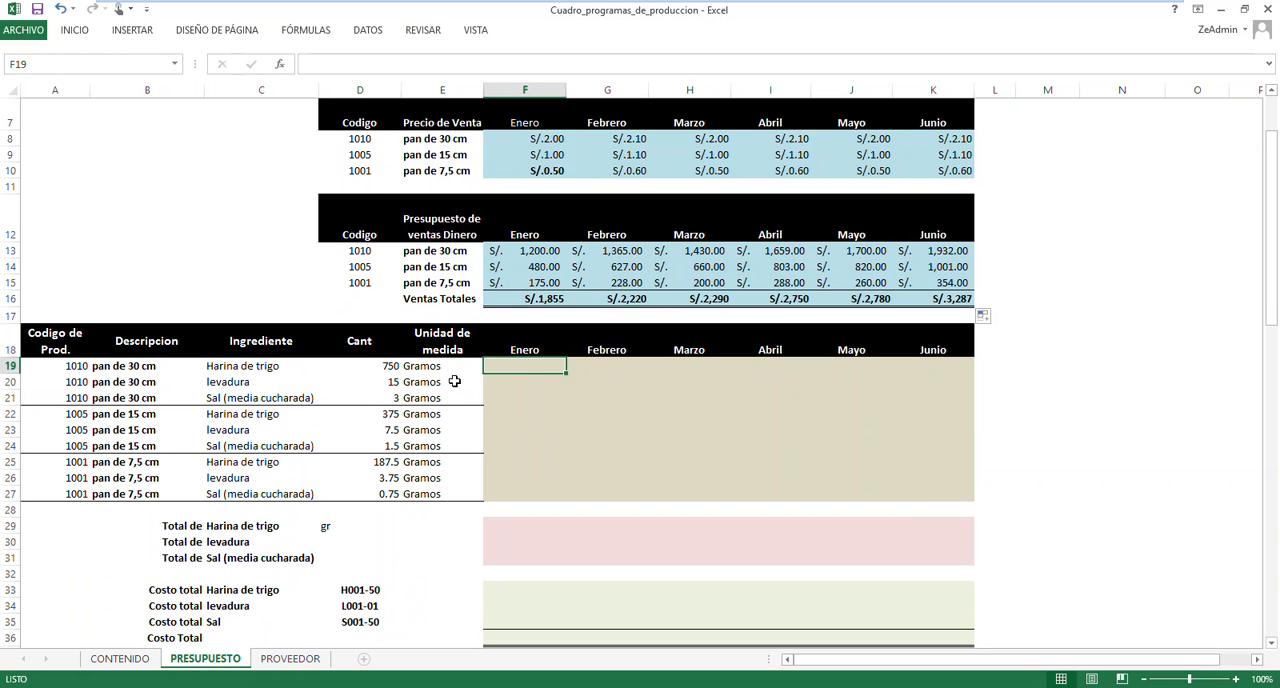
{"action": "left_click_drag", "start_coordinate": [60, 366], "coordinate": [164, 396]}
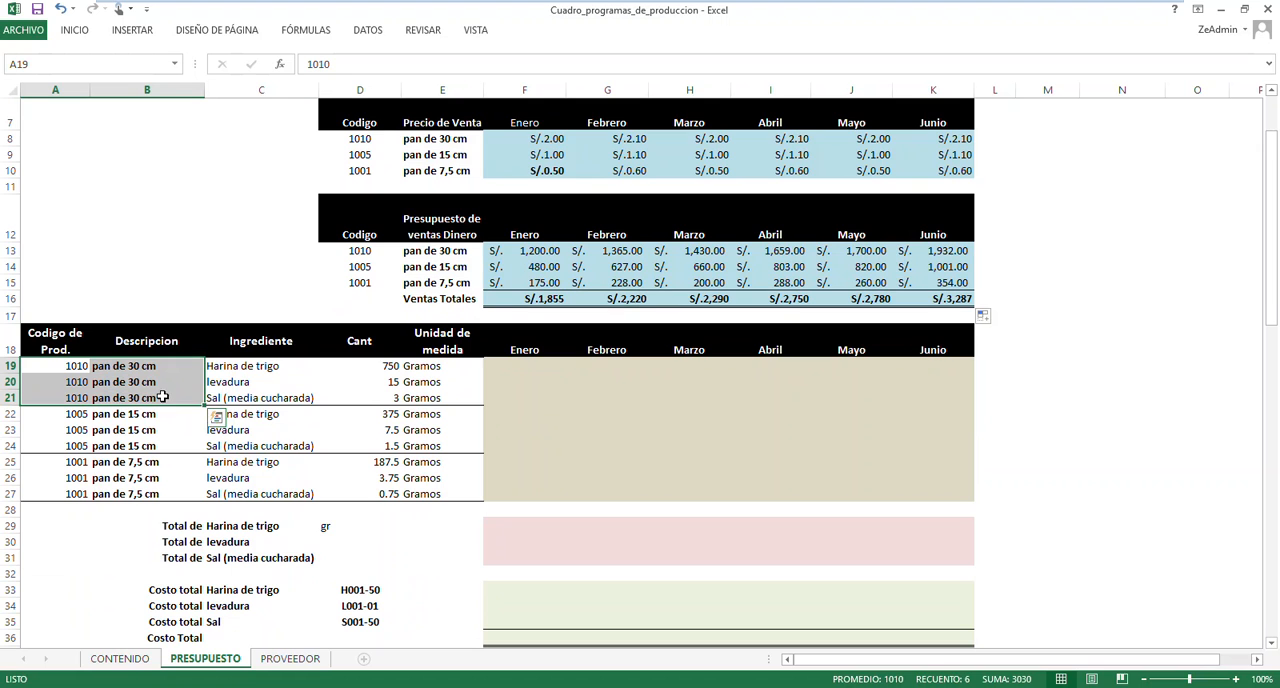
{"action": "left_click", "coordinate": [293, 370]}
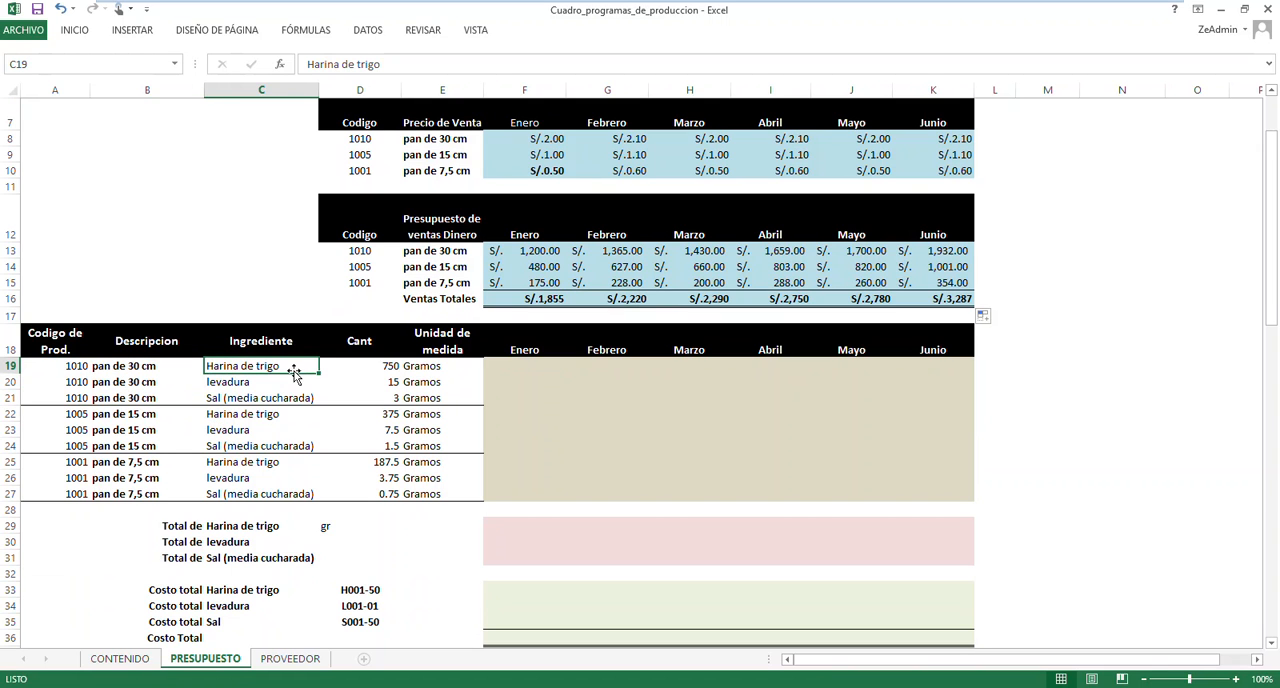
{"action": "left_click", "coordinate": [361, 367]}
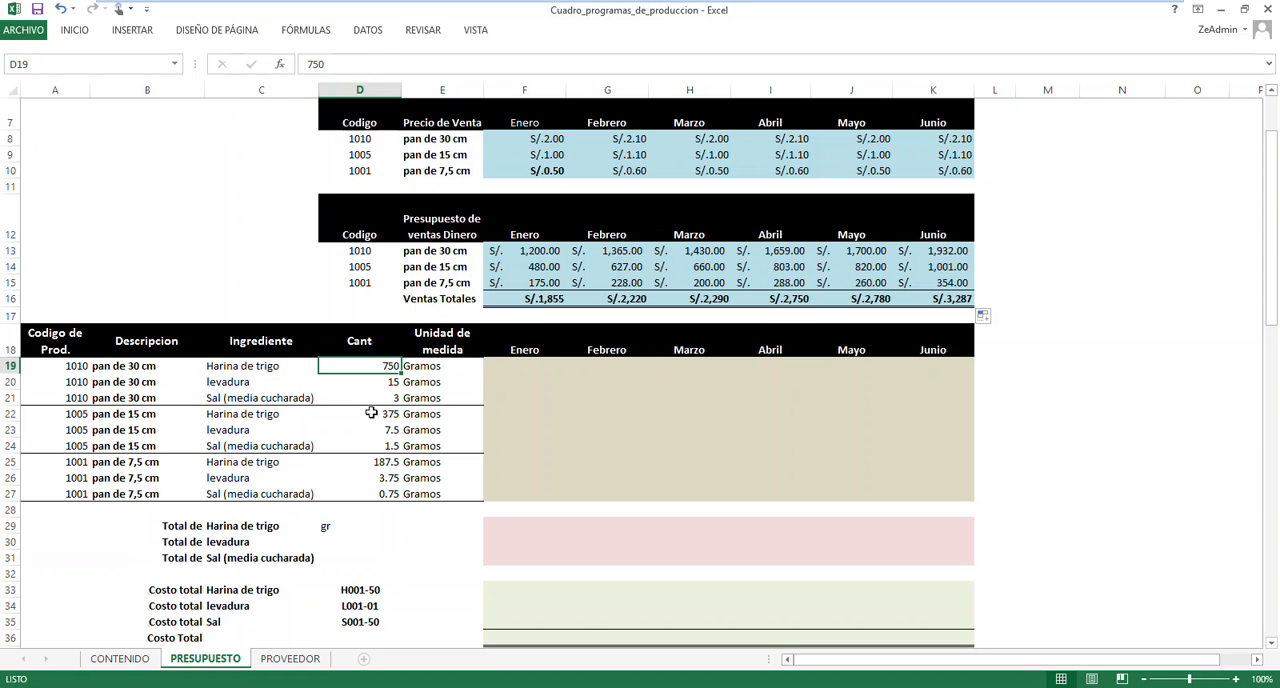
{"action": "left_click", "coordinate": [371, 413]}
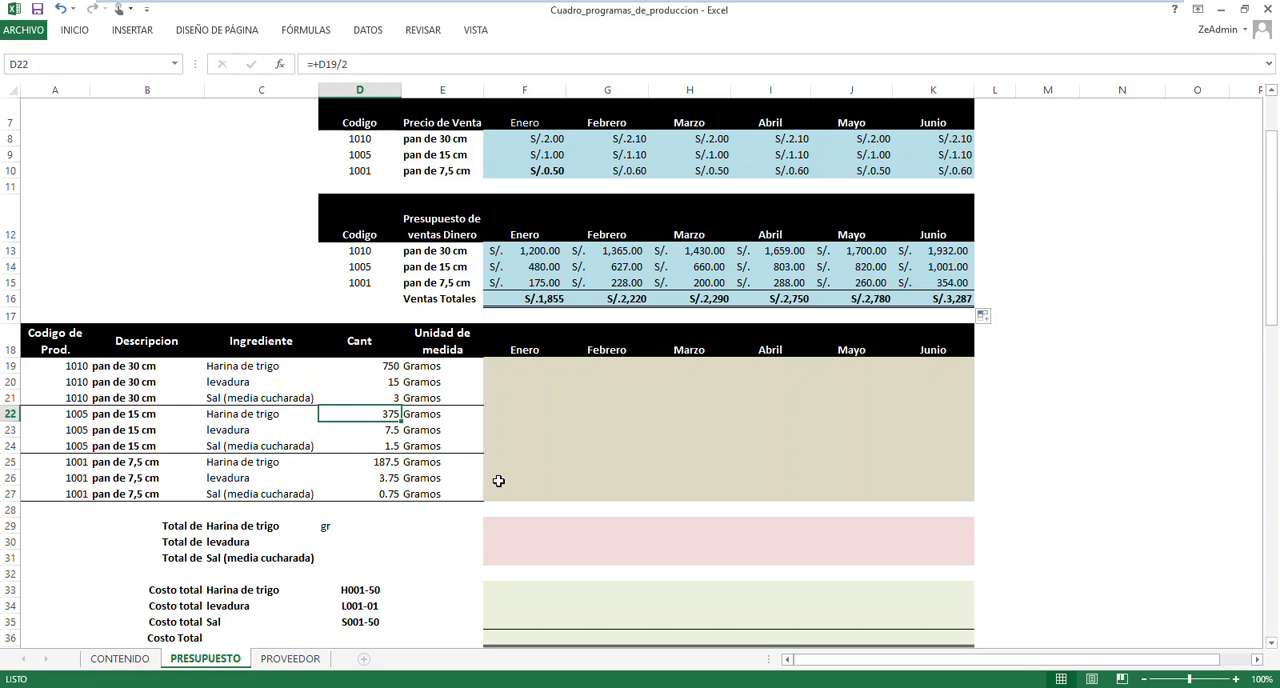
{"action": "left_click", "coordinate": [365, 463]}
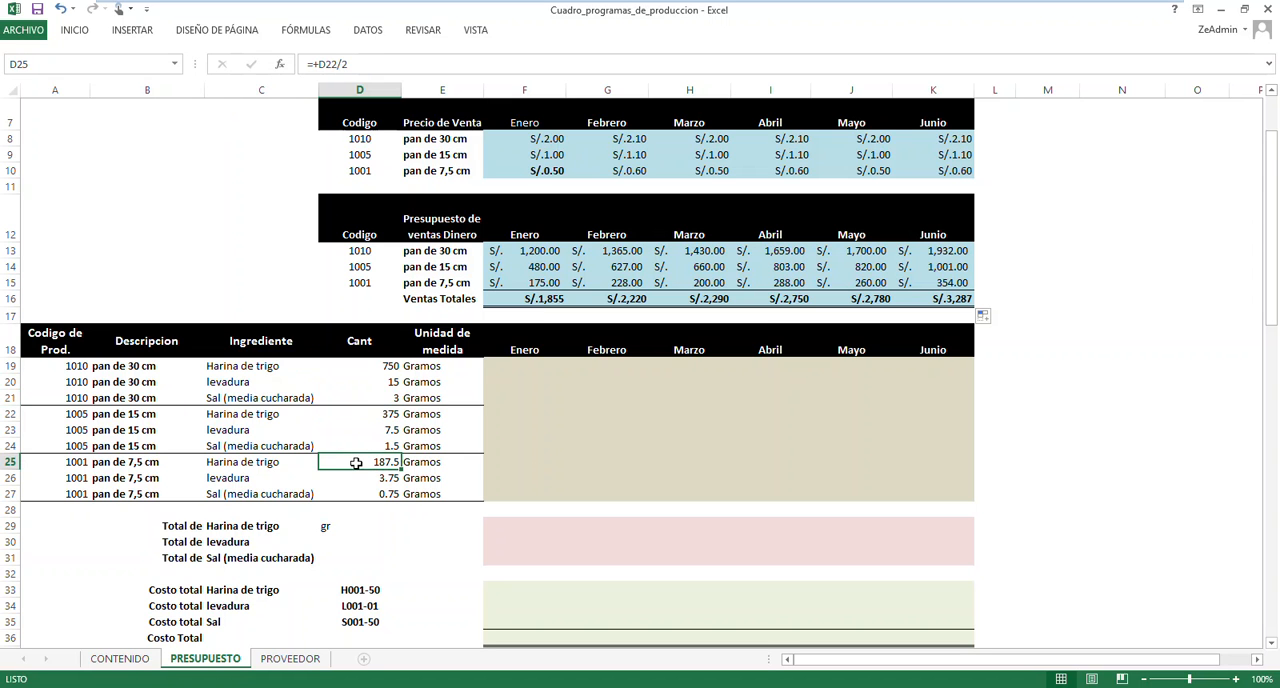
{"action": "left_click", "coordinate": [521, 369]}
{"action": "left_click", "coordinate": [539, 300]}
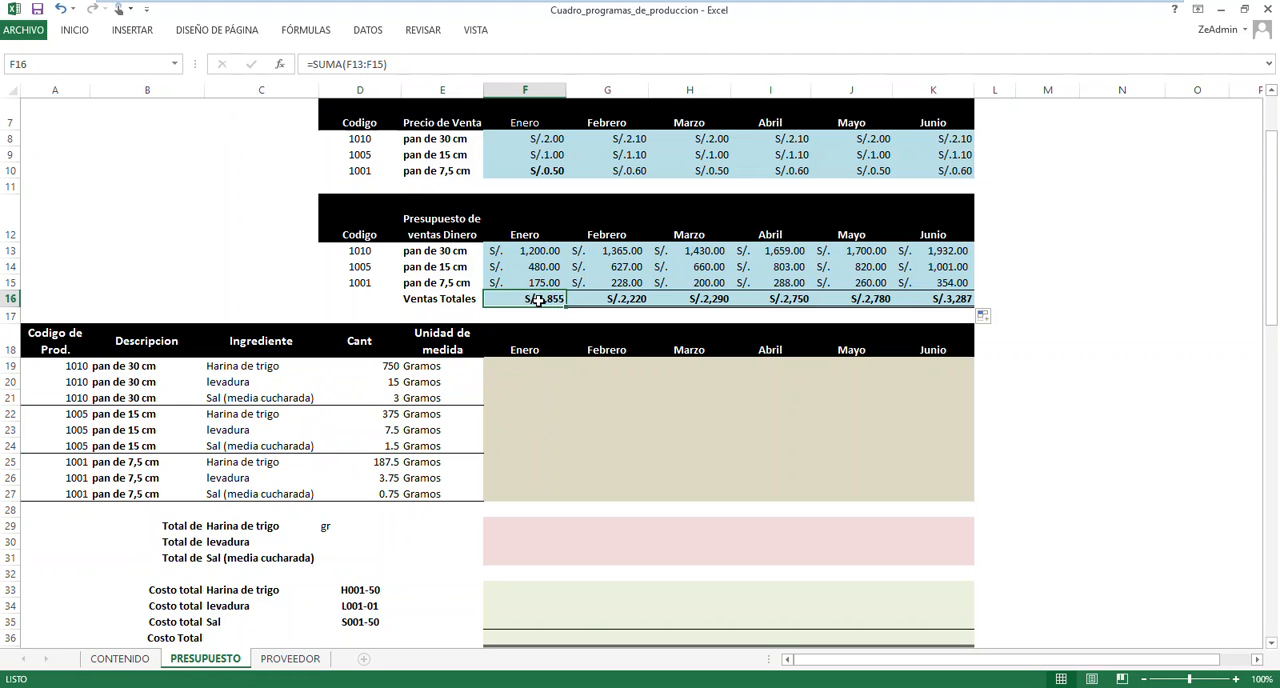
{"action": "left_click", "coordinate": [536, 369]}
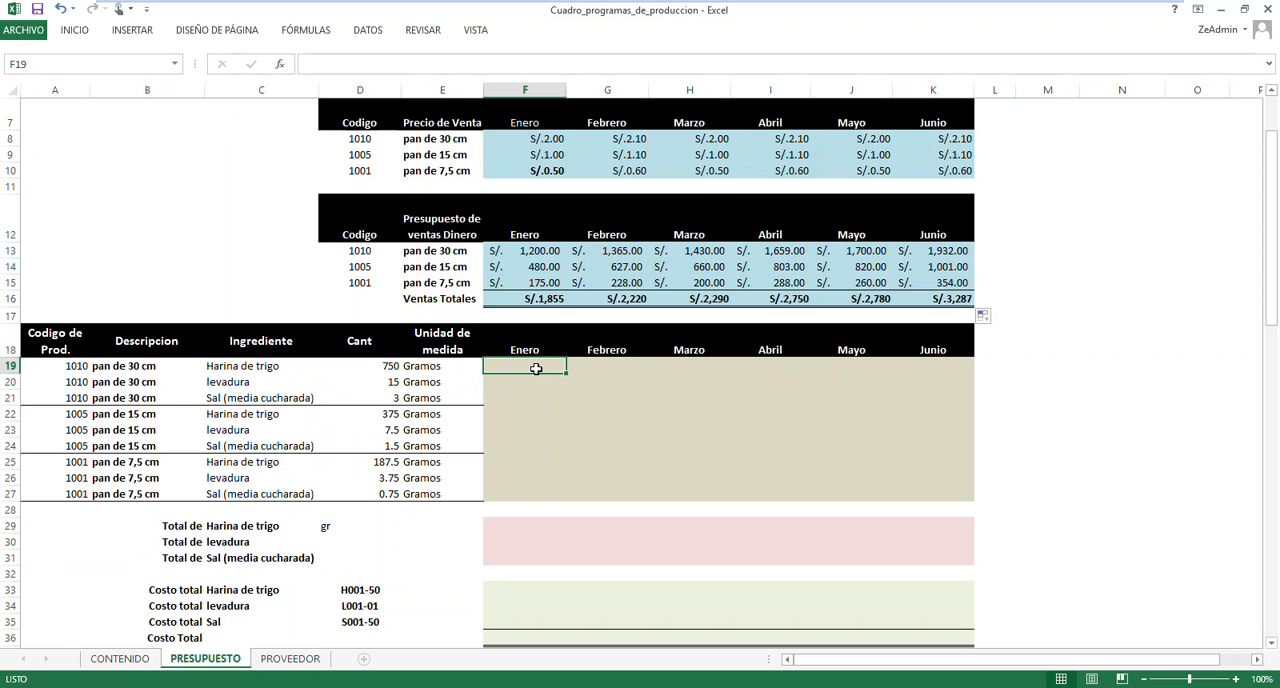
{"action": "left_click", "coordinate": [516, 590]}
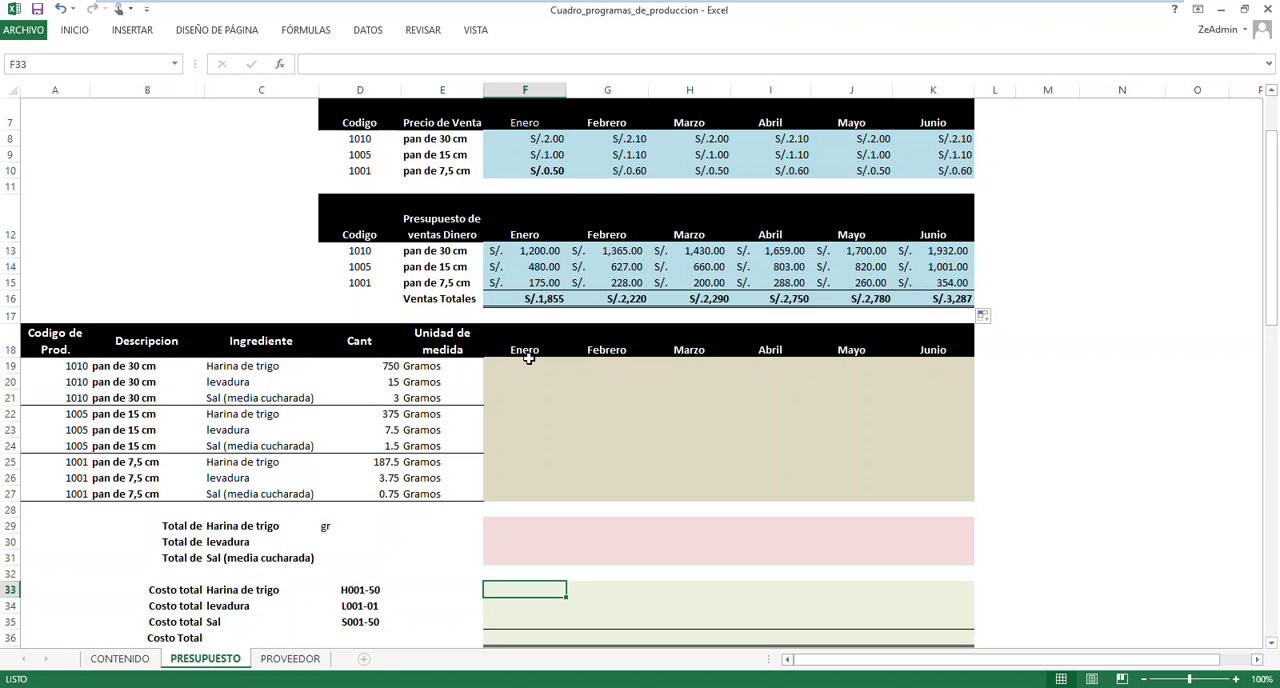
Review the Enero Ventas Totales sum, the empty Costo Total cell and the monthly sales rows of the three products
{"action": "left_click", "coordinate": [533, 298]}
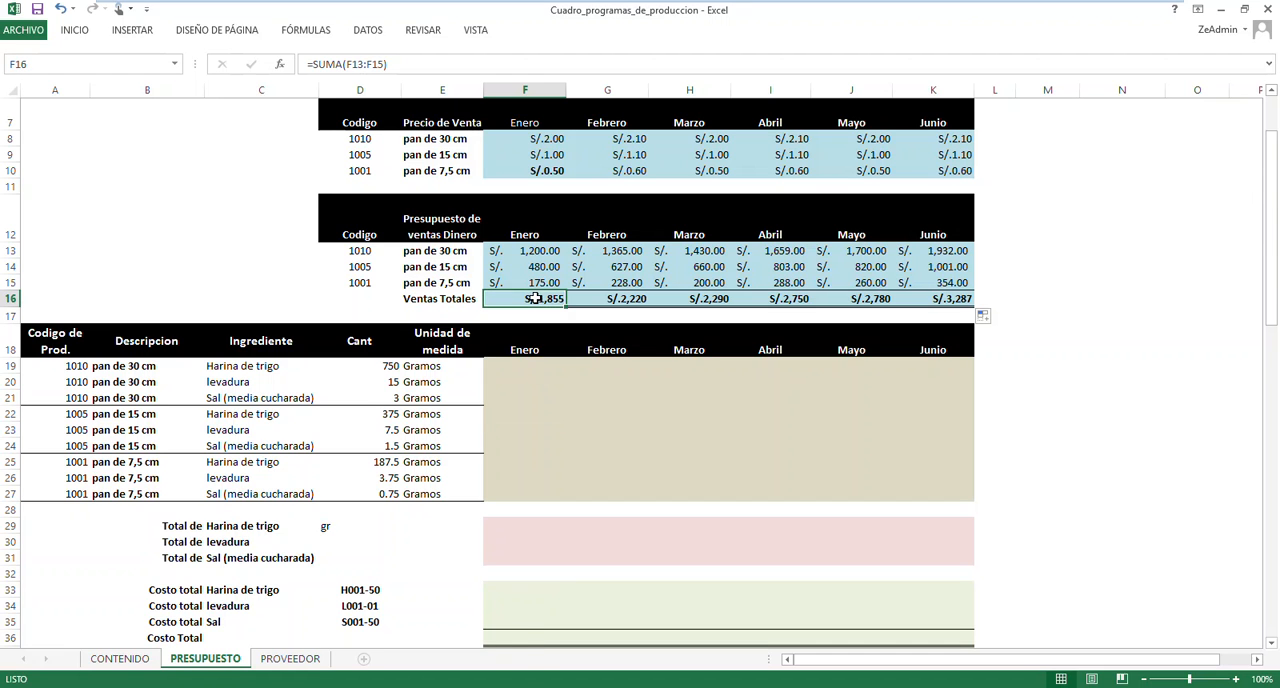
{"action": "left_click", "coordinate": [511, 640]}
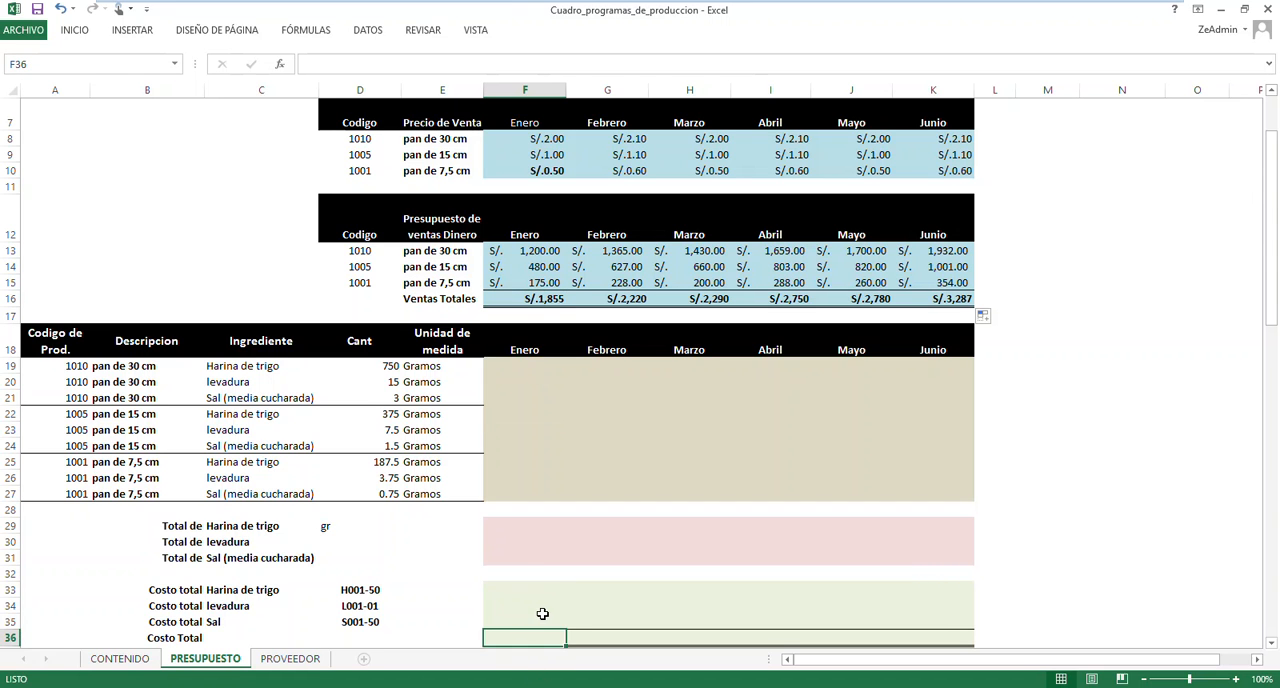
{"action": "left_click", "coordinate": [523, 362]}
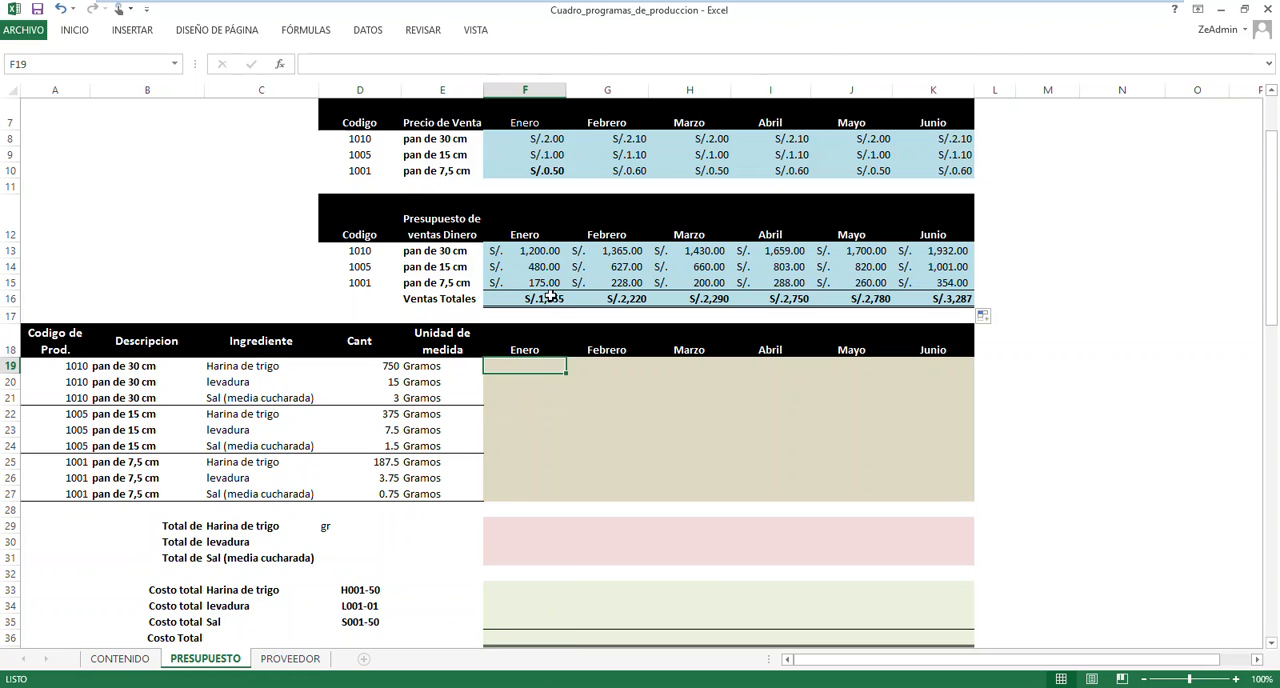
{"action": "left_click", "coordinate": [531, 252]}
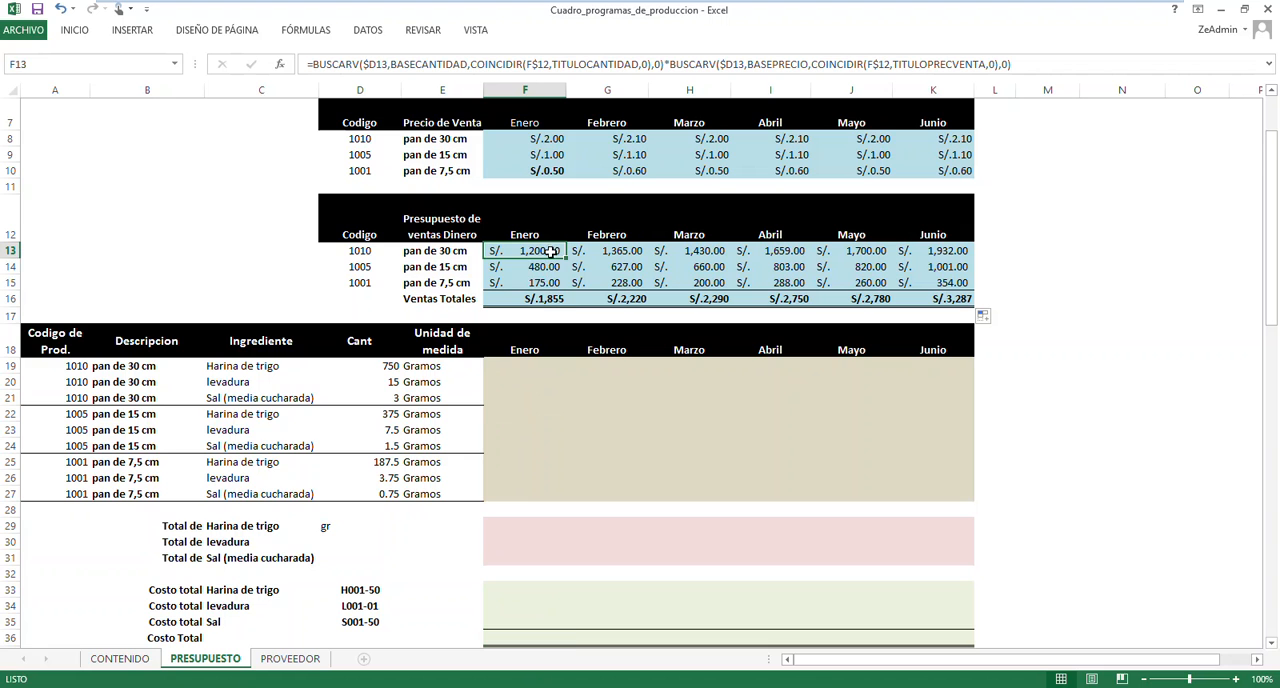
{"action": "left_click_drag", "start_coordinate": [551, 252], "coordinate": [550, 280]}
{"action": "left_click", "coordinate": [540, 253]}
{"action": "left_click_drag", "start_coordinate": [545, 252], "coordinate": [930, 252]}
{"action": "left_click_drag", "start_coordinate": [541, 267], "coordinate": [940, 267]}
{"action": "left_click_drag", "start_coordinate": [540, 284], "coordinate": [945, 284]}
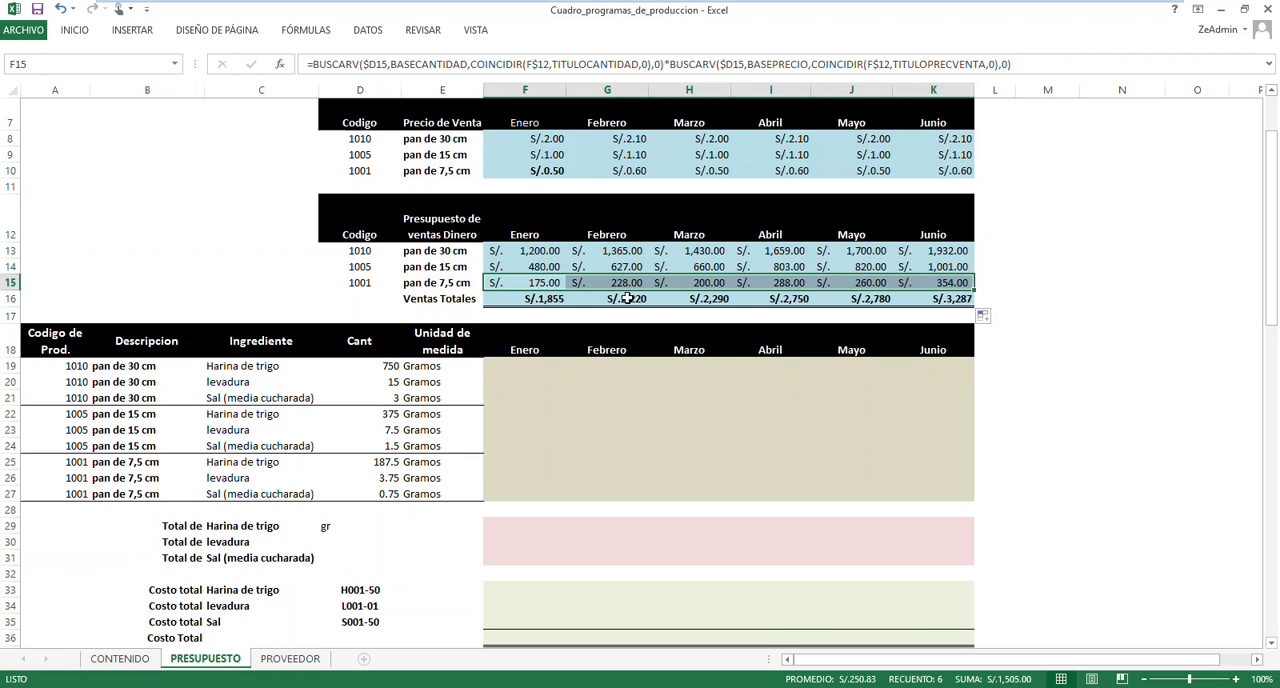
Examine the empty ingredient range F19:K27 against the Enero price, sales quantity and money for pan de 30 cm and its Harina de trigo amount
{"action": "left_click", "coordinate": [522, 368]}
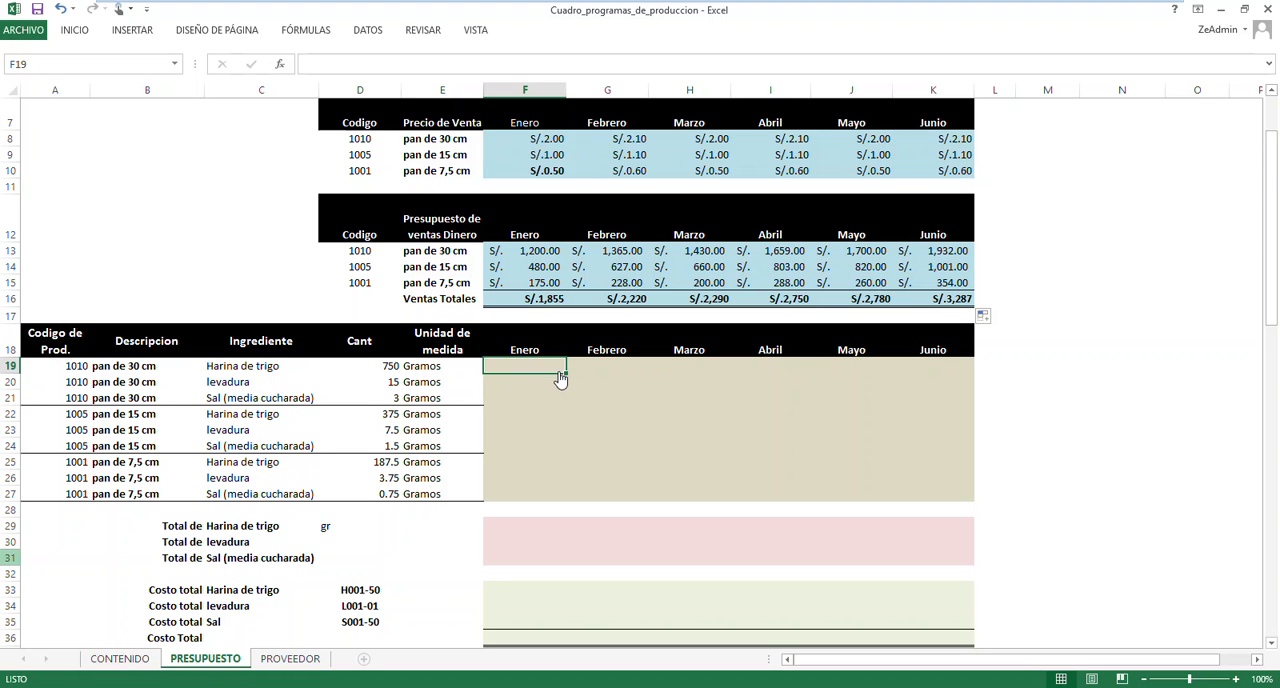
{"action": "left_click_drag", "start_coordinate": [567, 375], "coordinate": [970, 499]}
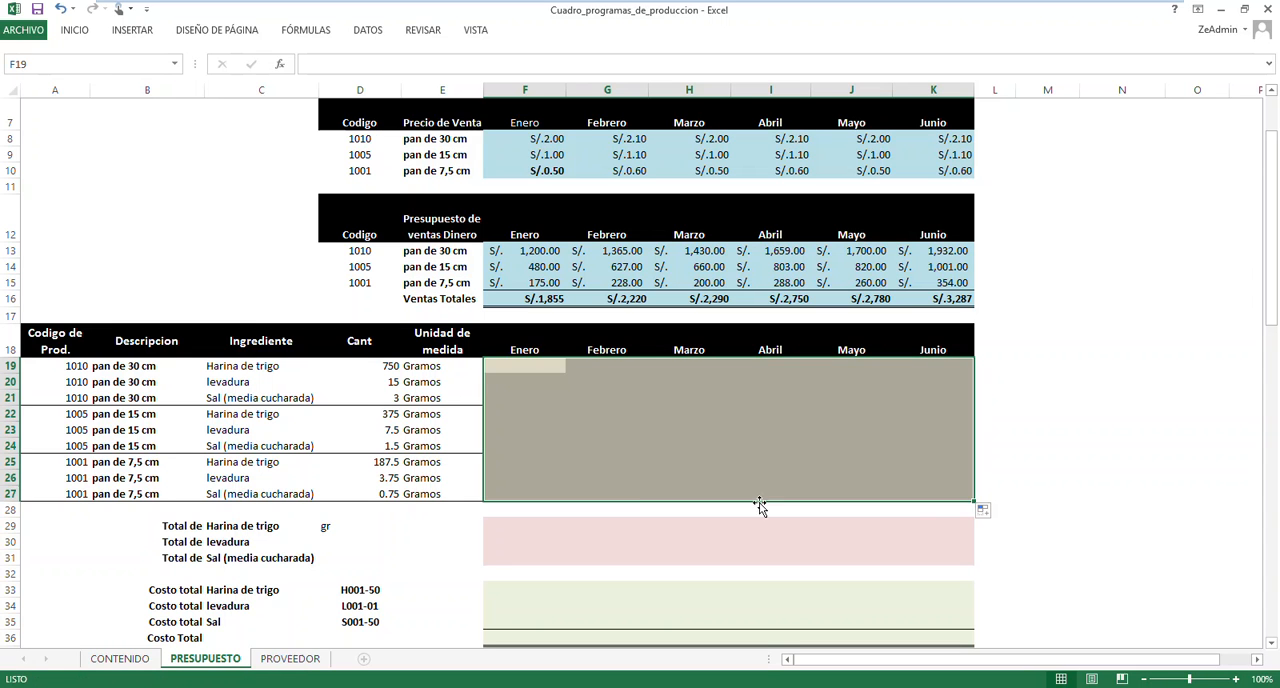
{"action": "left_click", "coordinate": [609, 475]}
{"action": "left_click", "coordinate": [529, 368]}
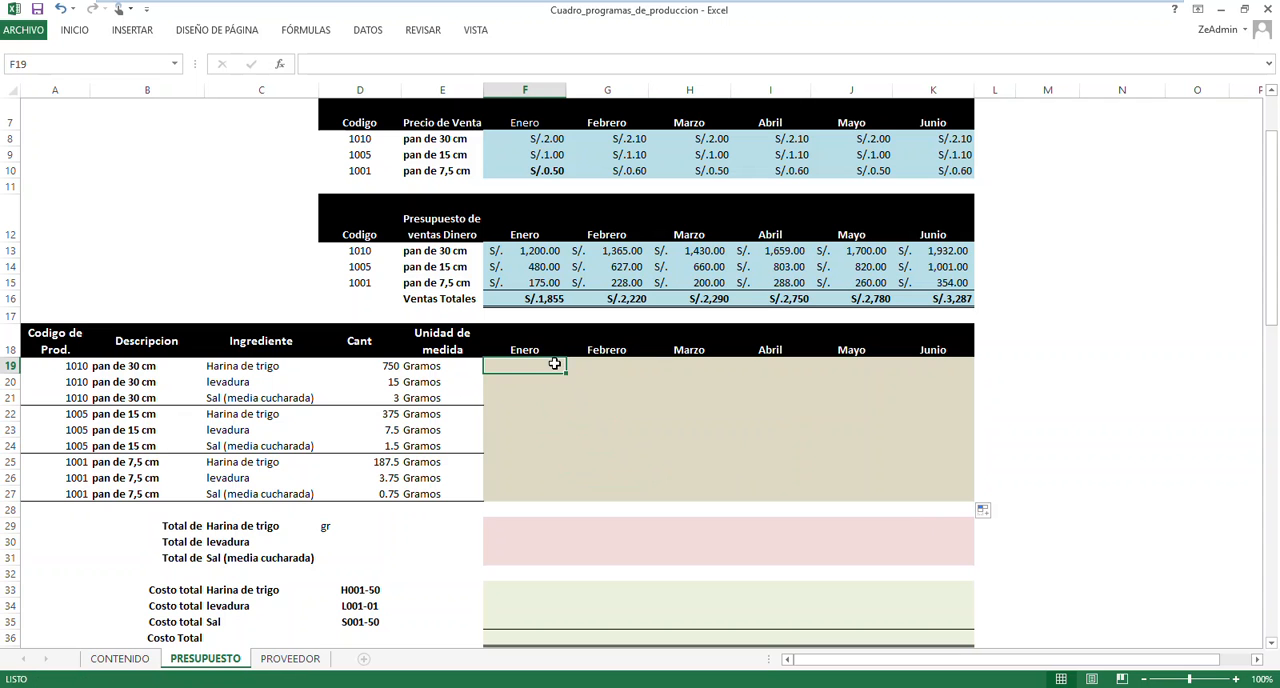
{"action": "left_click", "coordinate": [545, 140]}
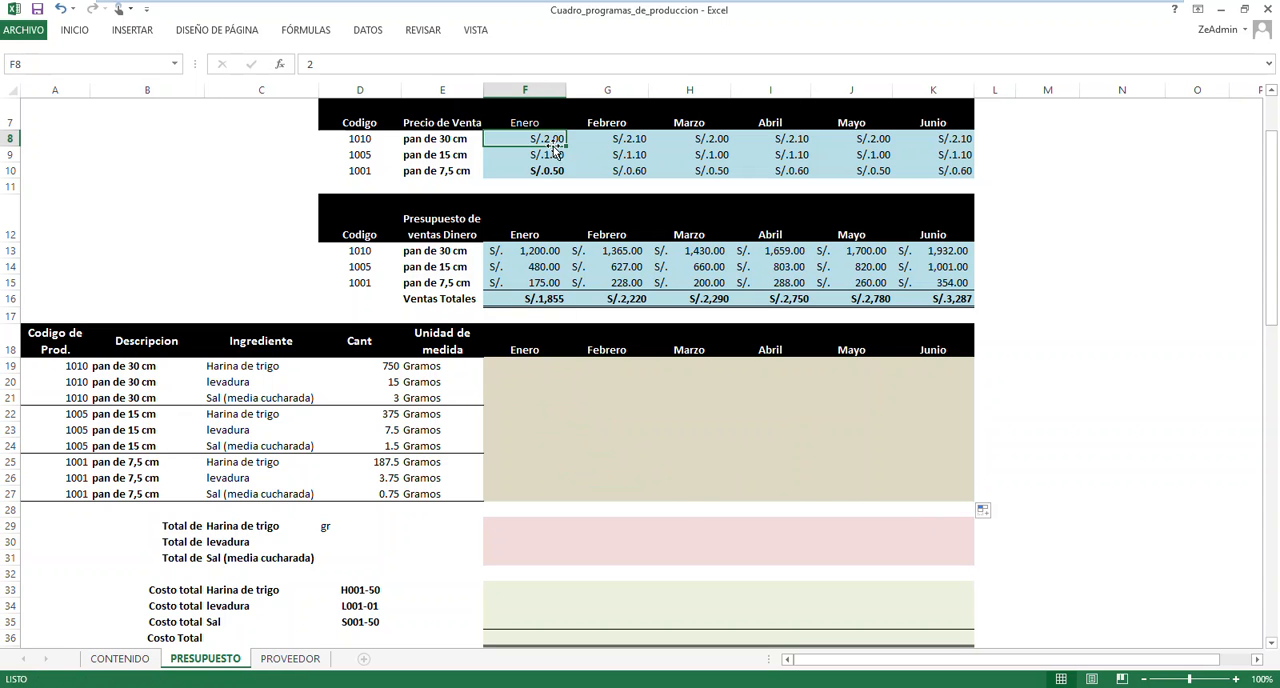
{"action": "scroll", "coordinate": [557, 157], "scroll_direction": "up", "scroll_amount": 1}
{"action": "scroll", "coordinate": [557, 157], "scroll_direction": "up", "scroll_amount": 2}
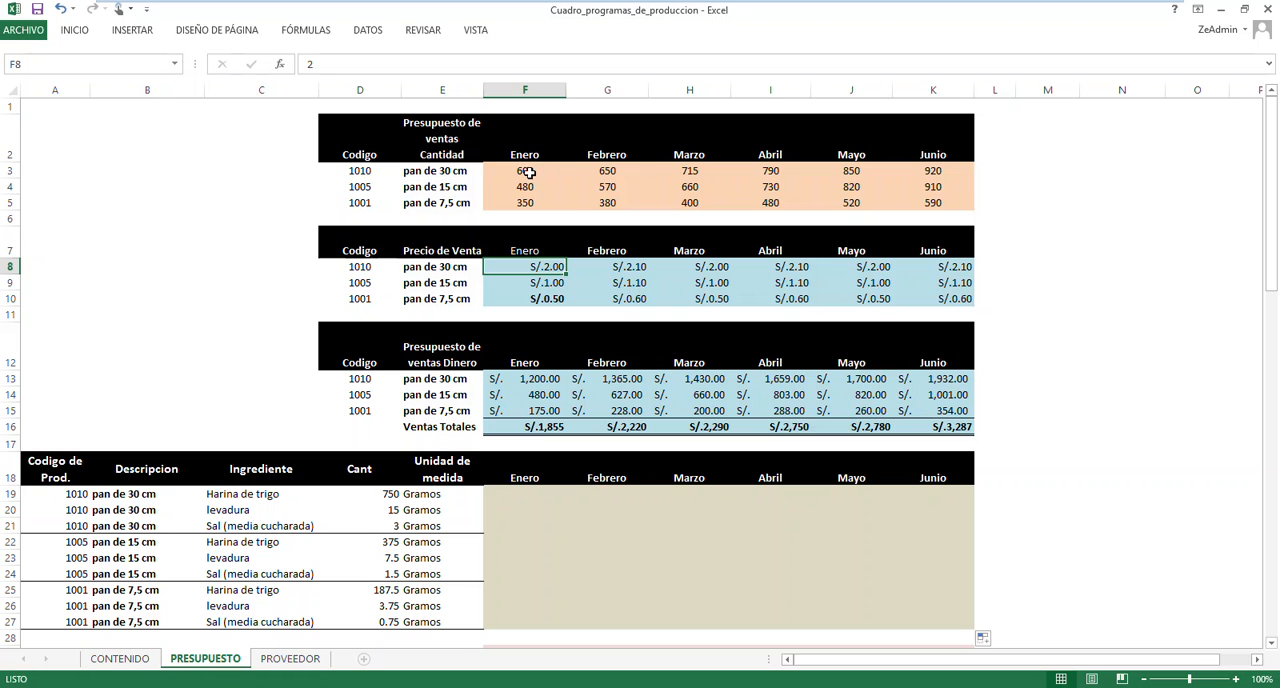
{"action": "left_click", "coordinate": [533, 170]}
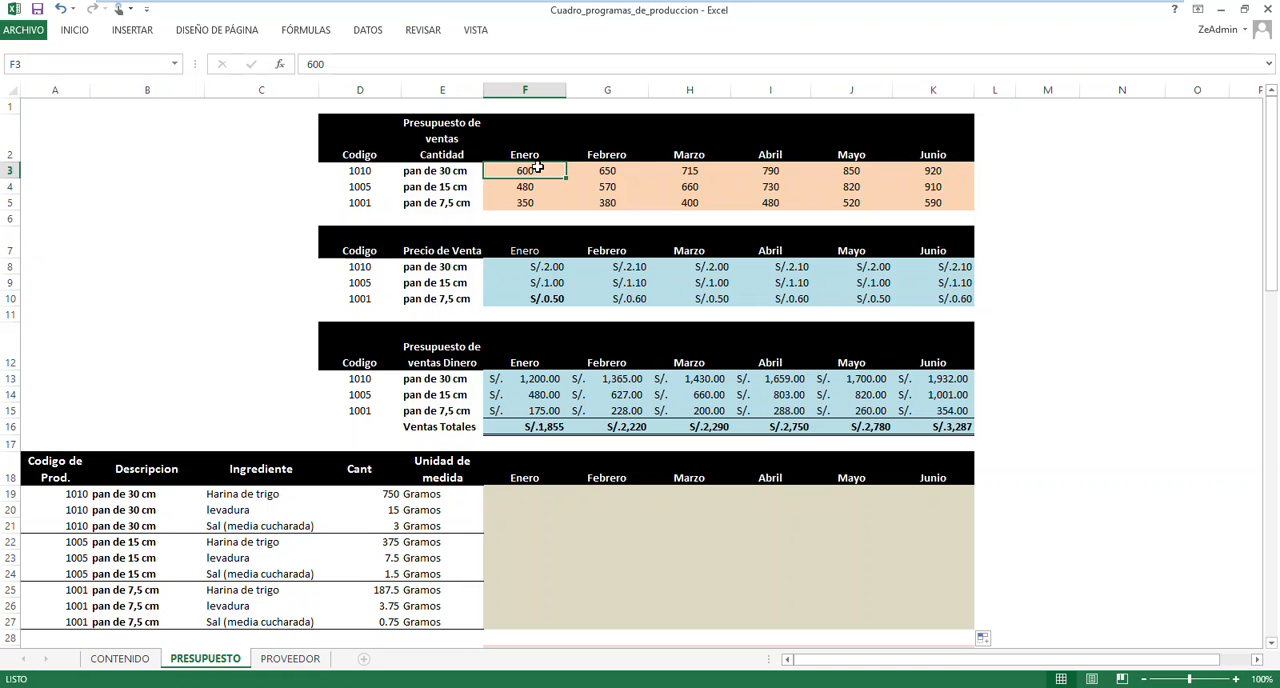
{"action": "left_click", "coordinate": [368, 497]}
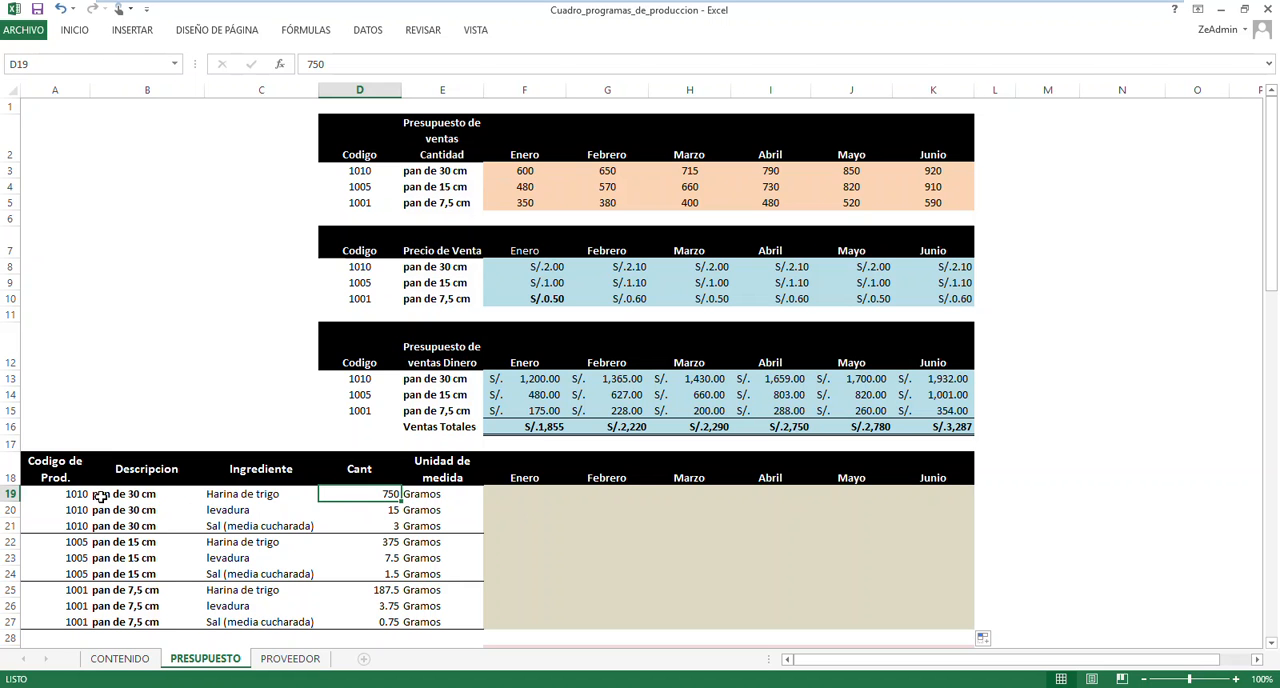
{"action": "left_click", "coordinate": [528, 494]}
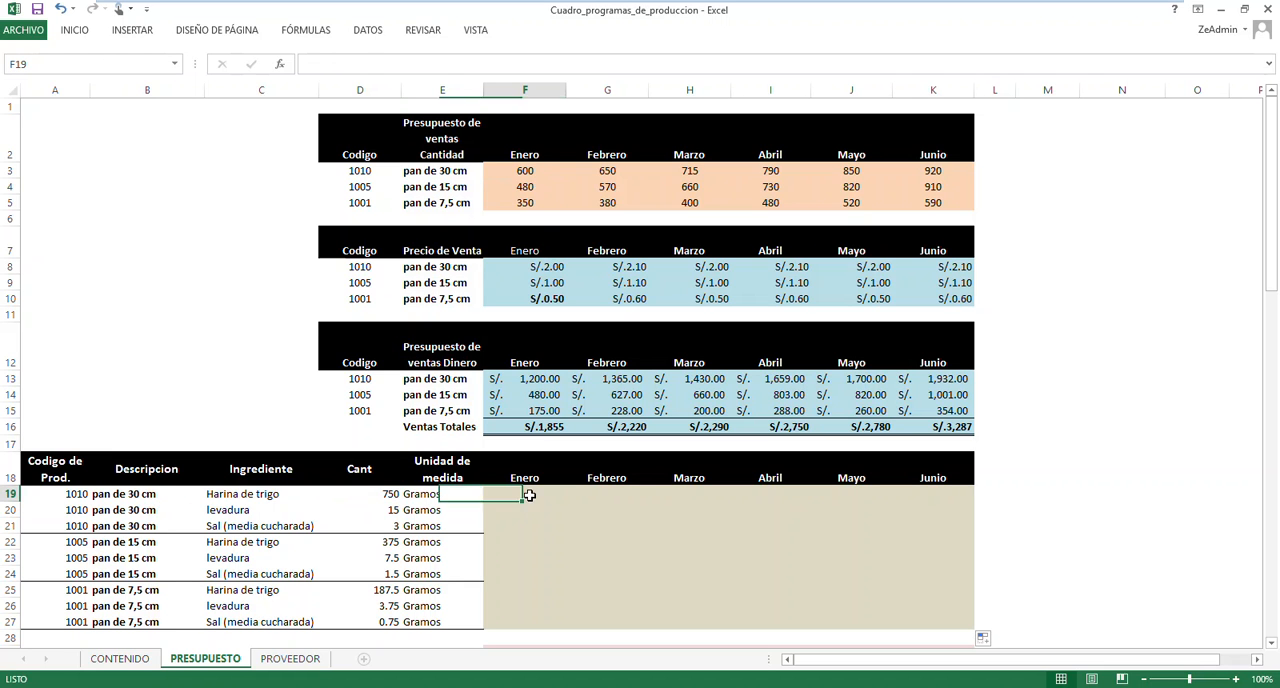
{"action": "left_click", "coordinate": [533, 170]}
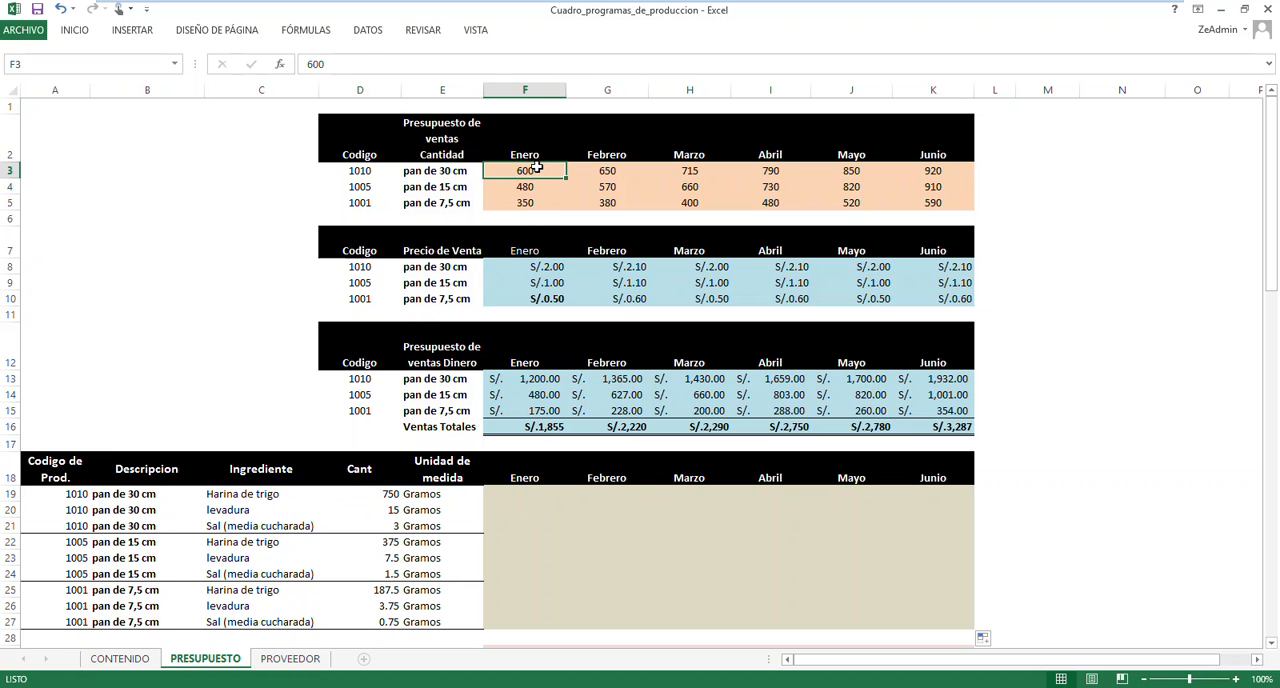
{"action": "left_click", "coordinate": [524, 379]}
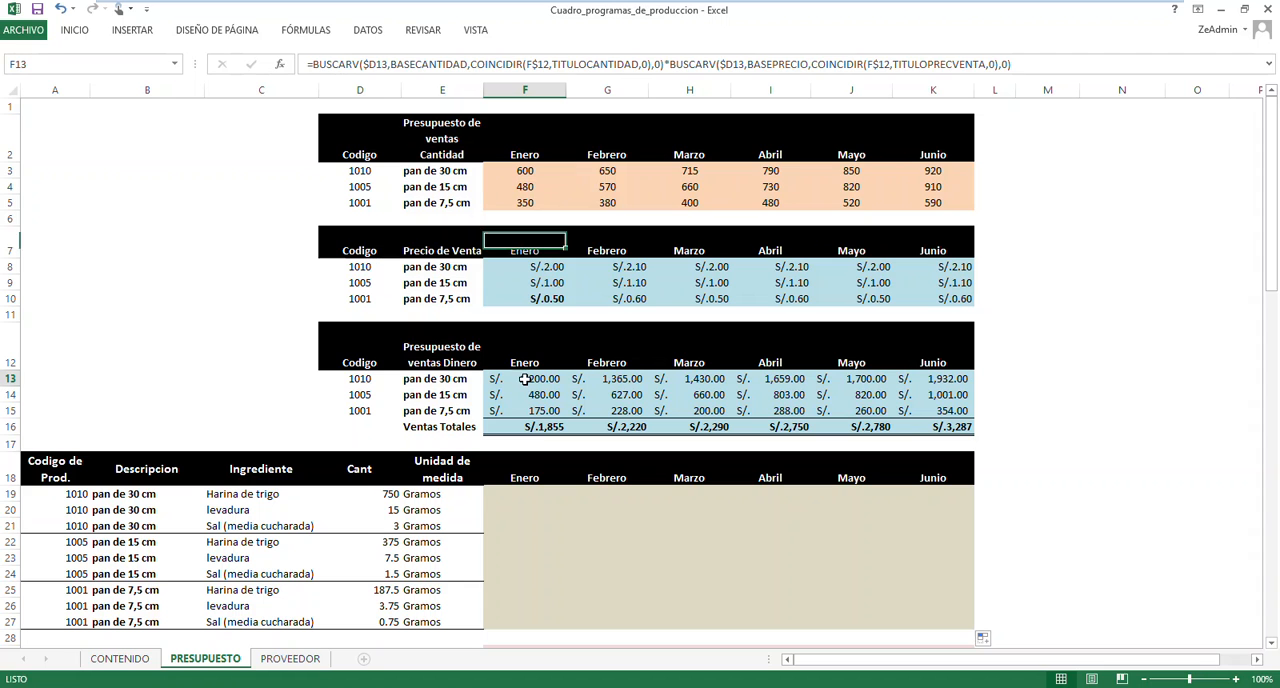
Start a BUSCARV formula in the Enero Harina de trigo cell F19, looking up product code A19 in the named range BASECANTIDAD
{"action": "left_click", "coordinate": [527, 493]}
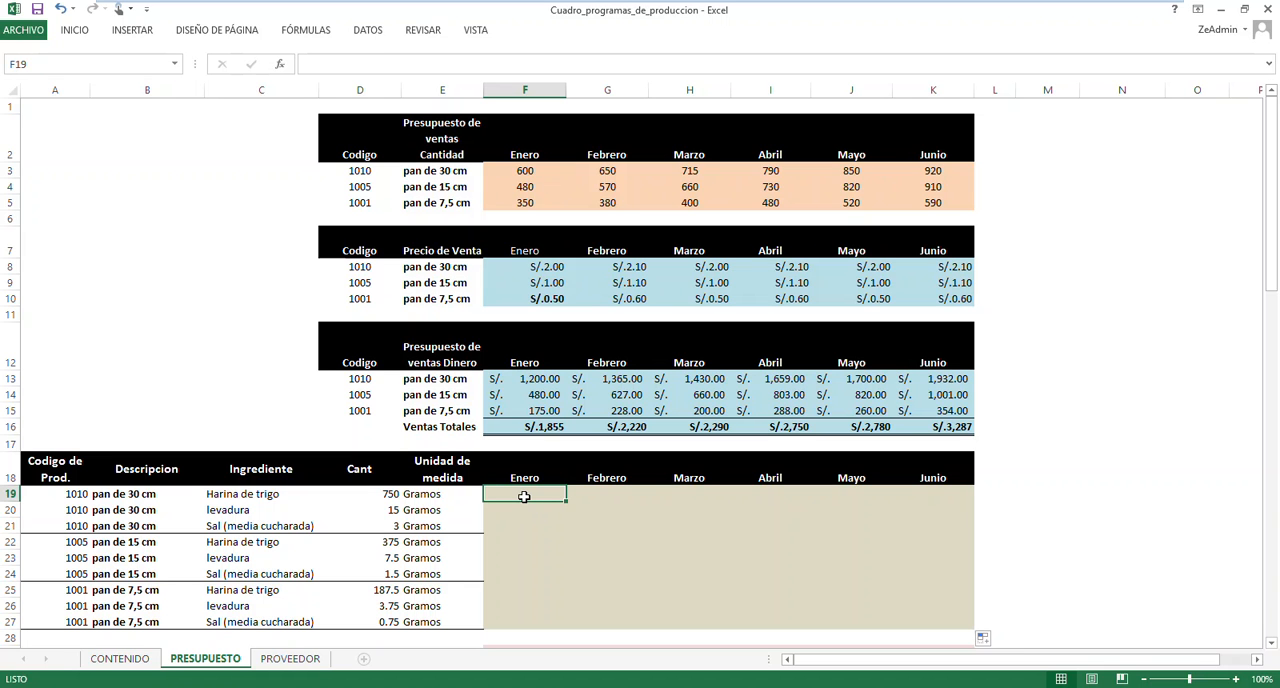
{"action": "type", "text": "=BUS"}
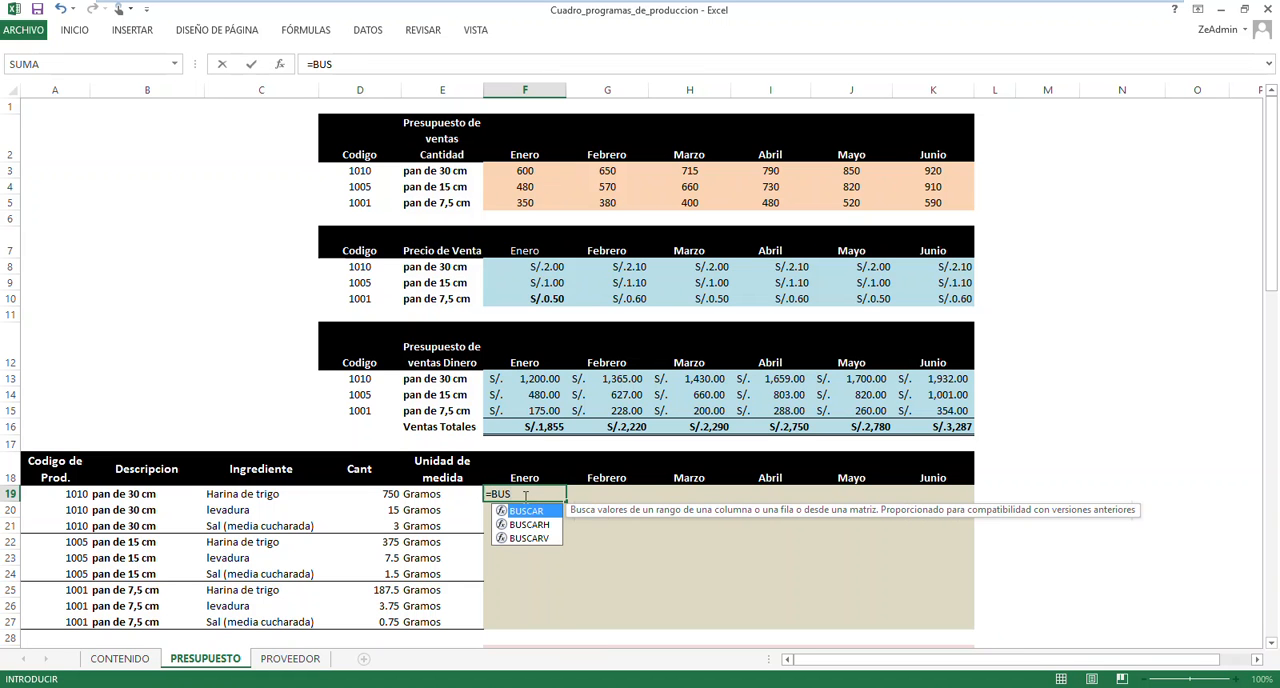
{"action": "key", "text": "Down"}
{"action": "key", "text": "Down"}
{"action": "key", "text": "Tab"}
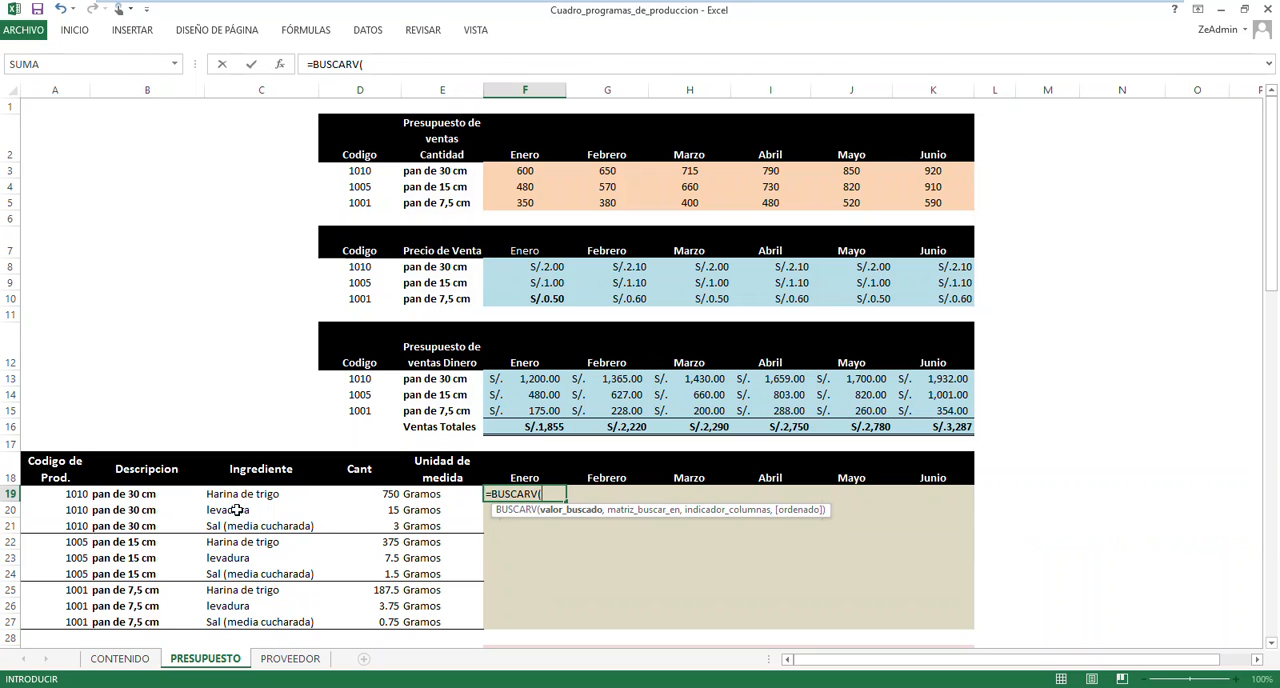
{"action": "left_click", "coordinate": [70, 496]}
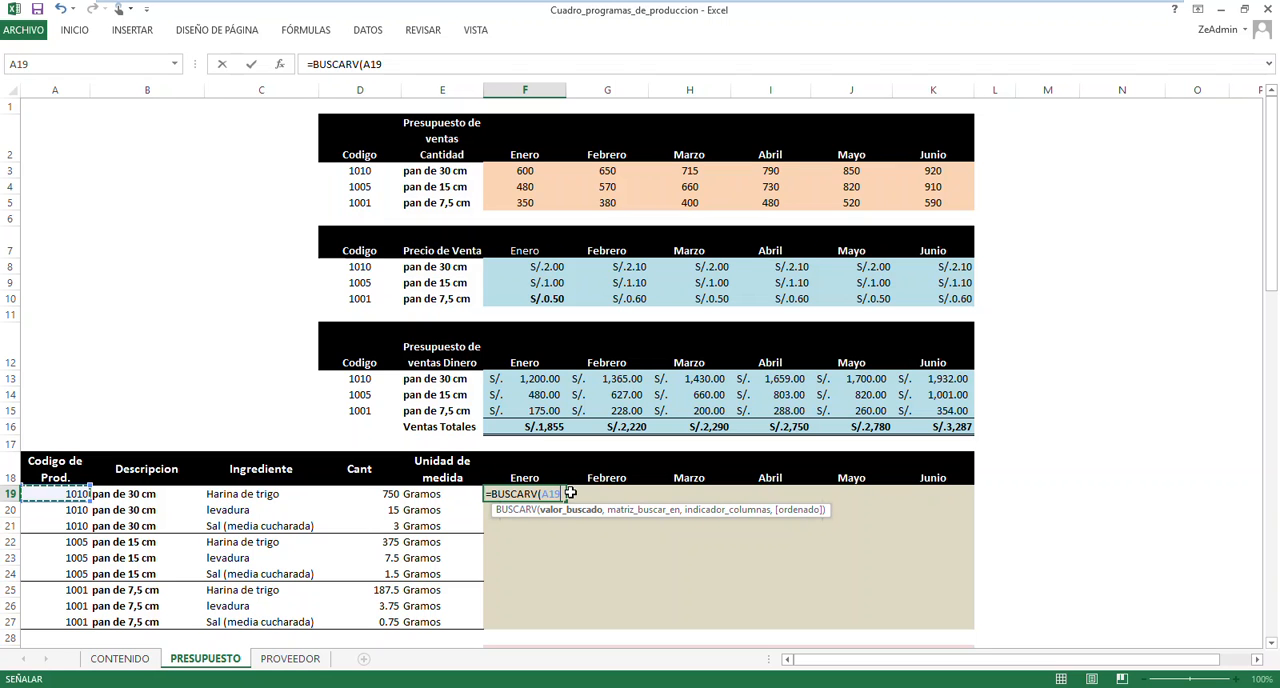
{"action": "type", "text": ","}
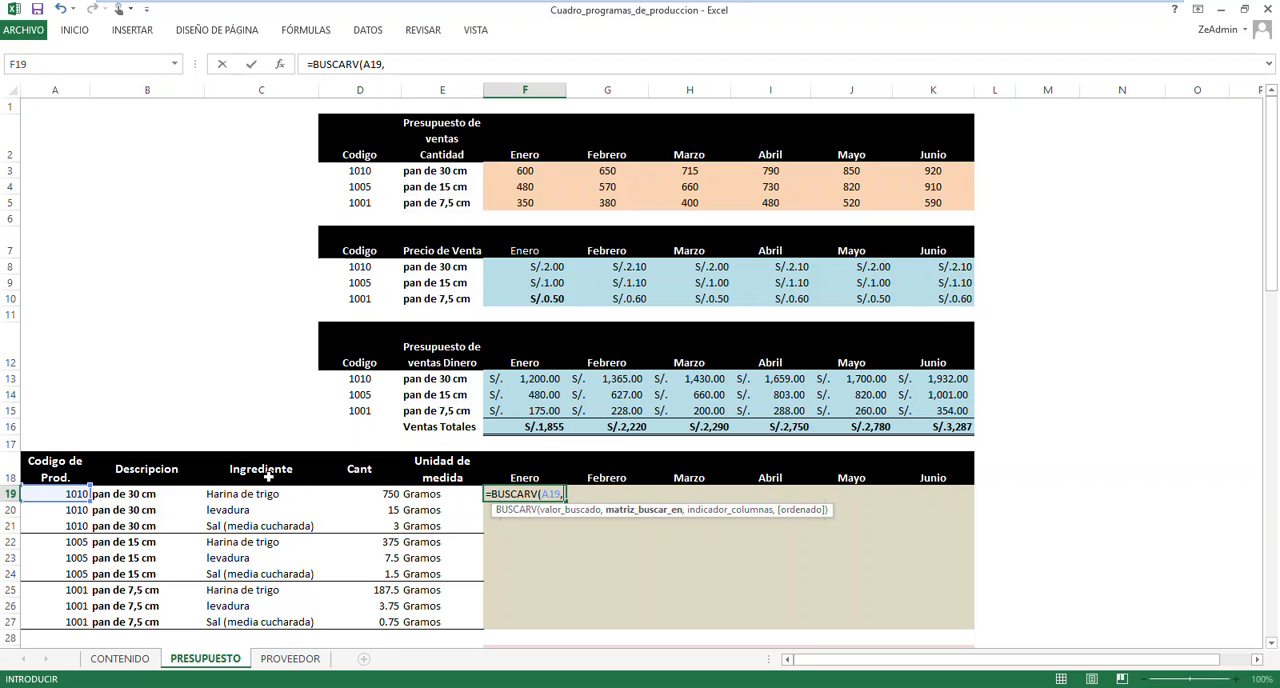
{"action": "key", "text": "F3"}
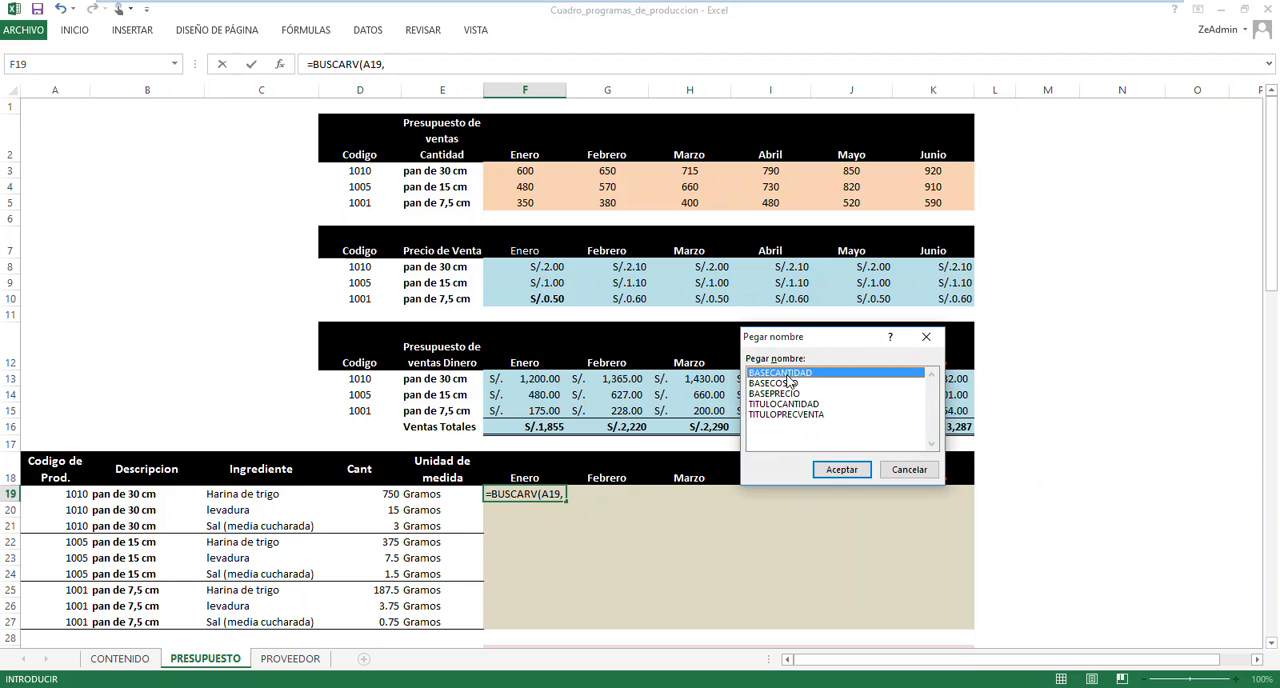
{"action": "double_click", "coordinate": [787, 373]}
{"action": "type", "text": ","}
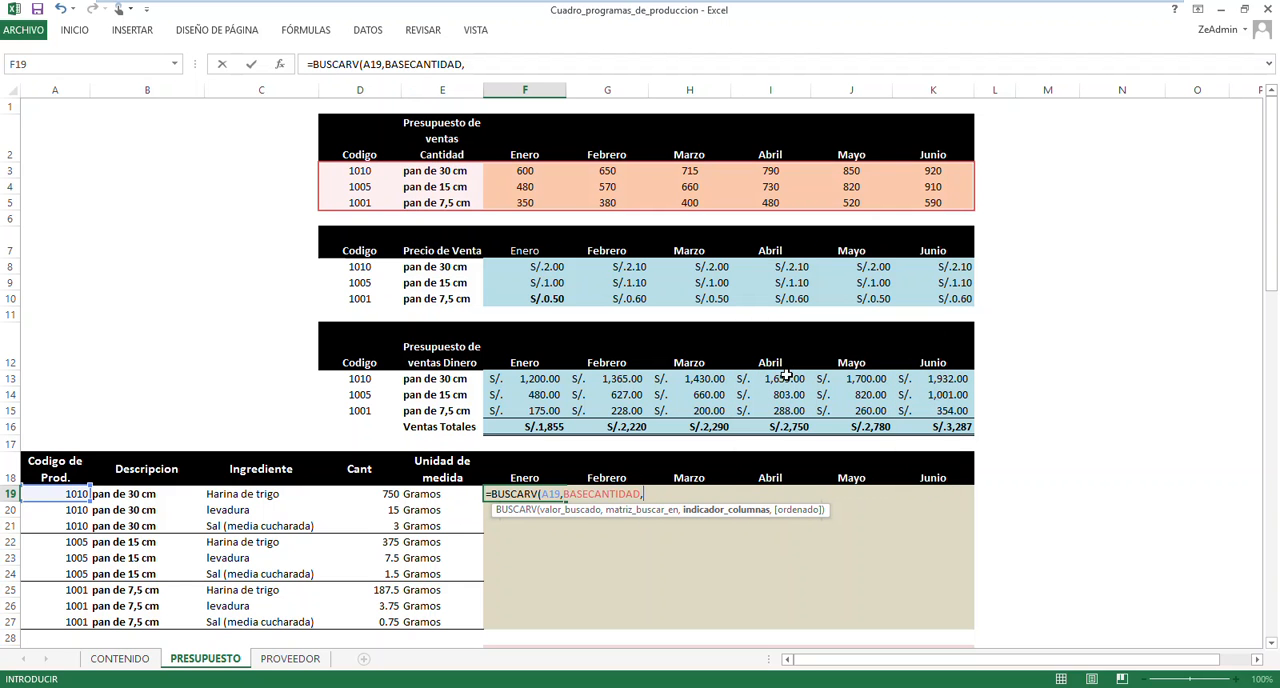
{"action": "type", "text": "COINCIDIR("}
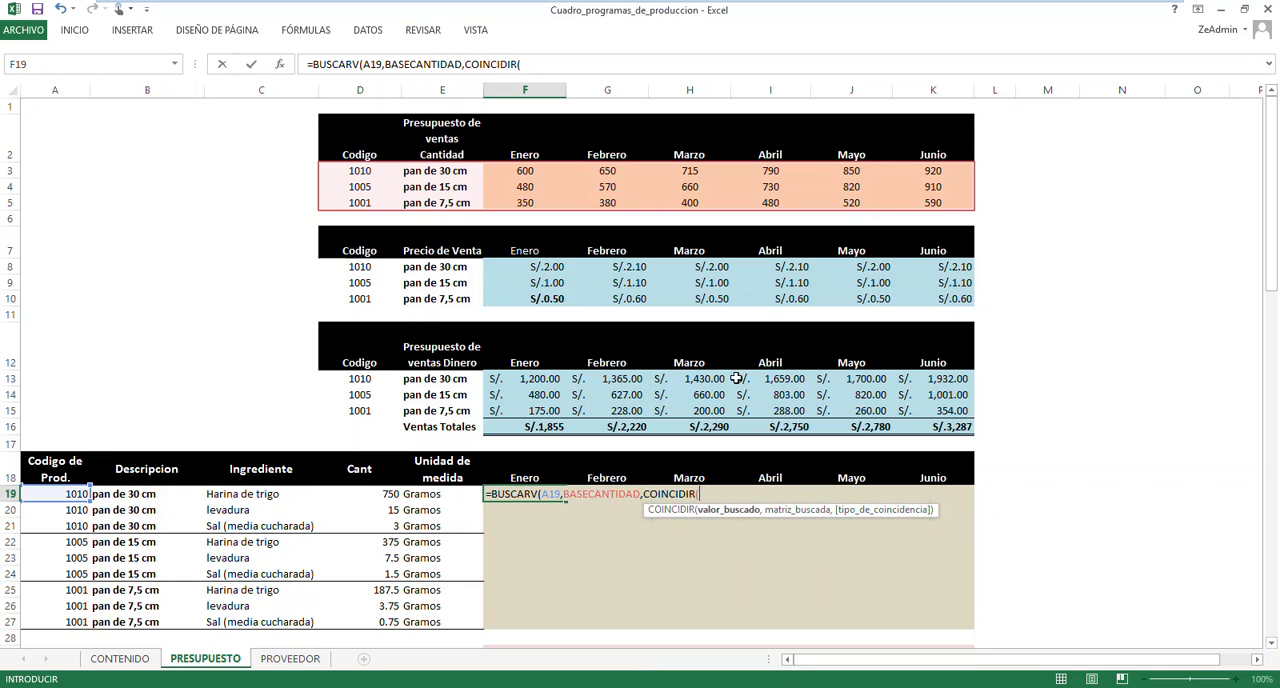
Complete F19's lookup with COINCIDIR(F18,TITULOCANTIDAD,0) as the column index and 0 for an exact match
{"action": "left_click", "coordinate": [530, 474]}
{"action": "type", "text": ","}
{"action": "key", "text": "F3"}
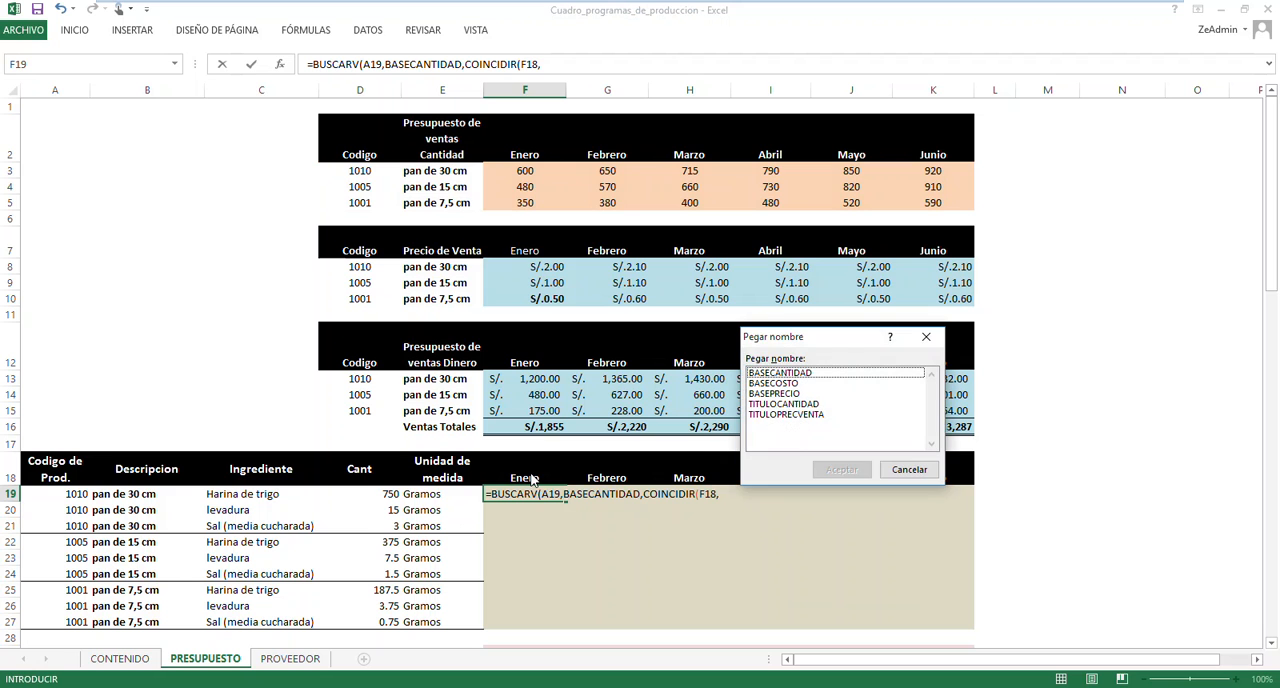
{"action": "double_click", "coordinate": [774, 404]}
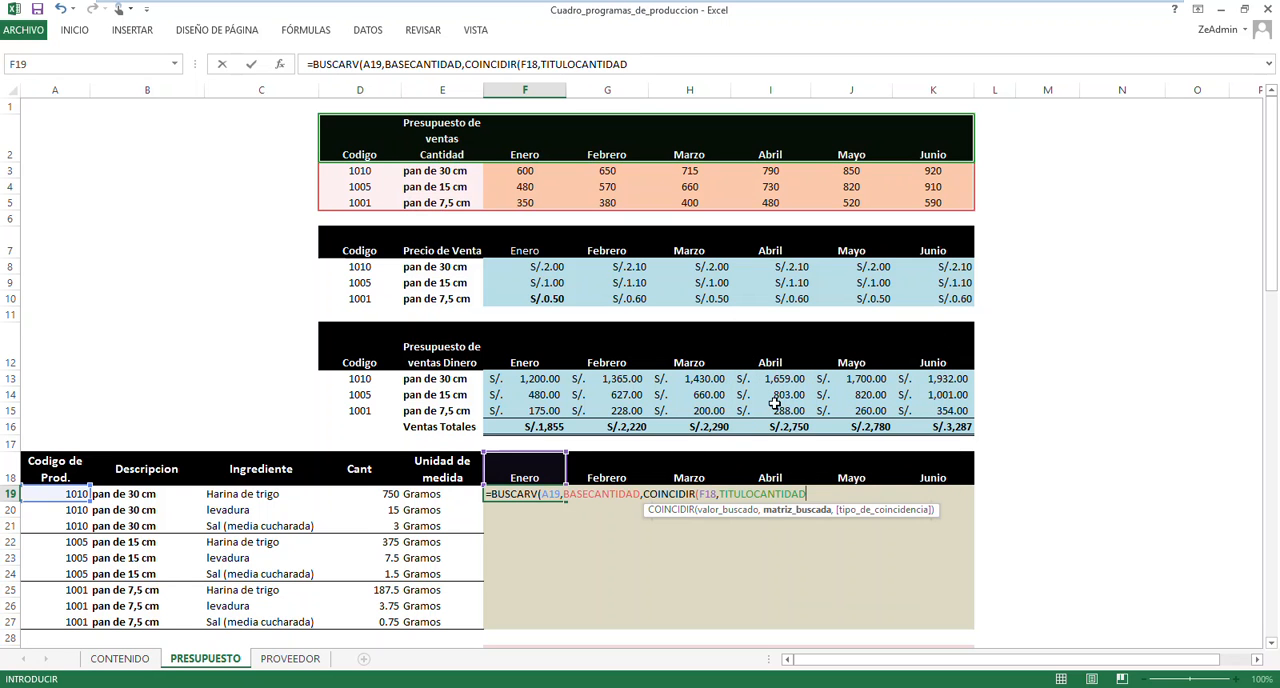
{"action": "type", "text": ",0"}
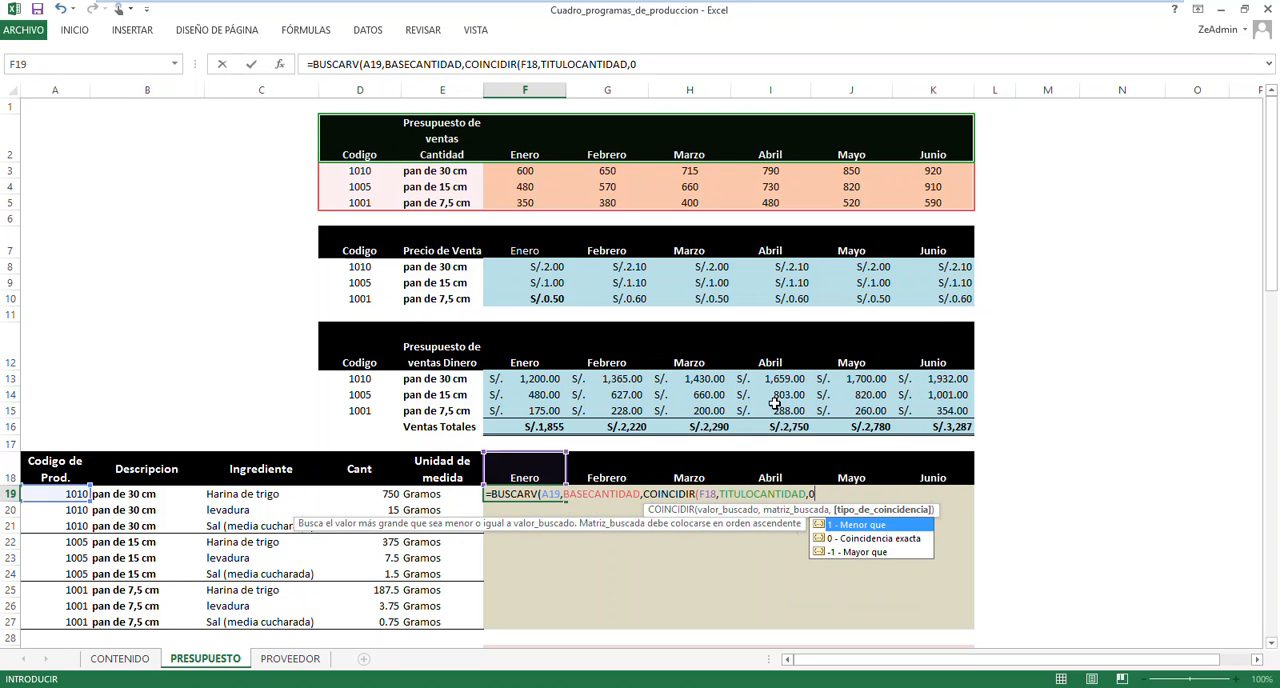
{"action": "type", "text": ")"}
{"action": "type", "text": ","}
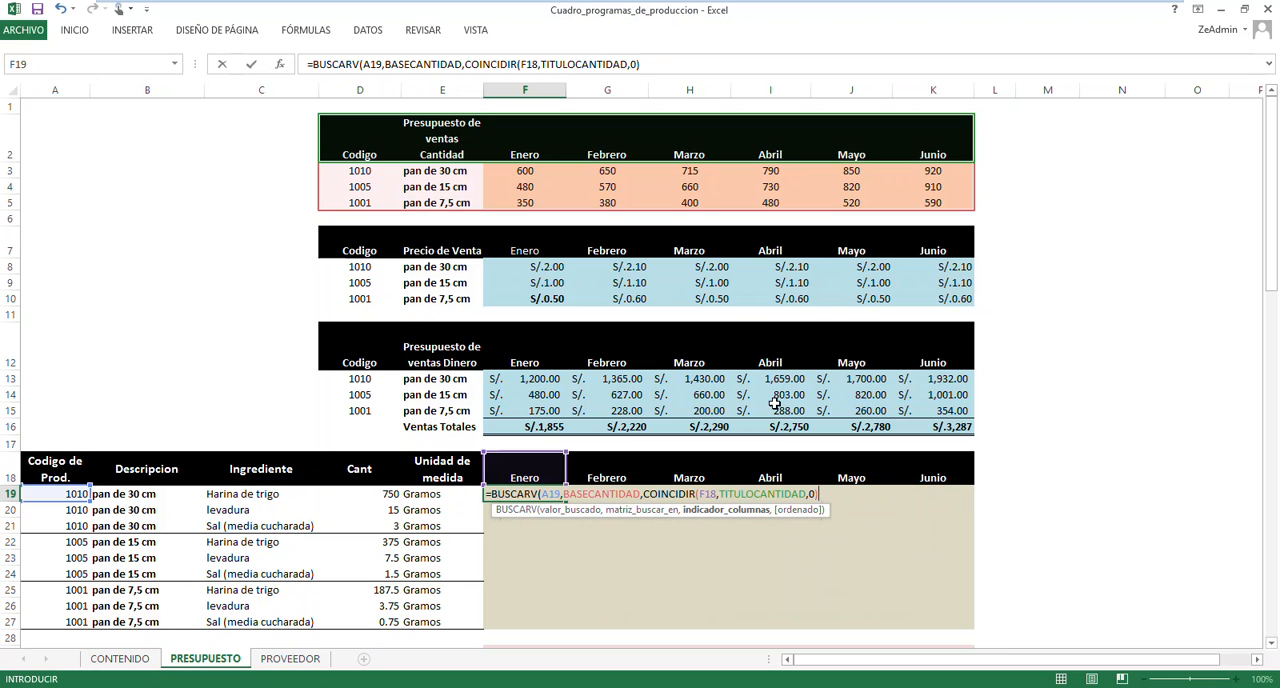
{"action": "type", "text": ",0"}
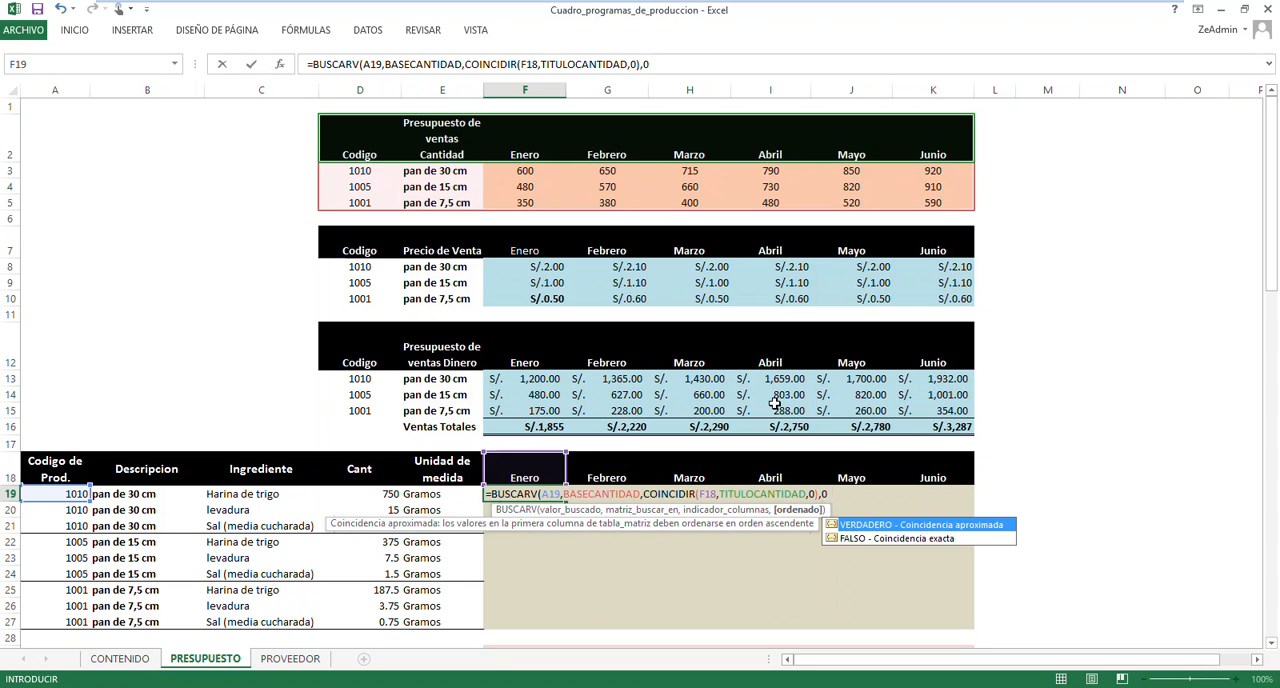
{"action": "type", "text": ")"}
{"action": "key", "text": "Return"}
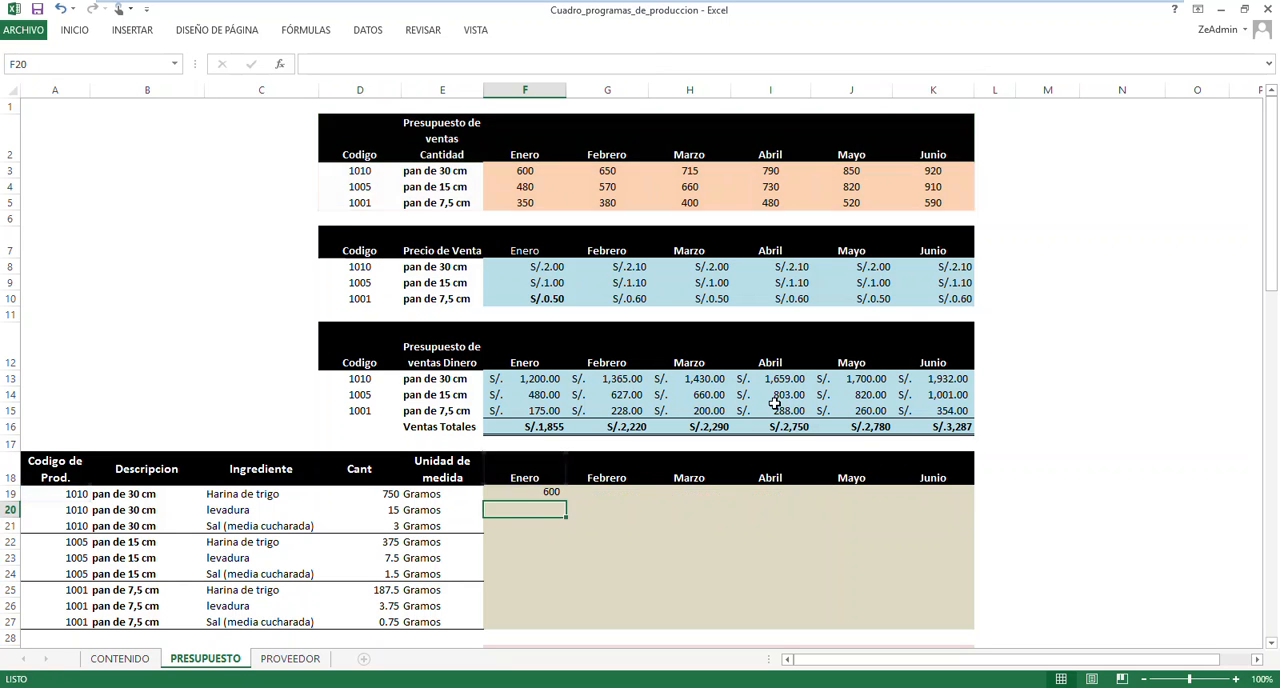
Multiply the BUSCARV result in F19 by the Harina de trigo quantity in D19
{"action": "left_click", "coordinate": [524, 493]}
{"action": "left_click", "coordinate": [376, 497]}
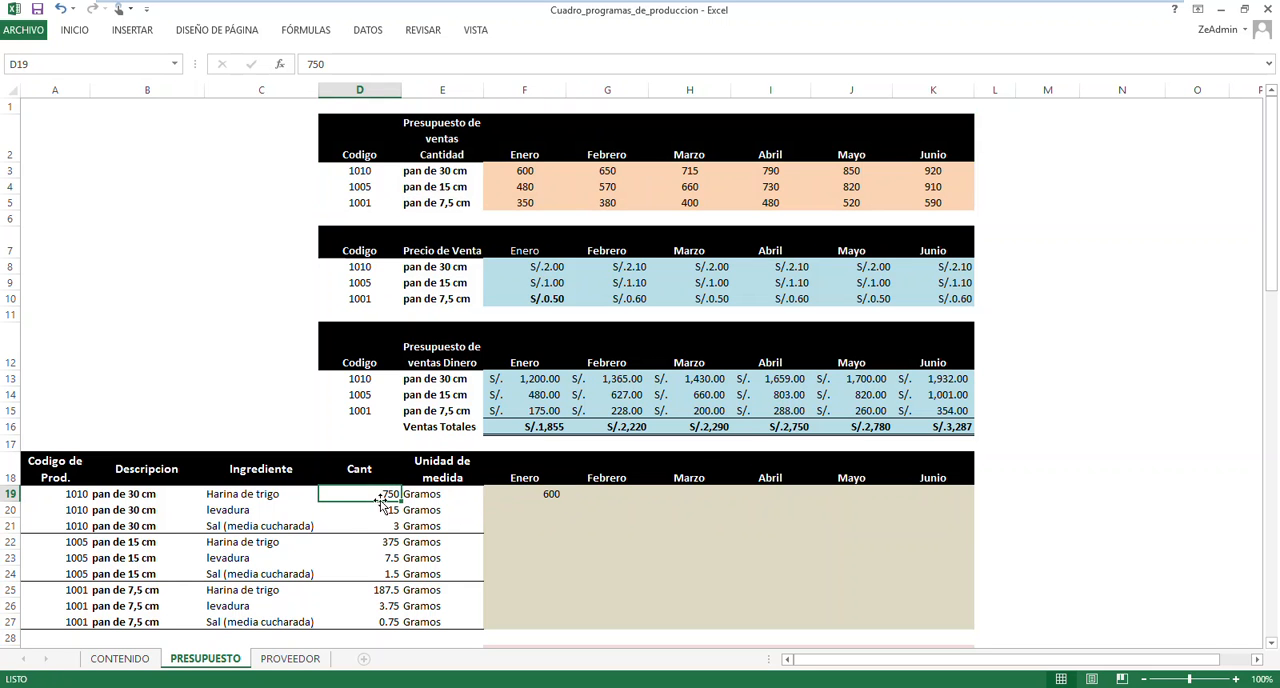
{"action": "left_click", "coordinate": [523, 494]}
{"action": "left_click", "coordinate": [727, 57]}
{"action": "type", "text": "*"}
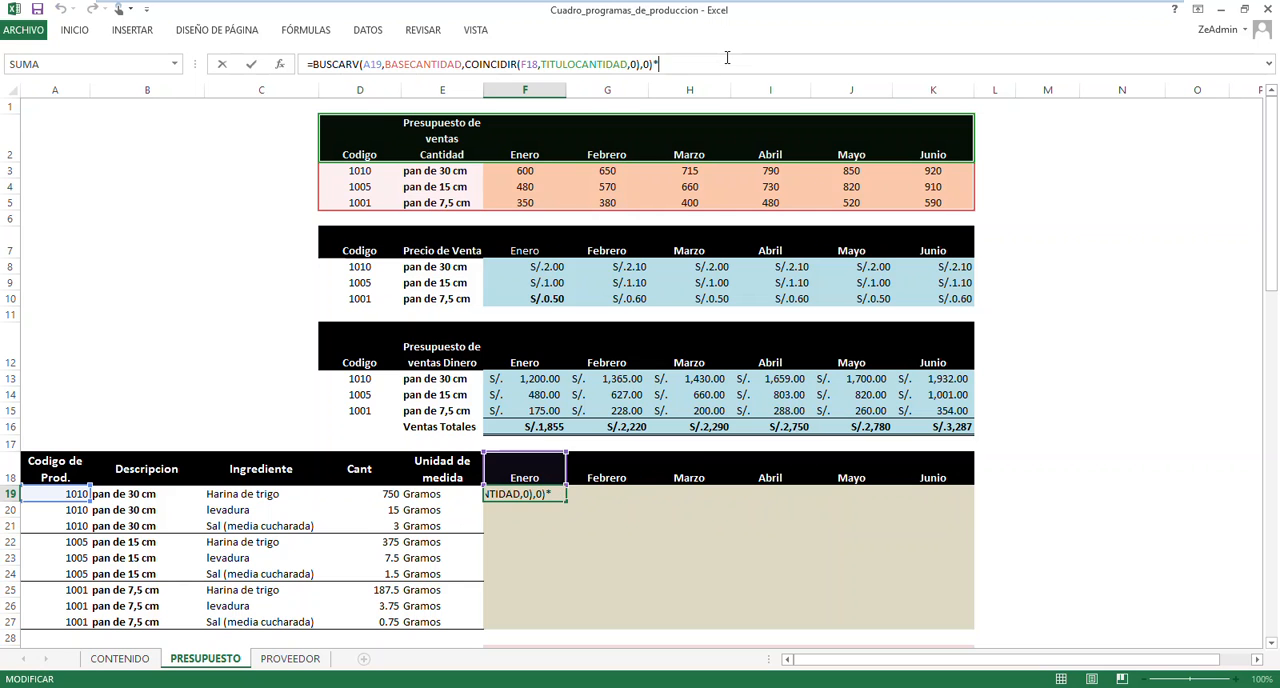
{"action": "left_click", "coordinate": [374, 494]}
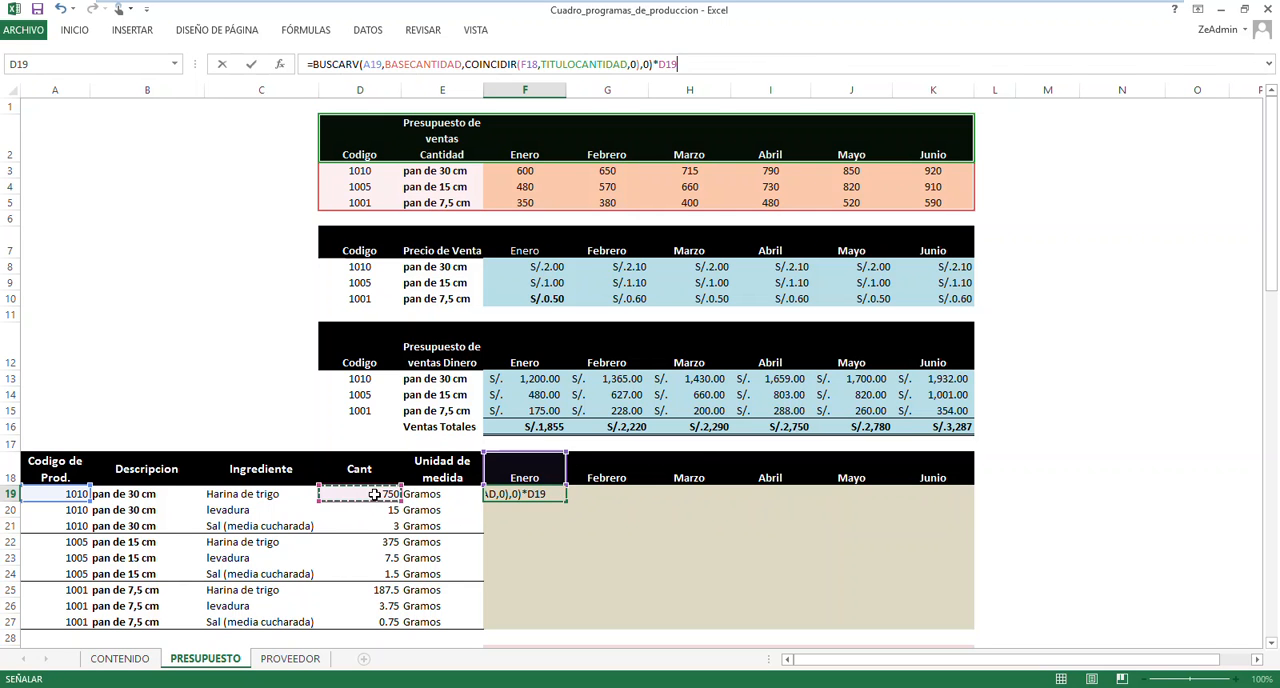
{"action": "key", "text": "Return"}
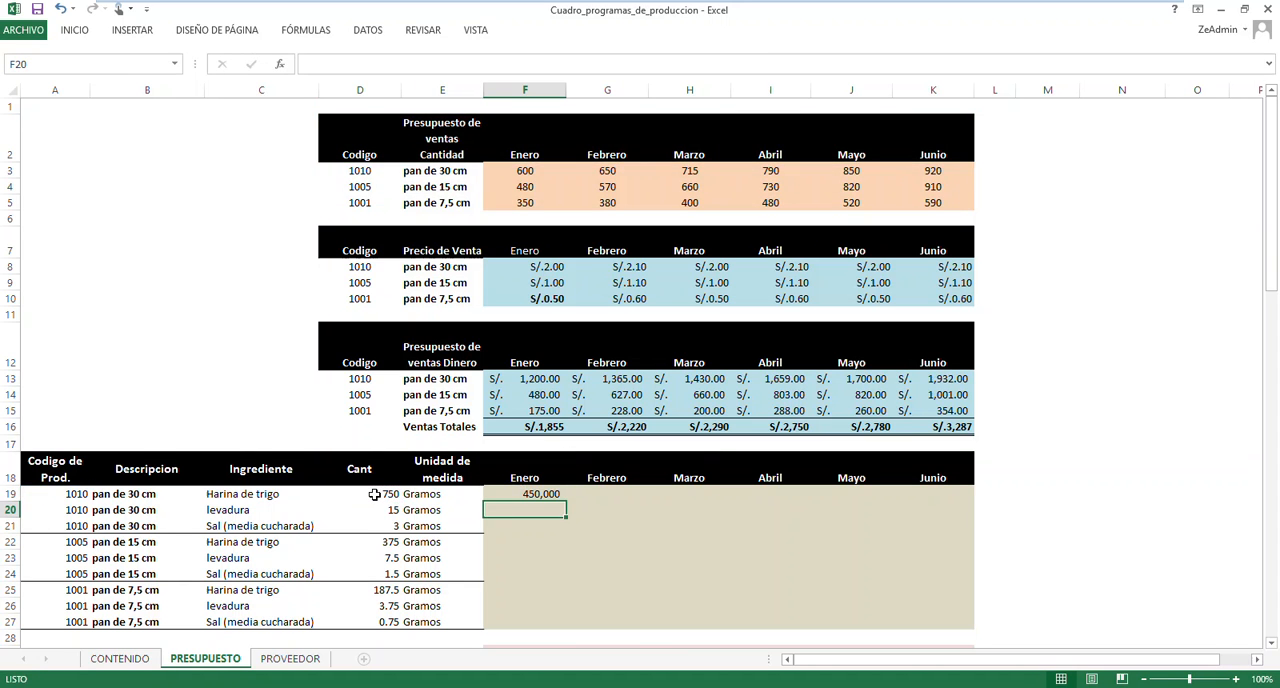
{"action": "scroll", "coordinate": [588, 565], "scroll_direction": "down", "scroll_amount": 2}
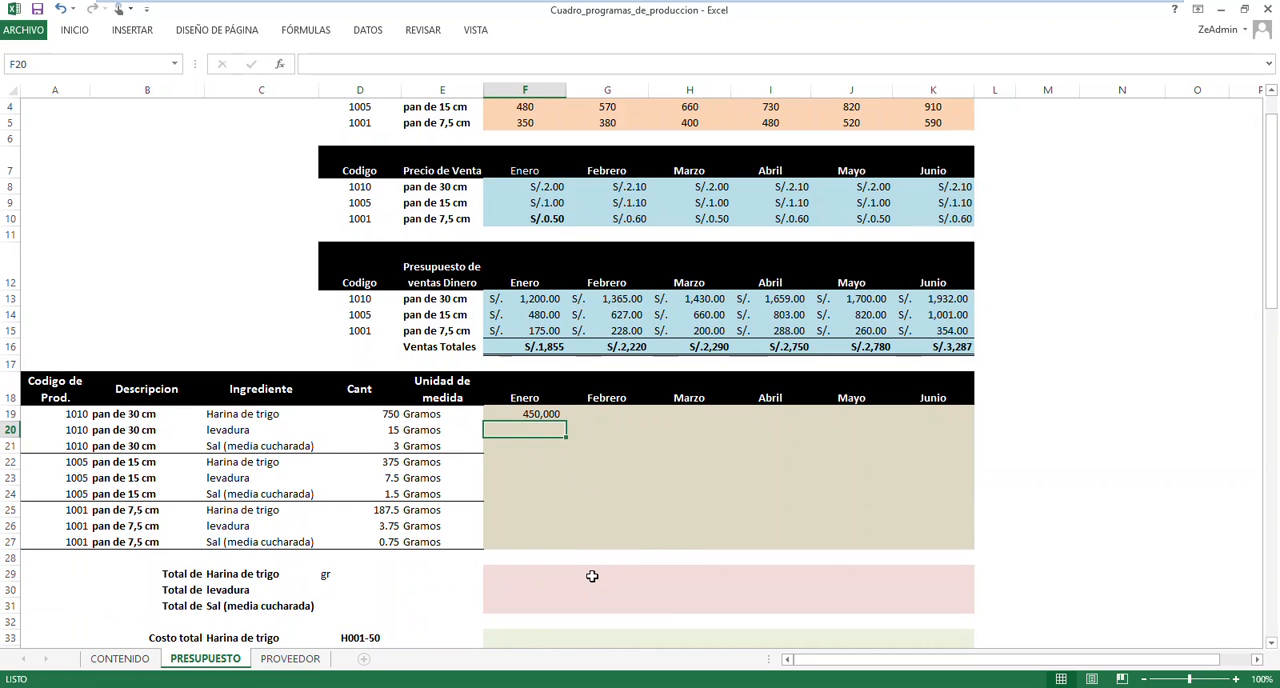
{"action": "left_click", "coordinate": [538, 414]}
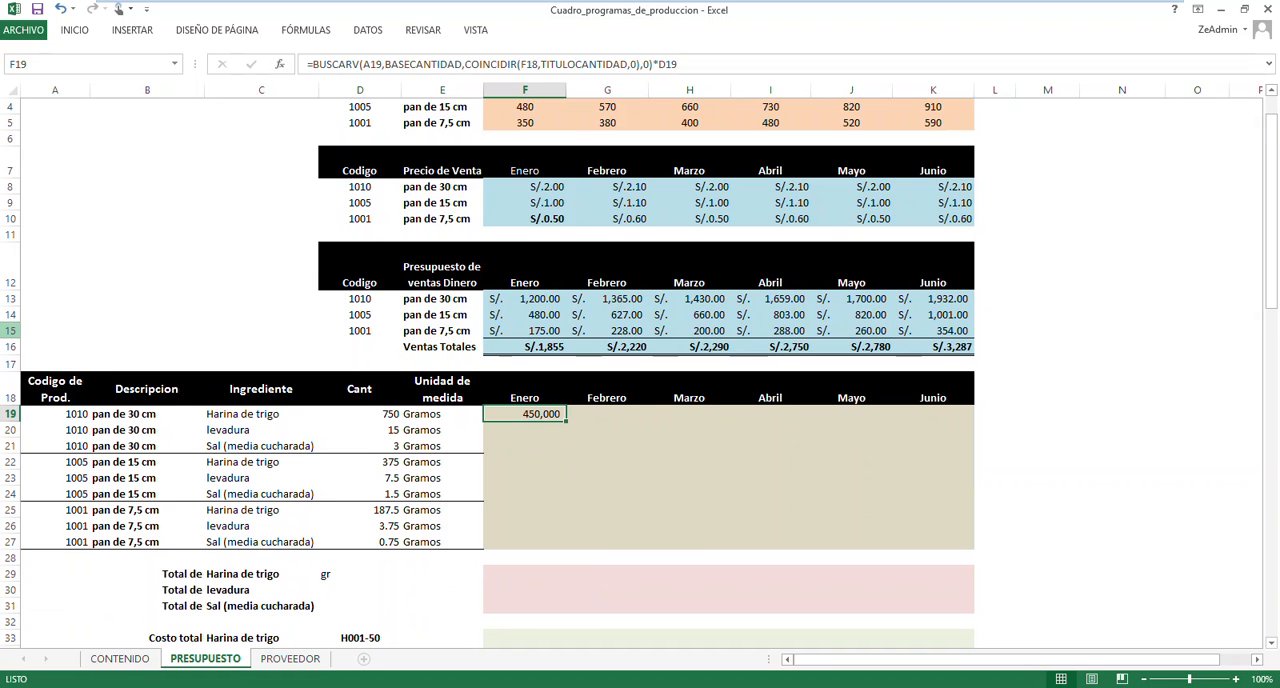
Lock the column of the product code reference in F19's formula as $A19
{"action": "double_click", "coordinate": [536, 414]}
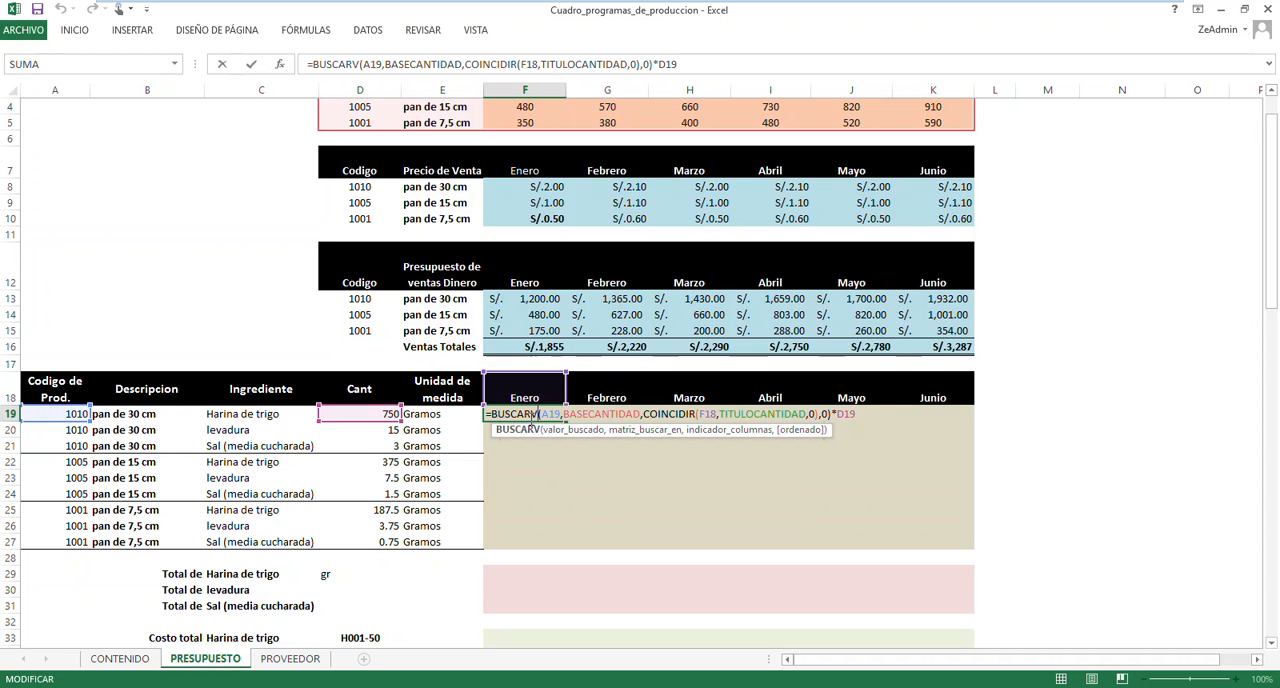
{"action": "left_click_drag", "start_coordinate": [541, 414], "coordinate": [562, 414]}
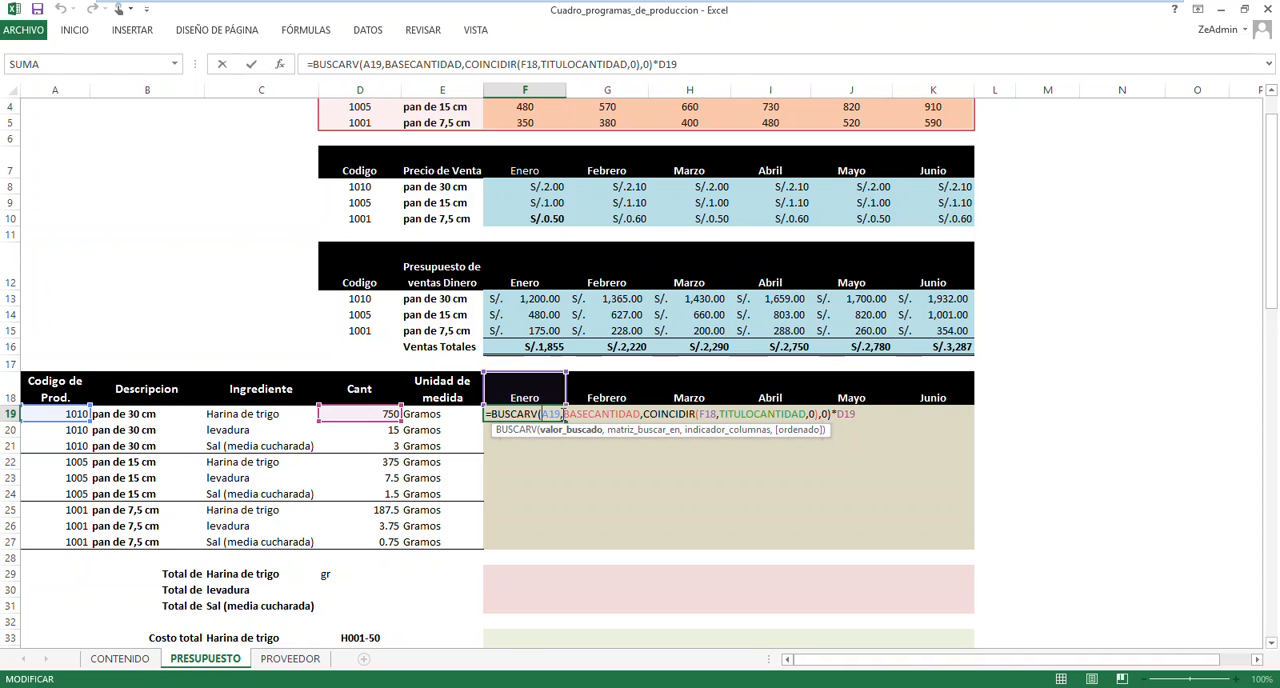
{"action": "key", "text": "F4"}
{"action": "key", "text": "F4"}
{"action": "key", "text": "F4"}
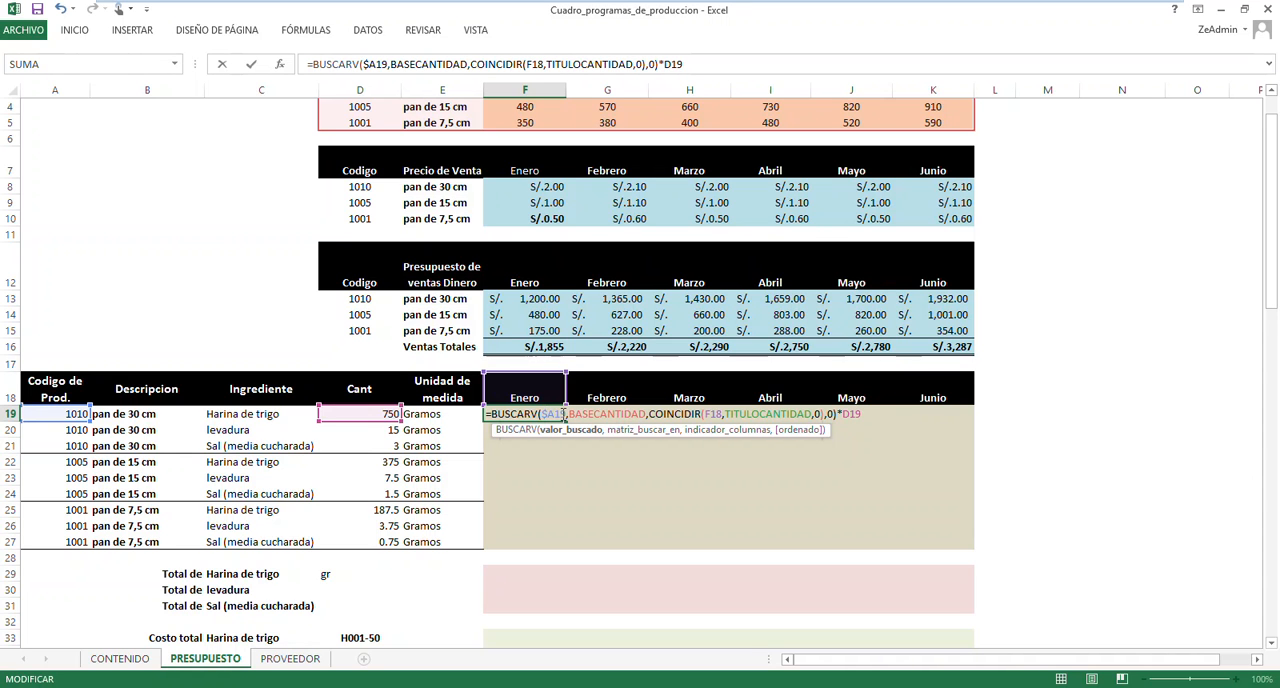
Lock the month row as F$18 and the quantity column as $D19 in F19's formula
{"action": "left_click", "coordinate": [569, 415]}
{"action": "left_click", "coordinate": [718, 414]}
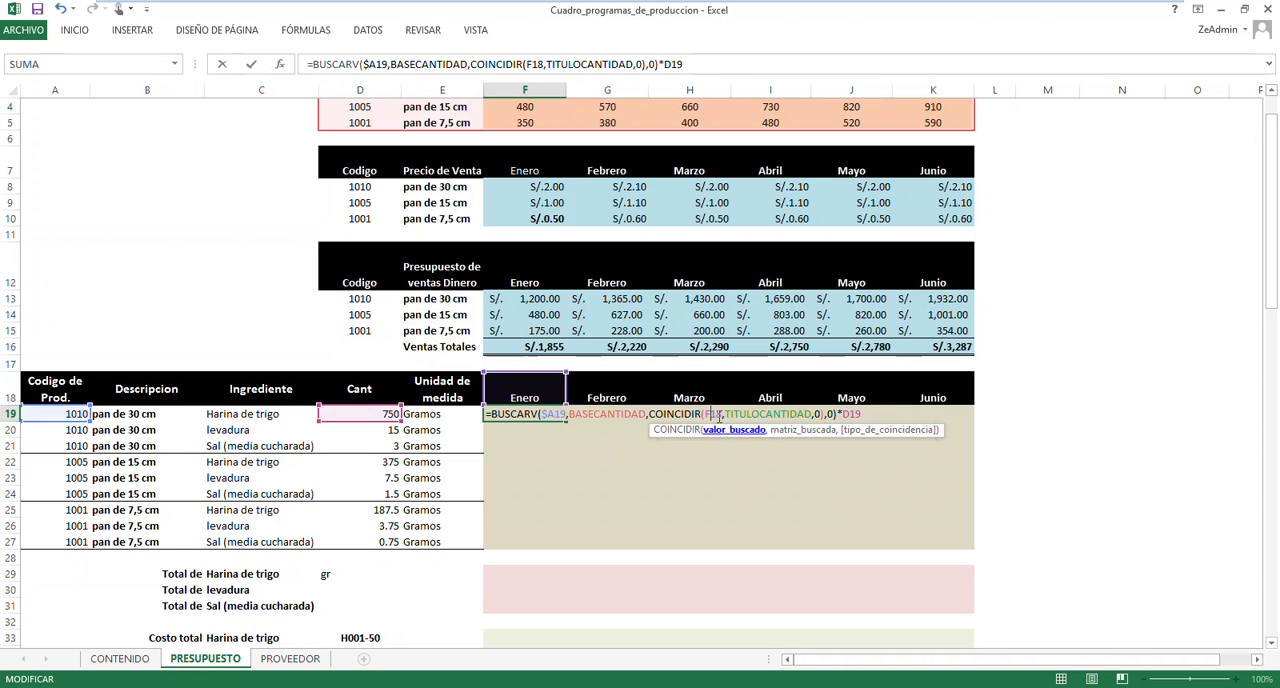
{"action": "type", "text": "$"}
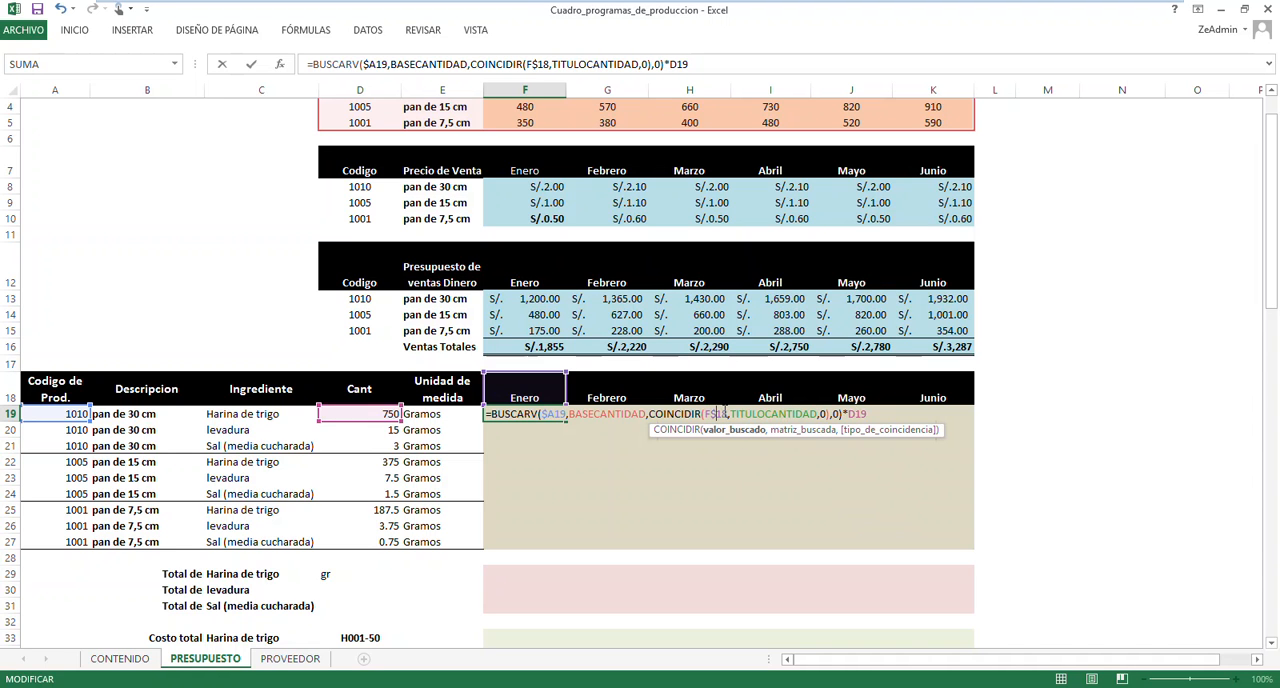
{"action": "left_click", "coordinate": [849, 414]}
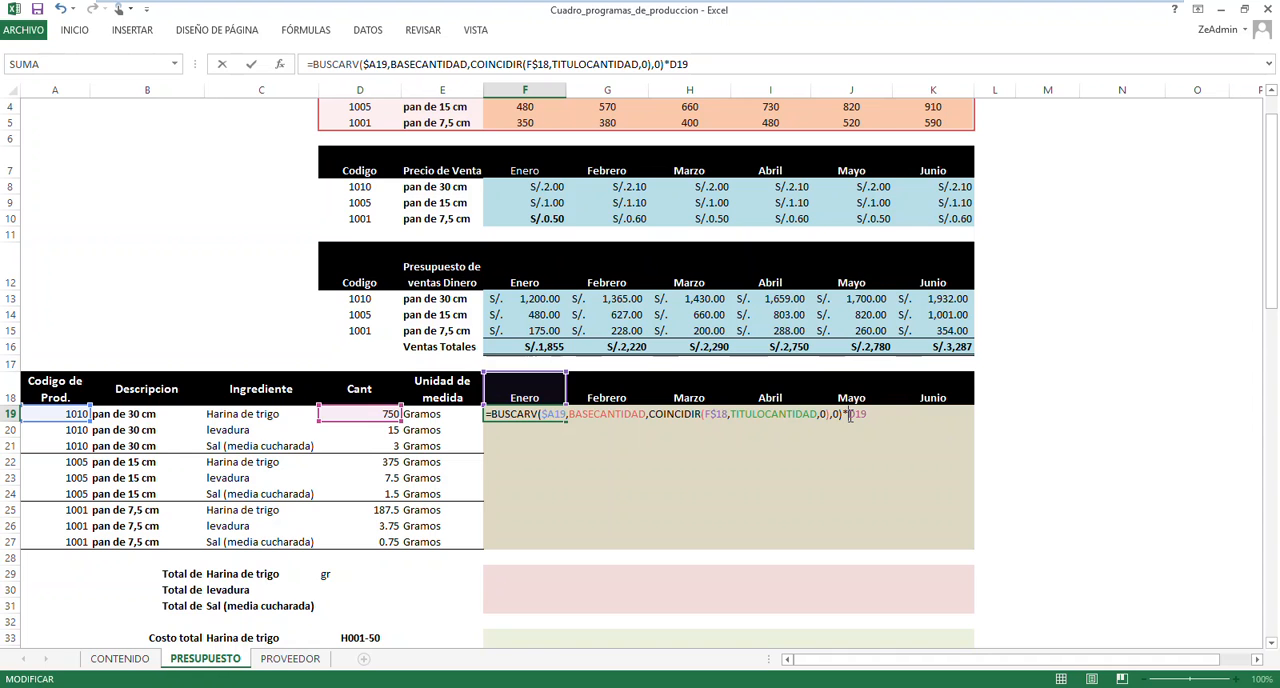
{"action": "type", "text": "$"}
{"action": "key", "text": "Return"}
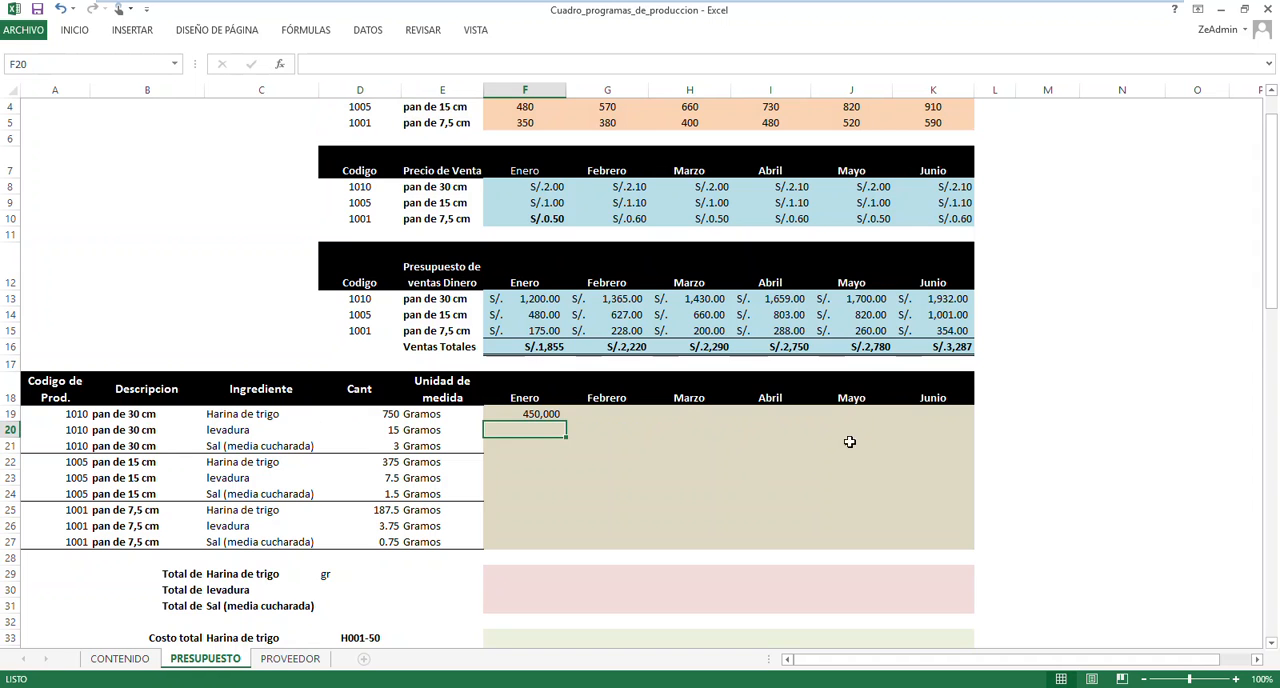
Fill F19's formula across the ingredient range F19:K27 for all products and months from Enero to Junio
{"action": "left_click", "coordinate": [558, 414]}
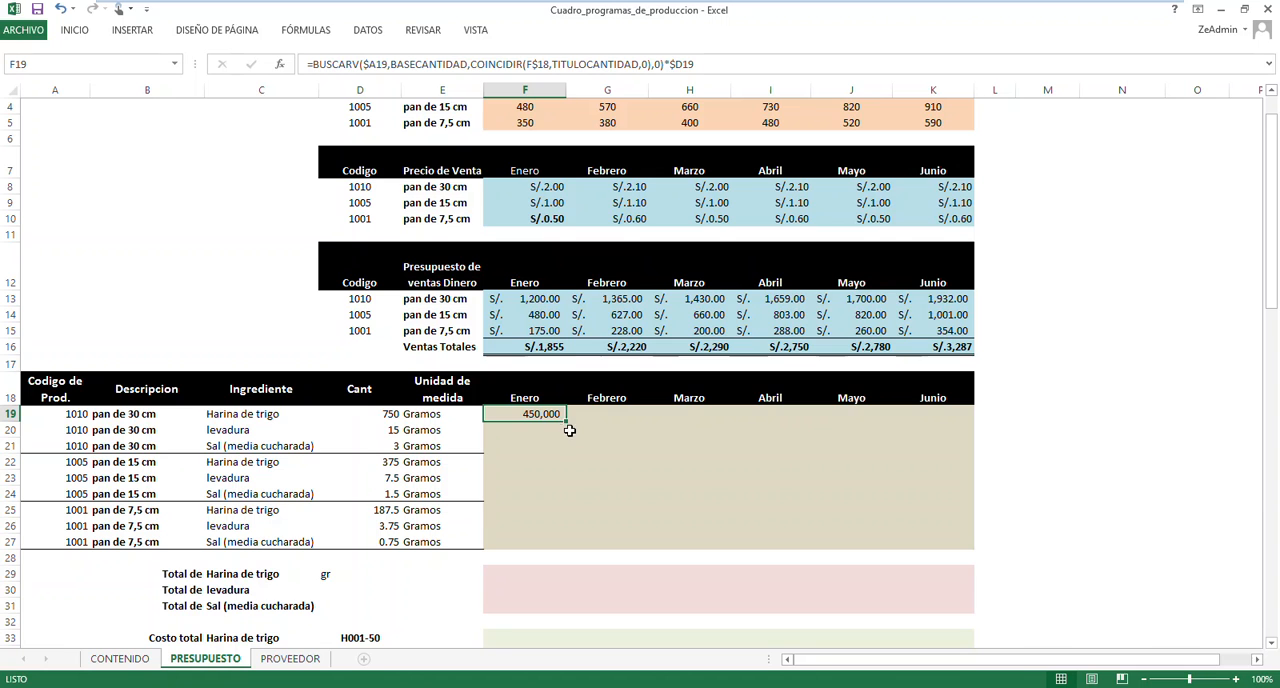
{"action": "left_click_drag", "start_coordinate": [566, 421], "coordinate": [970, 546]}
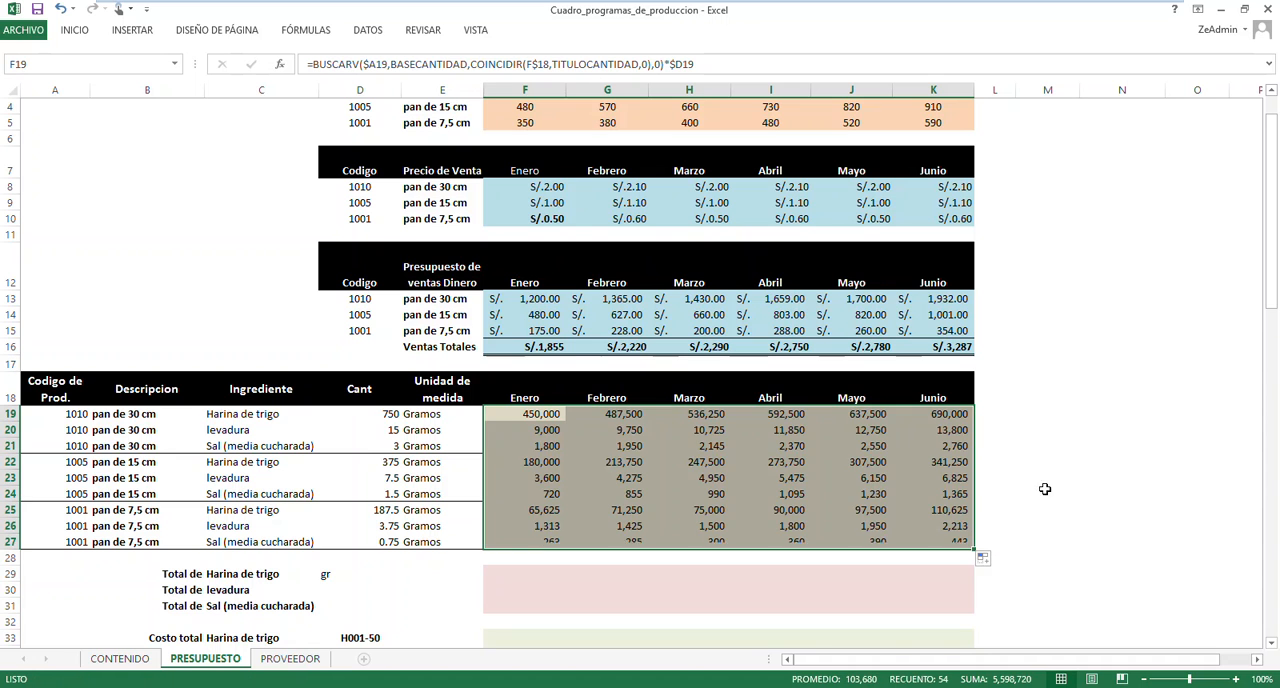
{"action": "left_click", "coordinate": [869, 474]}
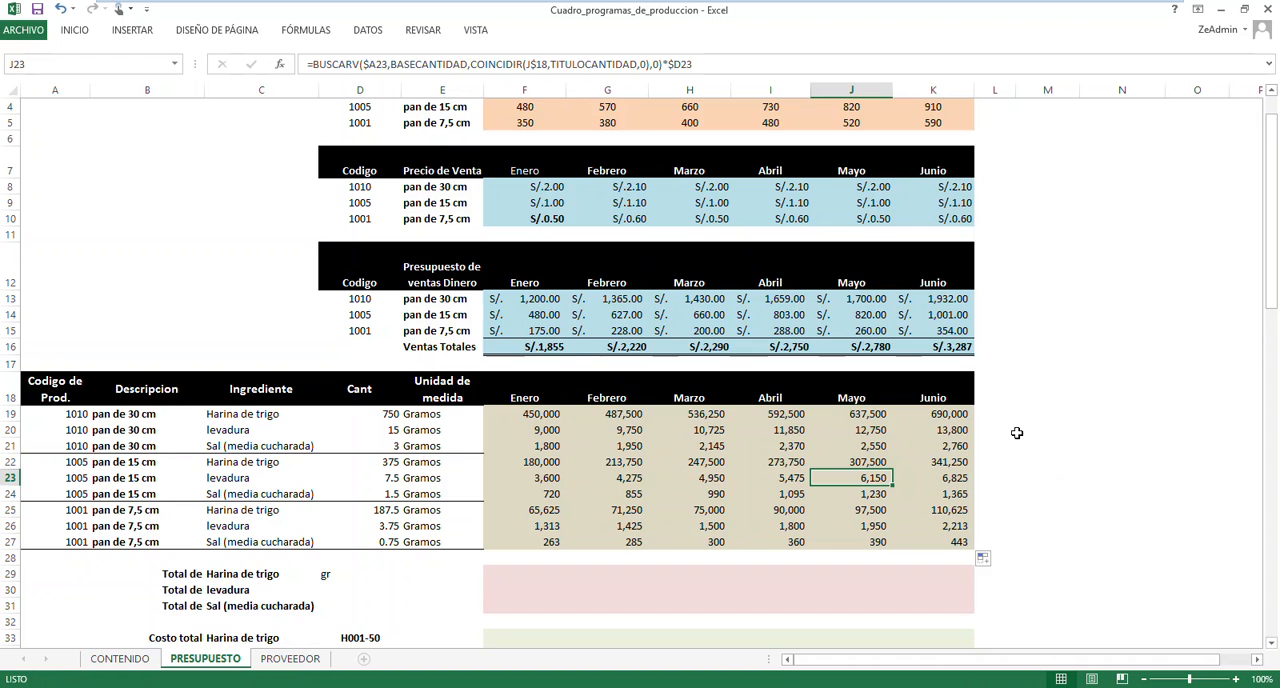
Select the Enero cell F29 of the Total de Harina de trigo row
{"action": "scroll", "coordinate": [1017, 432], "scroll_direction": "down", "scroll_amount": 2}
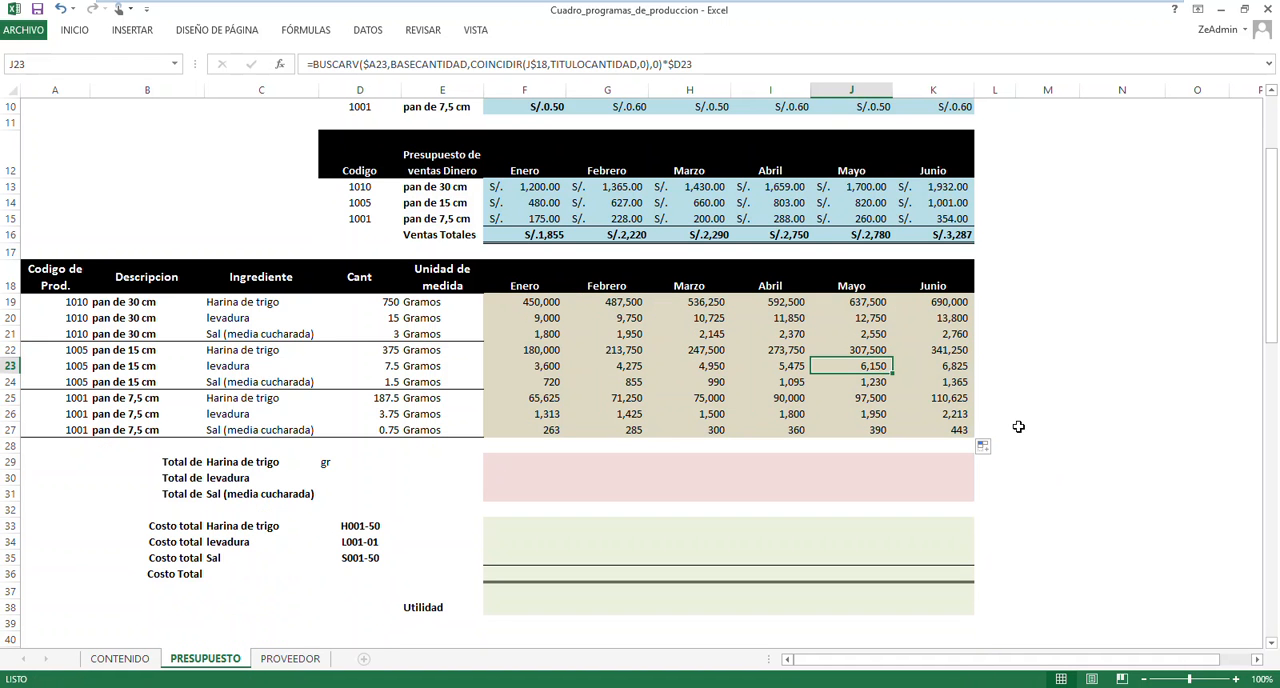
{"action": "left_click", "coordinate": [509, 466]}
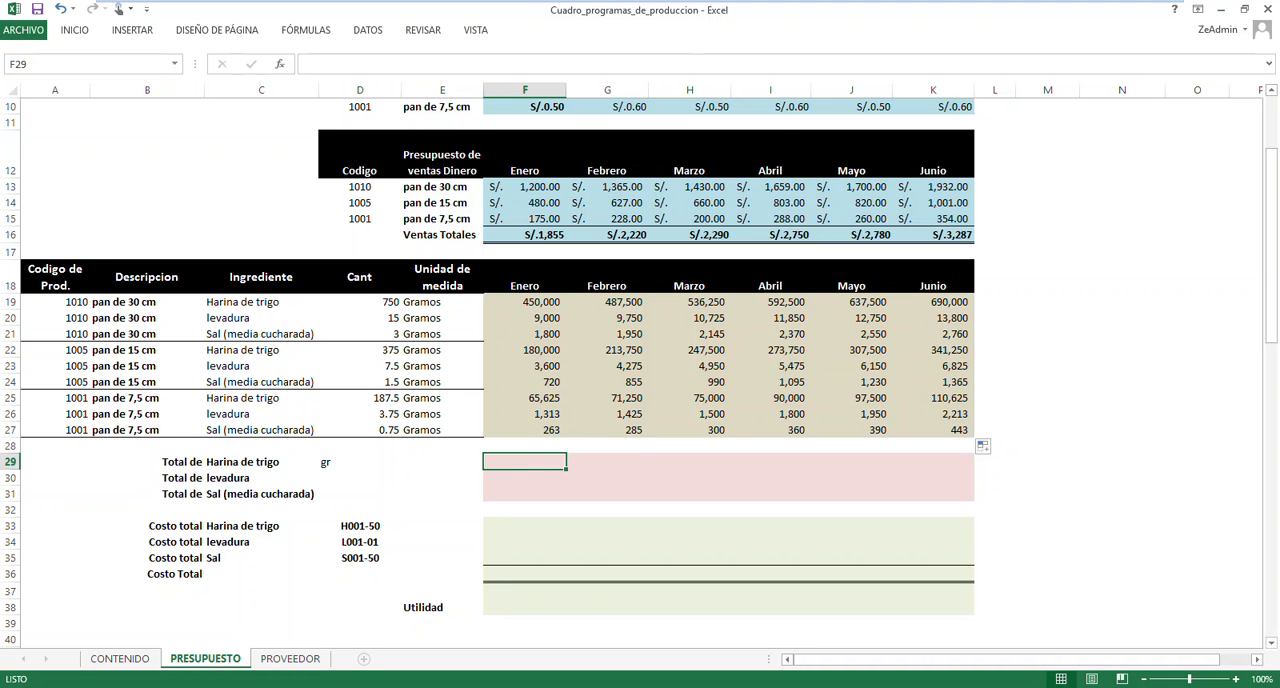
Examine the Harina de trigo rows of the three bread products and their Enero amounts in the ingredient table
{"action": "left_click", "coordinate": [249, 302]}
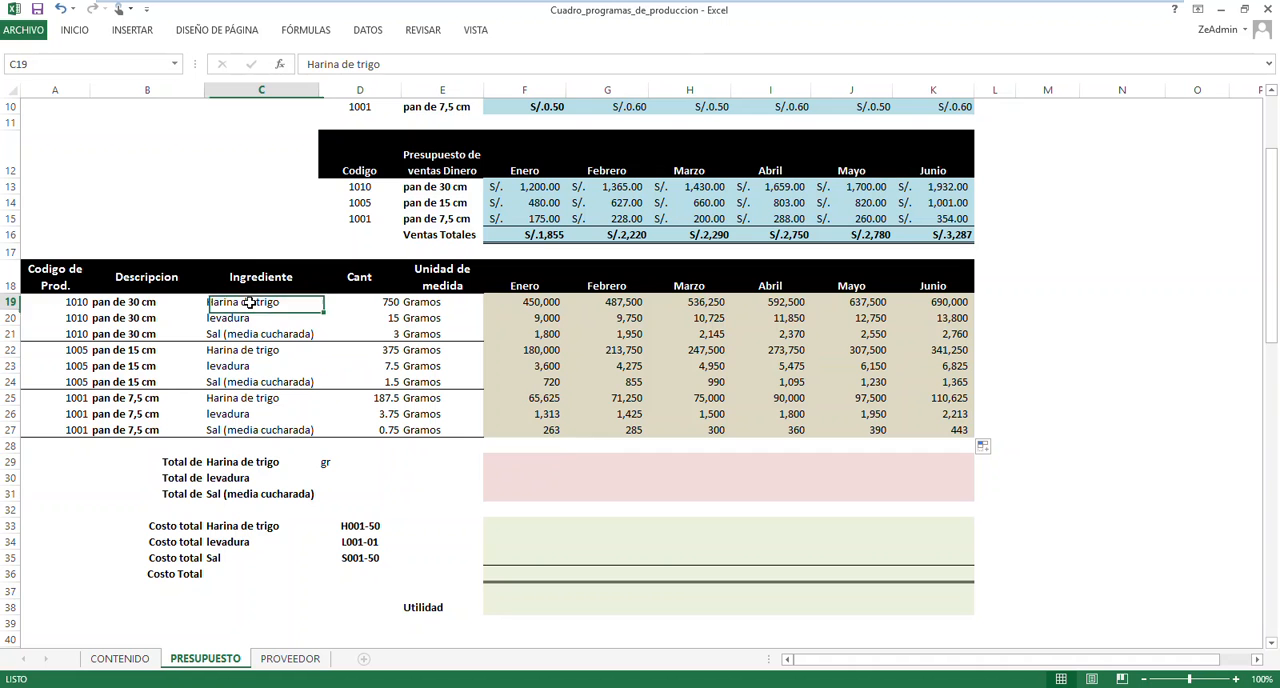
{"action": "key", "text": "Down"}
{"action": "key", "text": "Down"}
{"action": "key", "text": "Down"}
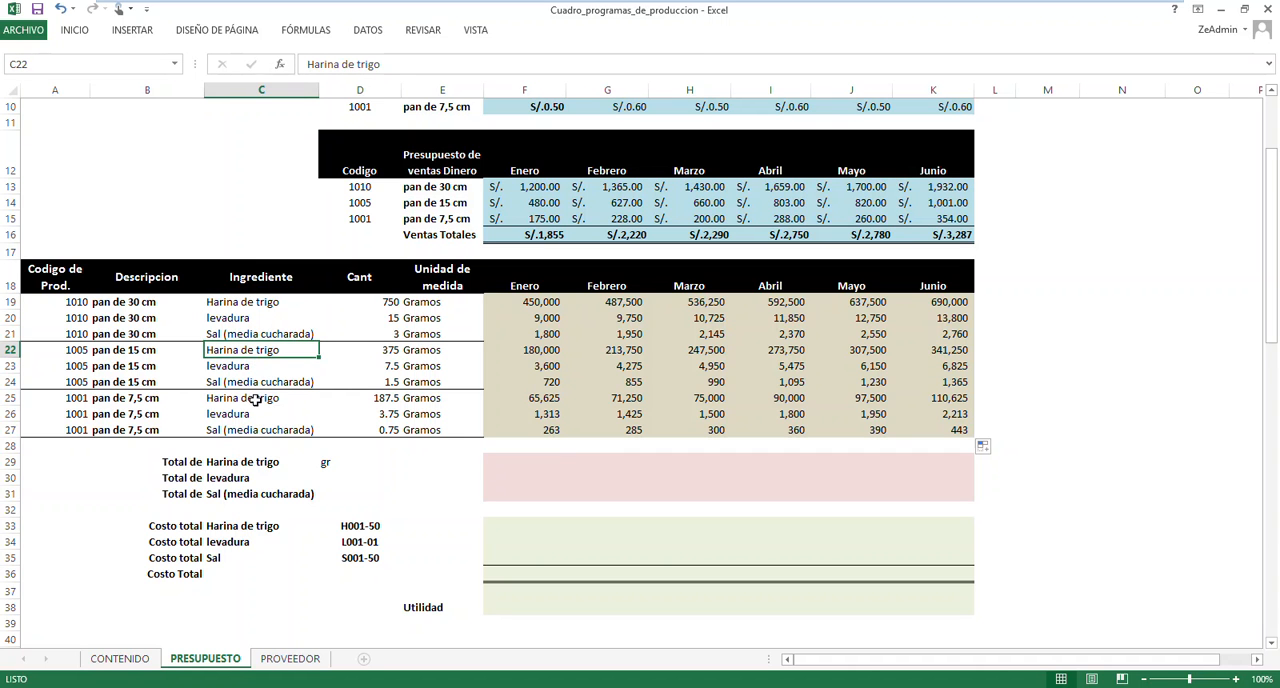
{"action": "left_click", "coordinate": [256, 399]}
{"action": "left_click", "coordinate": [519, 398]}
{"action": "left_click", "coordinate": [530, 350]}
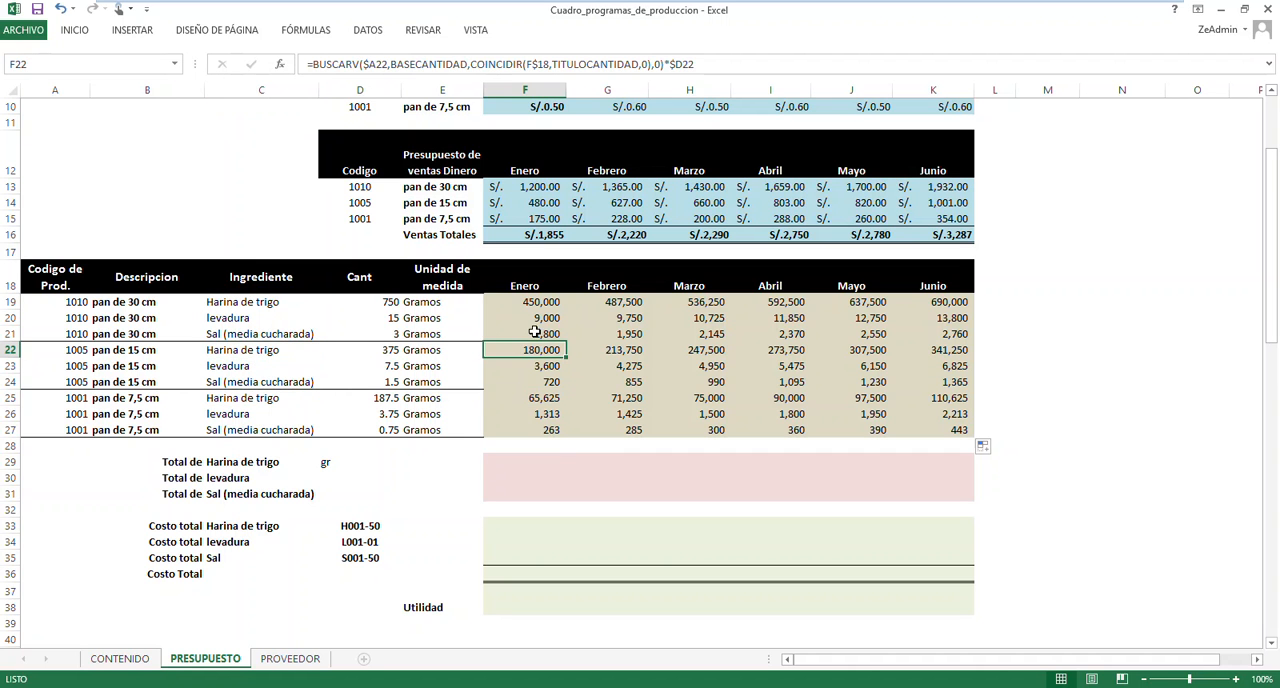
{"action": "left_click", "coordinate": [539, 303]}
Start a SUMAR.SI formula in F29 with the ingredient names locked as $C$19:$C$27 for its criteria range
{"action": "left_click", "coordinate": [530, 459]}
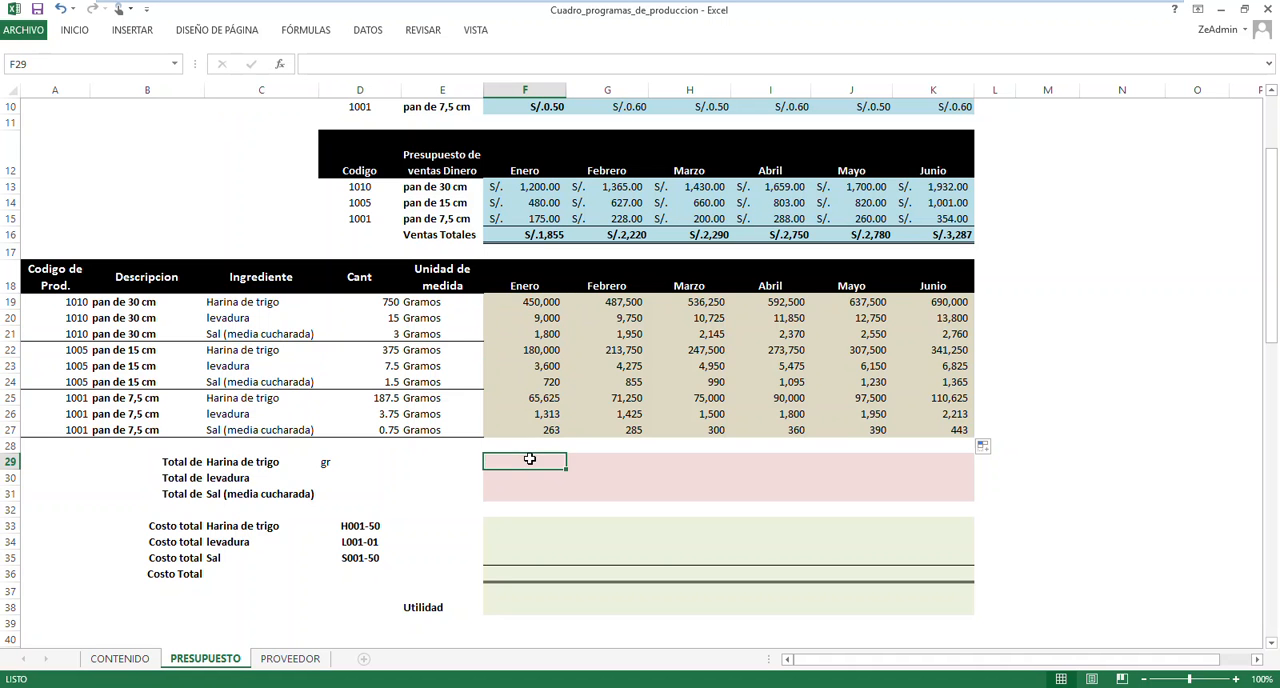
{"action": "type", "text": "=SUM"}
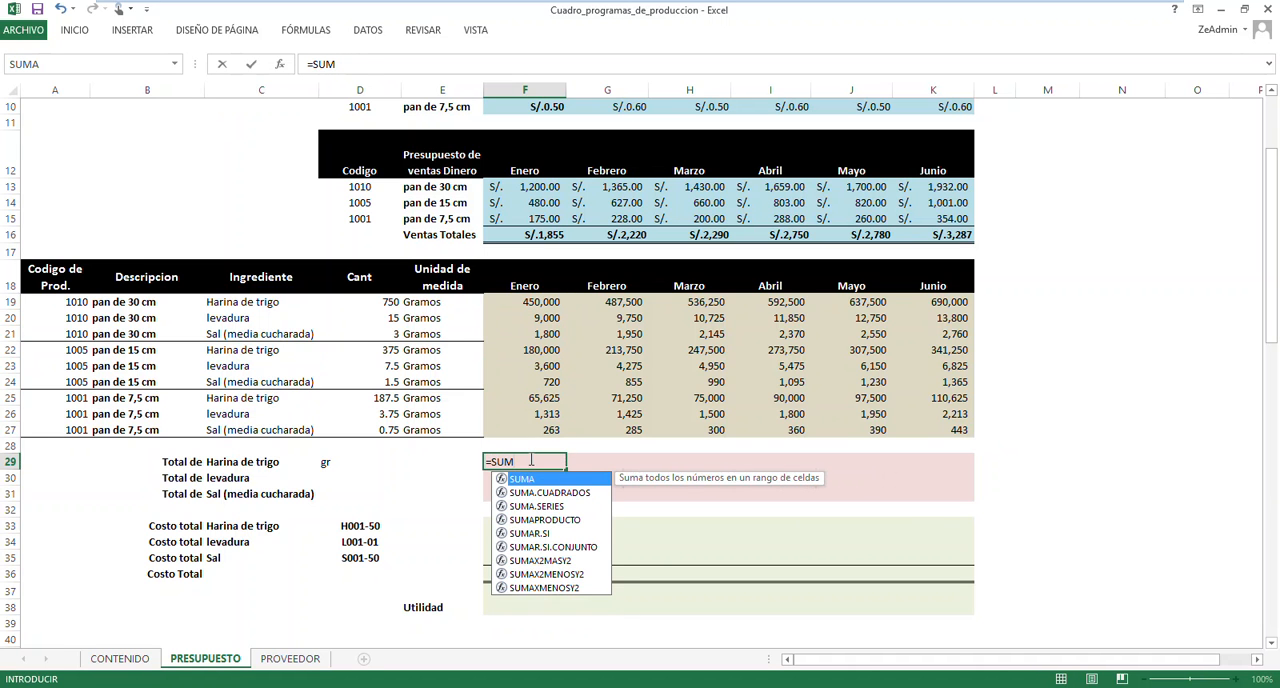
{"action": "key", "text": "Down"}
{"action": "key", "text": "Down"}
{"action": "key", "text": "Down"}
{"action": "key", "text": "Down"}
{"action": "key", "text": "Tab"}
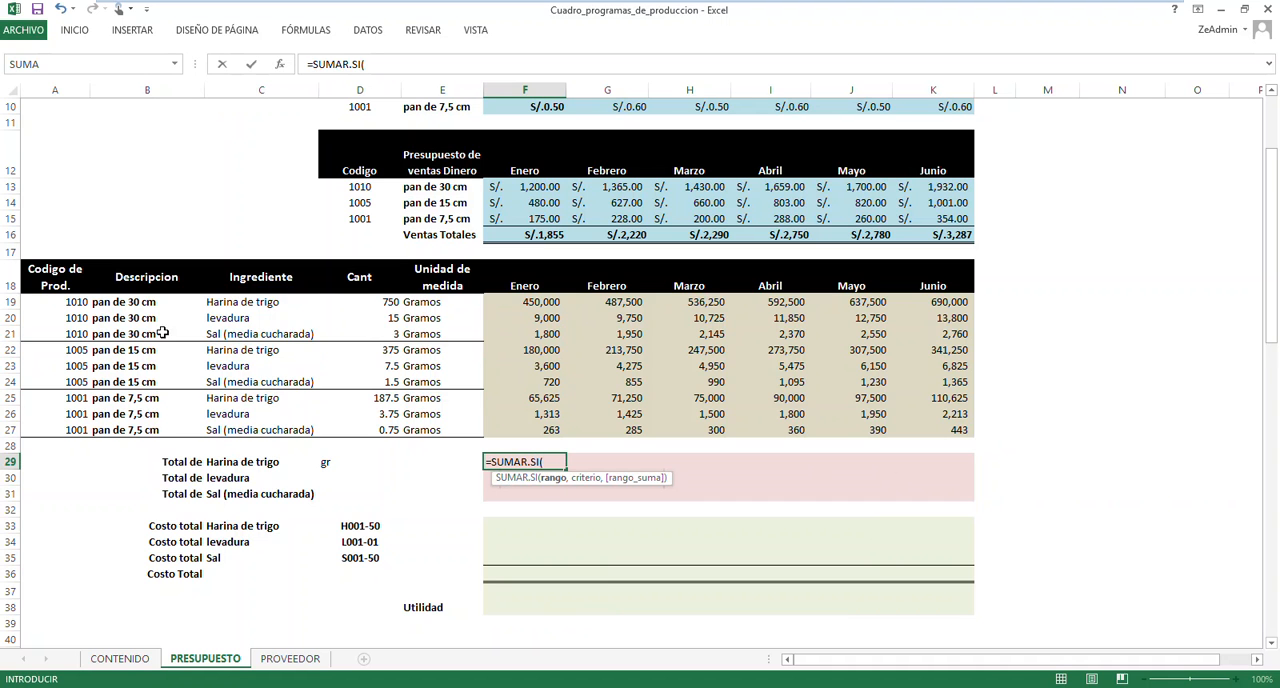
{"action": "left_click_drag", "start_coordinate": [242, 309], "coordinate": [252, 432]}
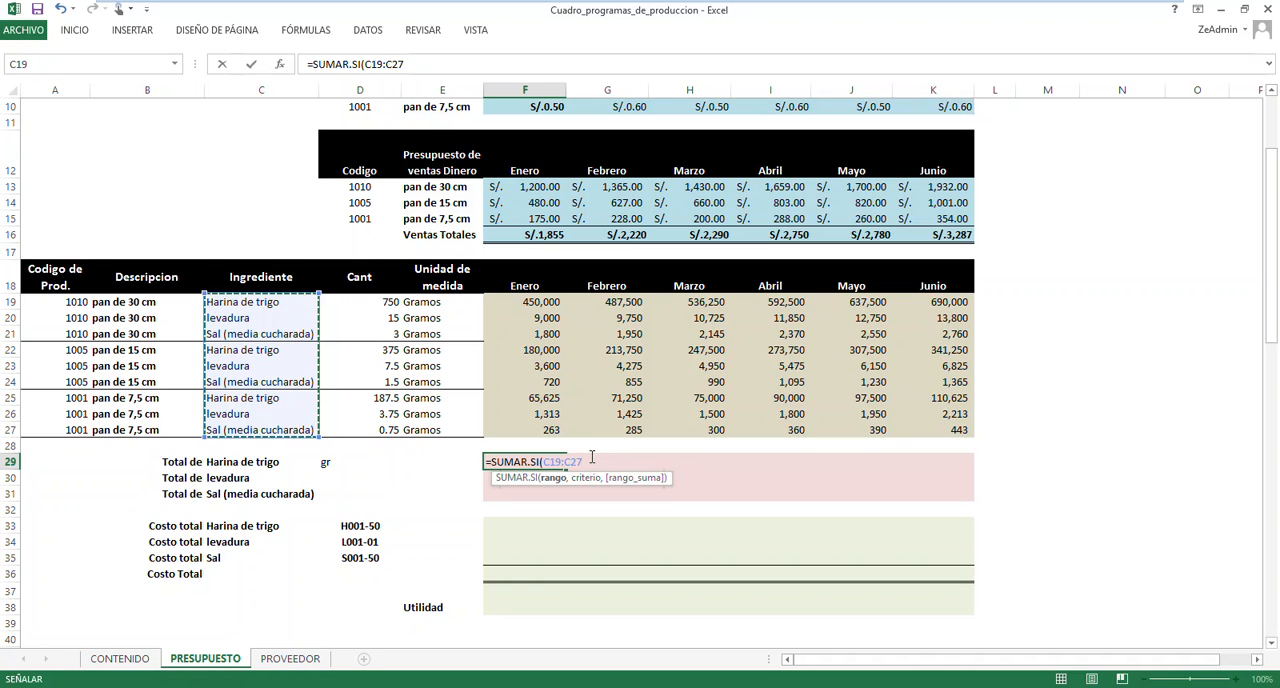
{"action": "key", "text": "F4"}
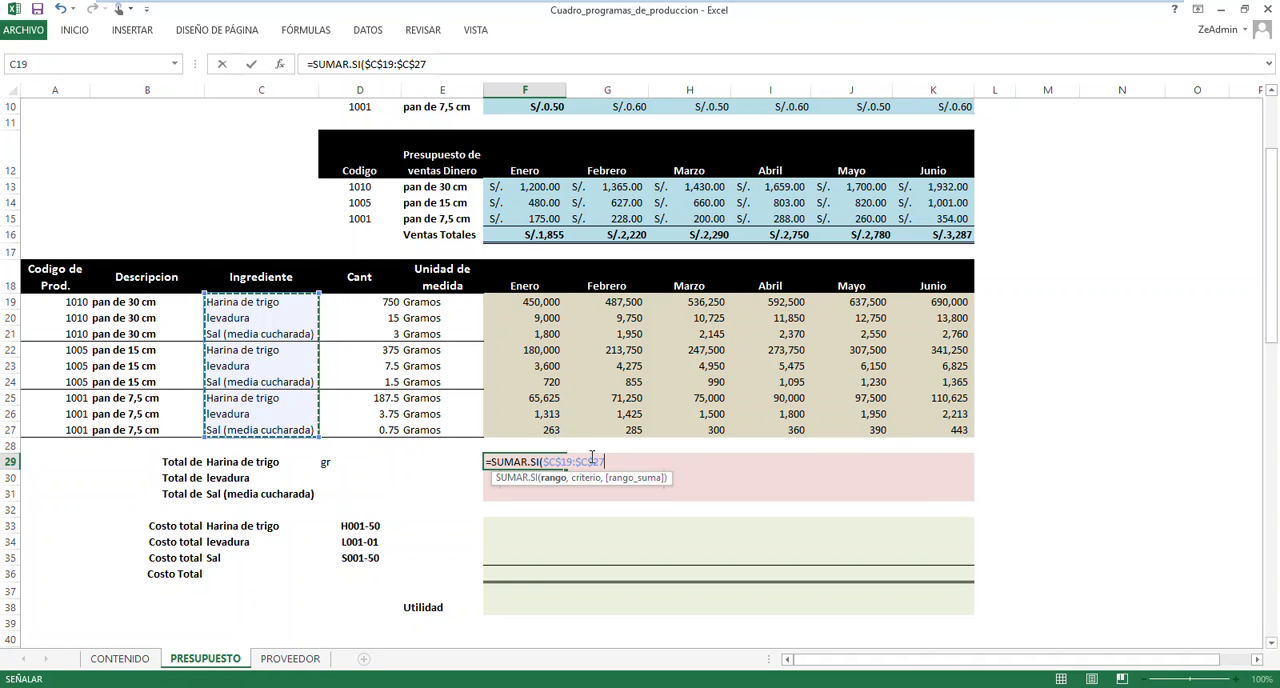
Complete F29's SUMAR.SI formula with C29 as the criterion and the locked Enero amounts $F$19:$F$27 as the sum range
{"action": "type", "text": ","}
{"action": "left_click", "coordinate": [242, 462]}
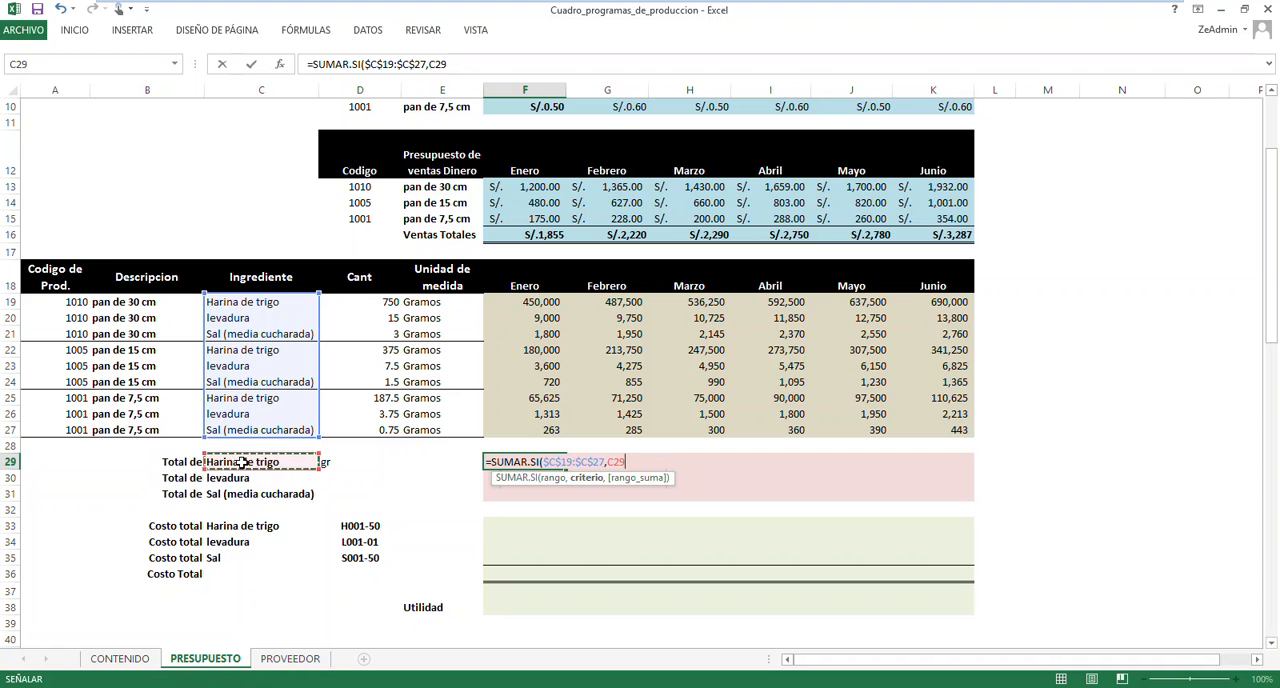
{"action": "type", "text": ","}
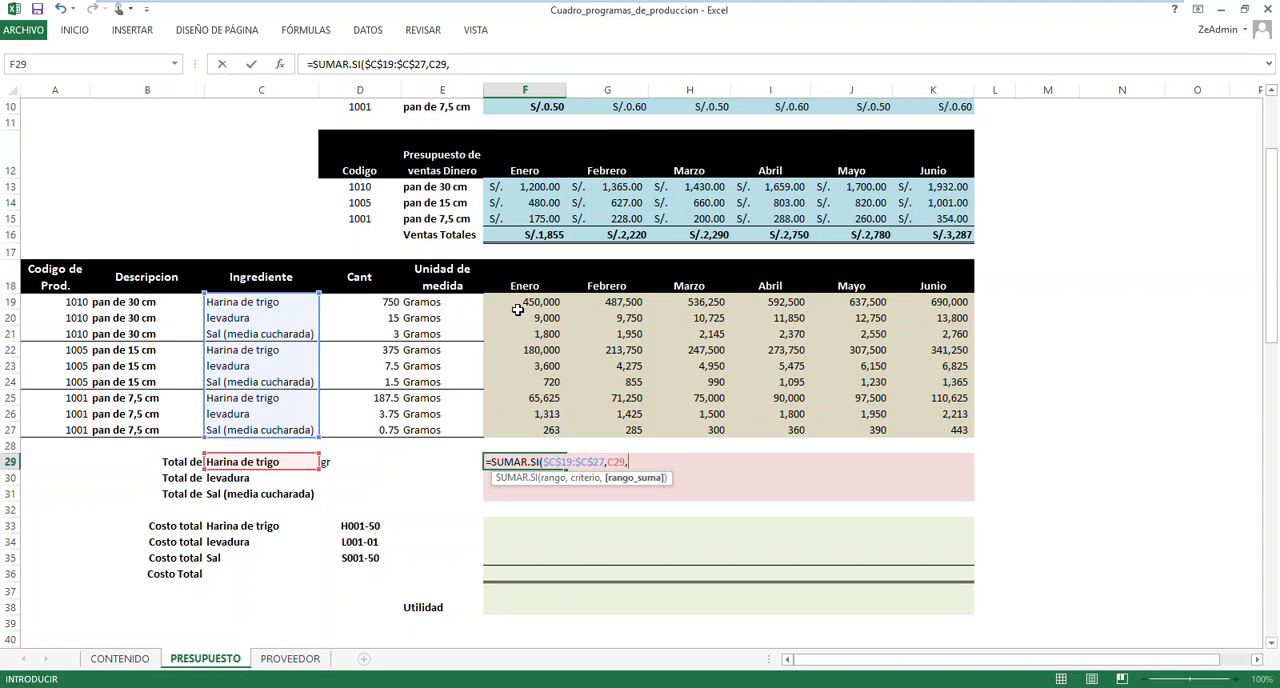
{"action": "left_click_drag", "start_coordinate": [519, 304], "coordinate": [520, 437]}
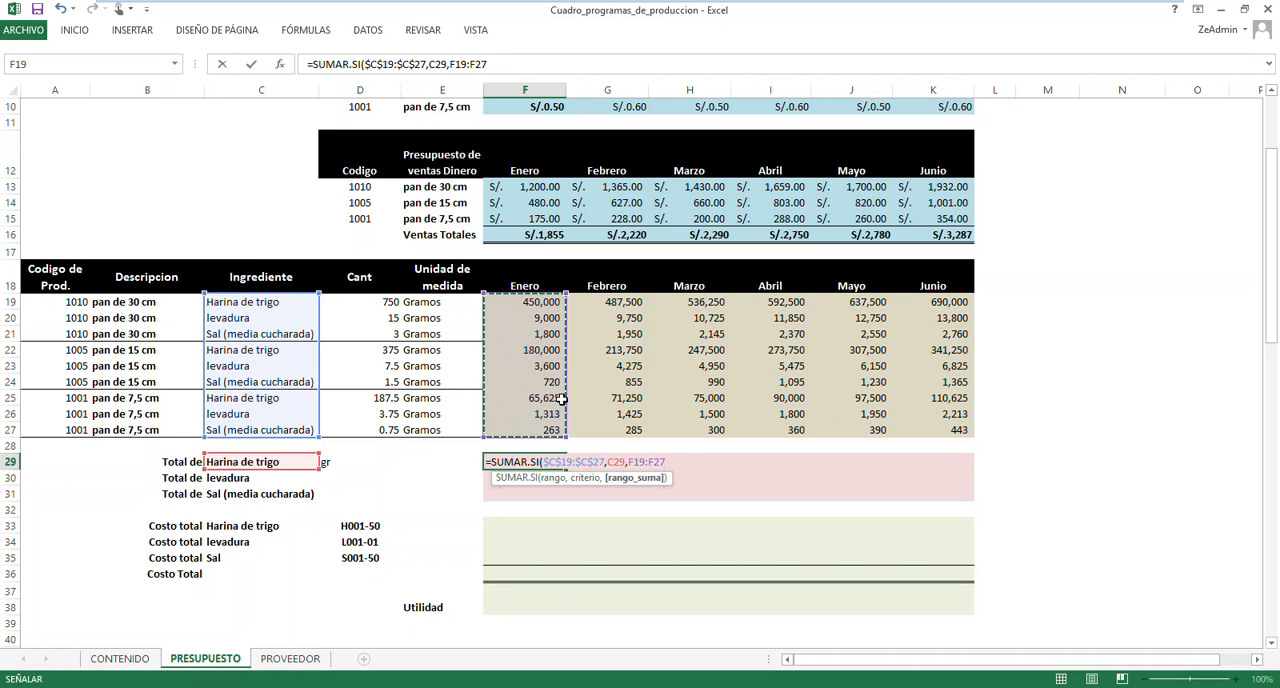
{"action": "type", "text": ")"}
{"action": "key", "text": "Return"}
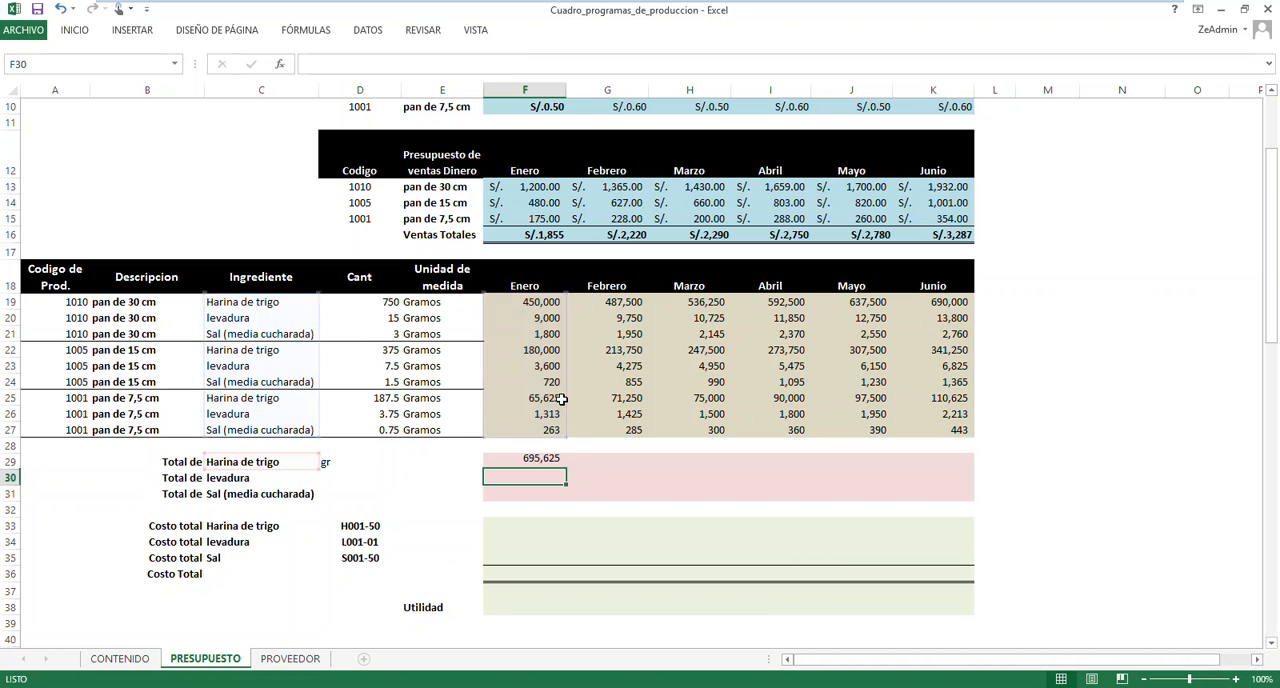
Fill F29's formula down to F31 for levadura and Sal, and check the copied formulas
{"action": "left_click", "coordinate": [538, 466]}
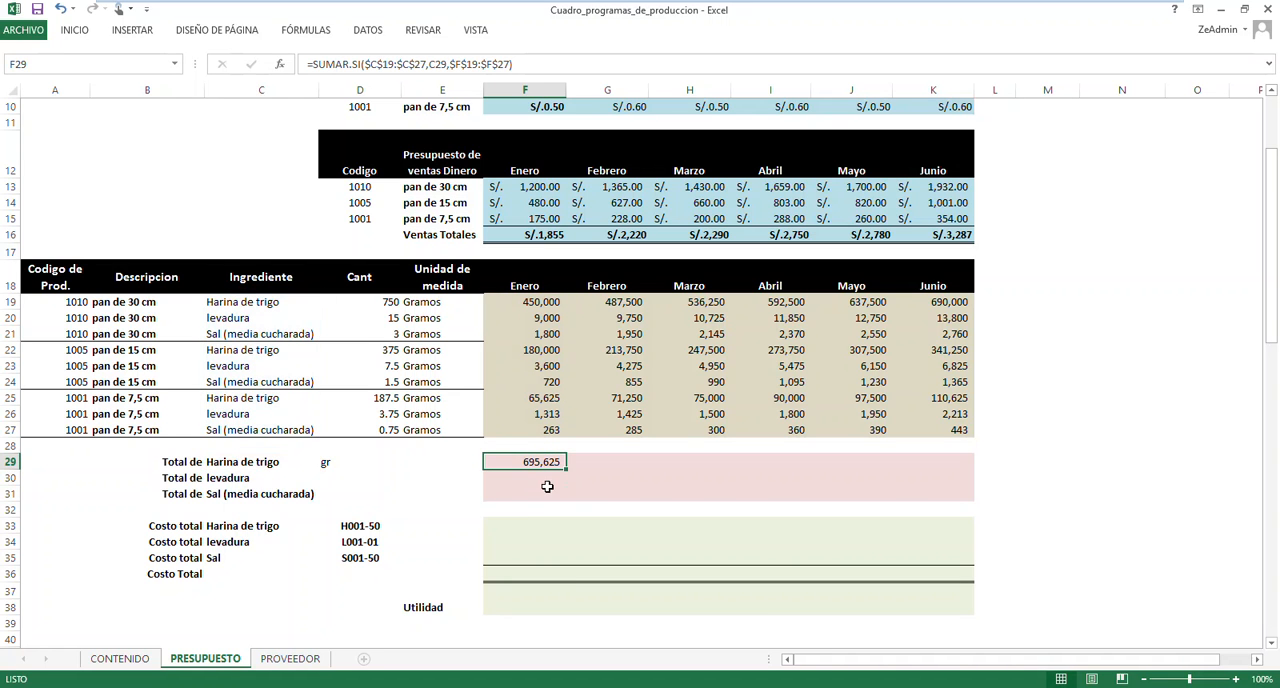
{"action": "left_click_drag", "start_coordinate": [566, 467], "coordinate": [564, 499]}
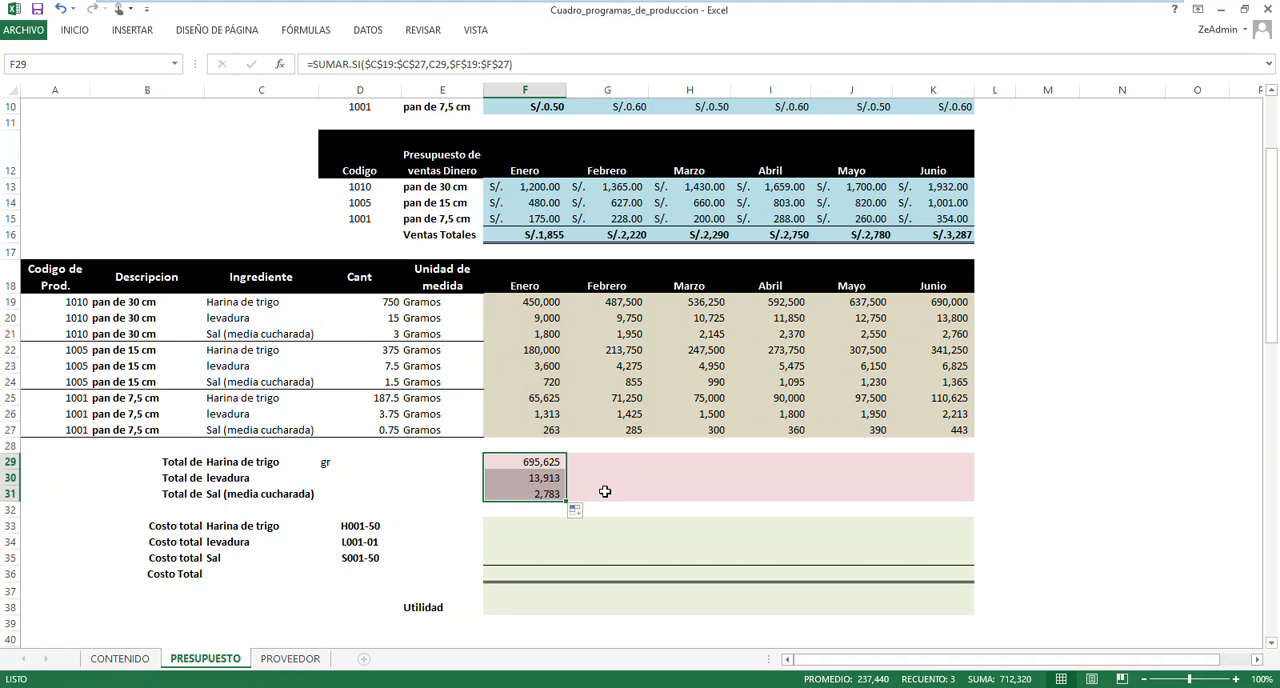
{"action": "left_click", "coordinate": [560, 478]}
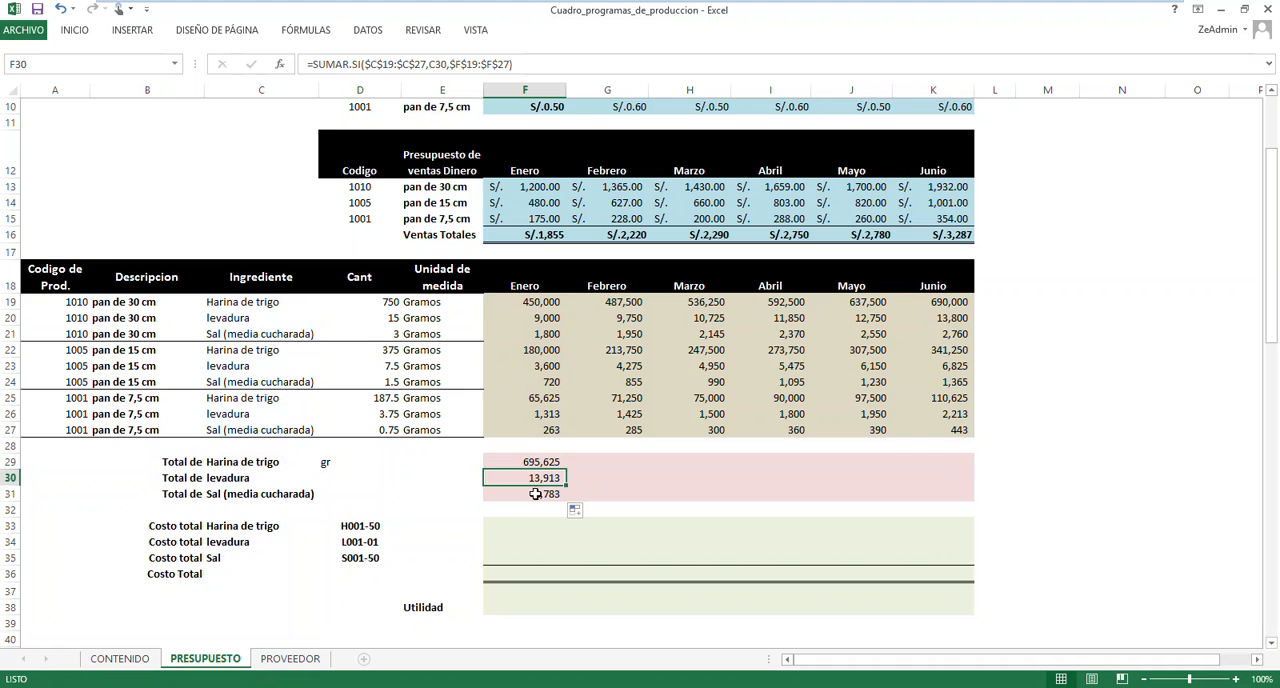
{"action": "left_click", "coordinate": [536, 494]}
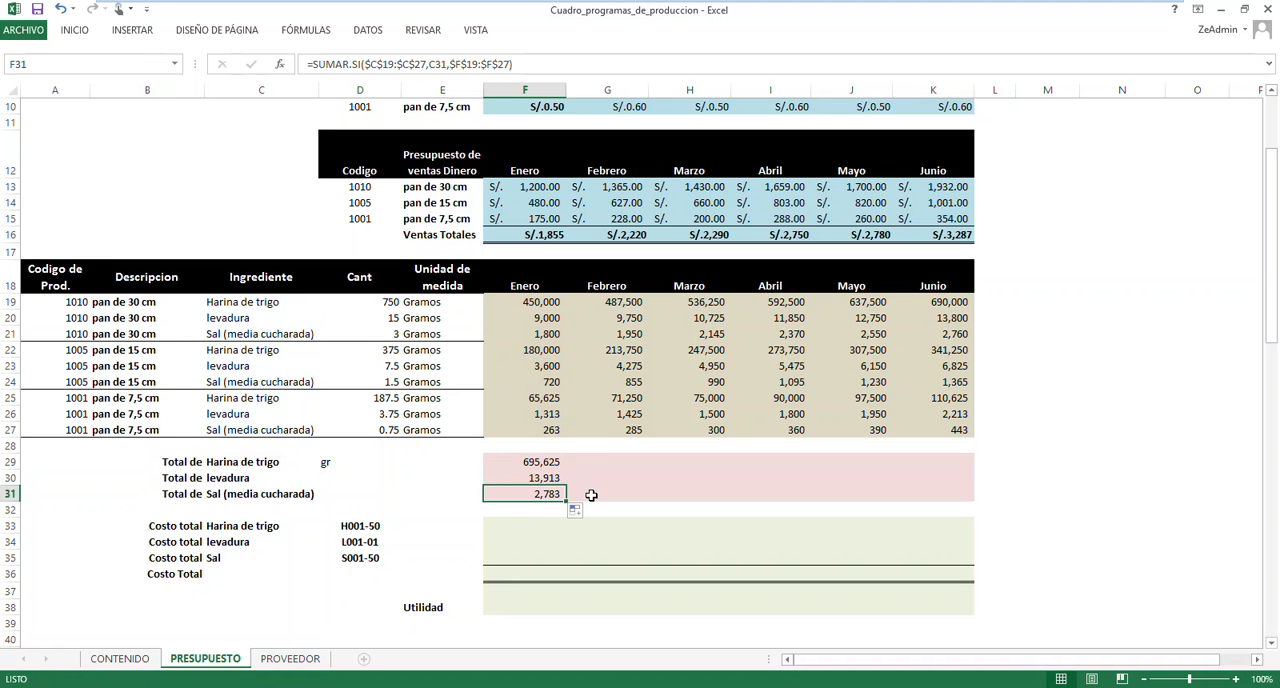
In F29's formula, lock the criterion's column as $C29 and free the sum range's column as F$19:F$27
{"action": "left_click", "coordinate": [535, 461]}
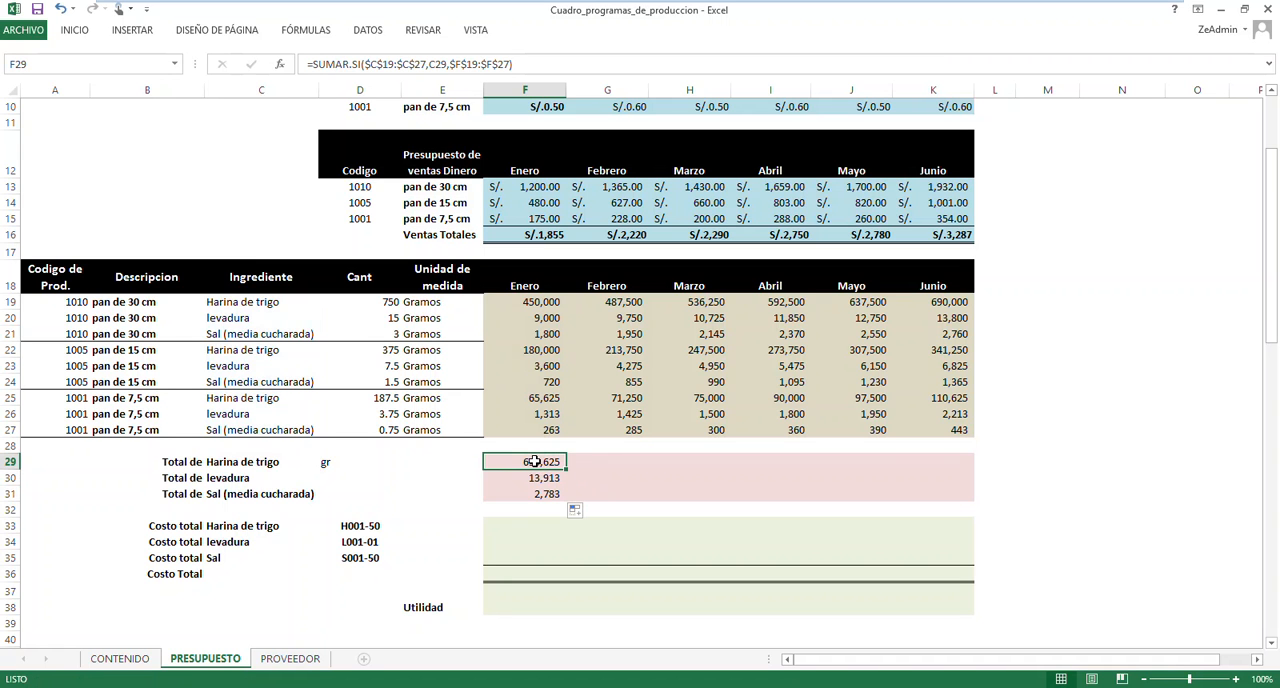
{"action": "double_click", "coordinate": [535, 461]}
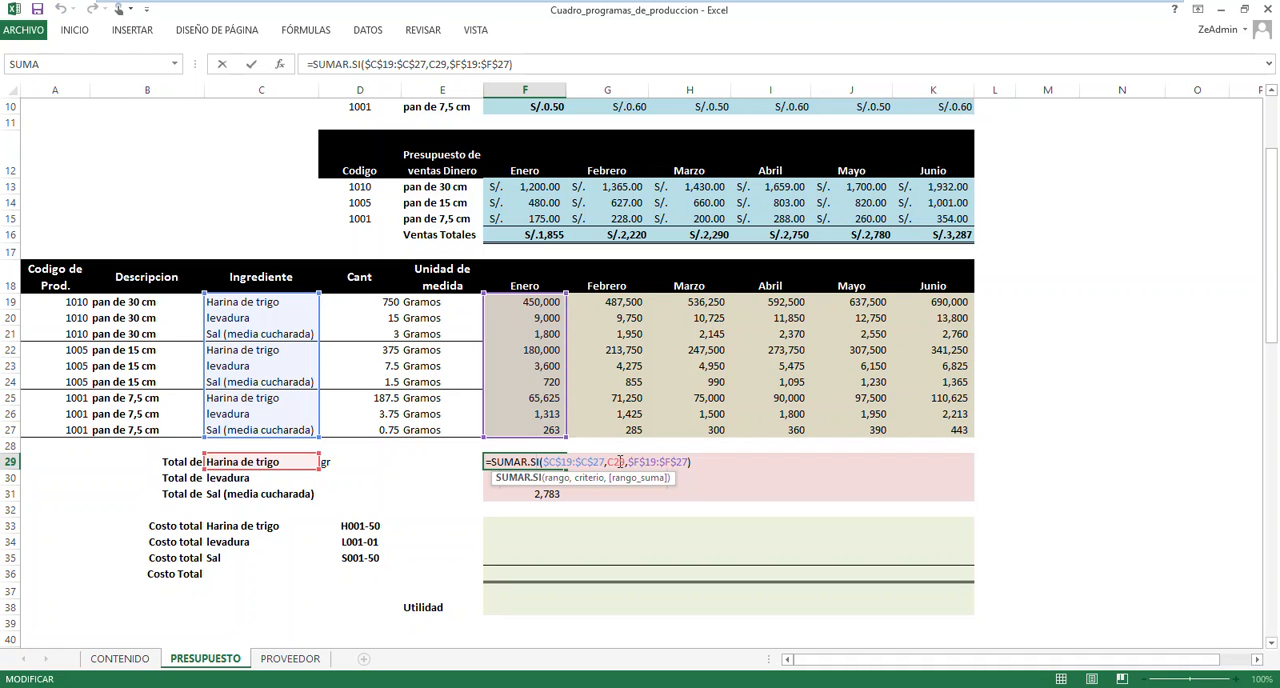
{"action": "left_click", "coordinate": [608, 462]}
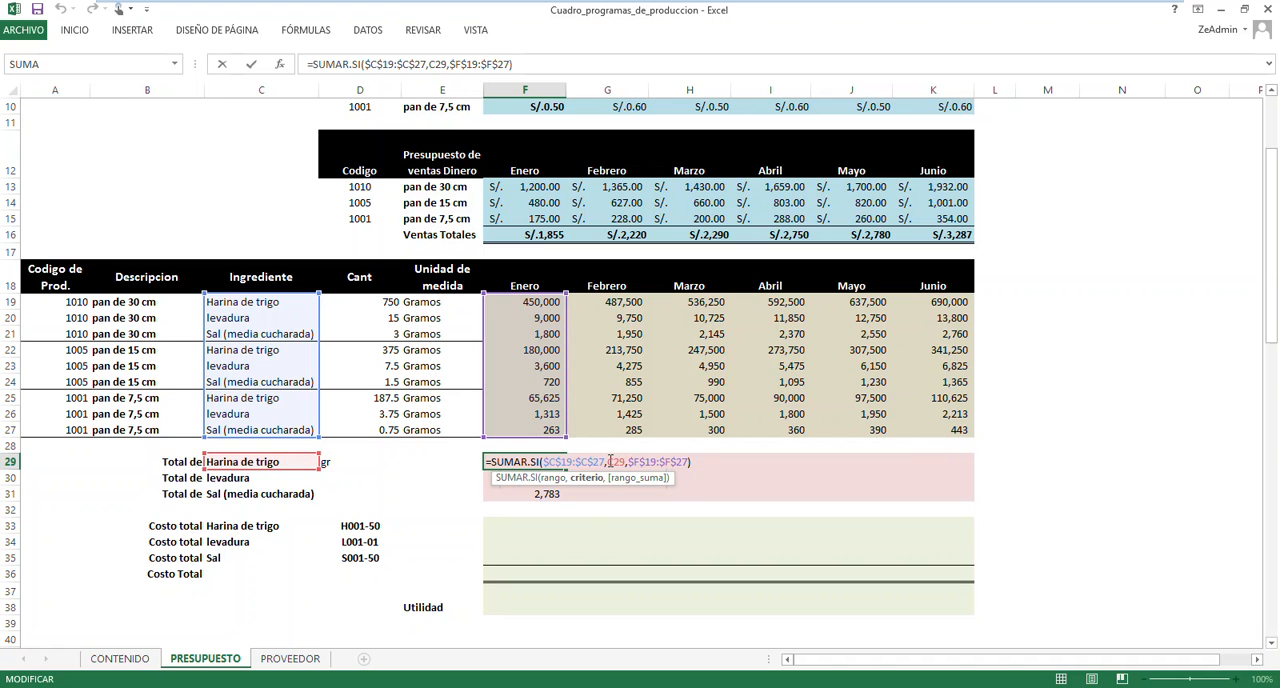
{"action": "type", "text": "$"}
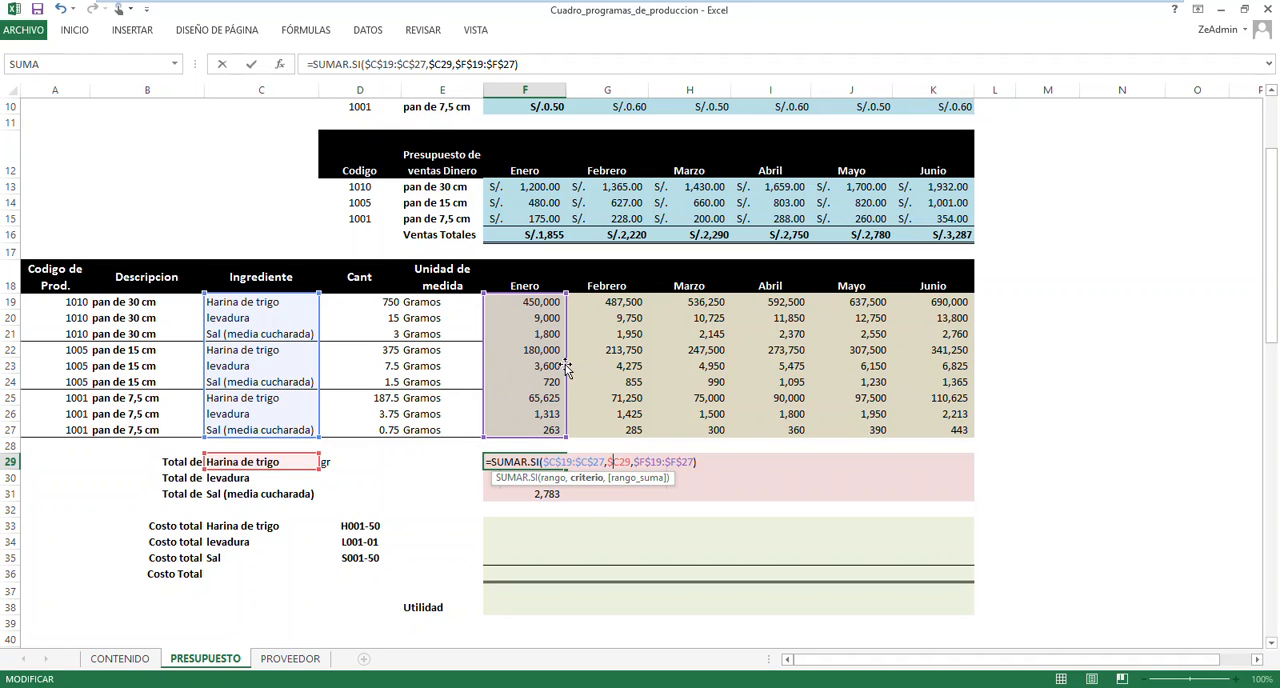
{"action": "left_click", "coordinate": [649, 462]}
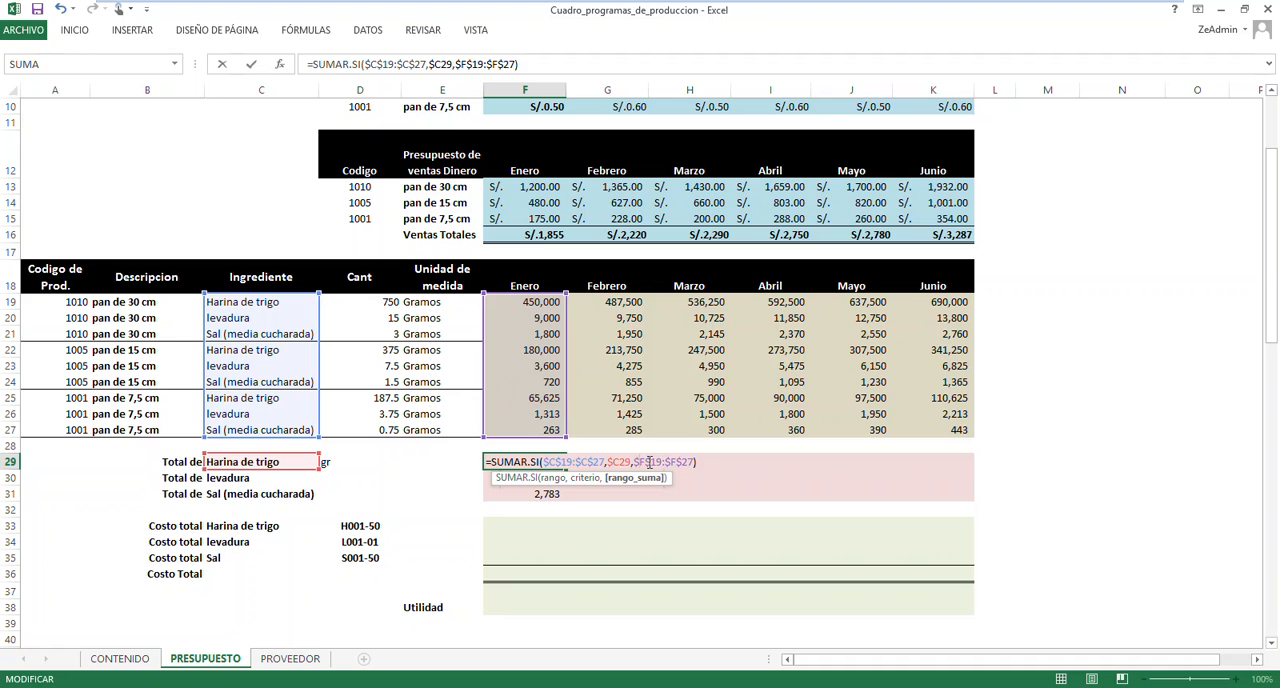
{"action": "key", "text": "Delete"}
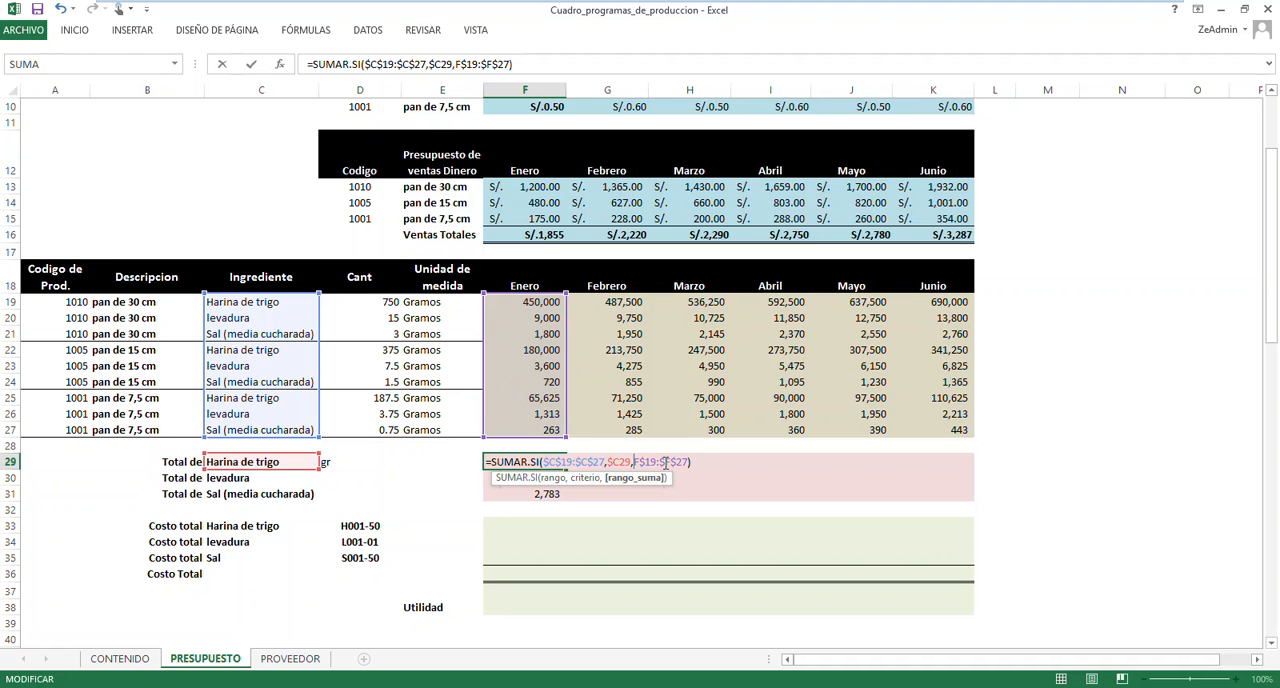
{"action": "key", "text": "Delete"}
{"action": "key", "text": "Return"}
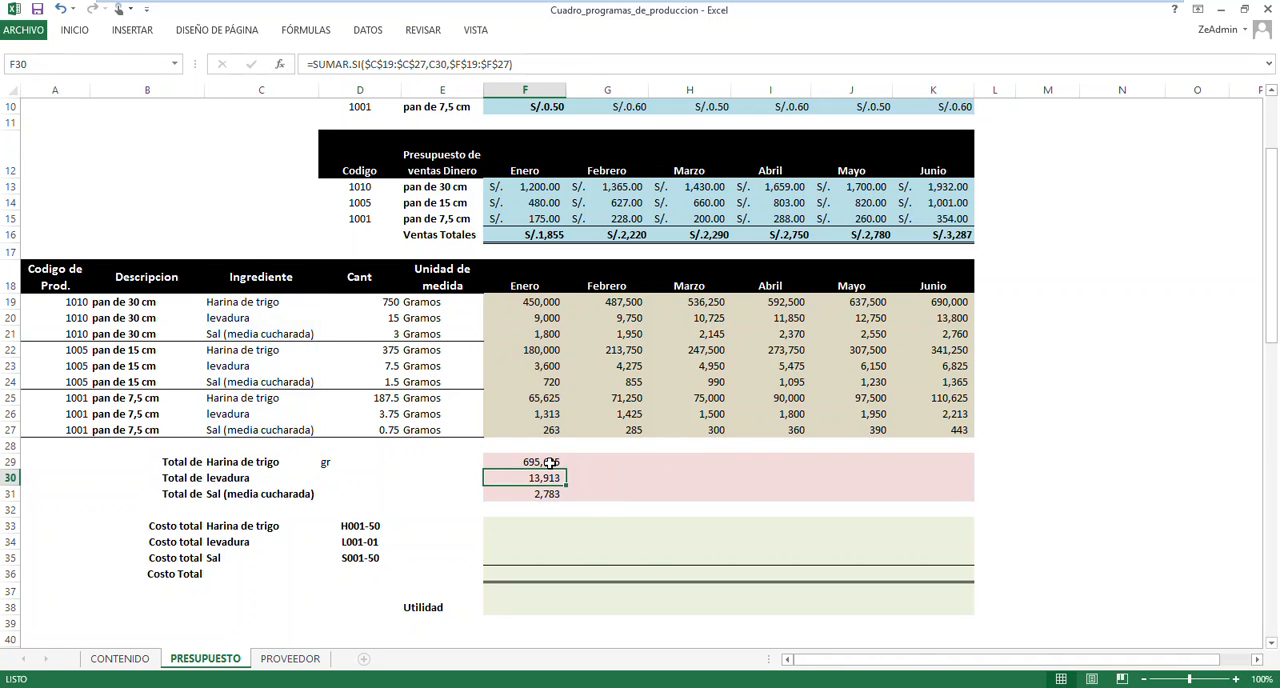
Fill F29's formula across F29:K31 to total all three ingredients from Enero to Junio
{"action": "left_click", "coordinate": [550, 462]}
{"action": "left_click_drag", "start_coordinate": [566, 469], "coordinate": [975, 503]}
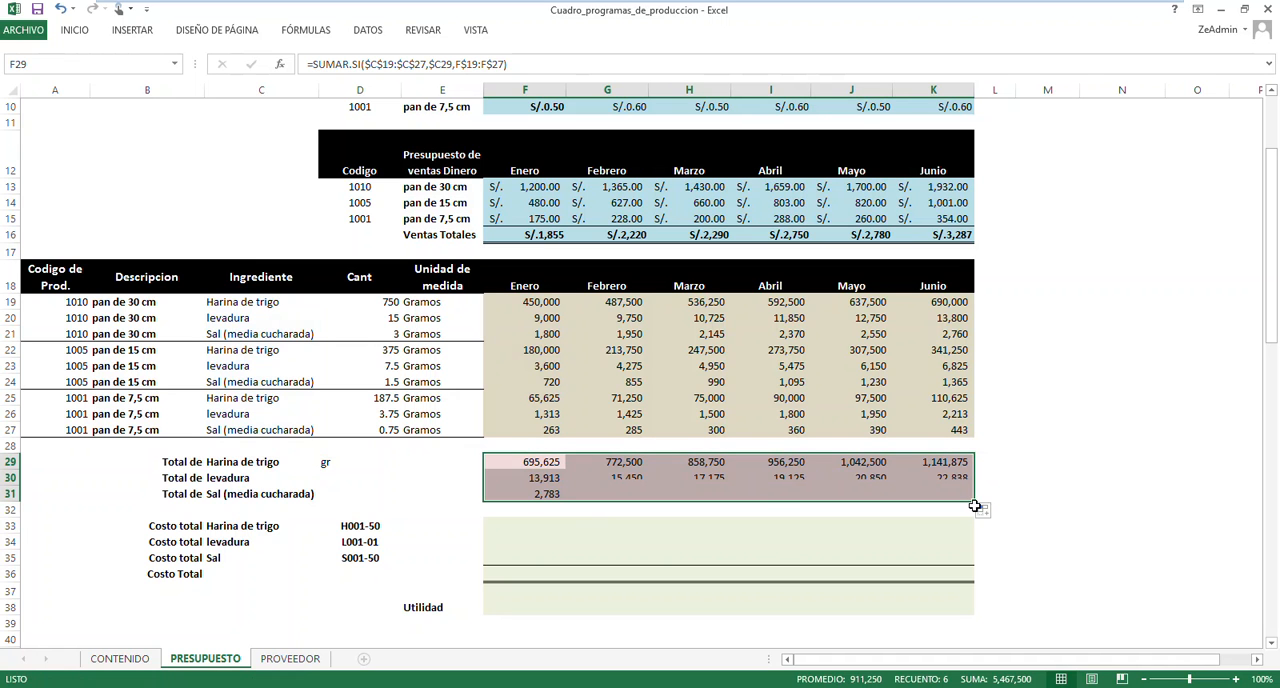
{"action": "left_click", "coordinate": [1053, 432]}
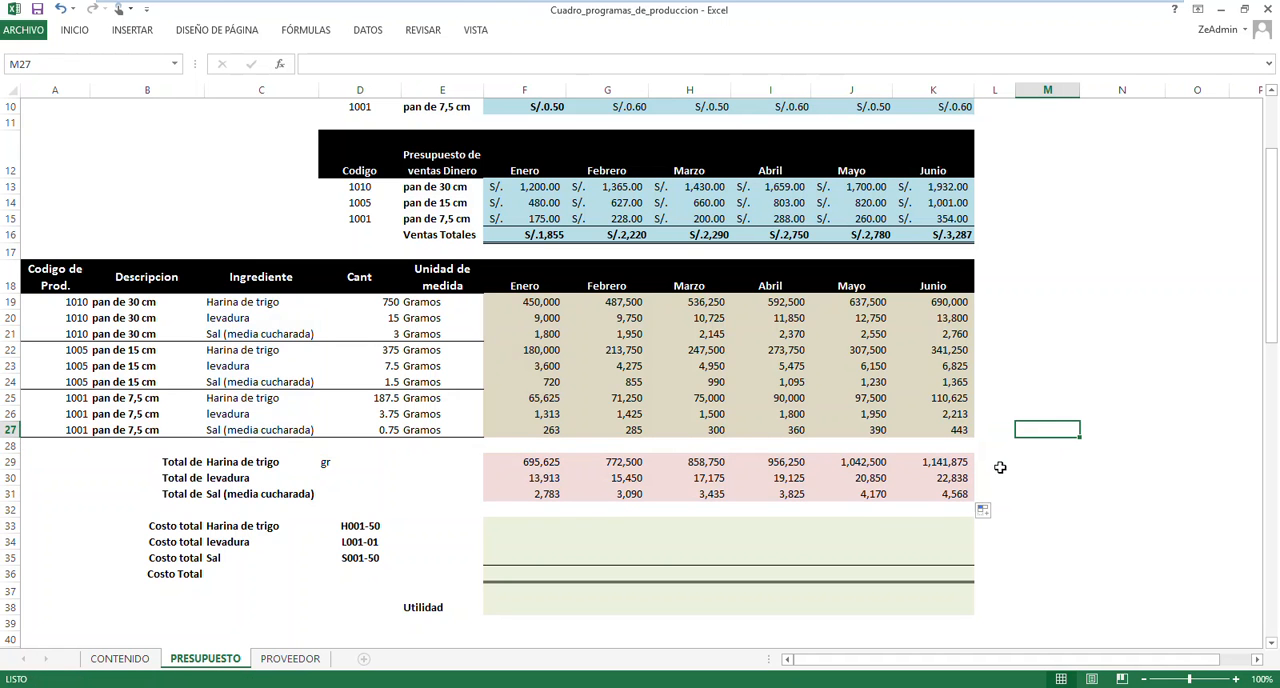
Compare the Enero ingredient totals in F29:F31 with the empty Costo total cells F33:F35
{"action": "scroll", "coordinate": [1001, 400], "scroll_direction": "down", "scroll_amount": 2}
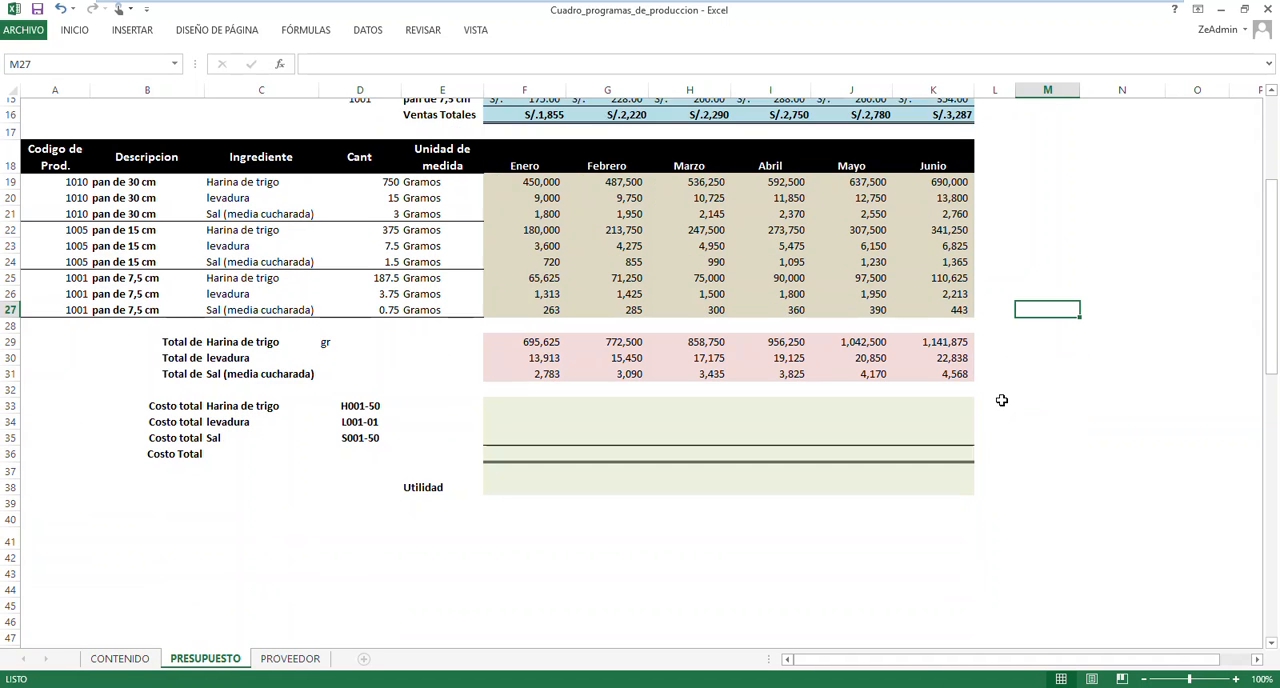
{"action": "left_click", "coordinate": [521, 398]}
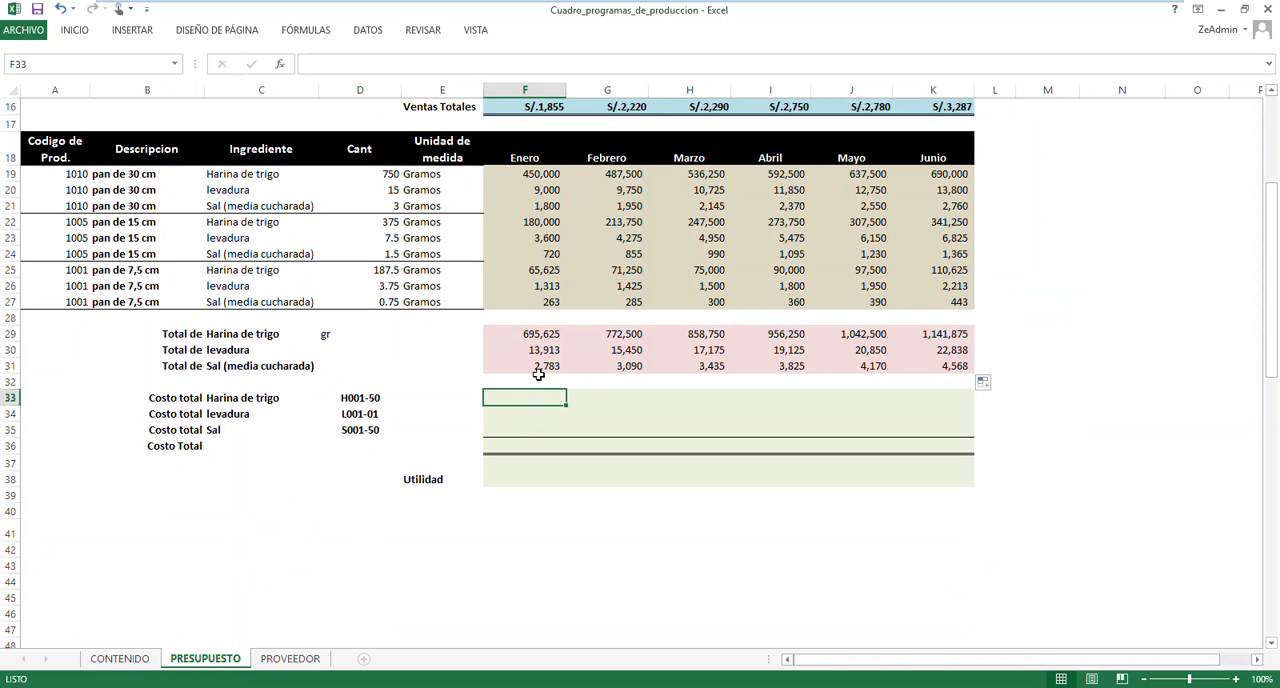
{"action": "left_click", "coordinate": [539, 336]}
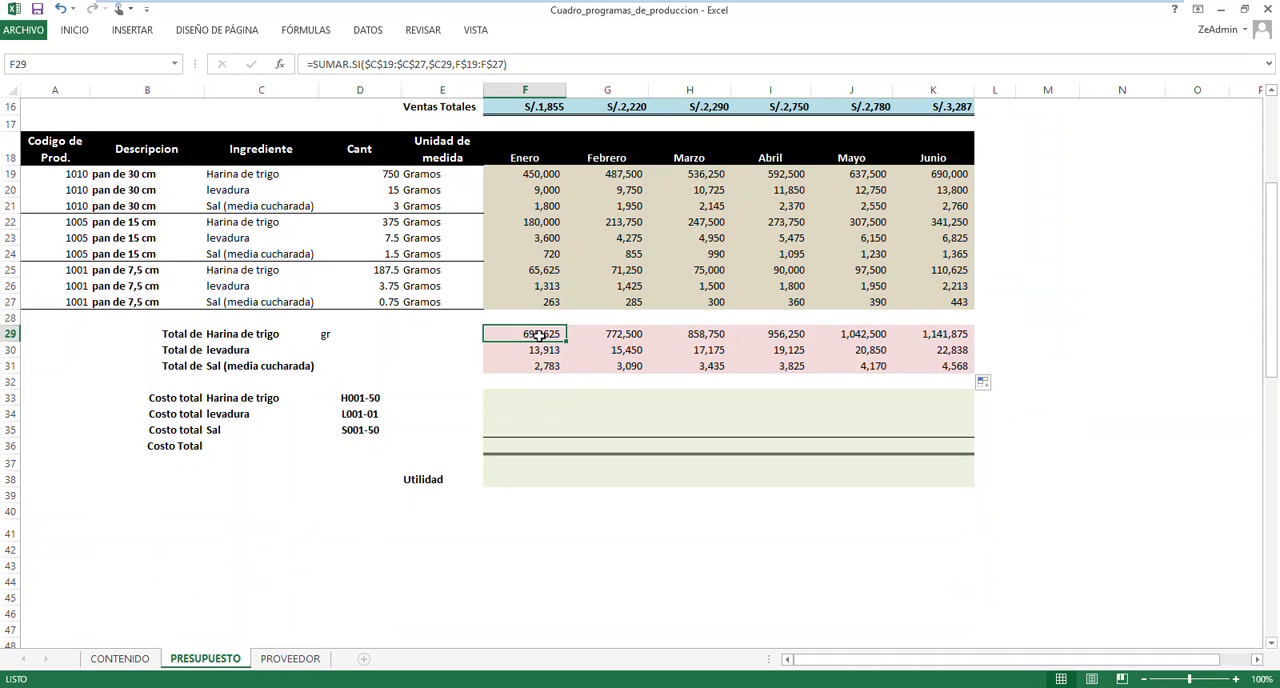
{"action": "left_click", "coordinate": [533, 352]}
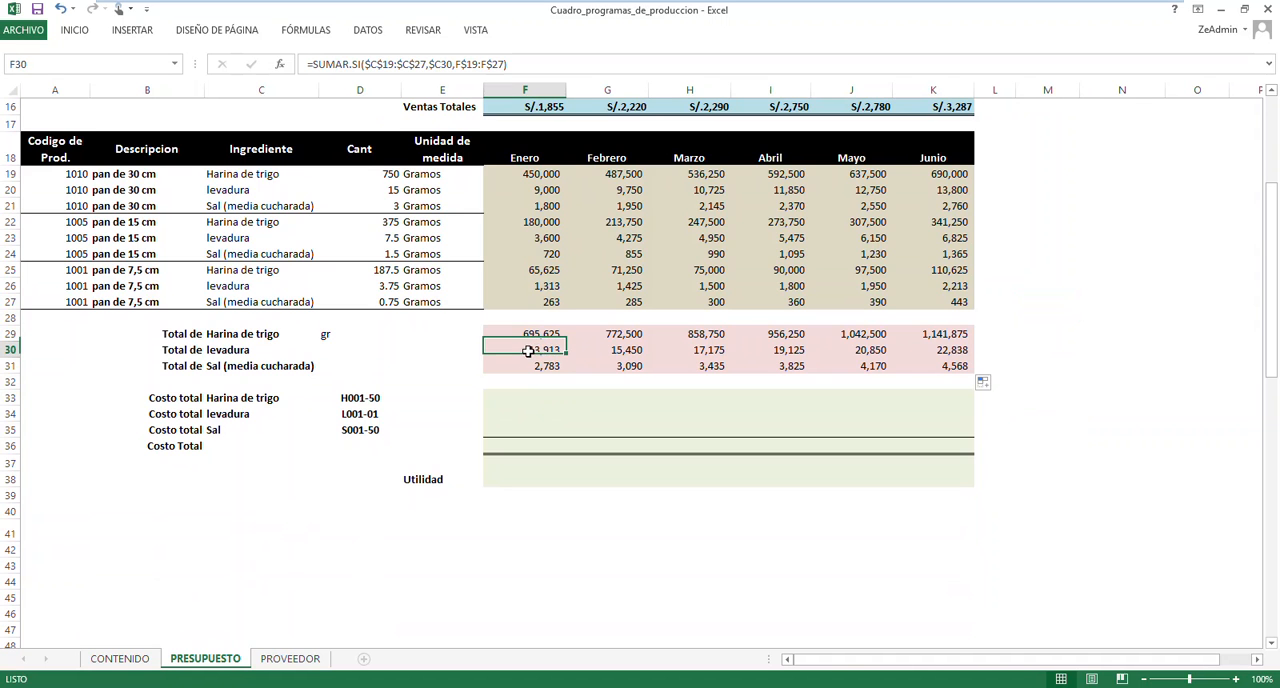
{"action": "left_click", "coordinate": [533, 366]}
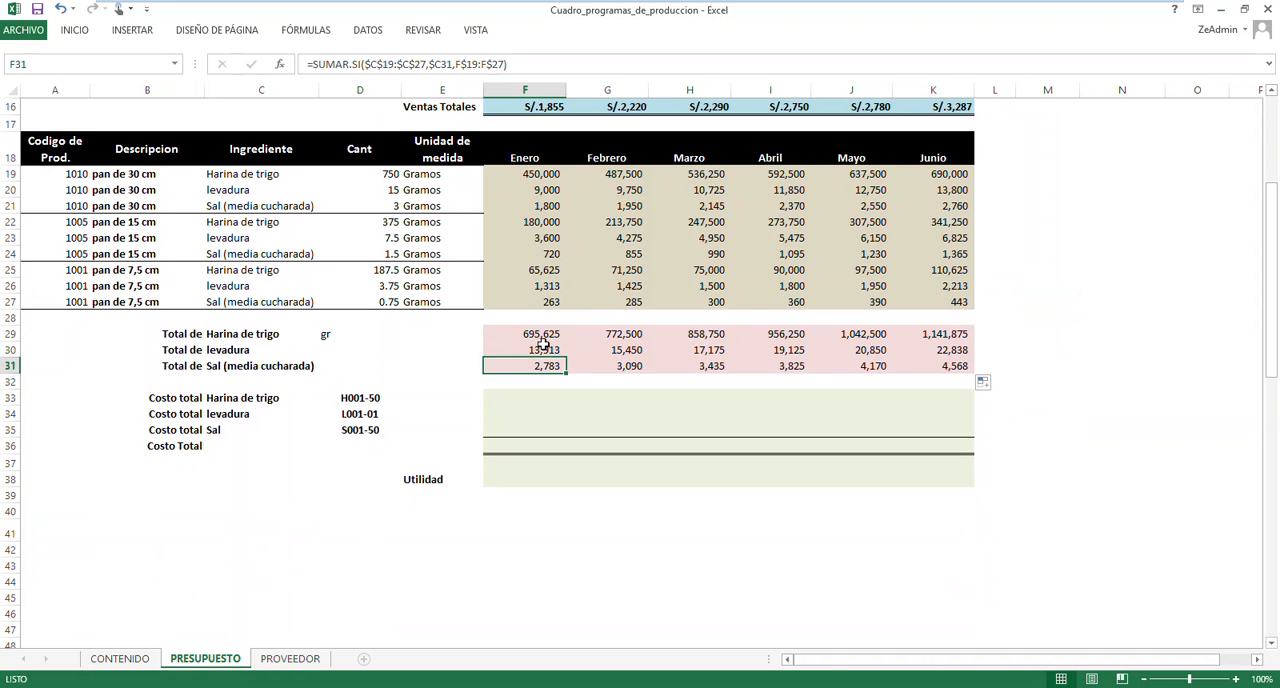
{"action": "left_click", "coordinate": [535, 333]}
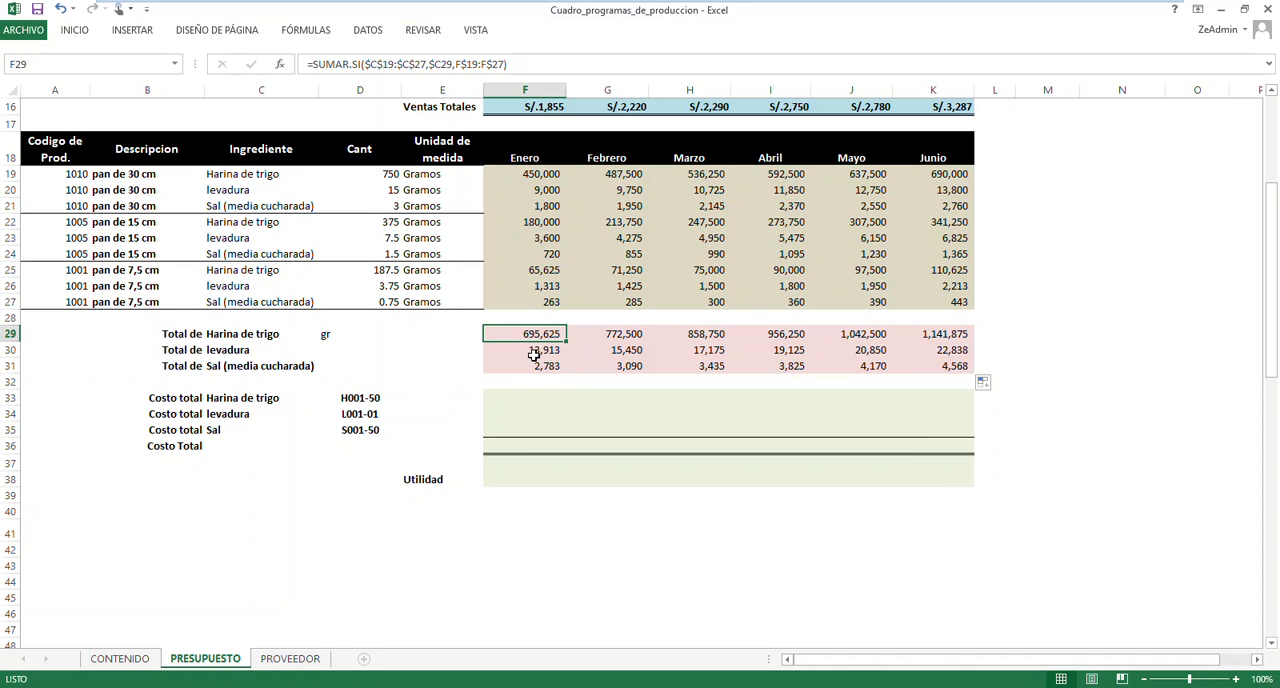
{"action": "left_click", "coordinate": [525, 398]}
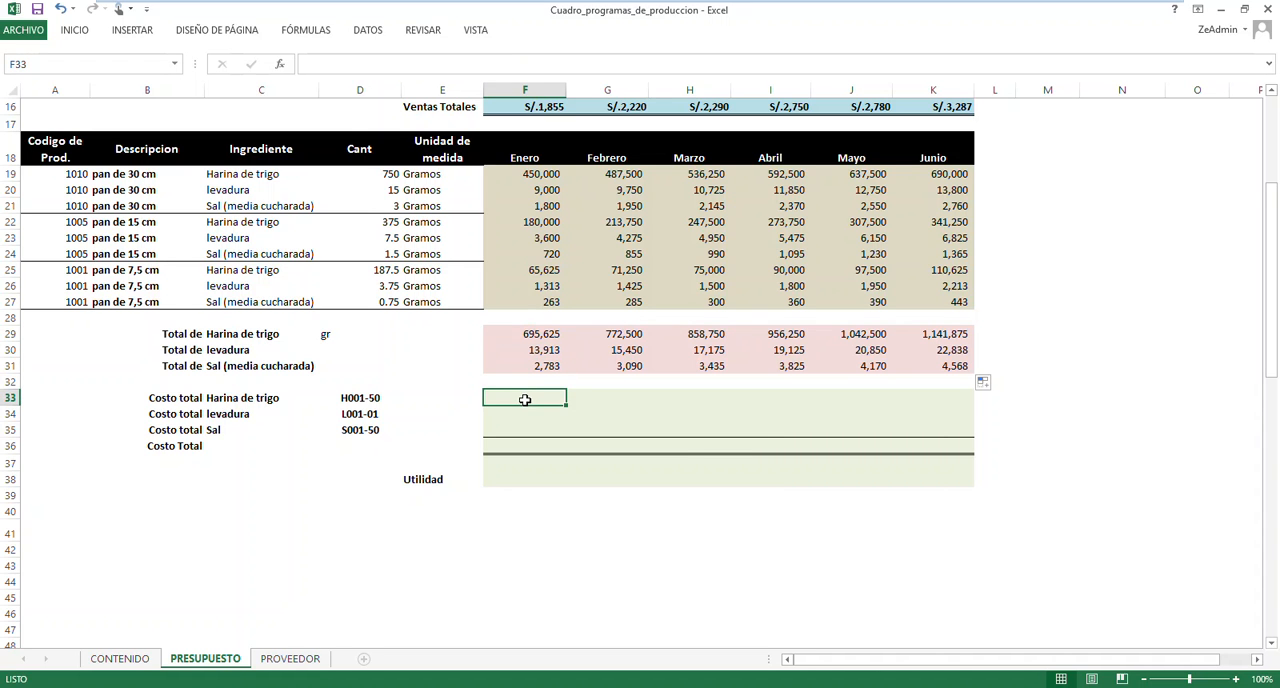
{"action": "left_click", "coordinate": [533, 335]}
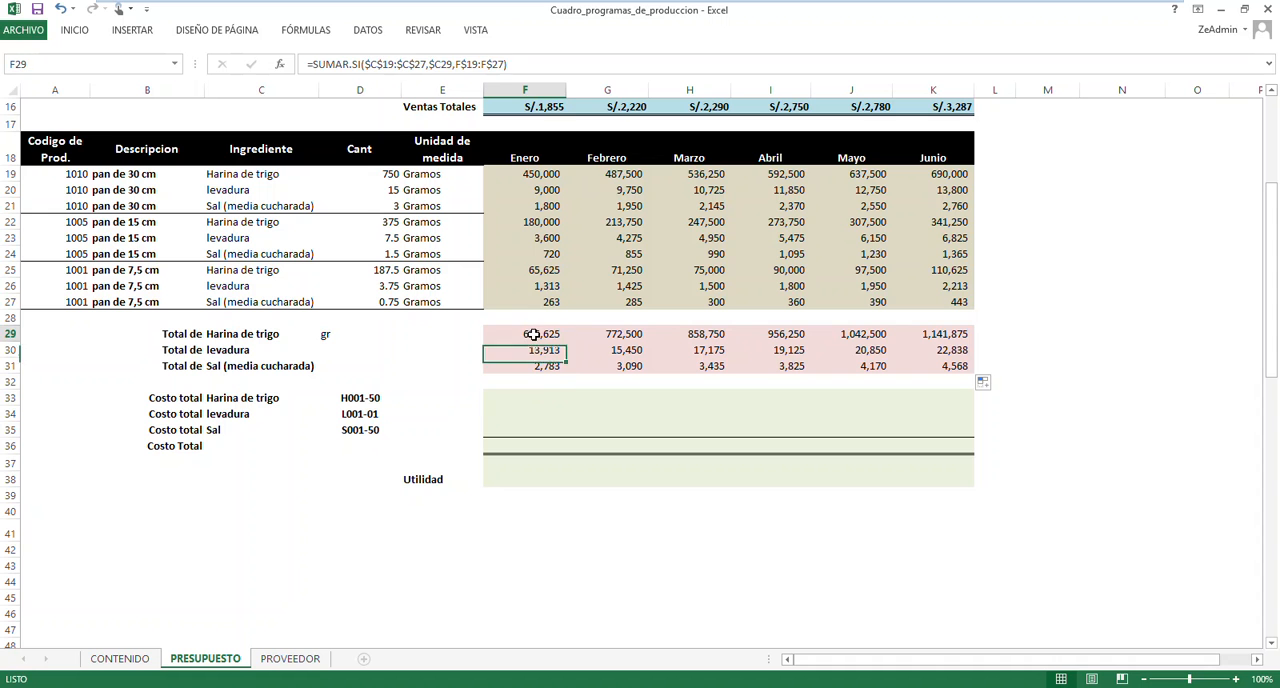
{"action": "left_click", "coordinate": [524, 399]}
{"action": "left_click", "coordinate": [519, 416]}
{"action": "left_click", "coordinate": [519, 430]}
Open the PROVEEDOR sheet and select the Costo x gr cell G5 of the HARINA DE TRIGO row
{"action": "left_click", "coordinate": [290, 658]}
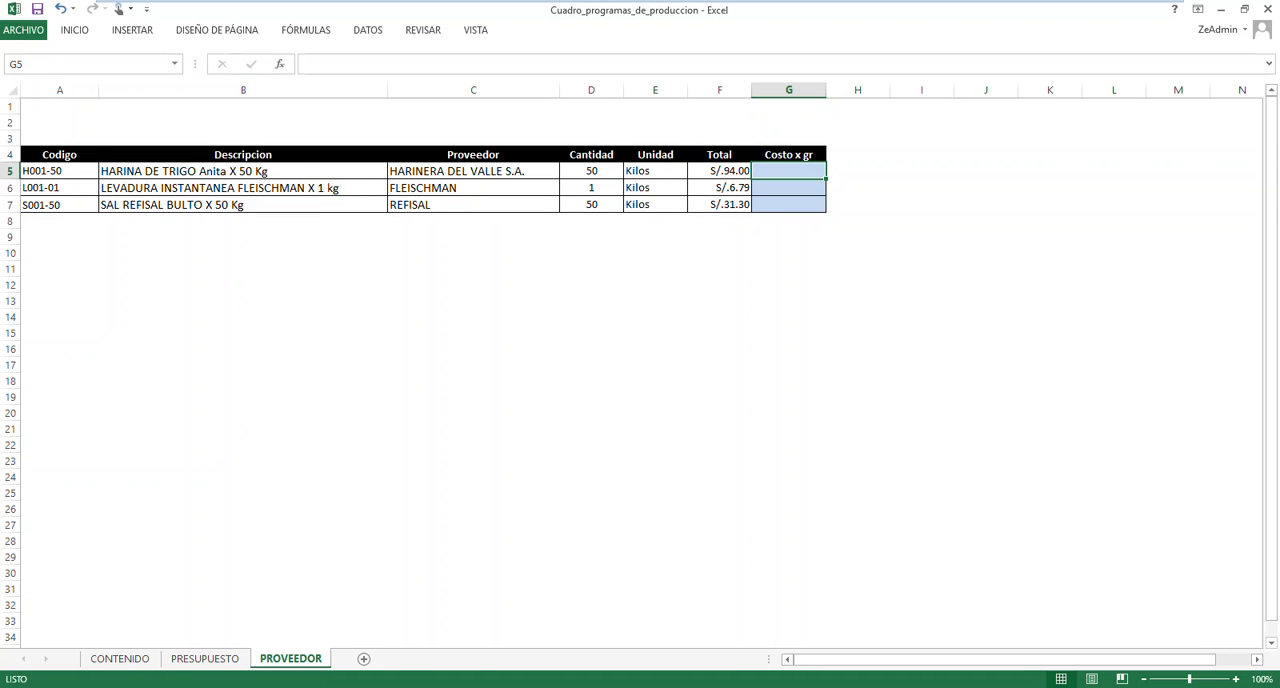
{"action": "left_click", "coordinate": [800, 189]}
{"action": "left_click", "coordinate": [801, 172]}
{"action": "left_click", "coordinate": [725, 172]}
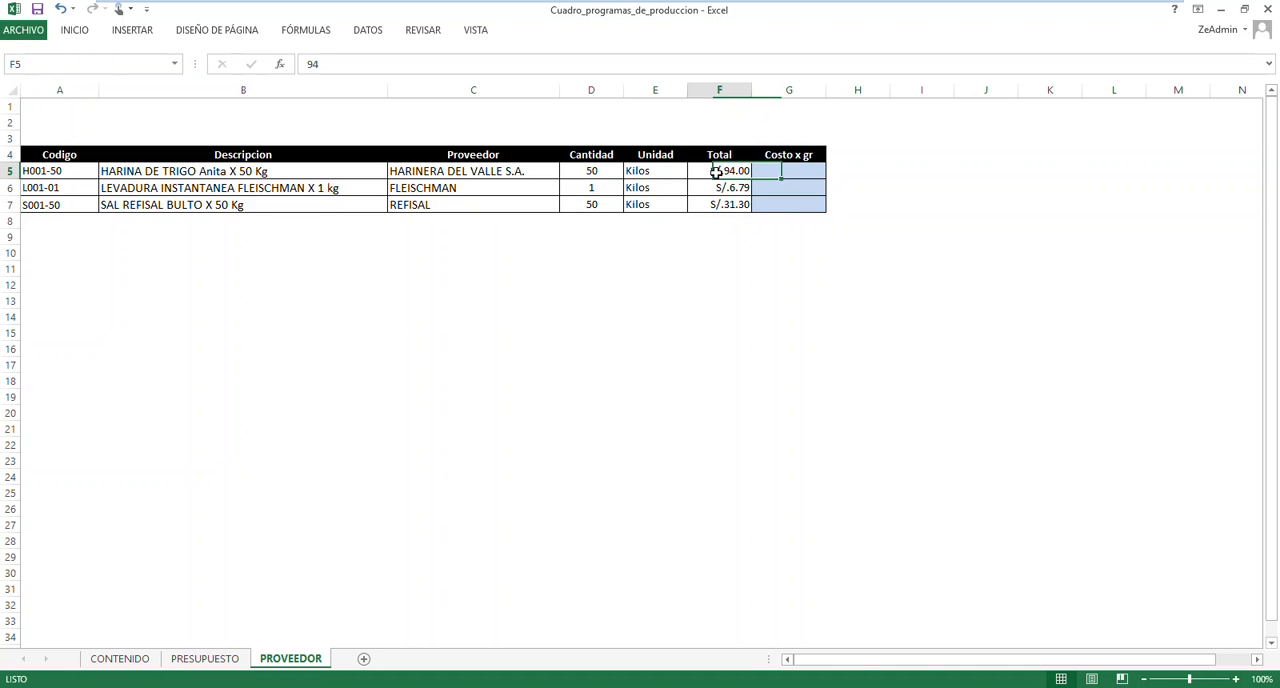
{"action": "left_click", "coordinate": [789, 170]}
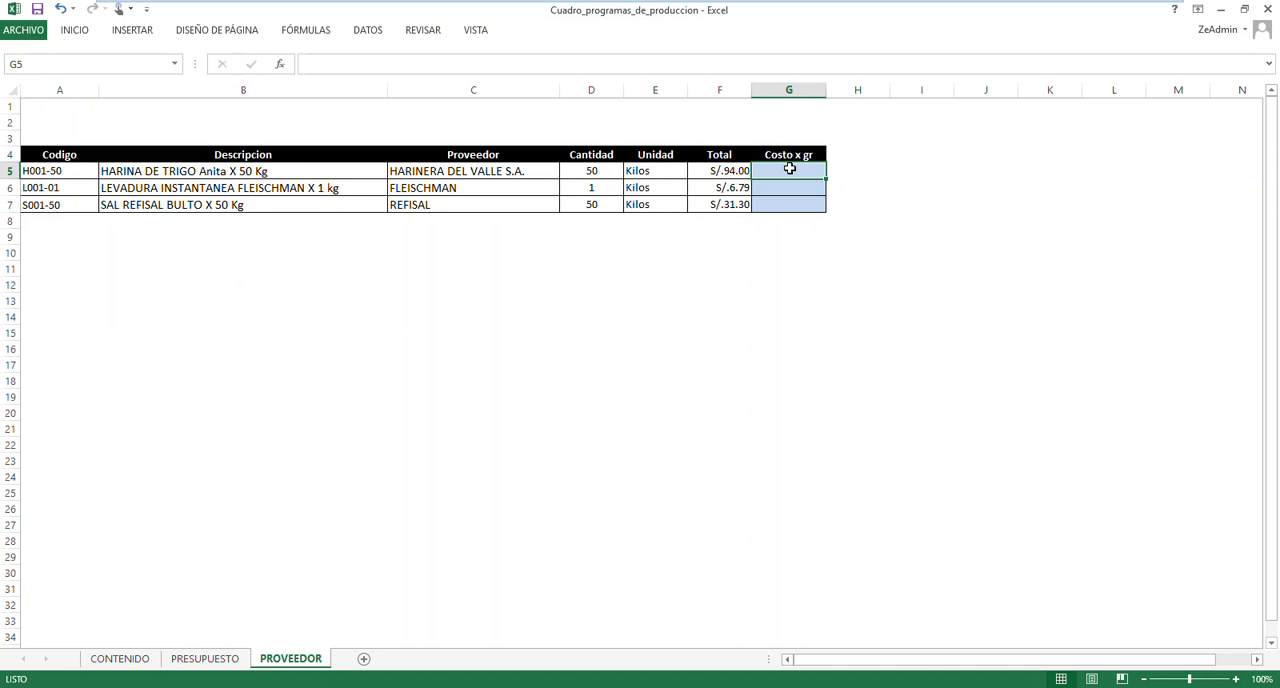
In G5 on PROVEEDOR, calculate the wheat flour's cost per gram with the formula =F5/(D5*1000)
{"action": "left_click", "coordinate": [578, 172]}
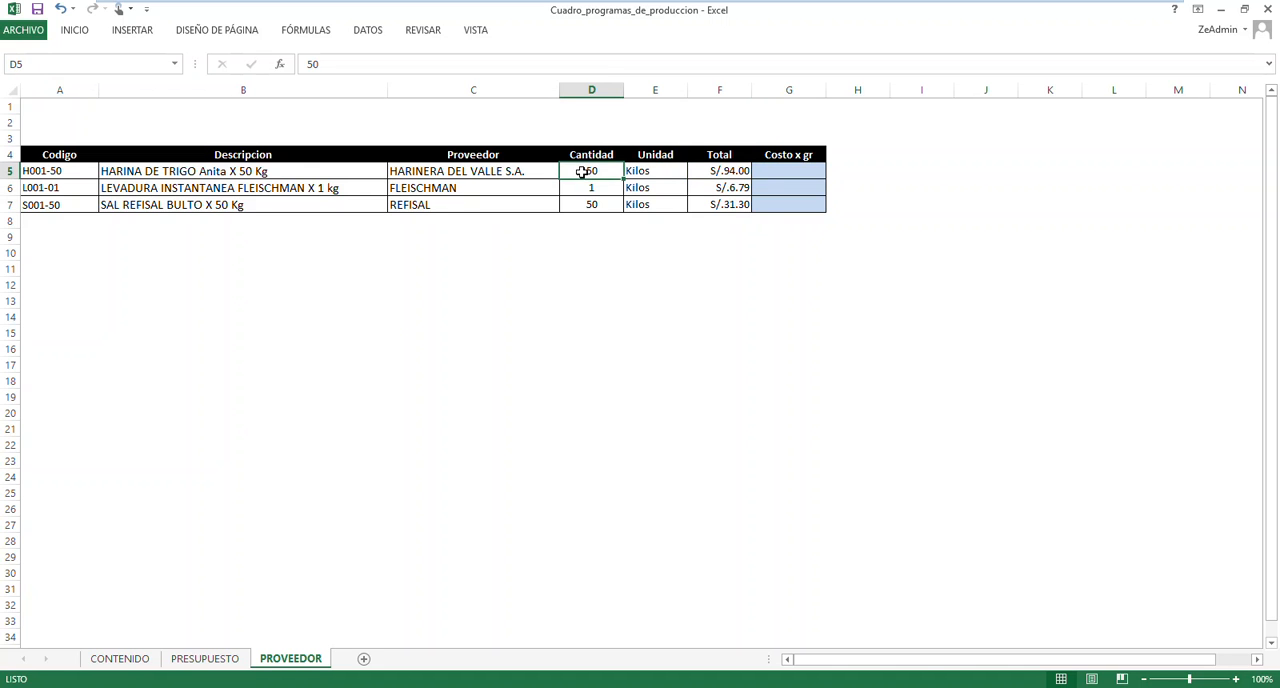
{"action": "left_click", "coordinate": [692, 171]}
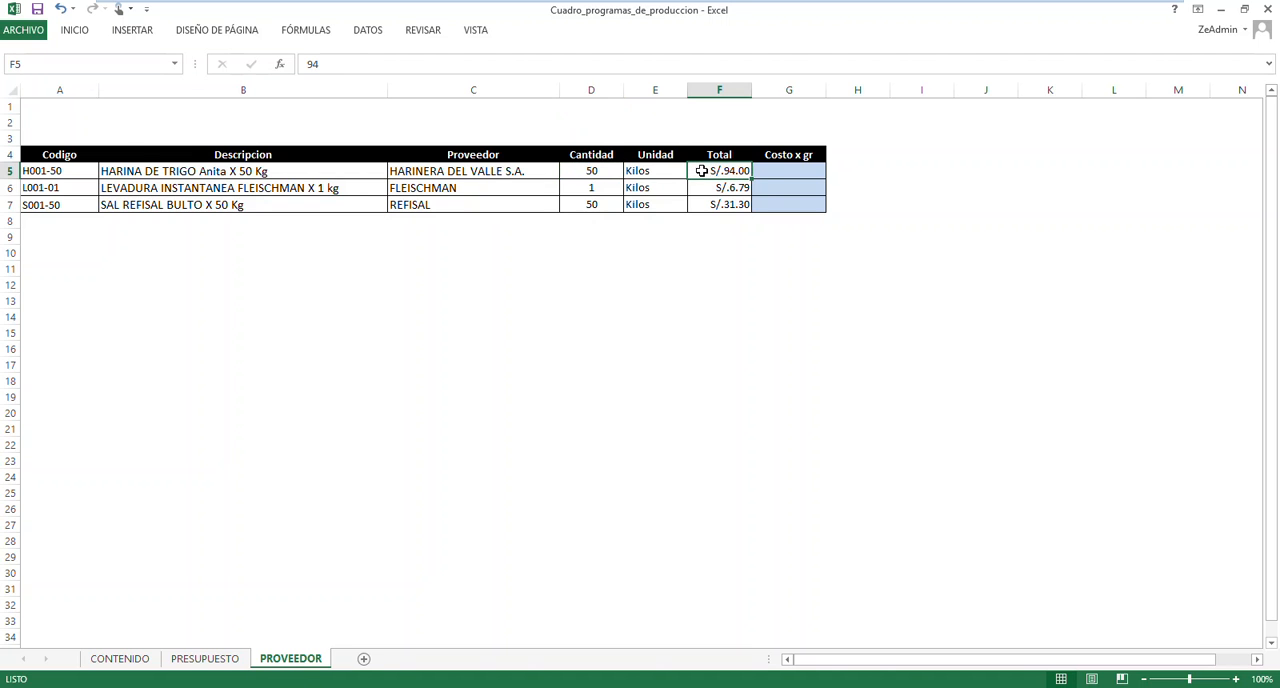
{"action": "left_click", "coordinate": [777, 171]}
{"action": "left_click", "coordinate": [205, 660]}
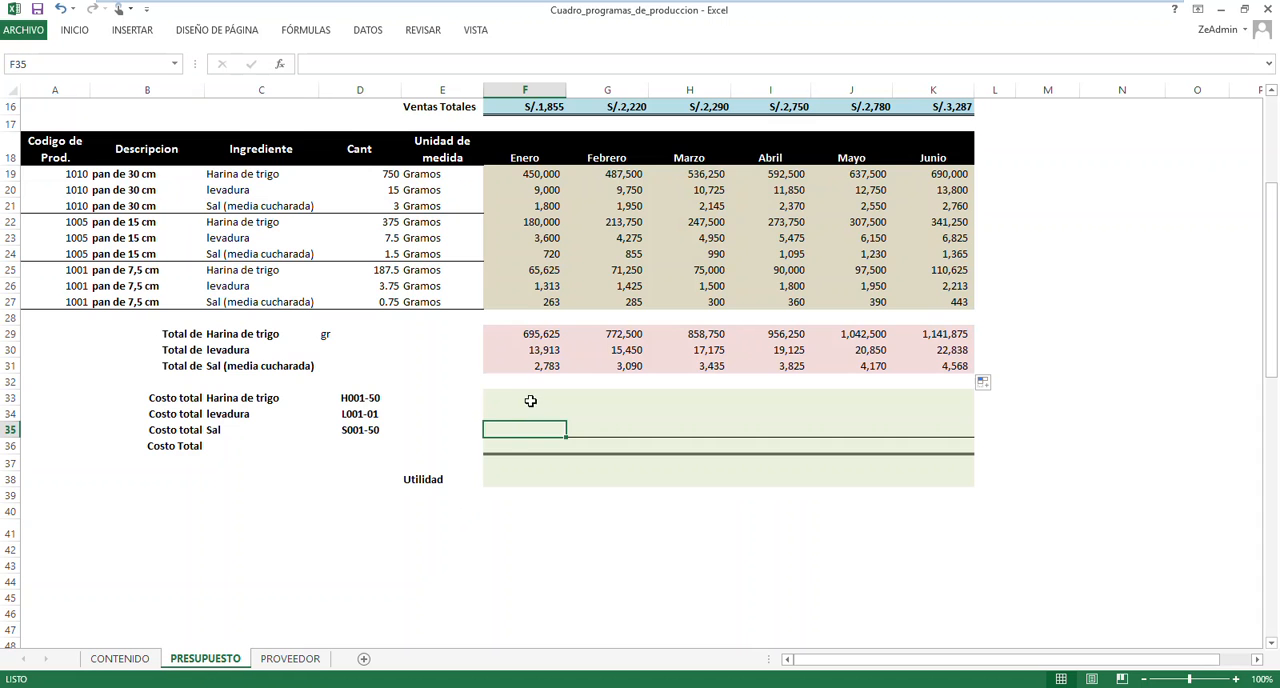
{"action": "left_click", "coordinate": [290, 659]}
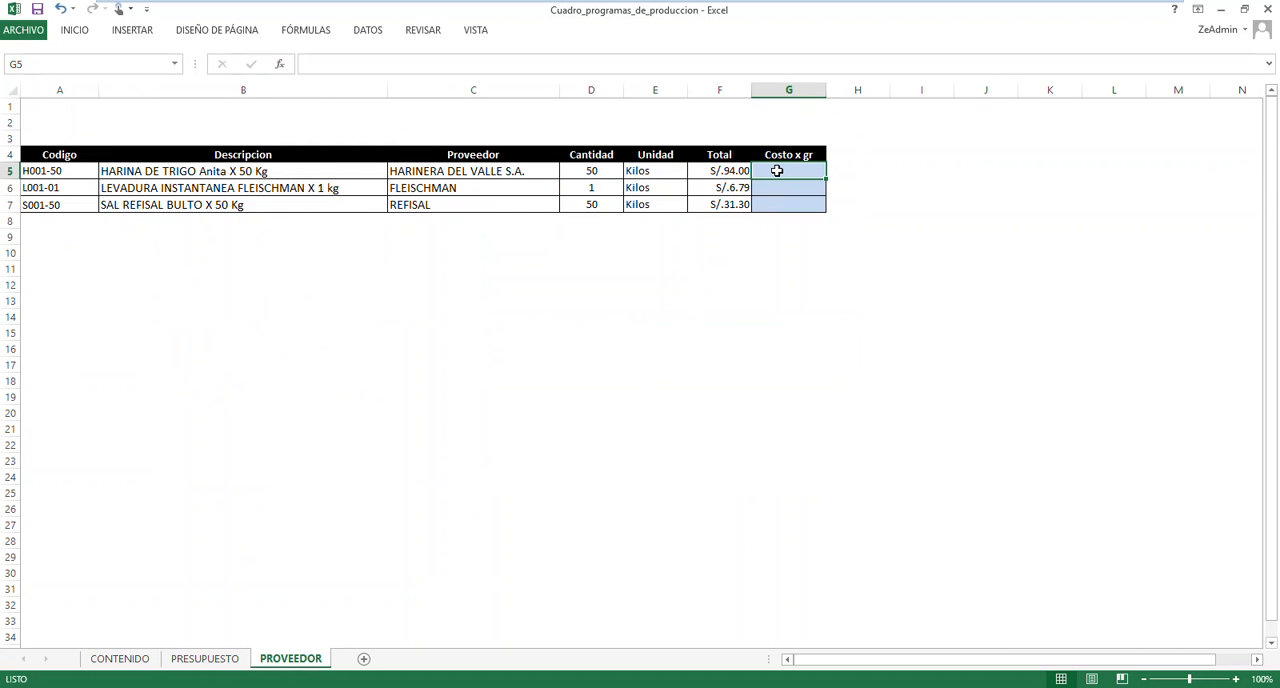
{"action": "type", "text": "="}
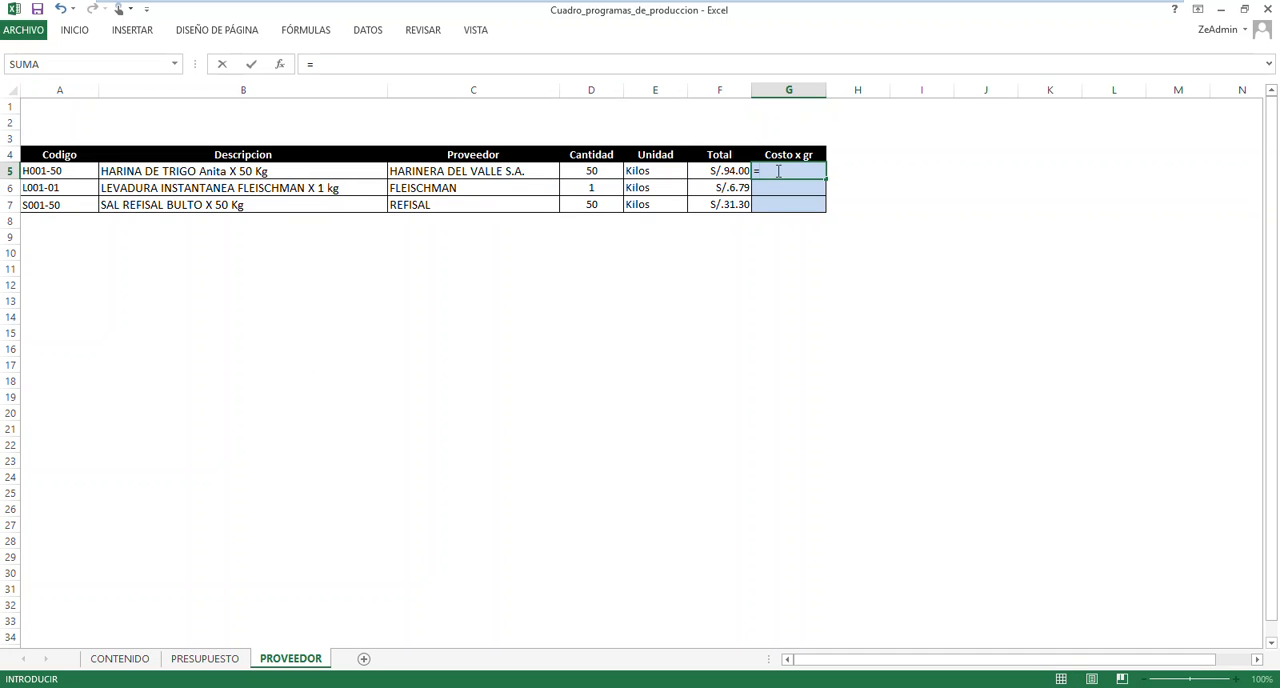
{"action": "left_click", "coordinate": [725, 171]}
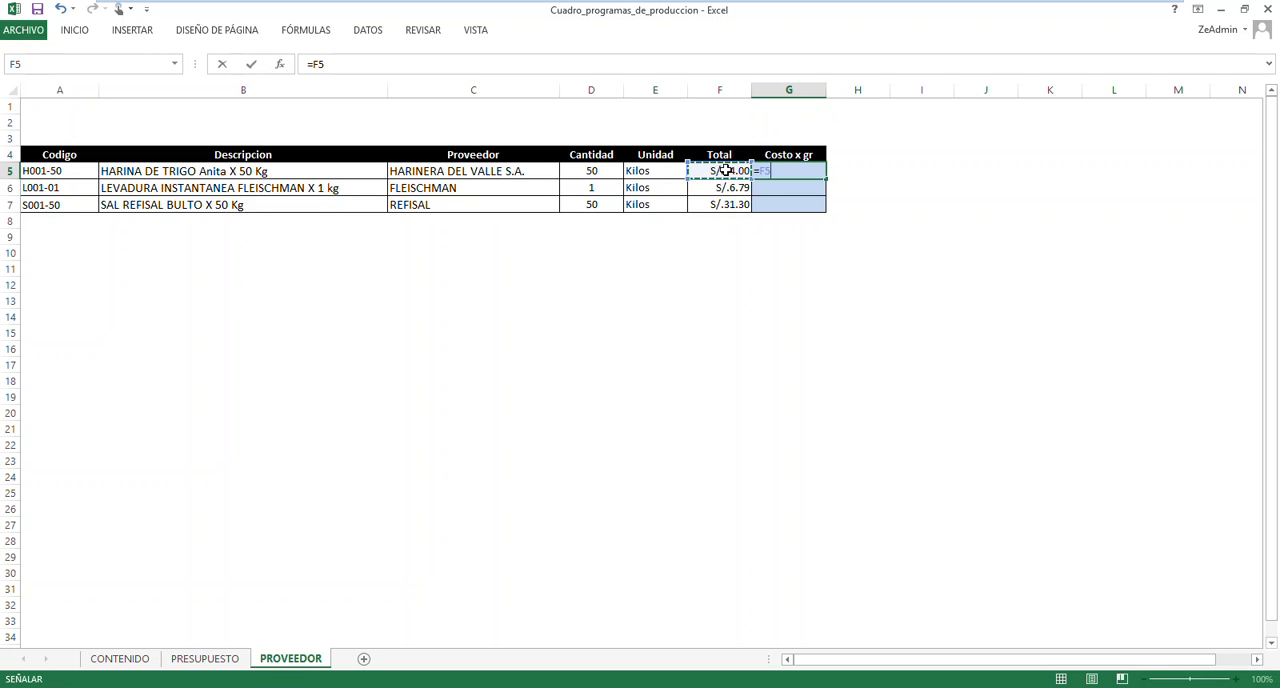
{"action": "type", "text": "/("}
{"action": "left_click", "coordinate": [597, 171]}
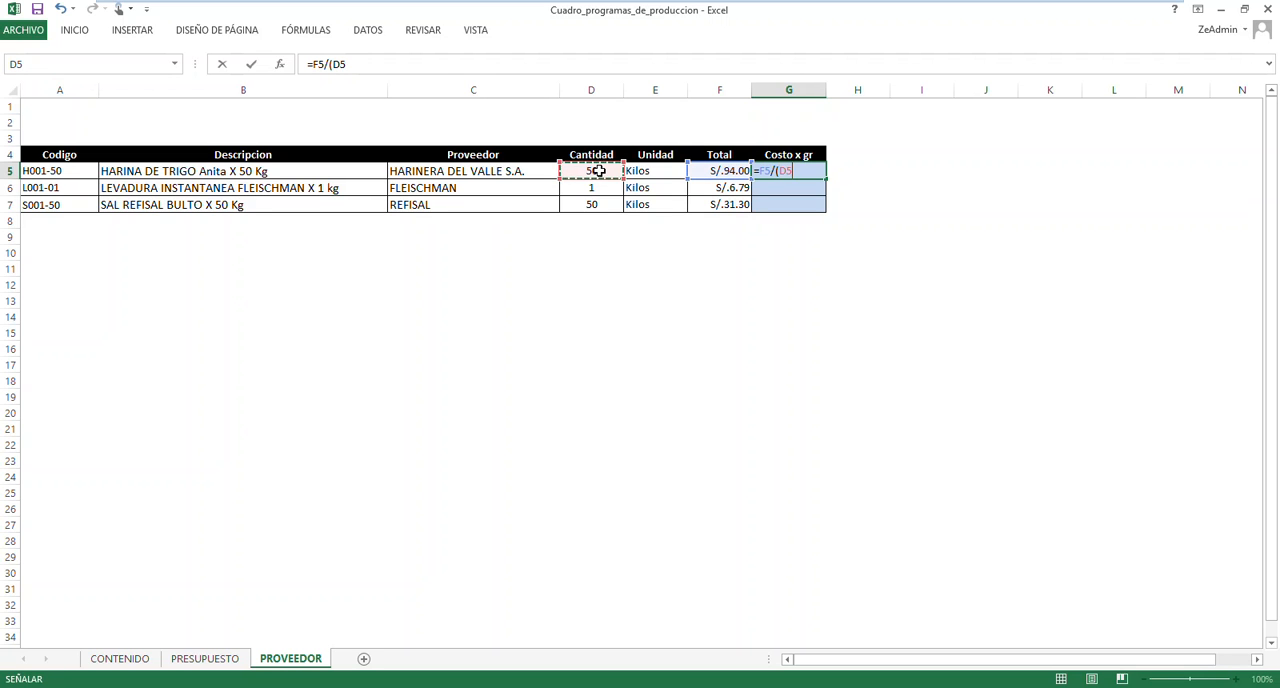
{"action": "type", "text": "*"}
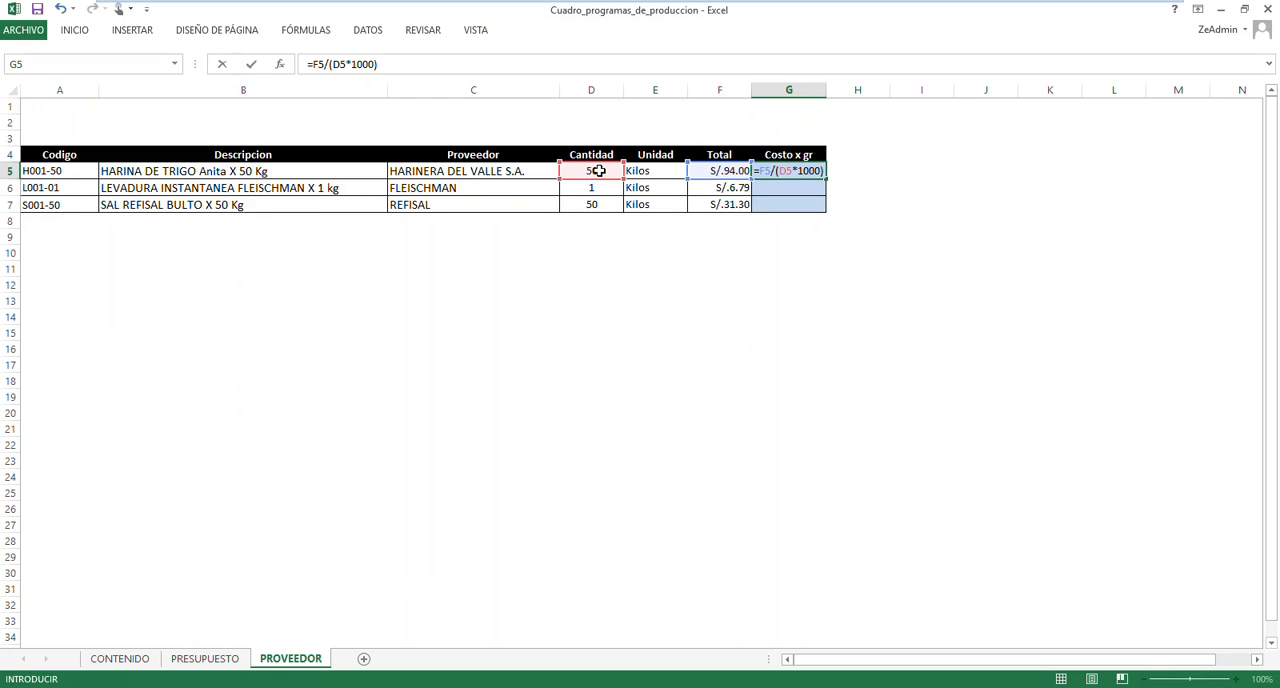
{"action": "type", "text": "1000)"}
{"action": "key", "text": "Return"}
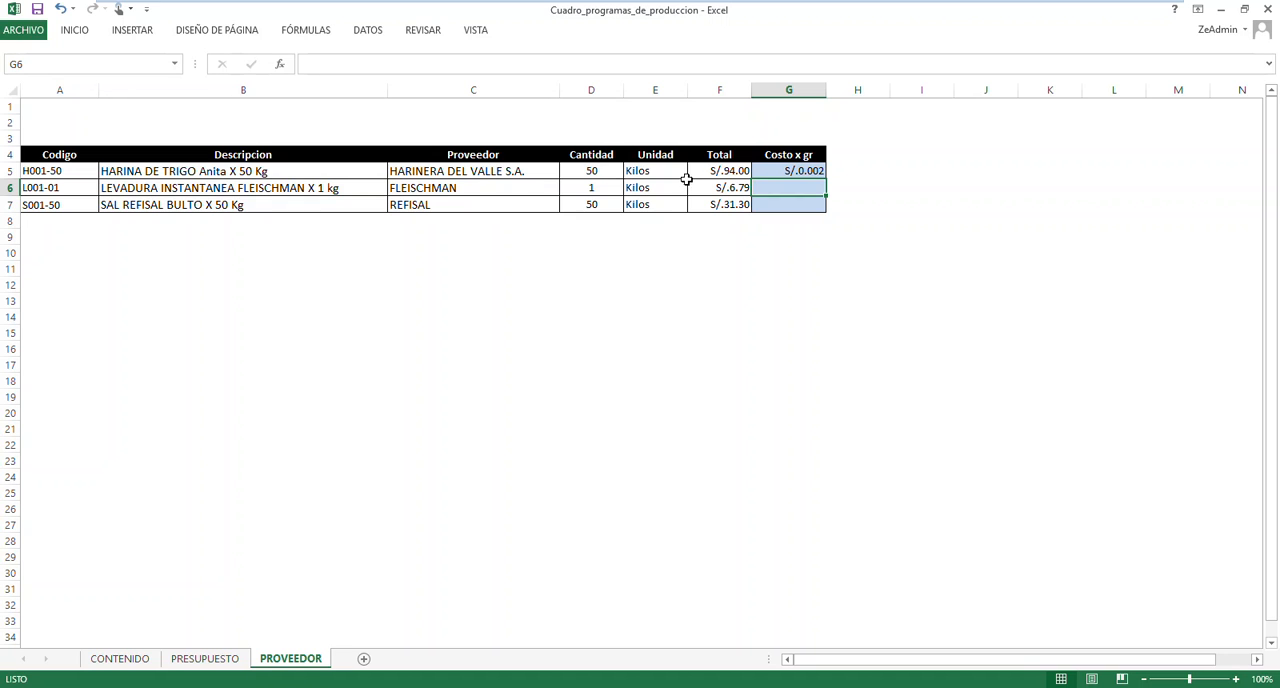
Fill G5's cost-per-gram formula down to G7 for the yeast and salt rows
{"action": "key", "text": "shift+Return"}
{"action": "left_click_drag", "start_coordinate": [828, 182], "coordinate": [828, 207]}
{"action": "left_click", "coordinate": [874, 197]}
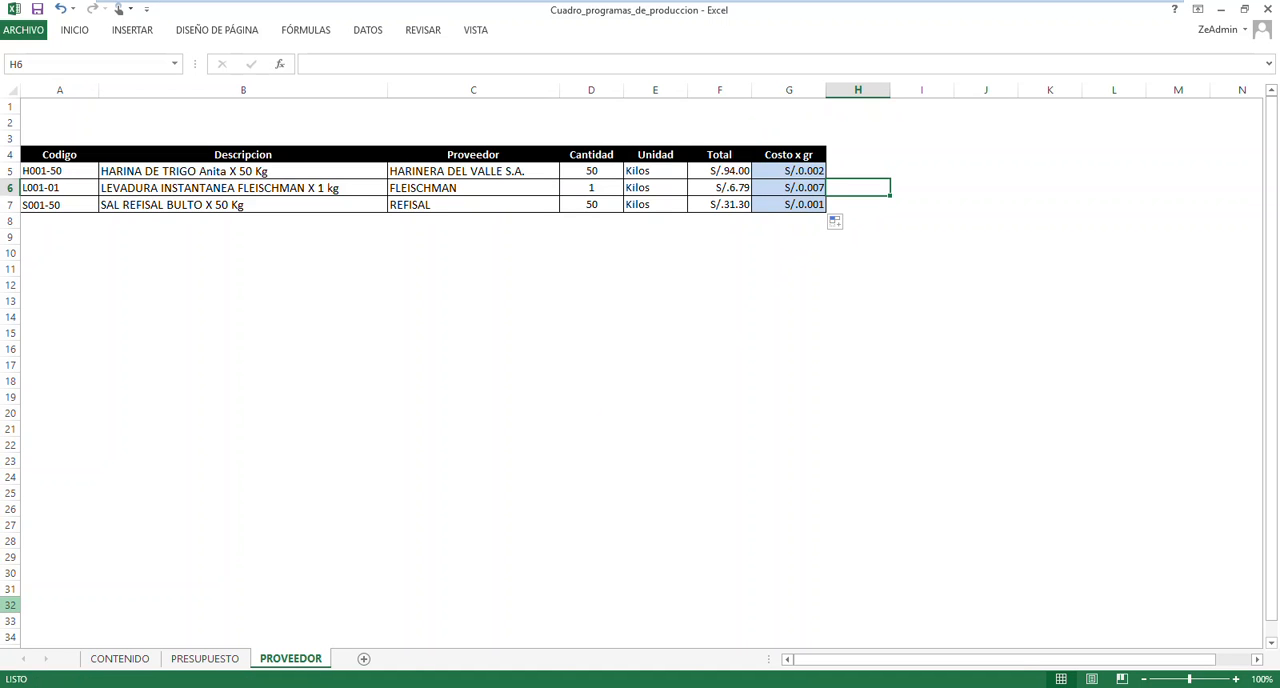
Compare the Enero flour total F29 and empty cost cell F33 on PRESUPUESTO with the Costo x gr column on PROVEEDOR
{"action": "left_click", "coordinate": [226, 658]}
{"action": "left_click", "coordinate": [575, 515]}
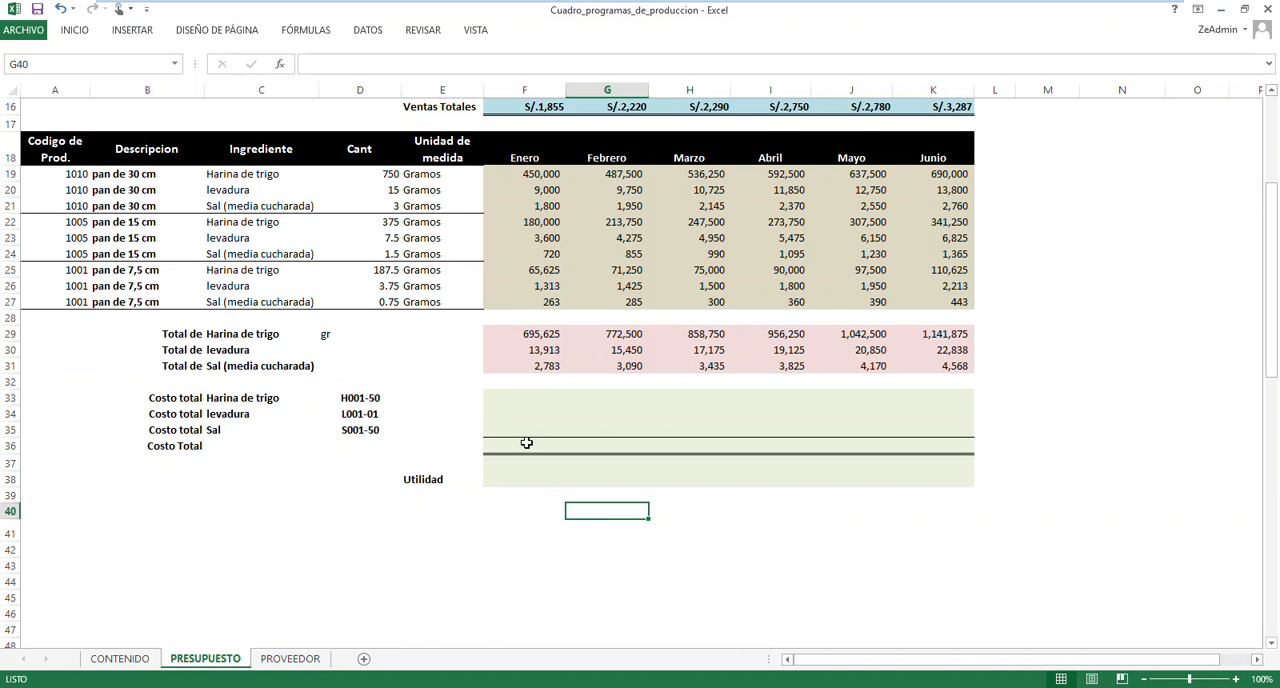
{"action": "left_click", "coordinate": [530, 400]}
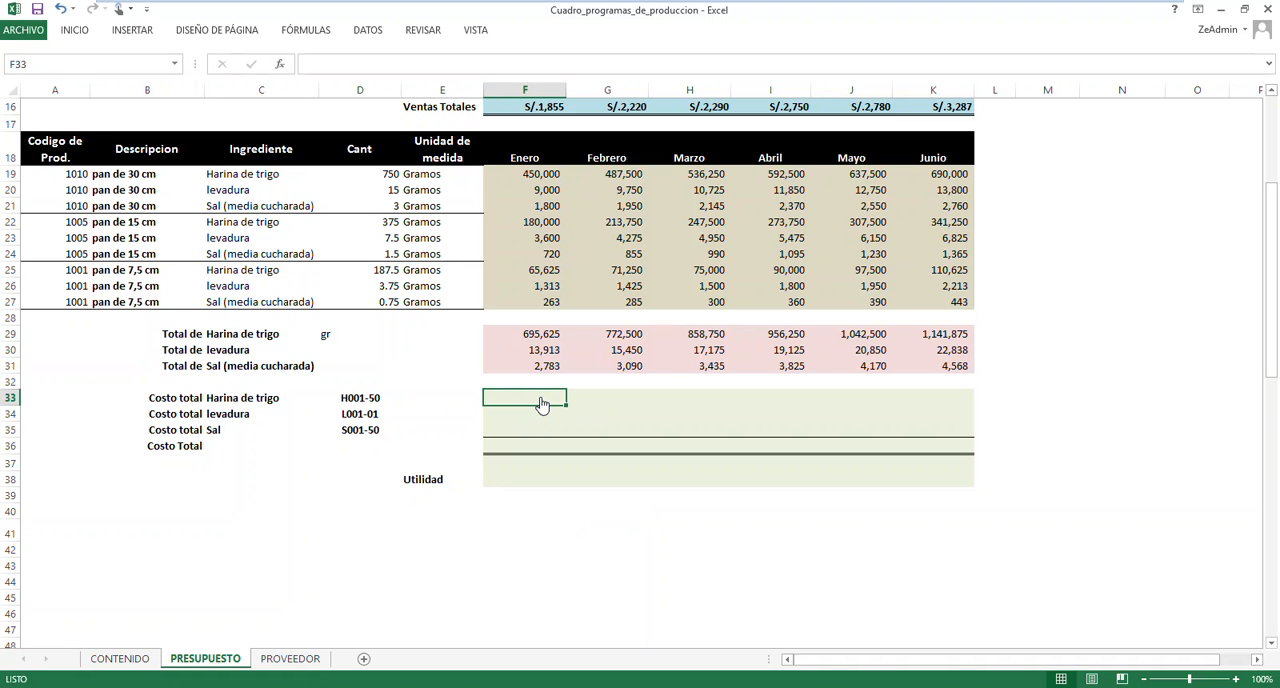
{"action": "left_click", "coordinate": [303, 664]}
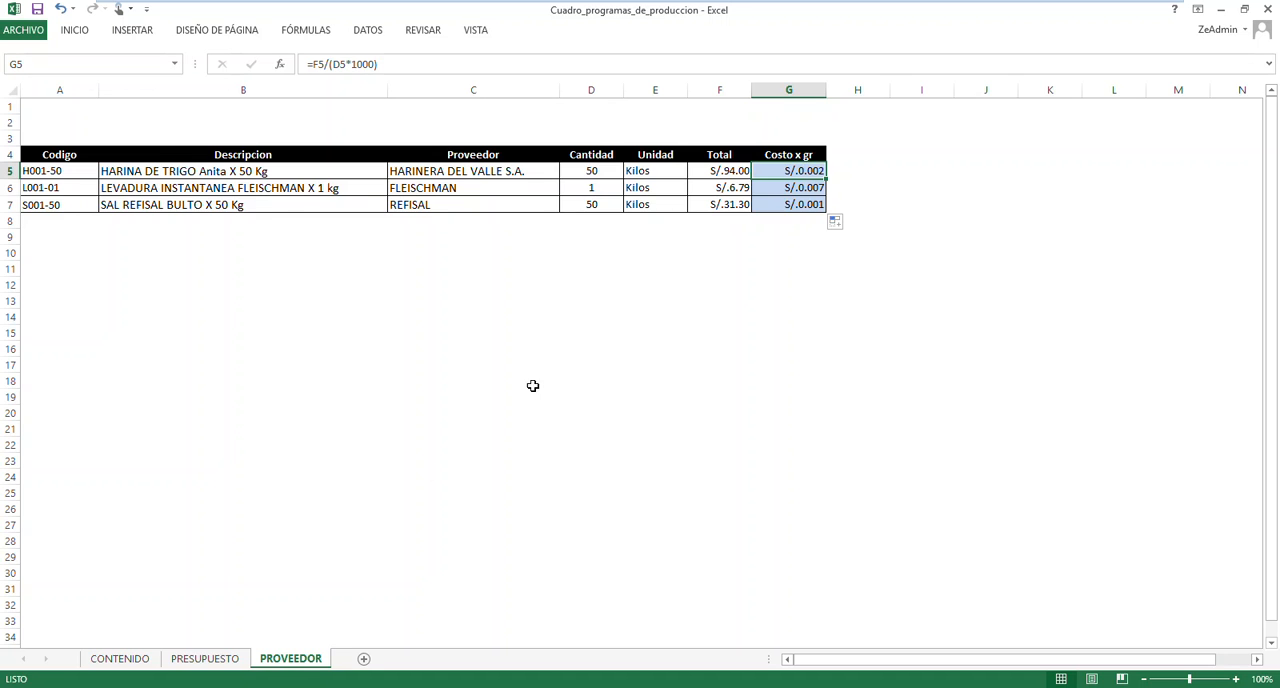
{"action": "left_click", "coordinate": [220, 661]}
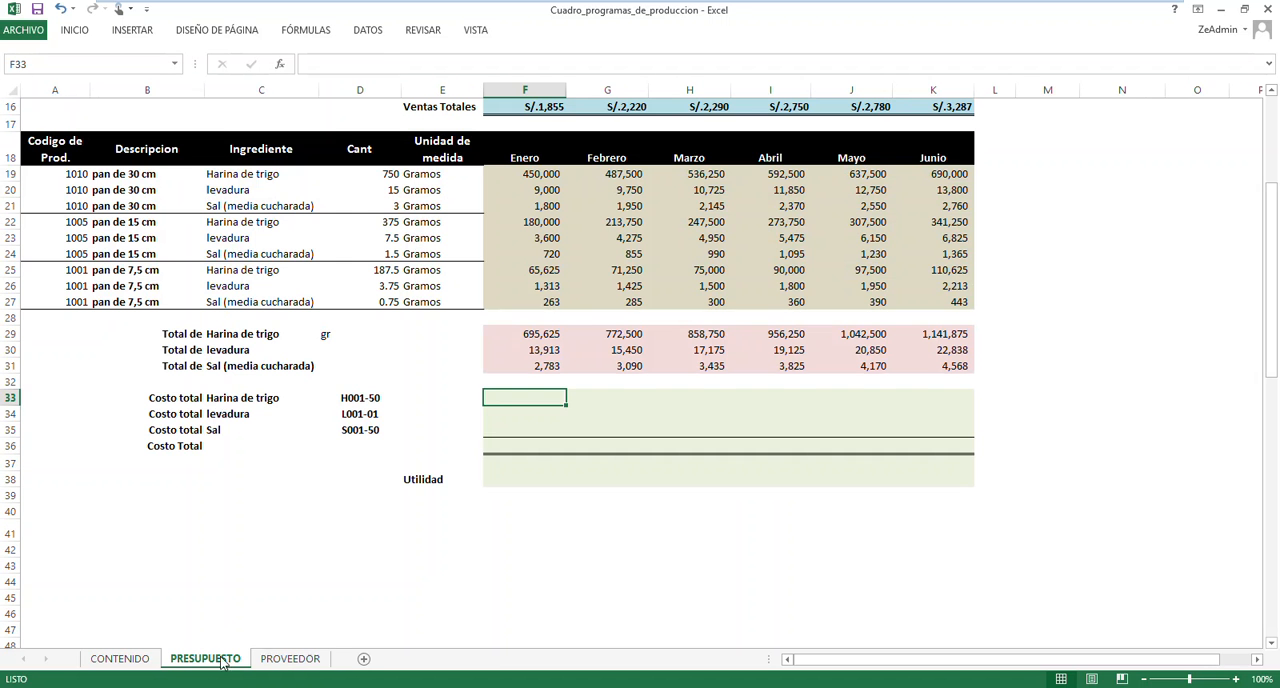
{"action": "left_click", "coordinate": [529, 336]}
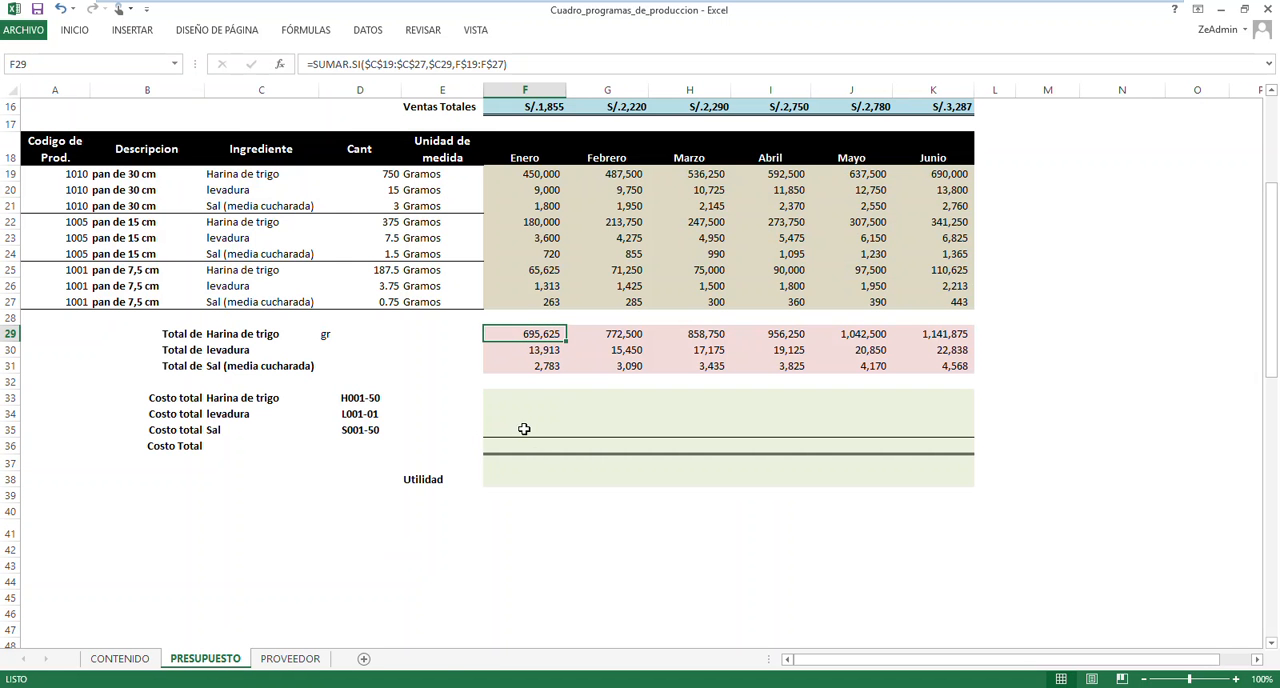
{"action": "left_click", "coordinate": [535, 399]}
{"action": "left_click", "coordinate": [290, 659]}
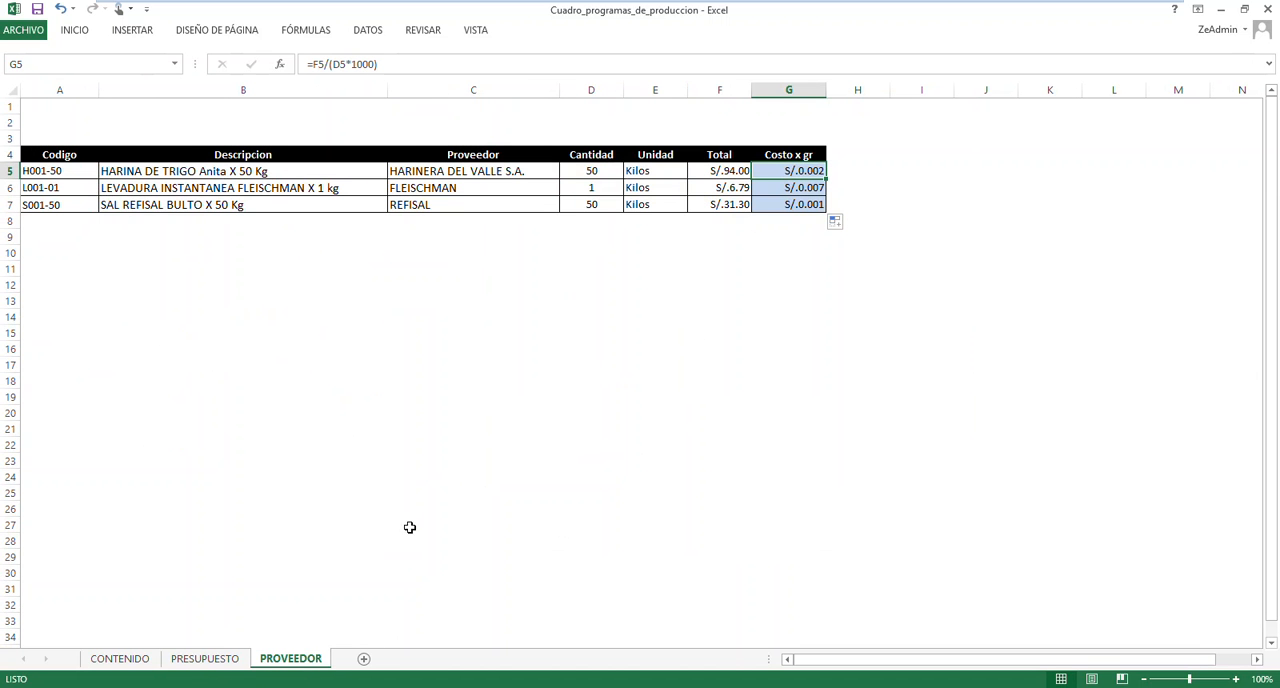
{"action": "left_click", "coordinate": [205, 659]}
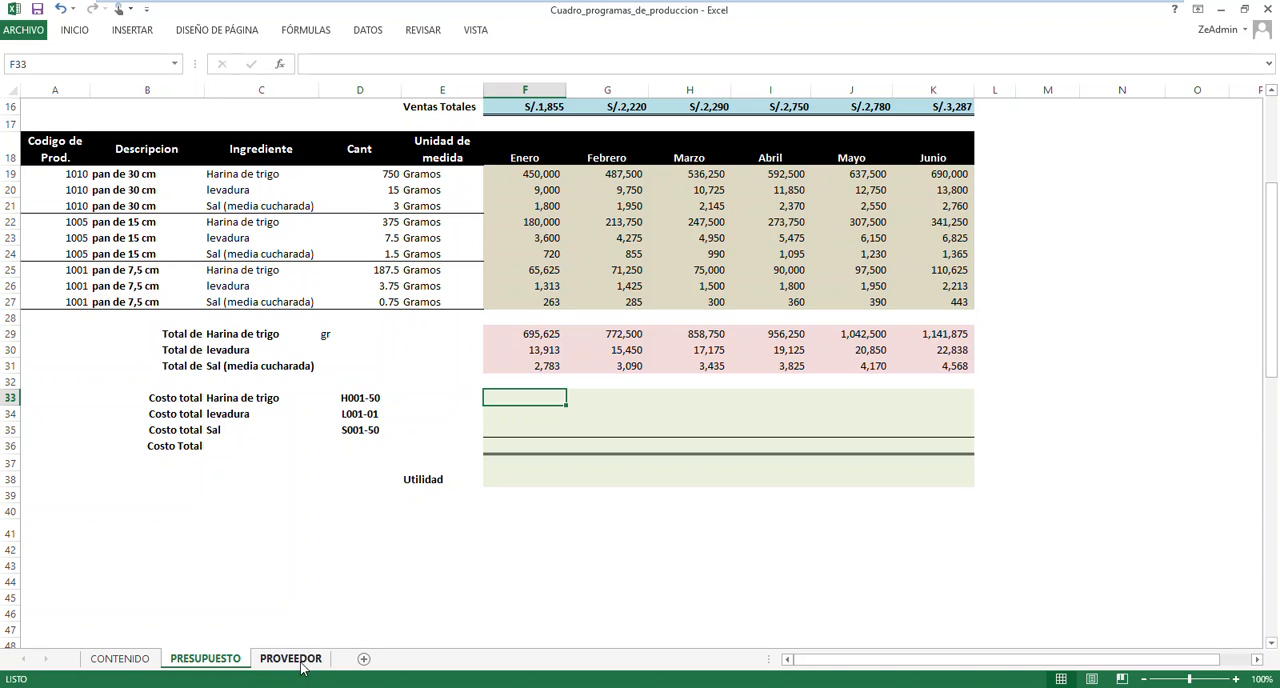
Check the ingredient codes in D33:D35 on PRESUPUESTO against the Codigo entries in A5:A7 on PROVEEDOR
{"action": "left_click", "coordinate": [358, 400]}
{"action": "left_click", "coordinate": [358, 415]}
{"action": "left_click", "coordinate": [358, 431]}
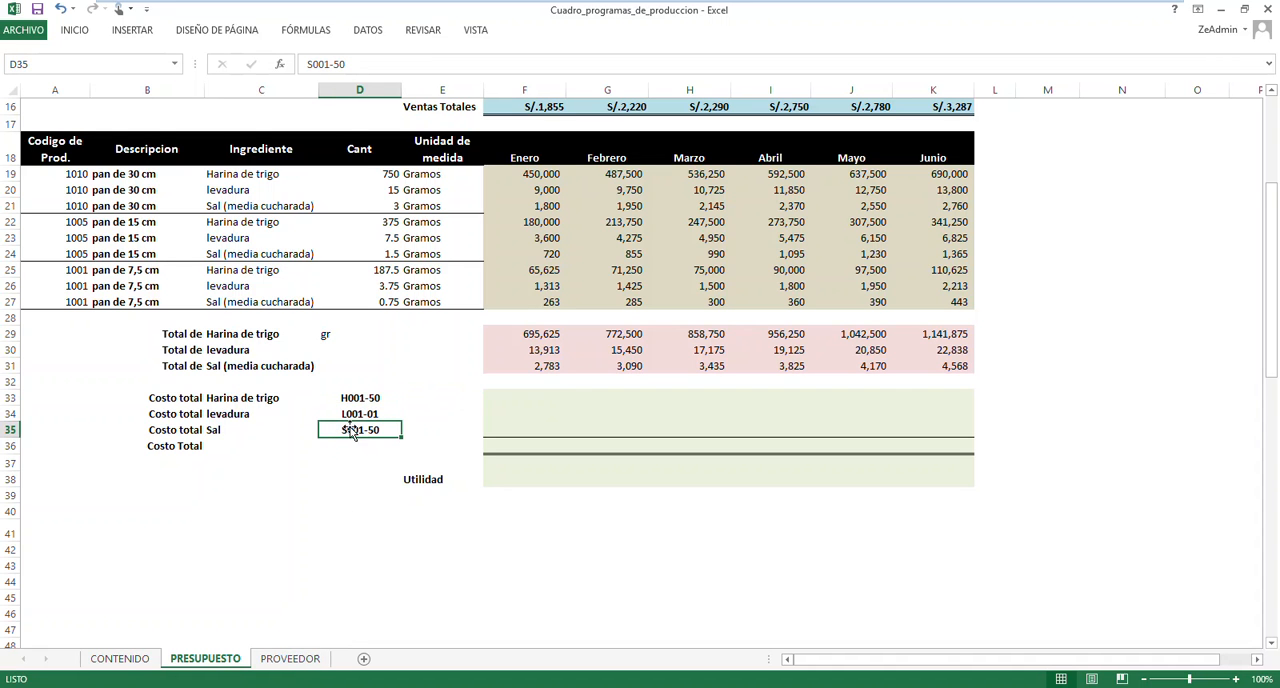
{"action": "left_click", "coordinate": [355, 398]}
{"action": "left_click", "coordinate": [358, 415]}
{"action": "left_click", "coordinate": [359, 430]}
{"action": "left_click", "coordinate": [360, 399]}
{"action": "left_click", "coordinate": [360, 415]}
{"action": "left_click", "coordinate": [362, 430]}
{"action": "left_click", "coordinate": [291, 659]}
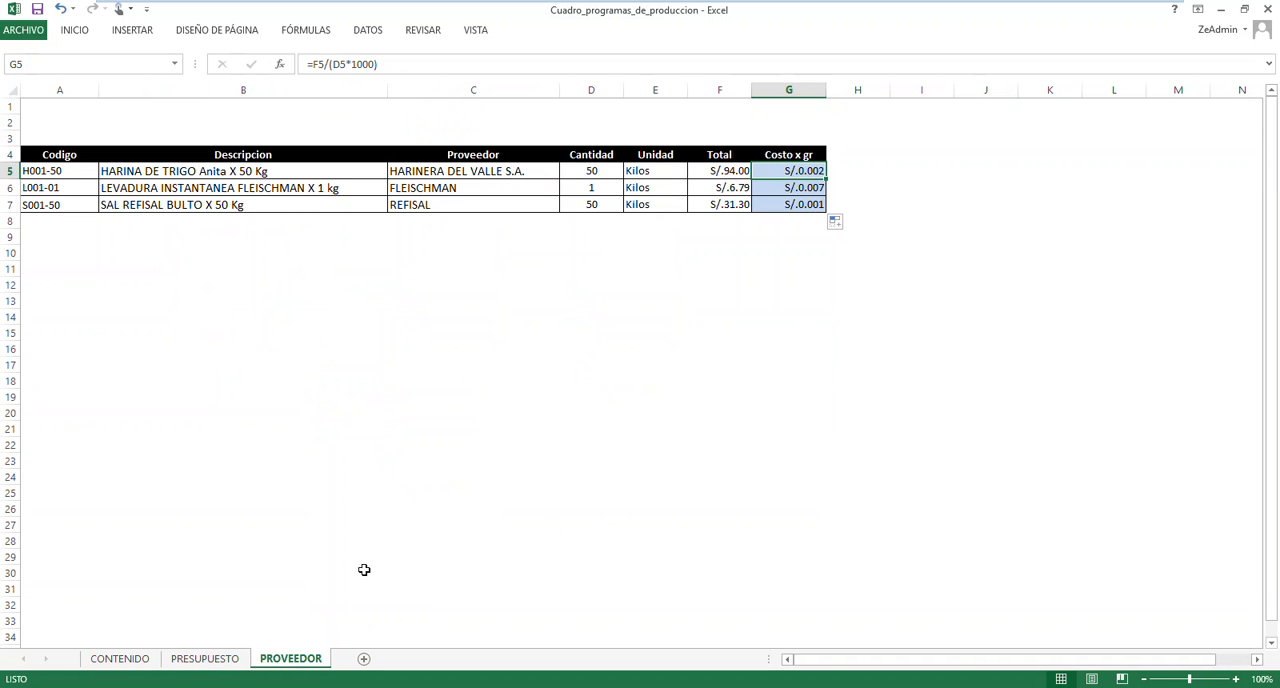
{"action": "left_click", "coordinate": [57, 173]}
{"action": "left_click", "coordinate": [58, 187]}
{"action": "left_click", "coordinate": [56, 203]}
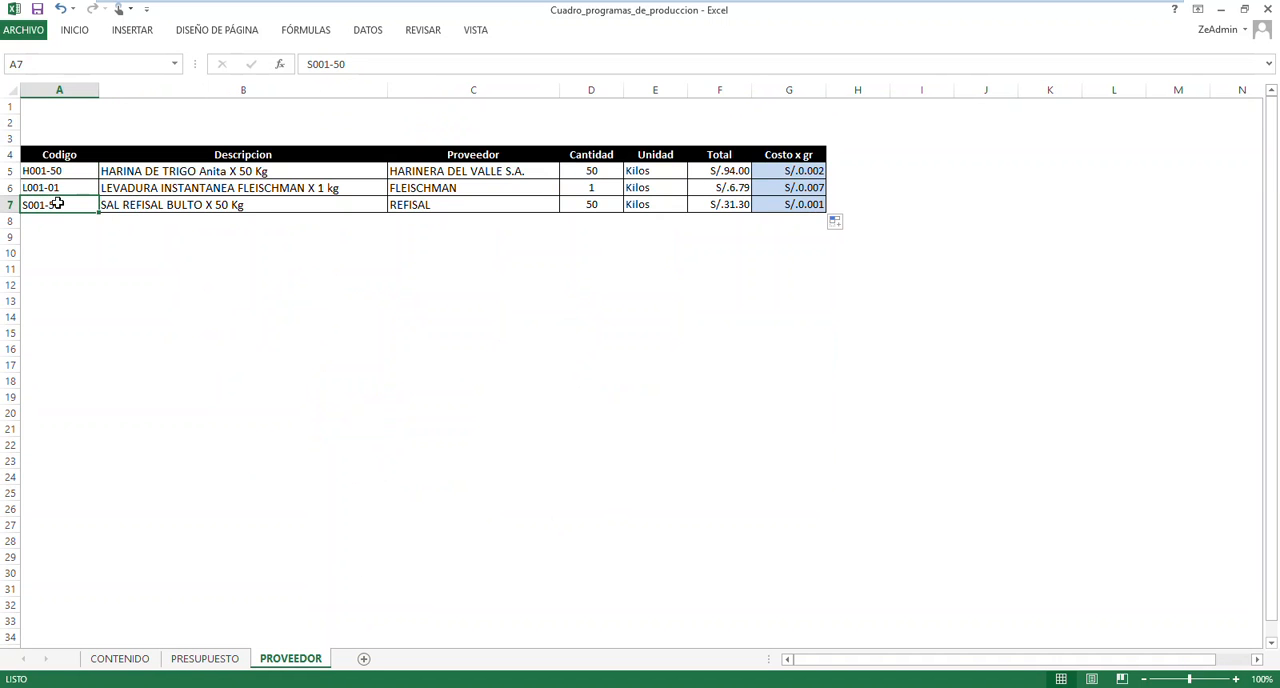
{"action": "left_click", "coordinate": [204, 665]}
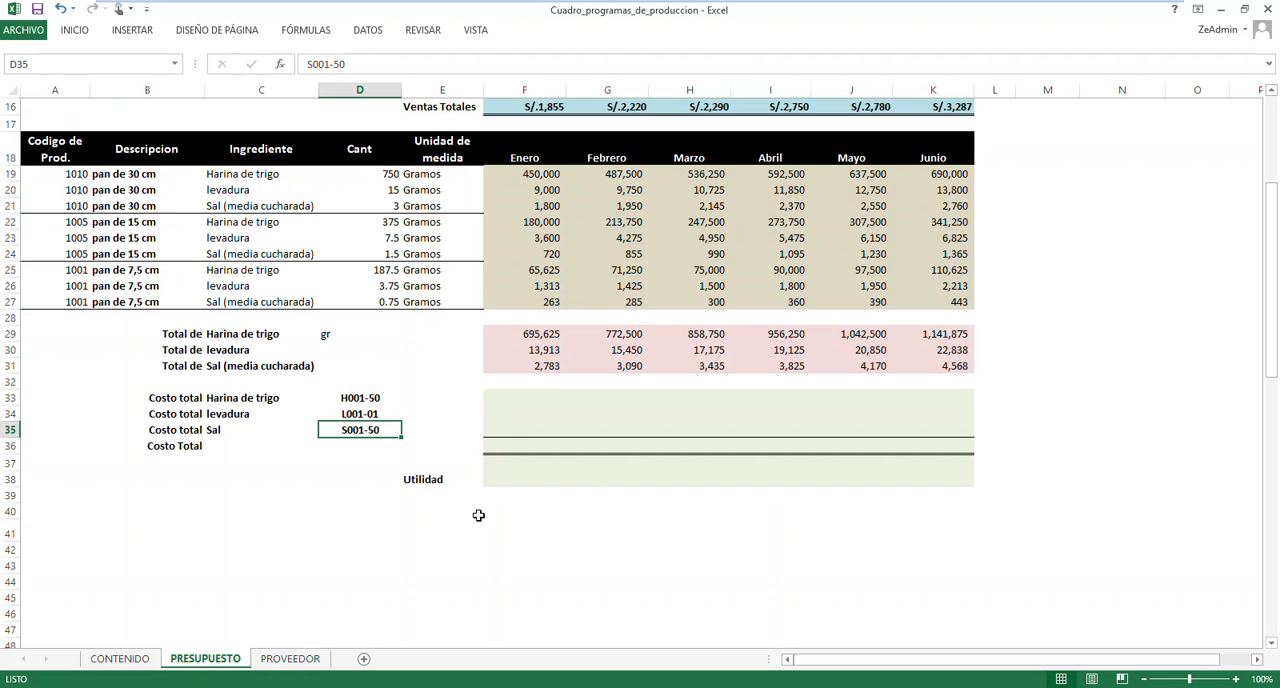
In F33 on PRESUPUESTO, start a BUSCARV formula that uses the flour code in D33 as lookup value
{"action": "left_click", "coordinate": [534, 399]}
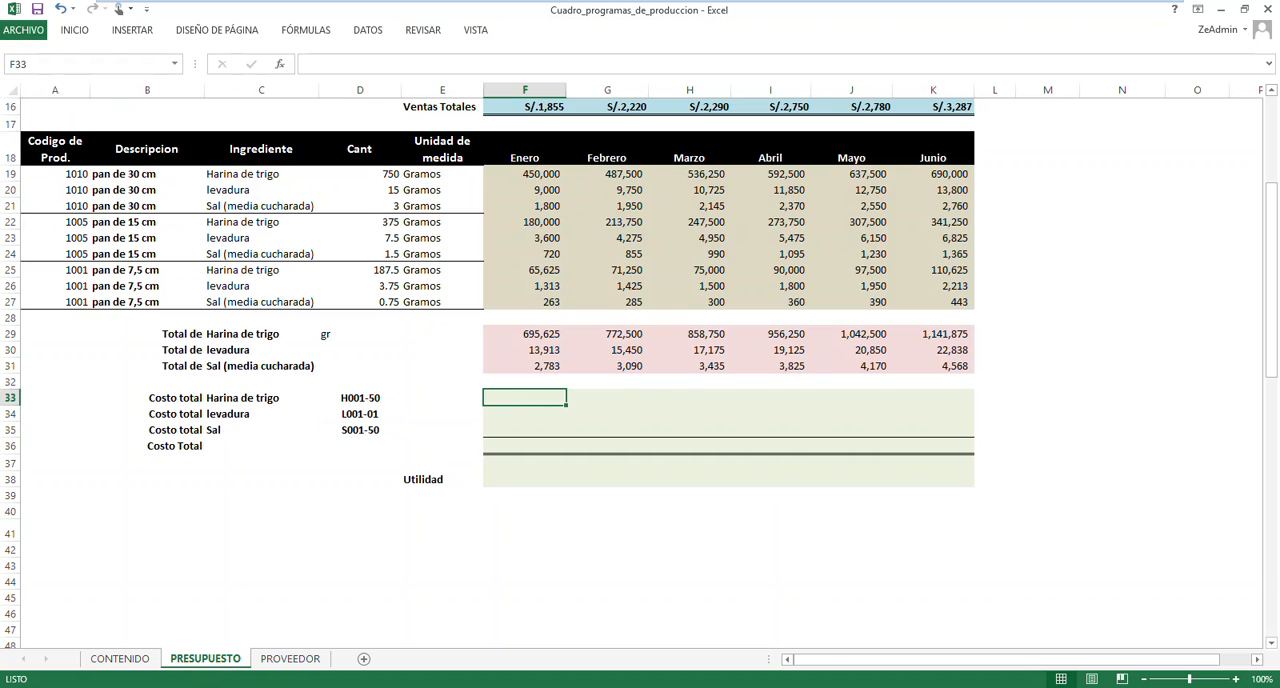
{"action": "type", "text": "=BUSC"}
{"action": "key", "text": "Down"}
{"action": "key", "text": "Down"}
{"action": "key", "text": "Tab"}
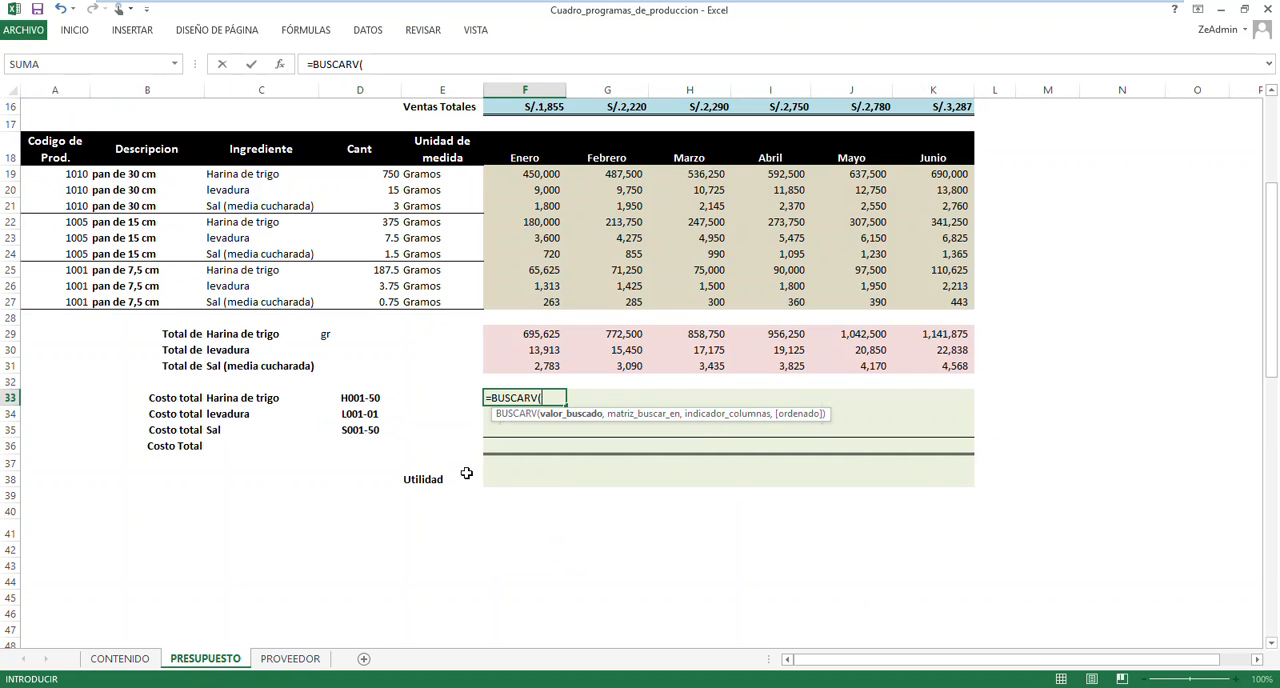
{"action": "left_click", "coordinate": [375, 400]}
{"action": "type", "text": ","}
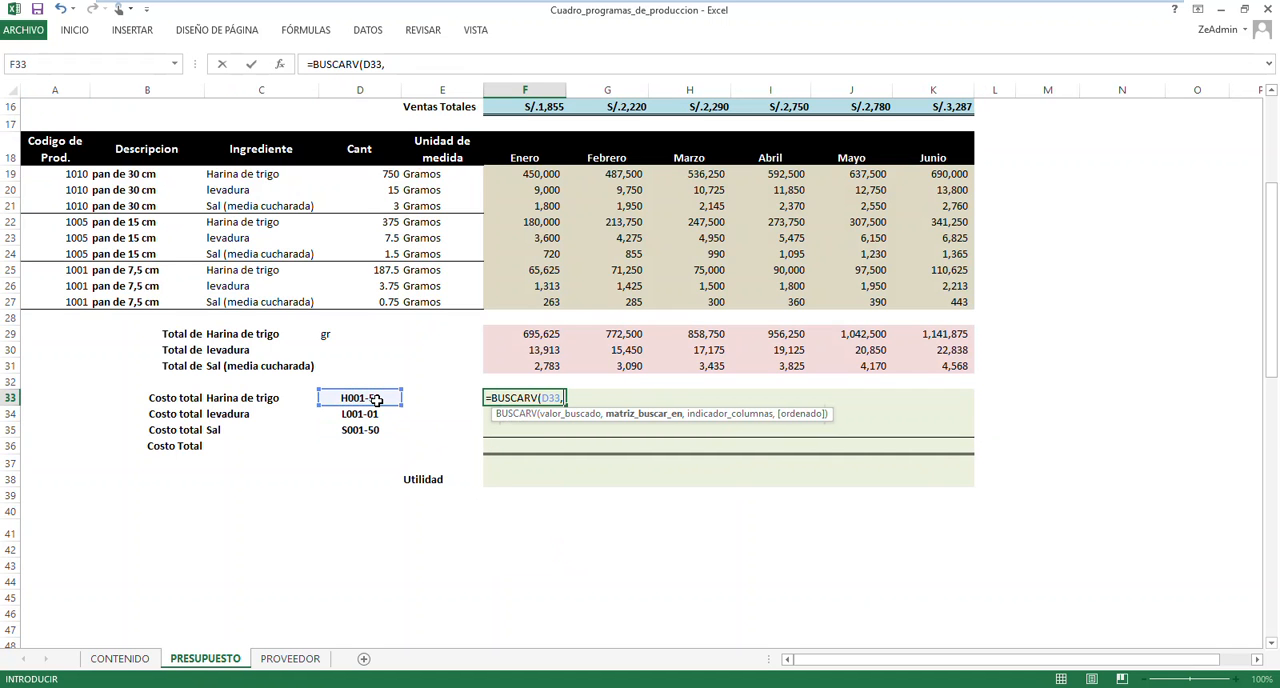
Complete F33's lookup with the named range BASECOSTO, column 7 and match type 0
{"action": "key", "text": "F3"}
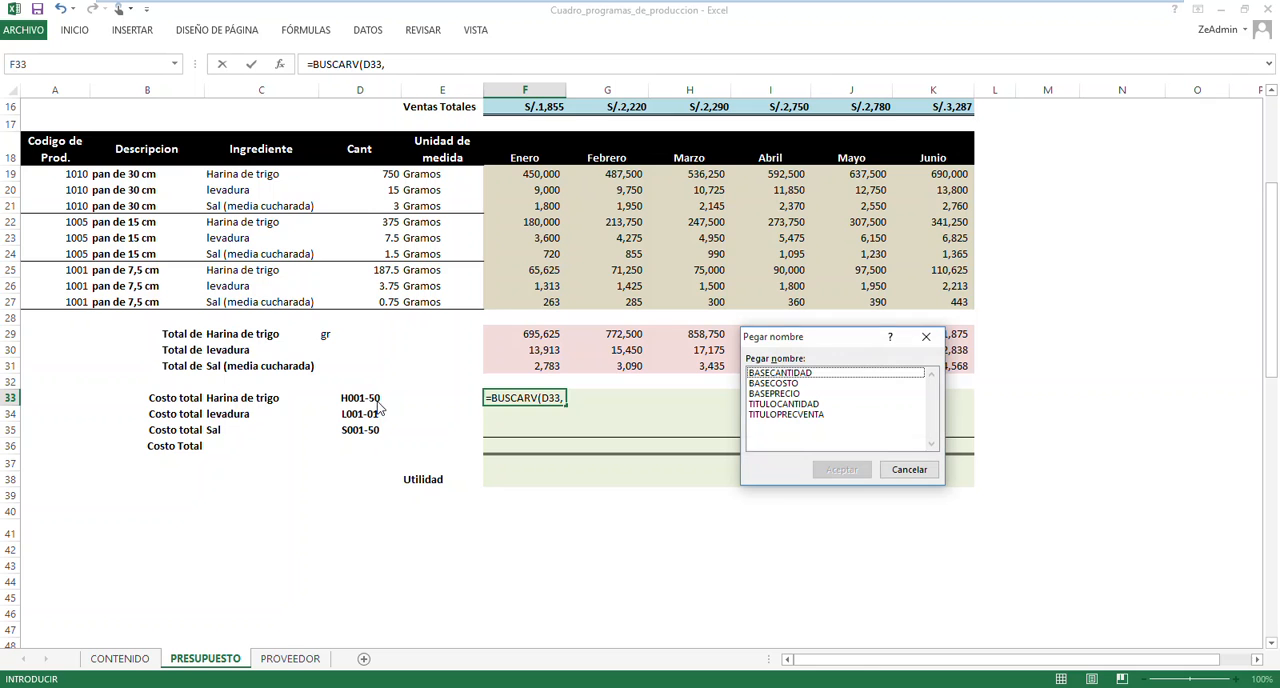
{"action": "left_click", "coordinate": [788, 385]}
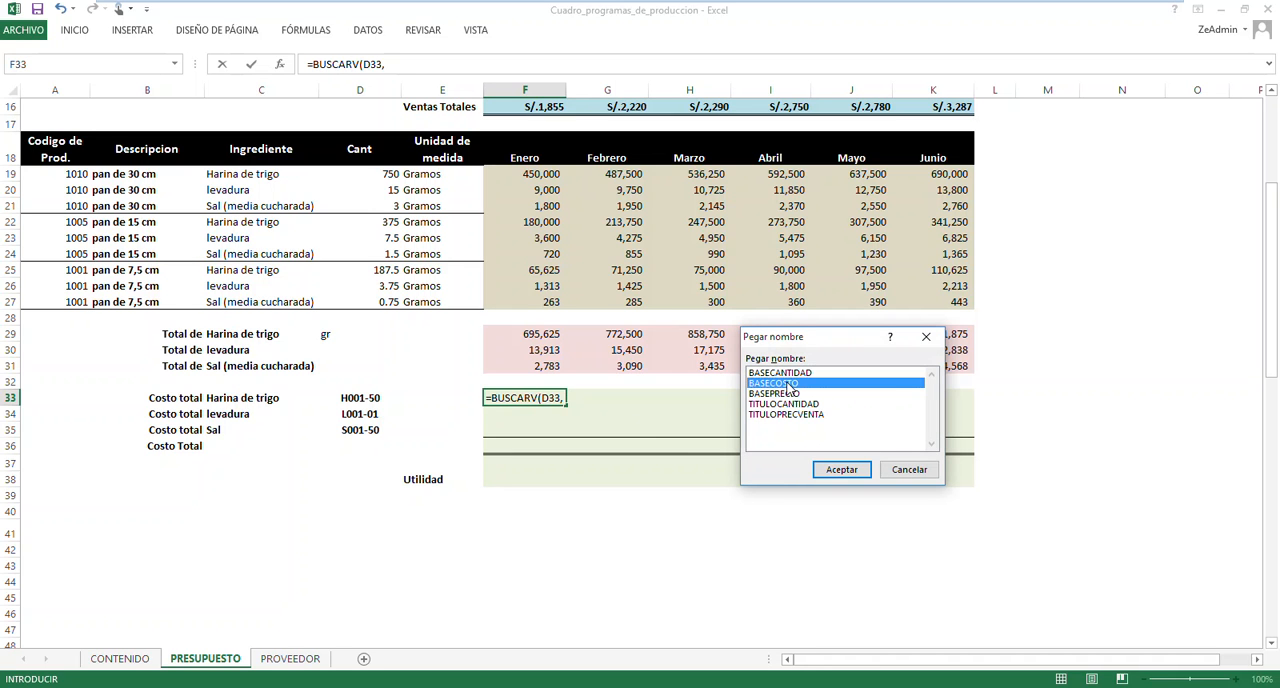
{"action": "left_click_drag", "start_coordinate": [806, 349], "coordinate": [665, 364]}
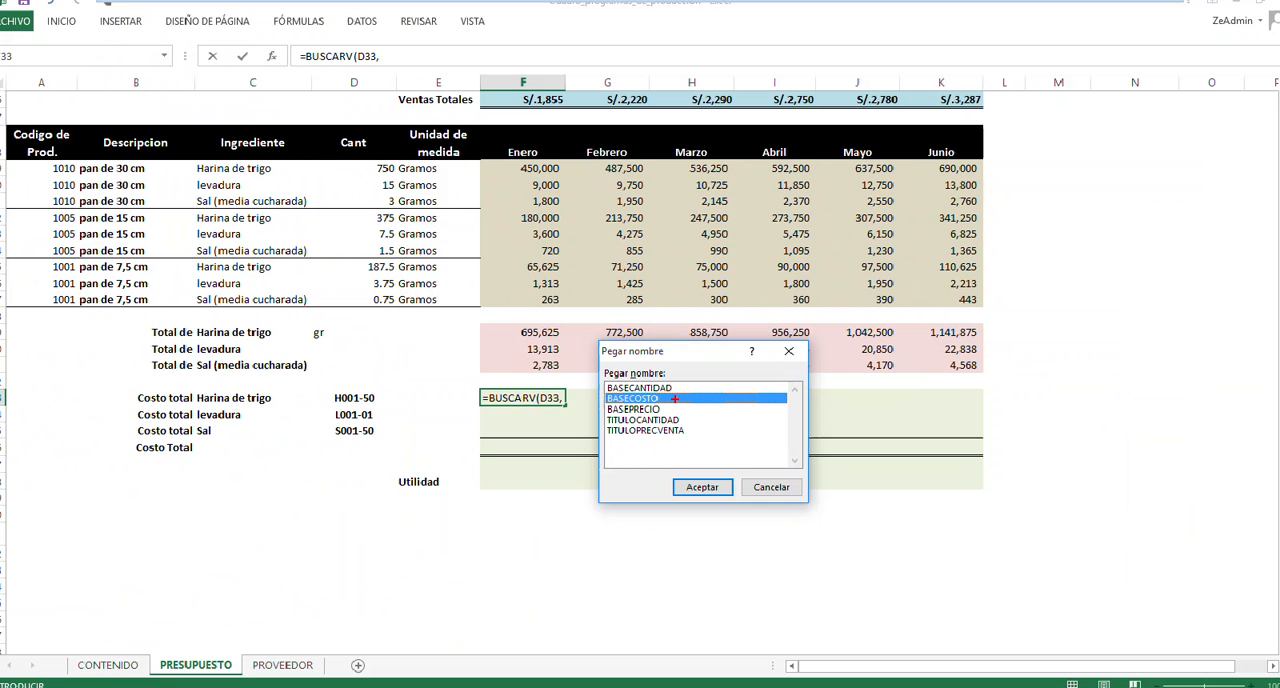
{"action": "left_click", "coordinate": [796, 571]}
{"action": "type", "text": ",7"}
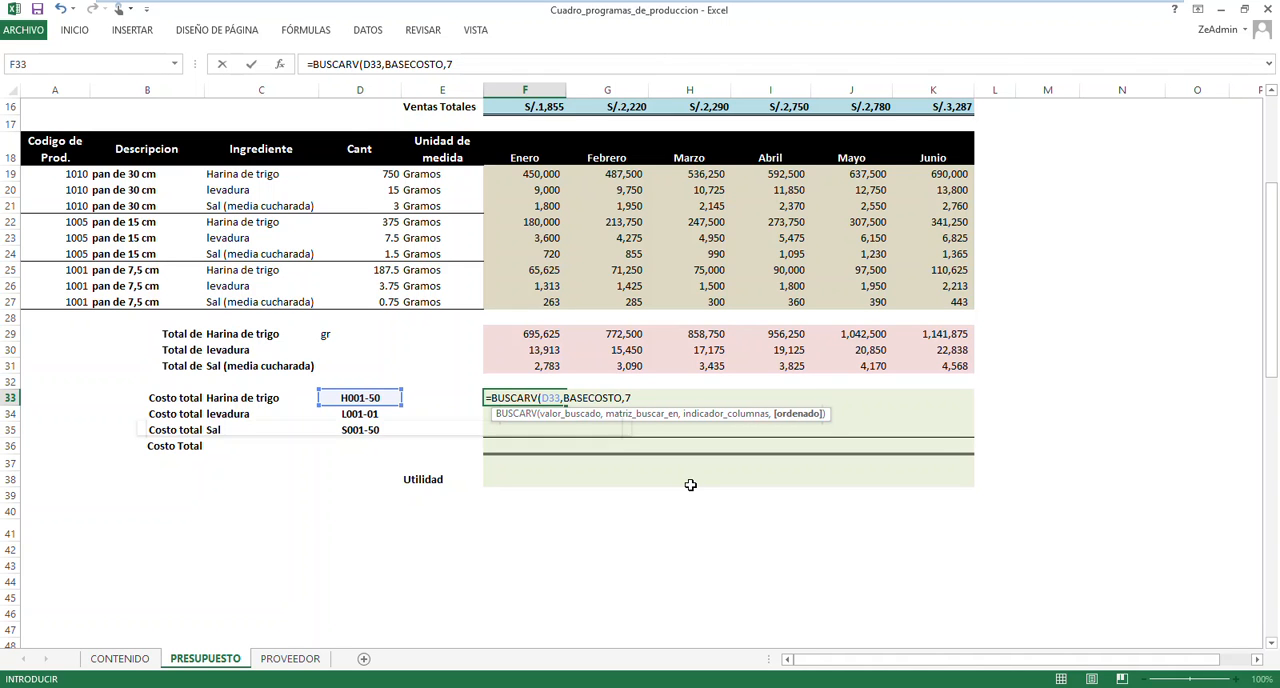
{"action": "type", "text": ",0)"}
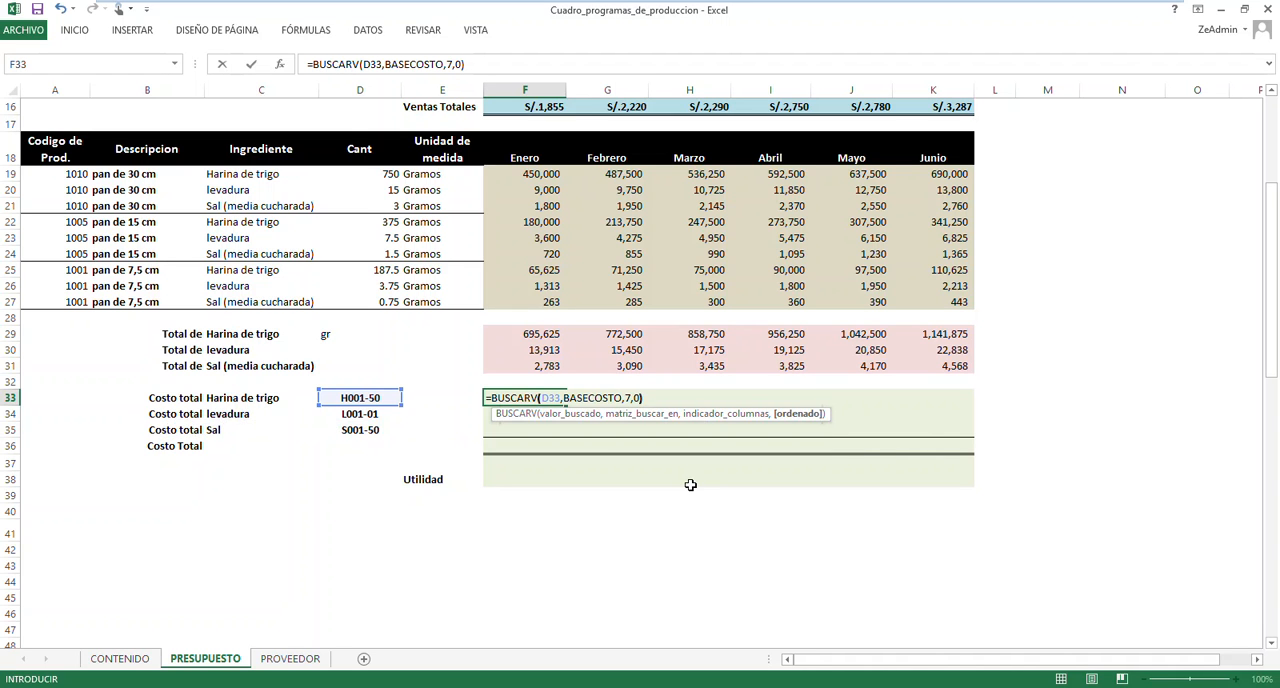
{"action": "key", "text": "Return"}
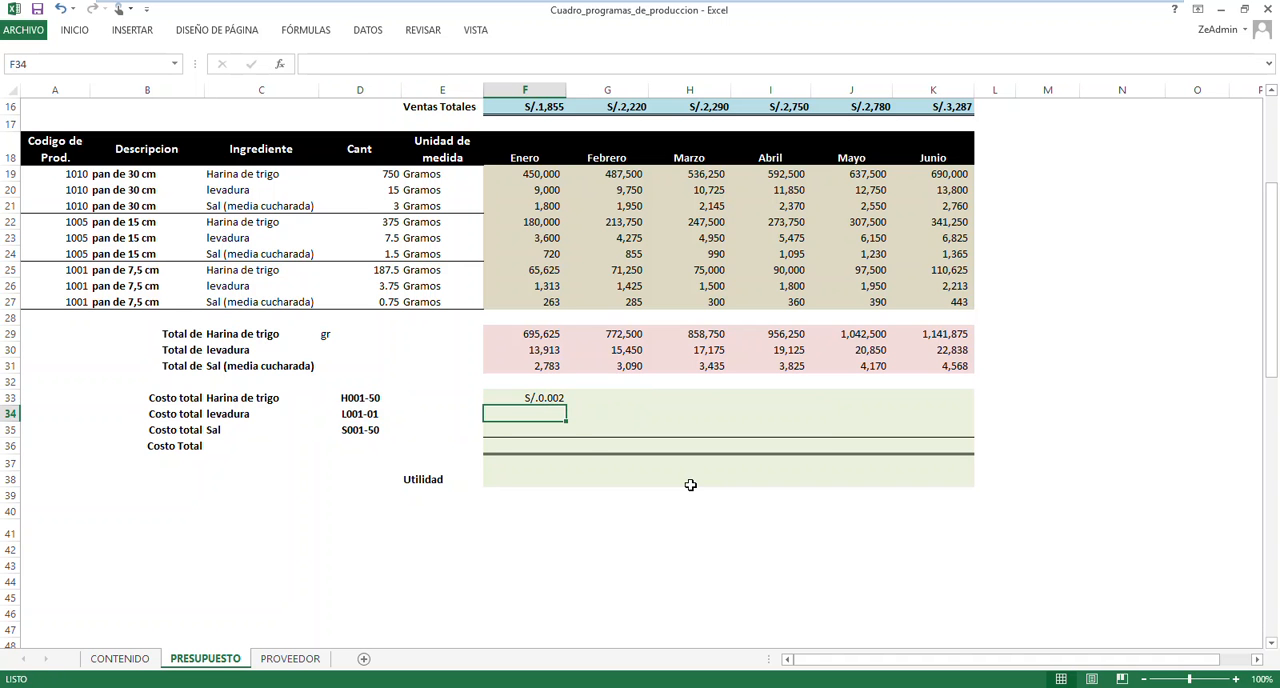
Multiply the BUSCARV cost-per-gram lookup in F33 on PRESUPUESTO by the Enero flour total in F29
{"action": "left_click", "coordinate": [546, 399]}
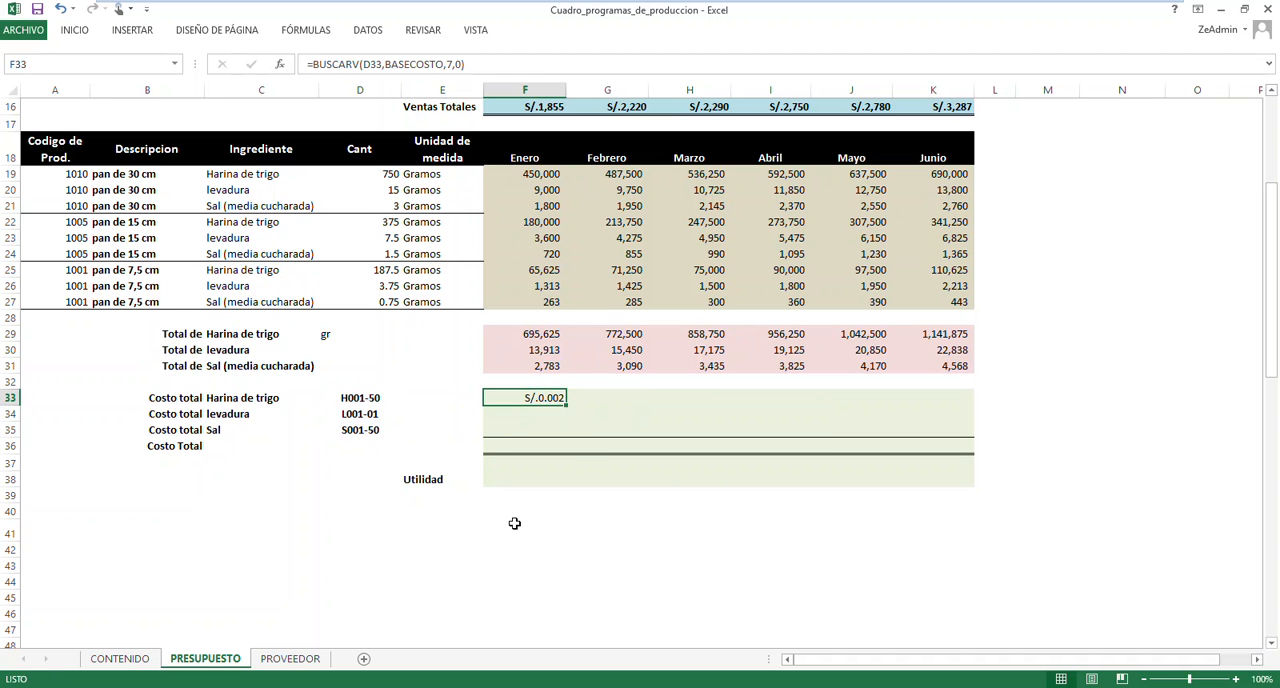
{"action": "left_click", "coordinate": [291, 658]}
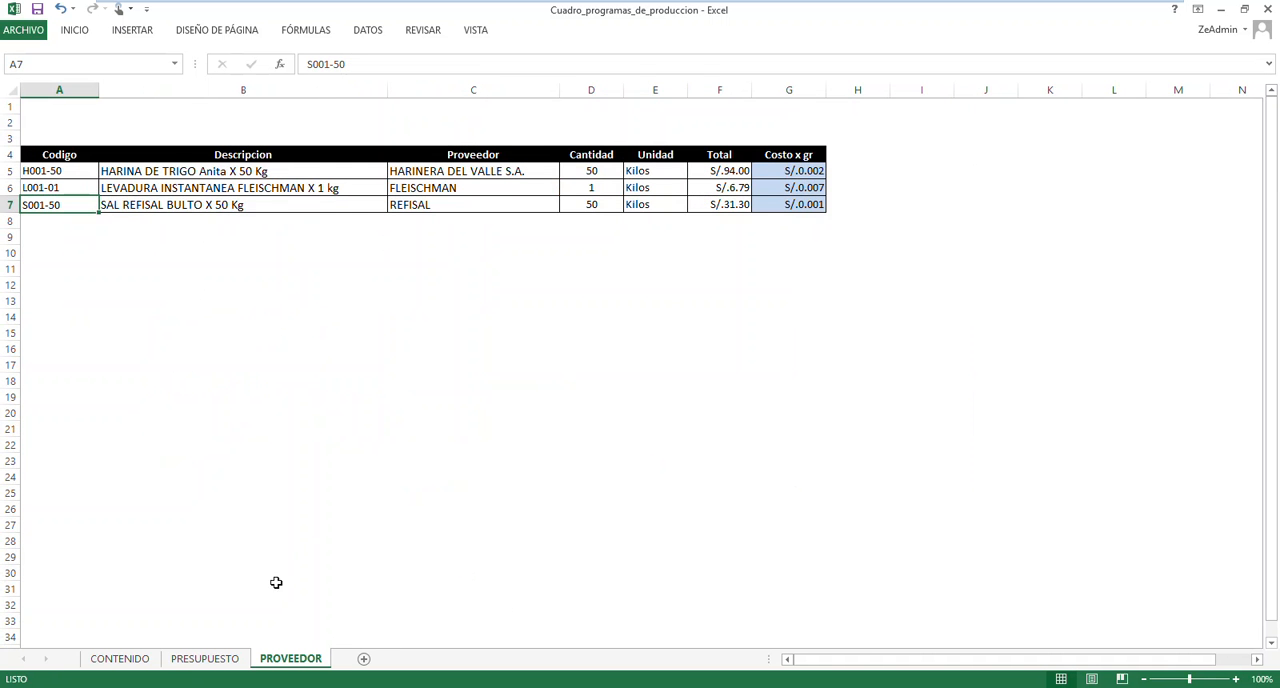
{"action": "left_click", "coordinate": [222, 660]}
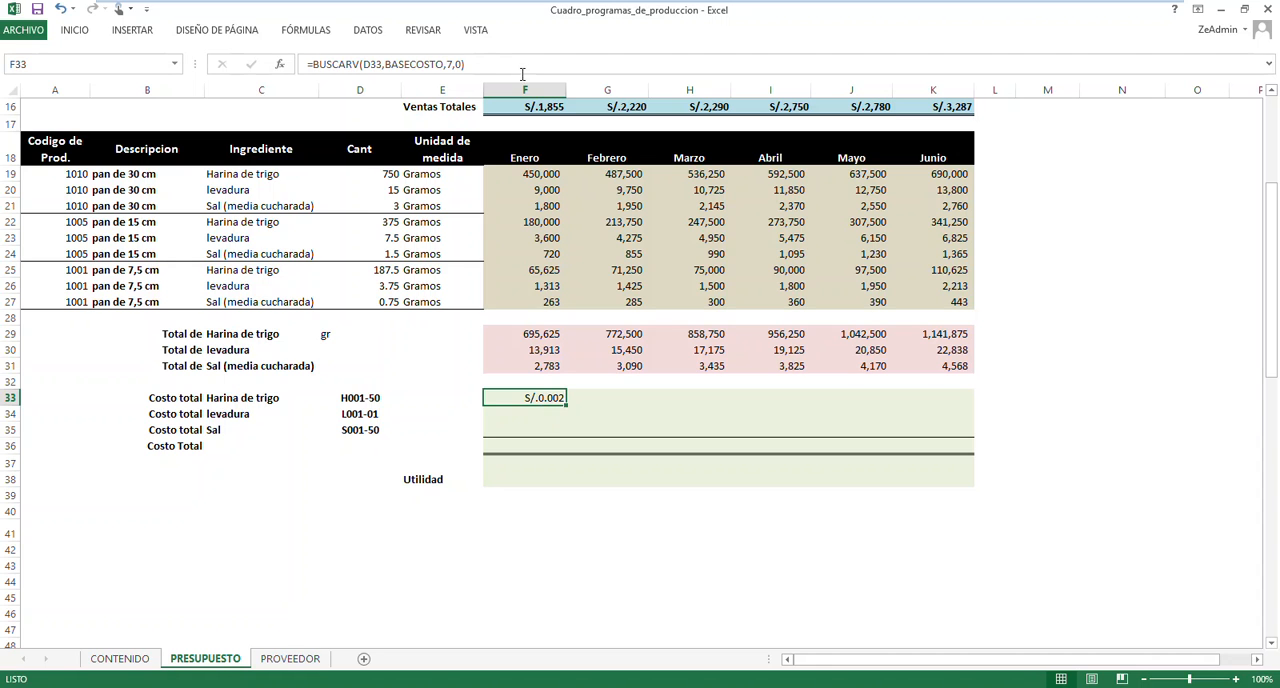
{"action": "left_click", "coordinate": [520, 67]}
{"action": "type", "text": "*"}
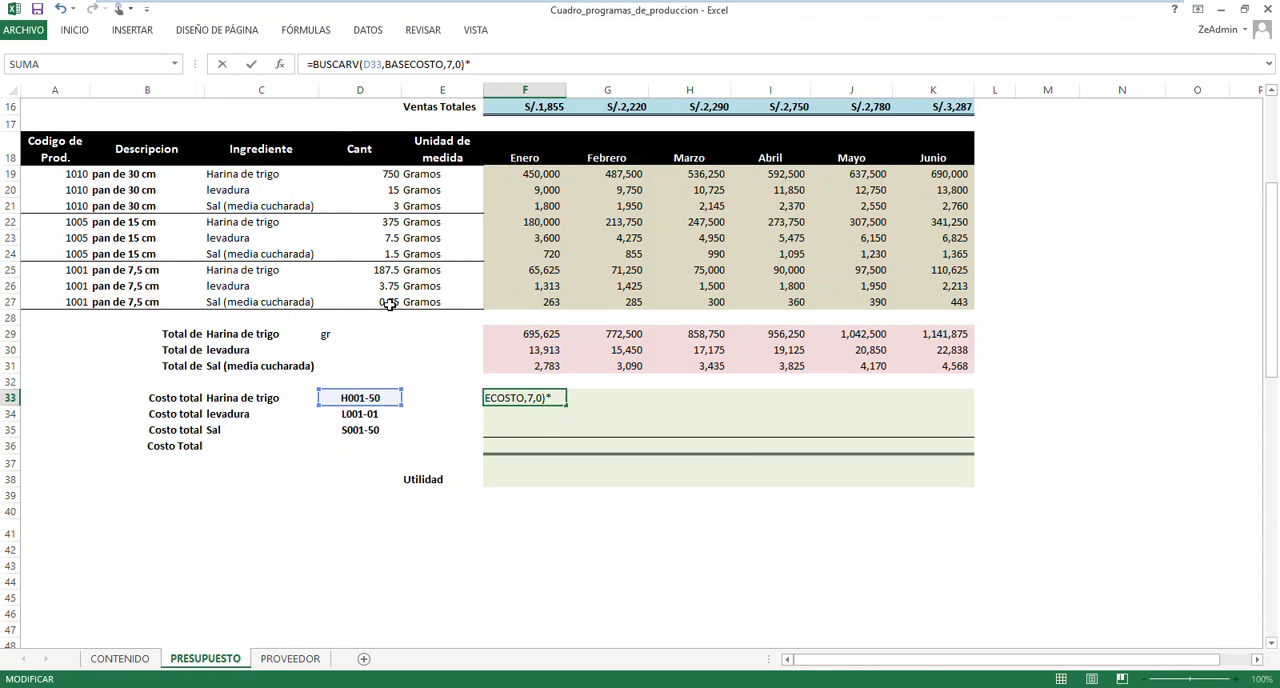
{"action": "left_click", "coordinate": [545, 336]}
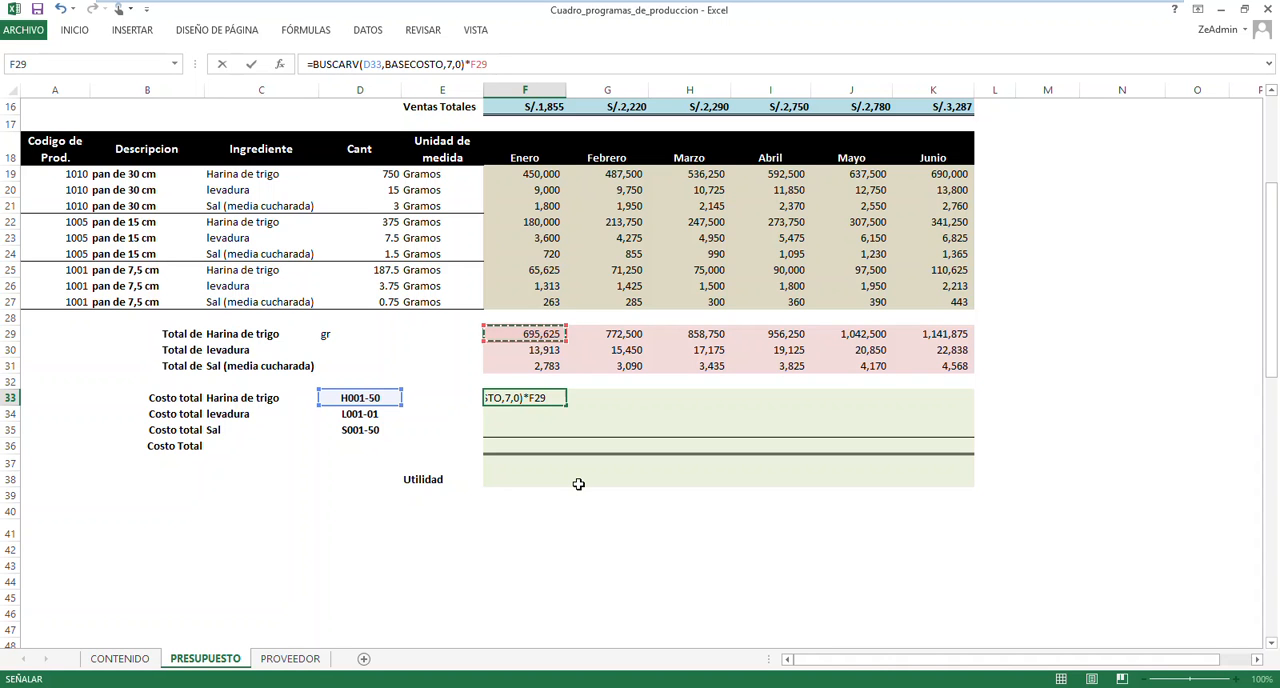
{"action": "key", "text": "Return"}
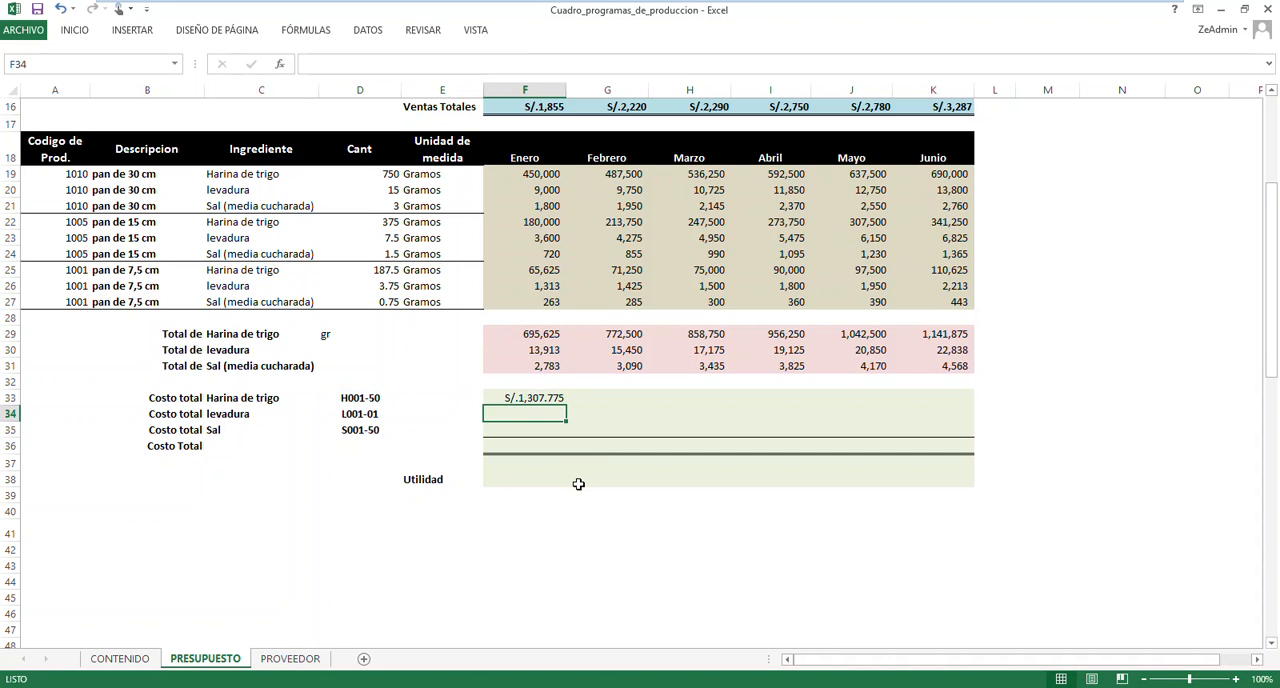
Fix the column of the lookup value in F33's formula so it reads $D33
{"action": "left_click", "coordinate": [538, 398]}
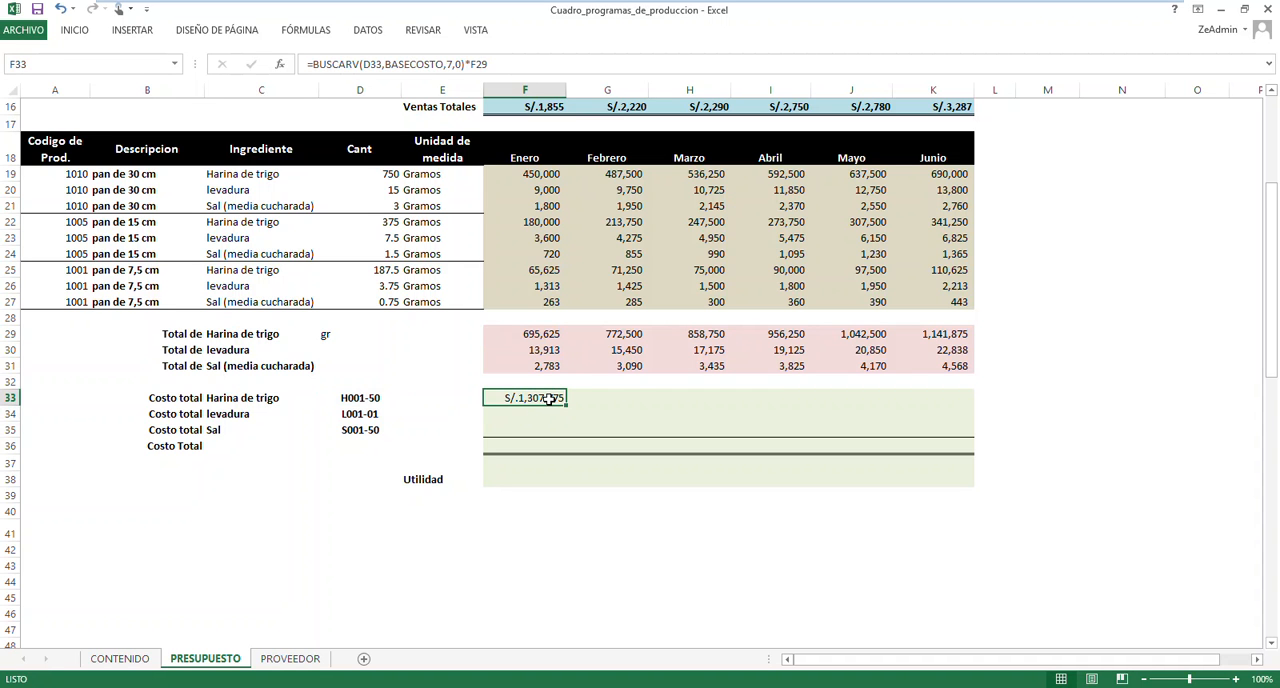
{"action": "double_click", "coordinate": [549, 398]}
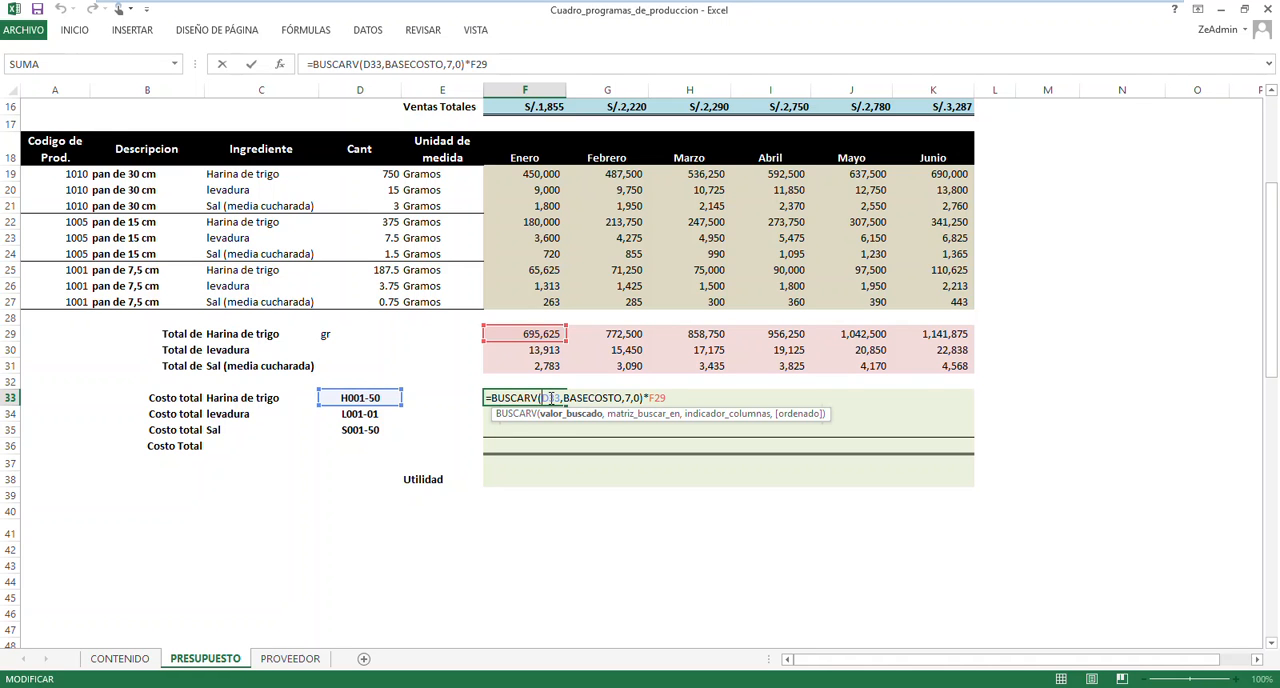
{"action": "type", "text": "$"}
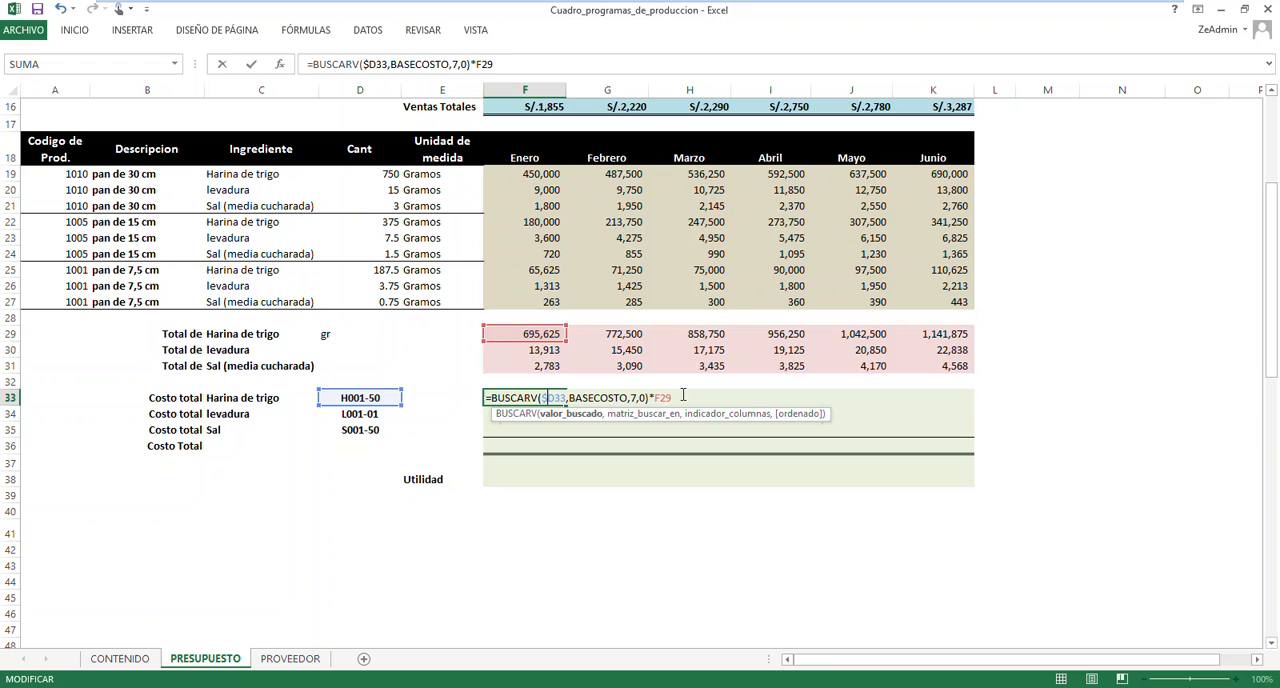
{"action": "key", "text": "Return"}
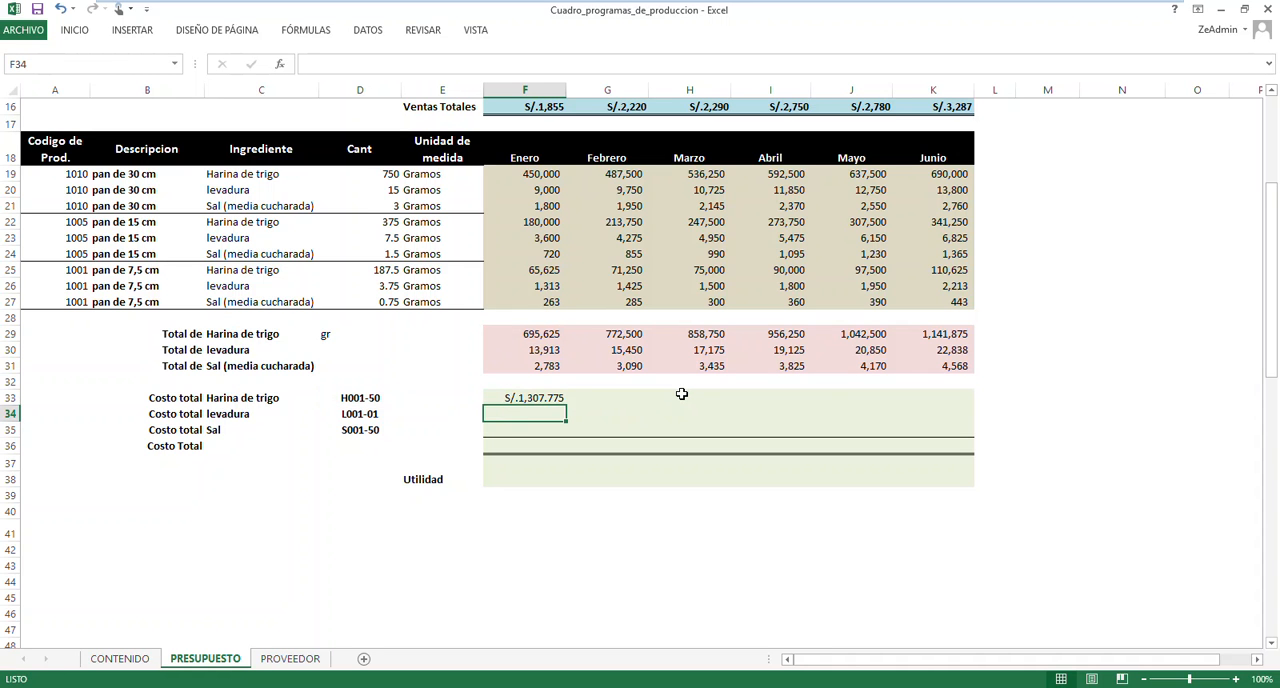
Copy the ingredient cost formula from F33 across the whole range F33:K35, covering all three ingredients from Enero to Junio
{"action": "double_click", "coordinate": [534, 398]}
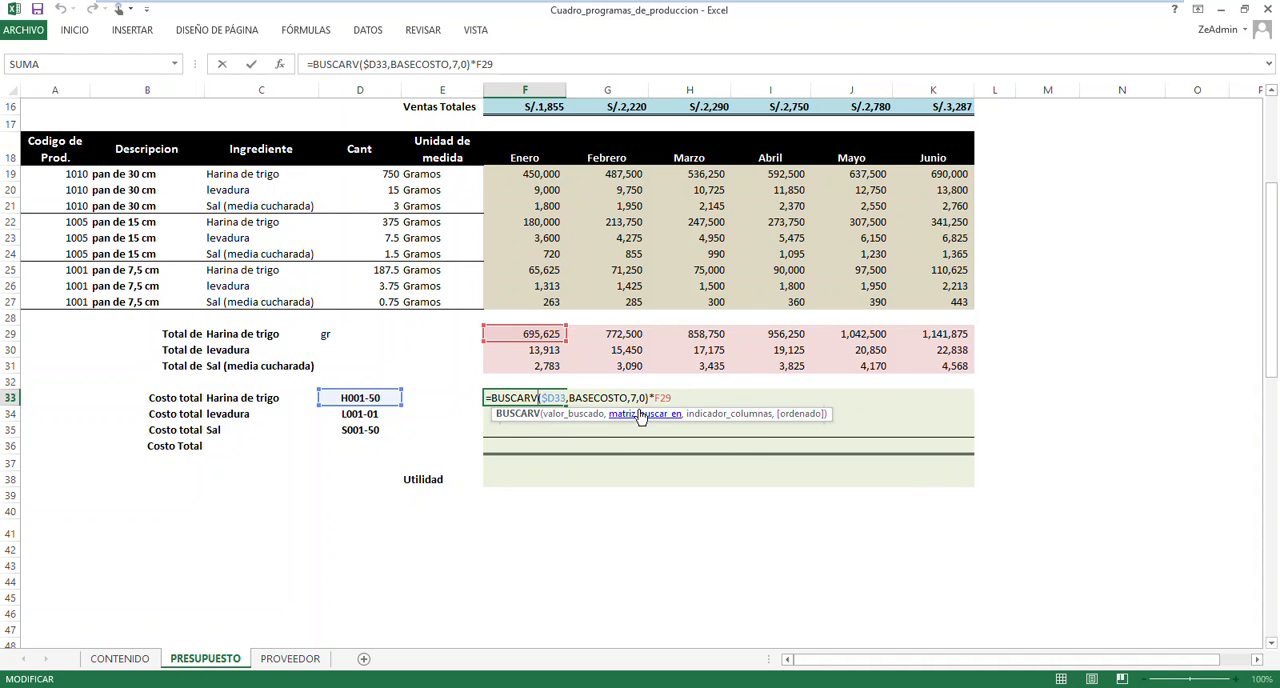
{"action": "key", "text": "Escape"}
{"action": "left_click_drag", "start_coordinate": [565, 405], "coordinate": [973, 438]}
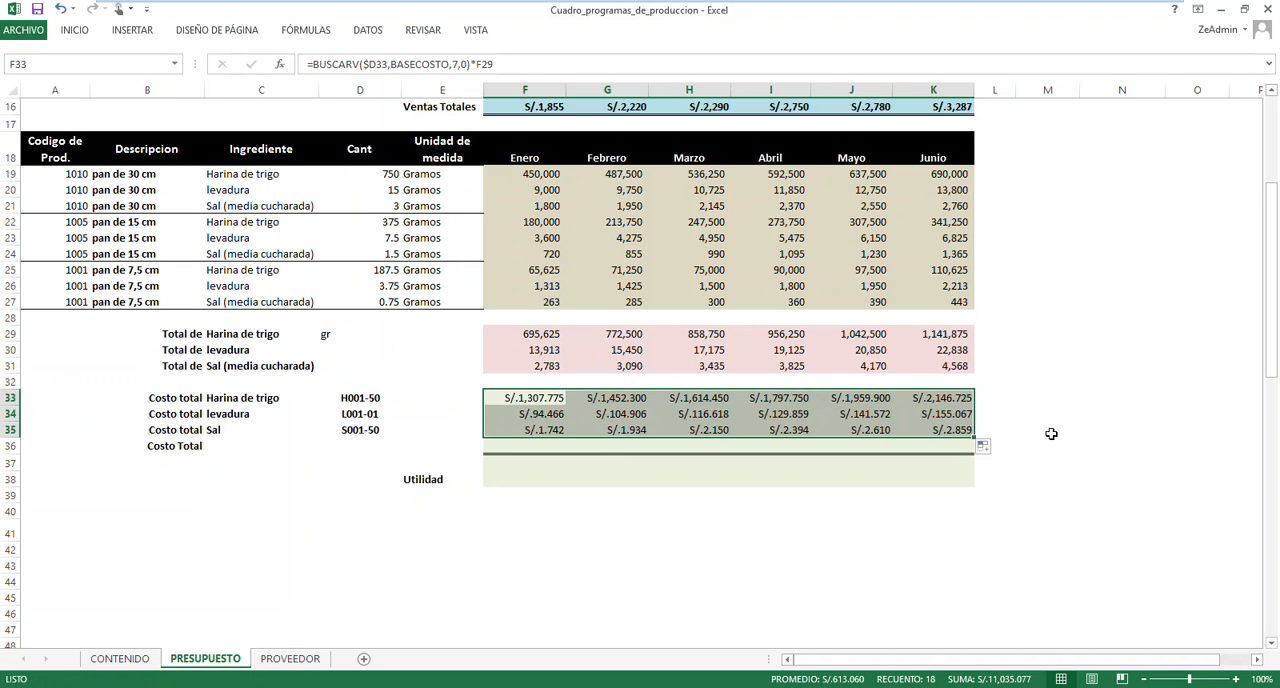
{"action": "left_click", "coordinate": [1055, 418]}
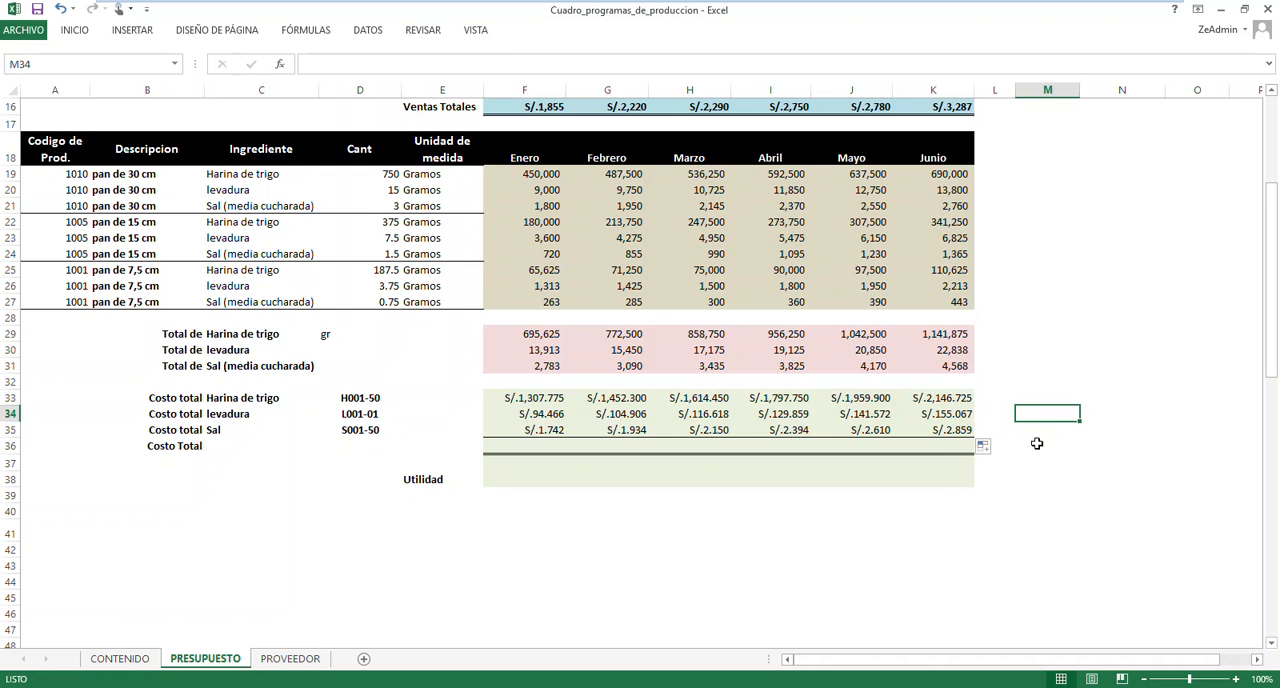
Sum F33:F35 in the Enero Costo Total cell F36 and copy the formula across to Junio in K36
{"action": "left_click", "coordinate": [522, 477]}
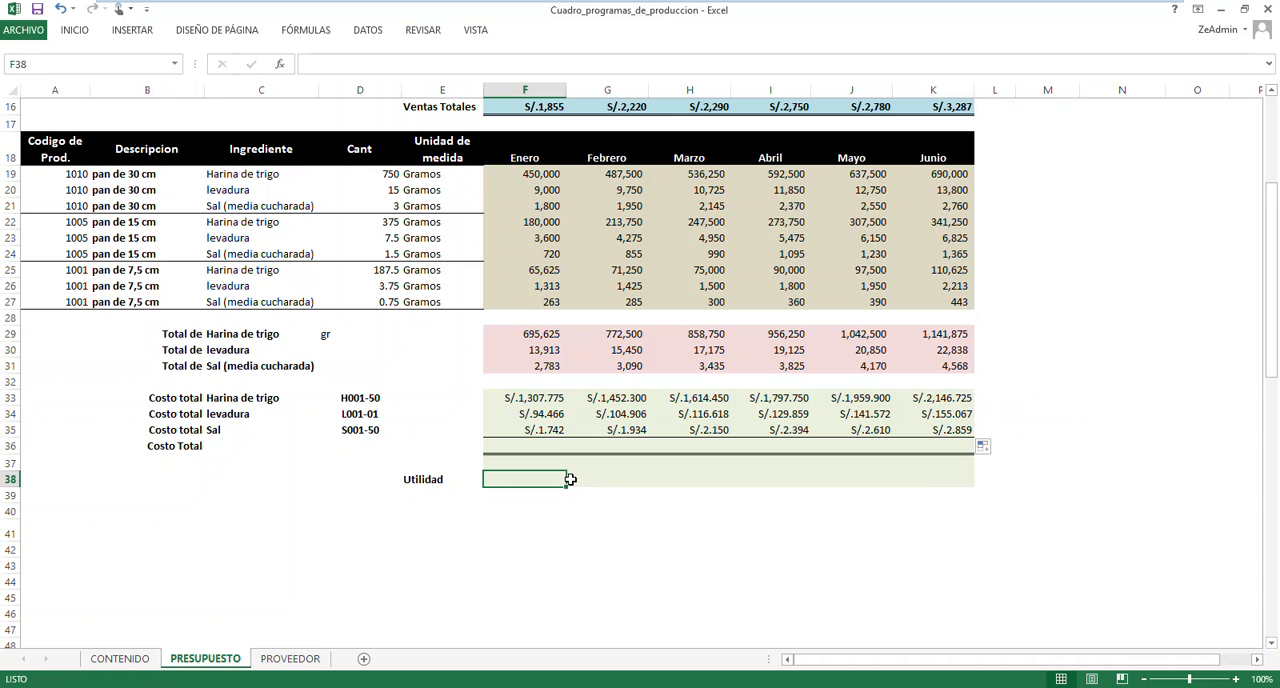
{"action": "left_click", "coordinate": [527, 444]}
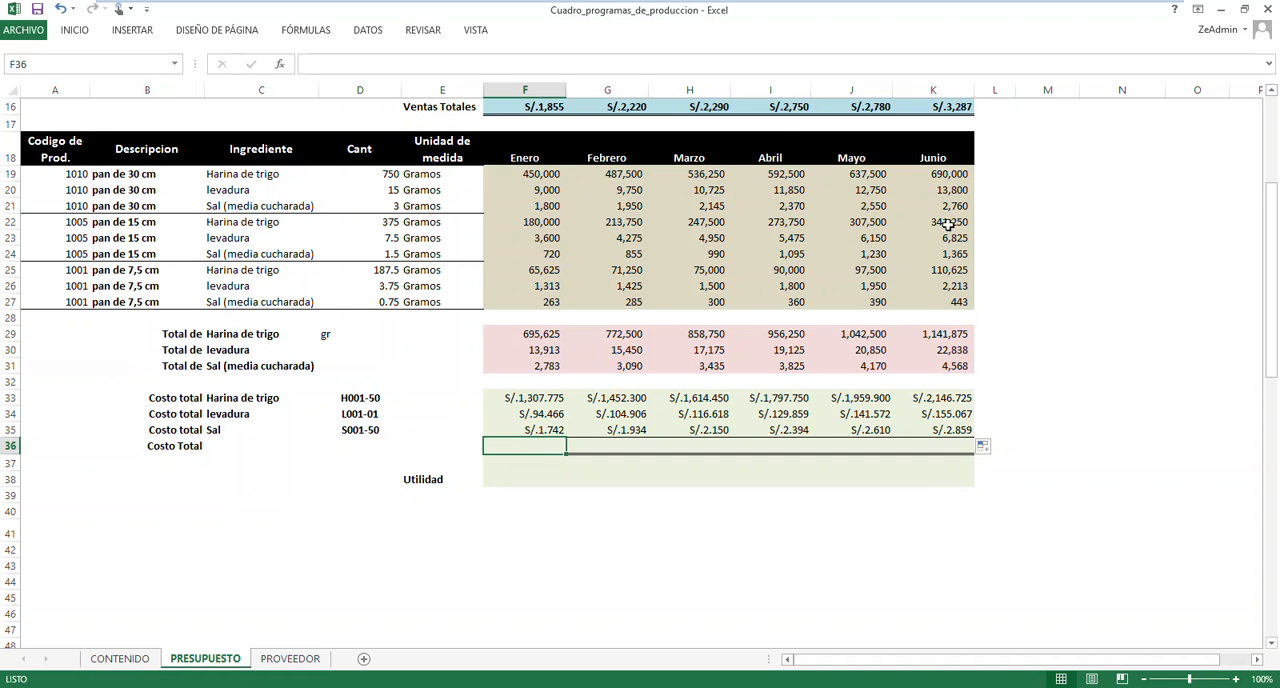
{"action": "left_click", "coordinate": [75, 30]}
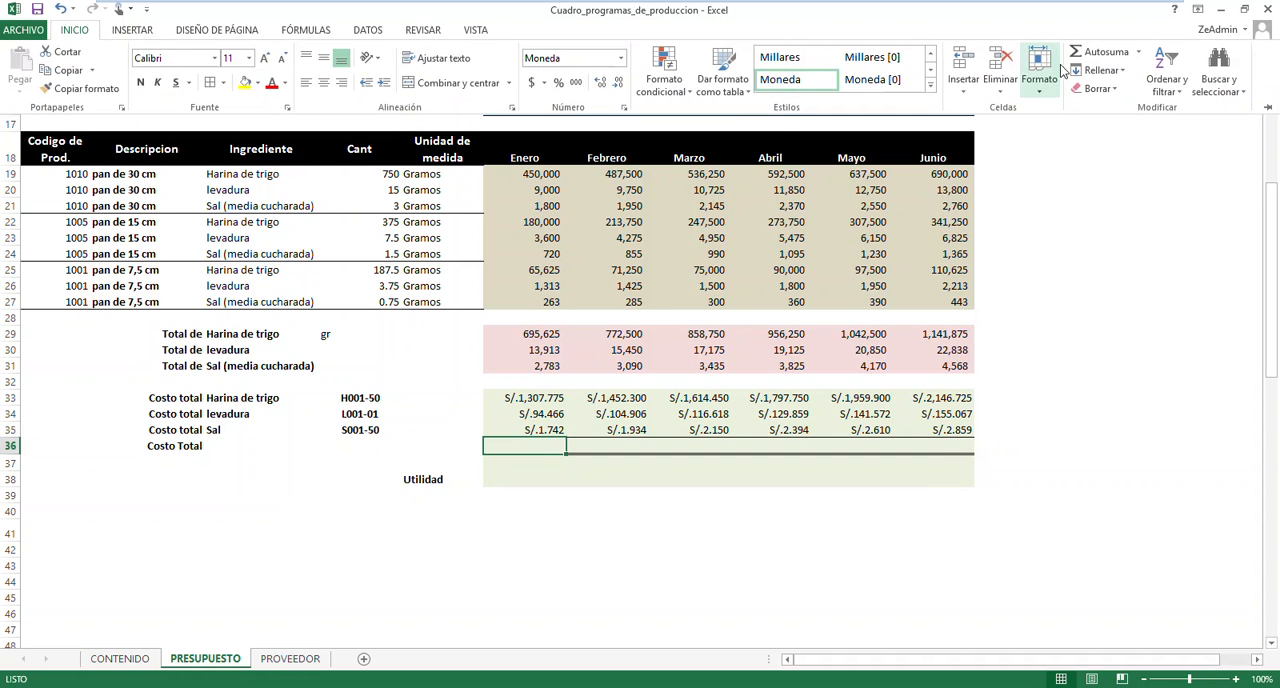
{"action": "left_click", "coordinate": [1106, 52]}
{"action": "key", "text": "Return"}
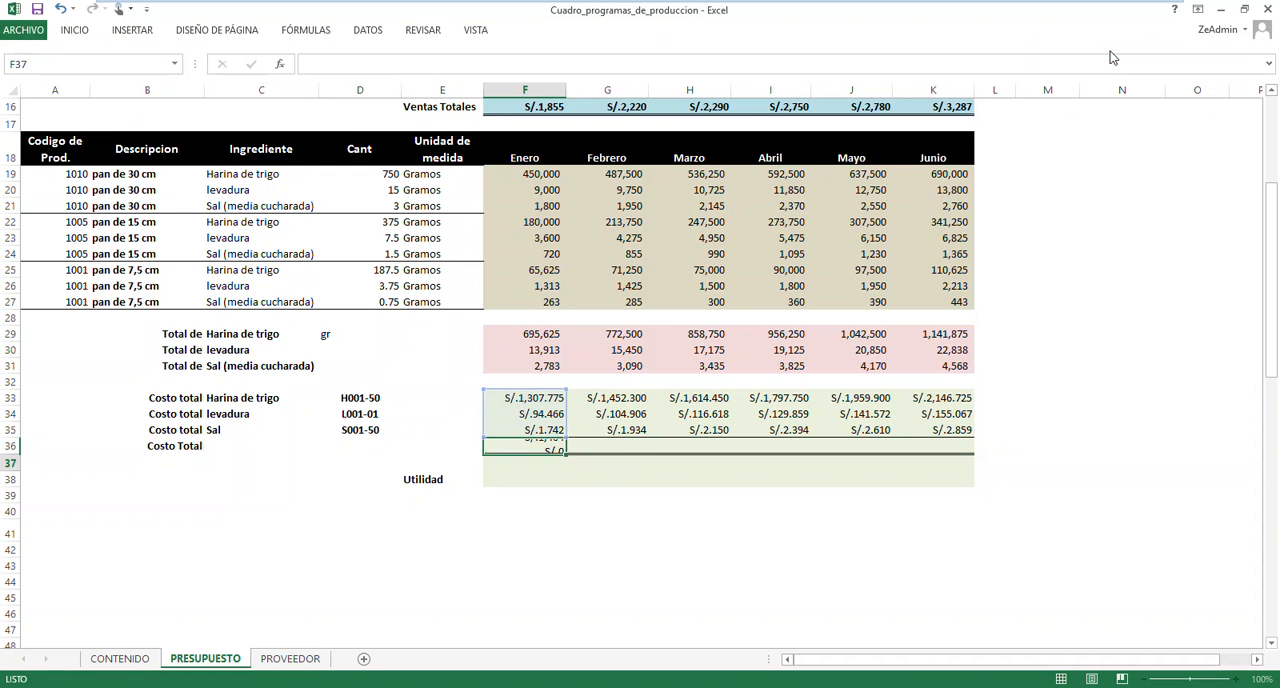
{"action": "left_click", "coordinate": [556, 443]}
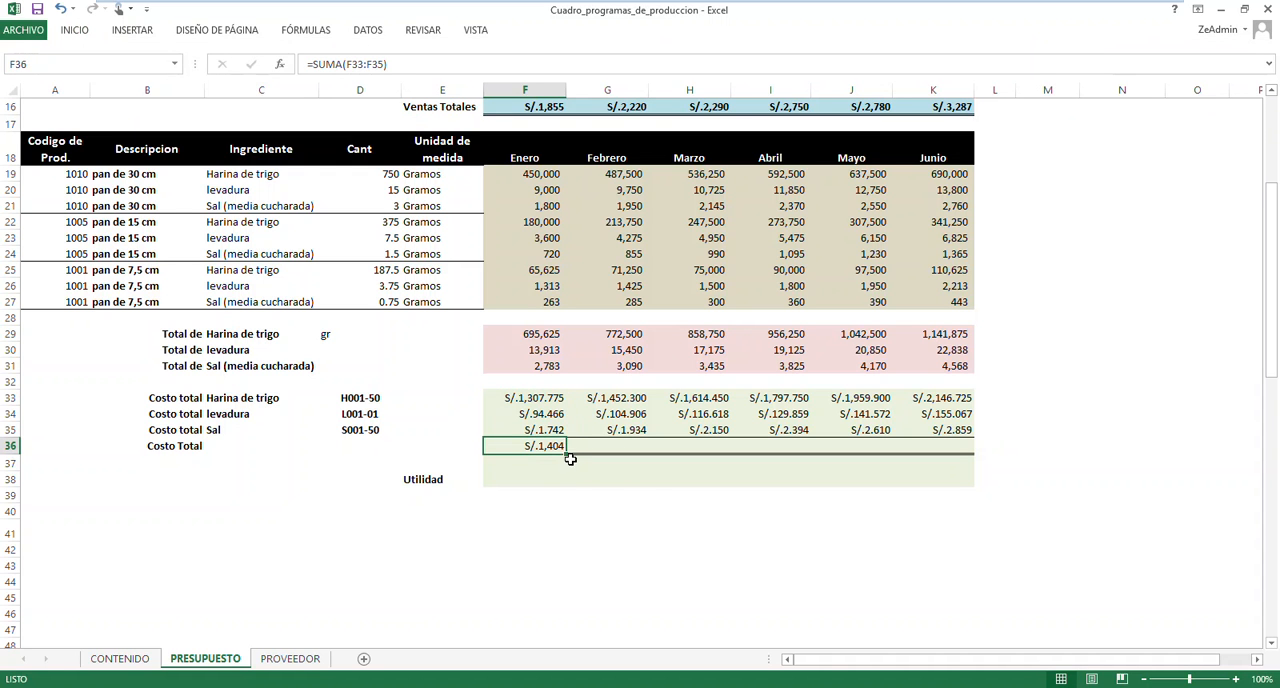
{"action": "left_click_drag", "start_coordinate": [567, 455], "coordinate": [965, 452]}
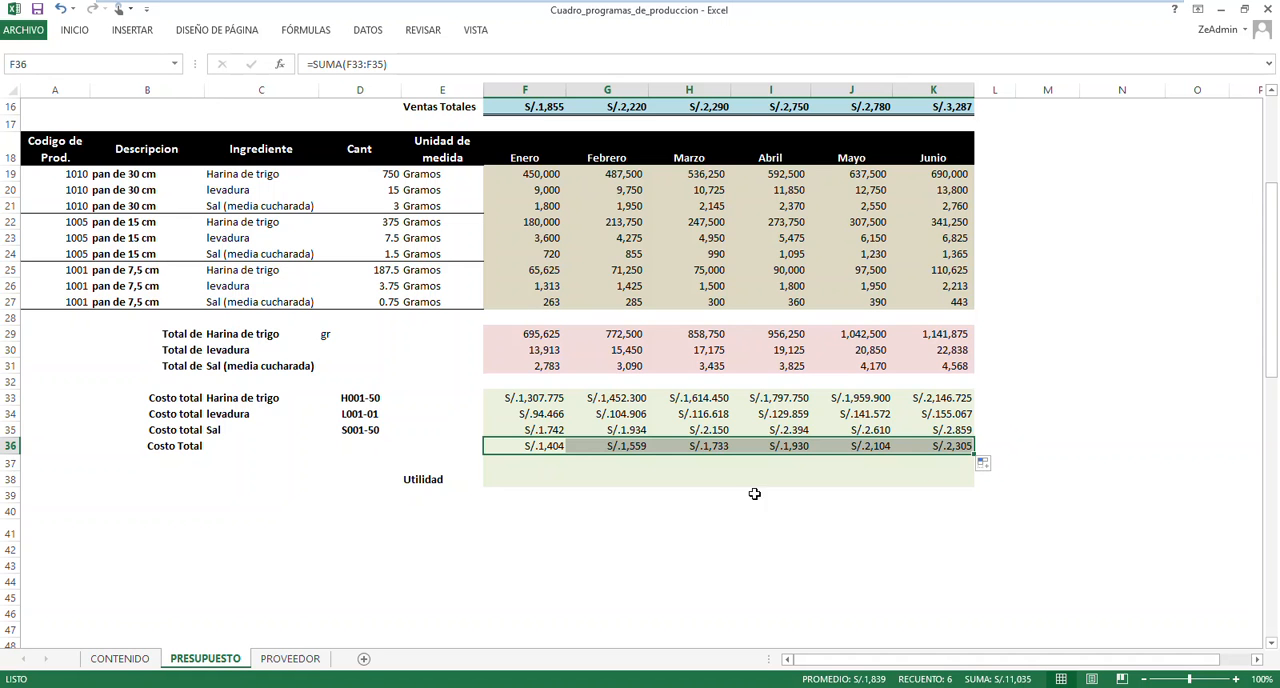
Reduce the ingredient costs in F33:K35 to two decimal places
{"action": "left_click_drag", "start_coordinate": [540, 398], "coordinate": [940, 430]}
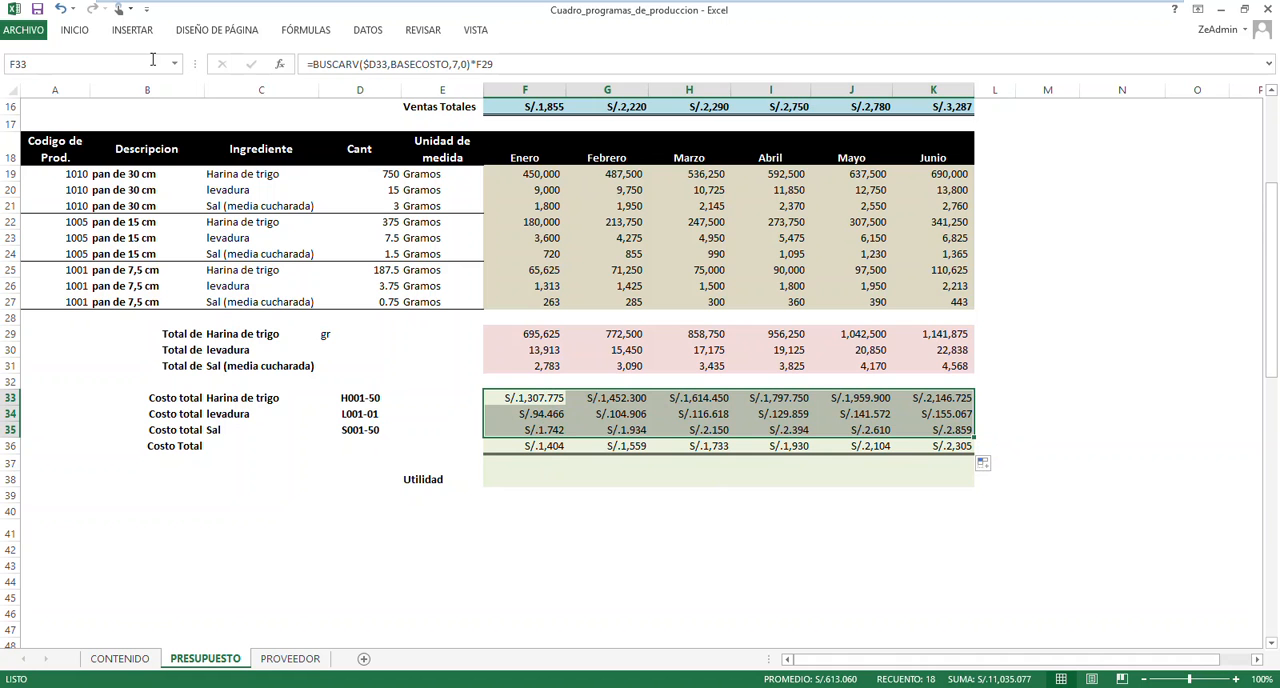
{"action": "left_click", "coordinate": [80, 32]}
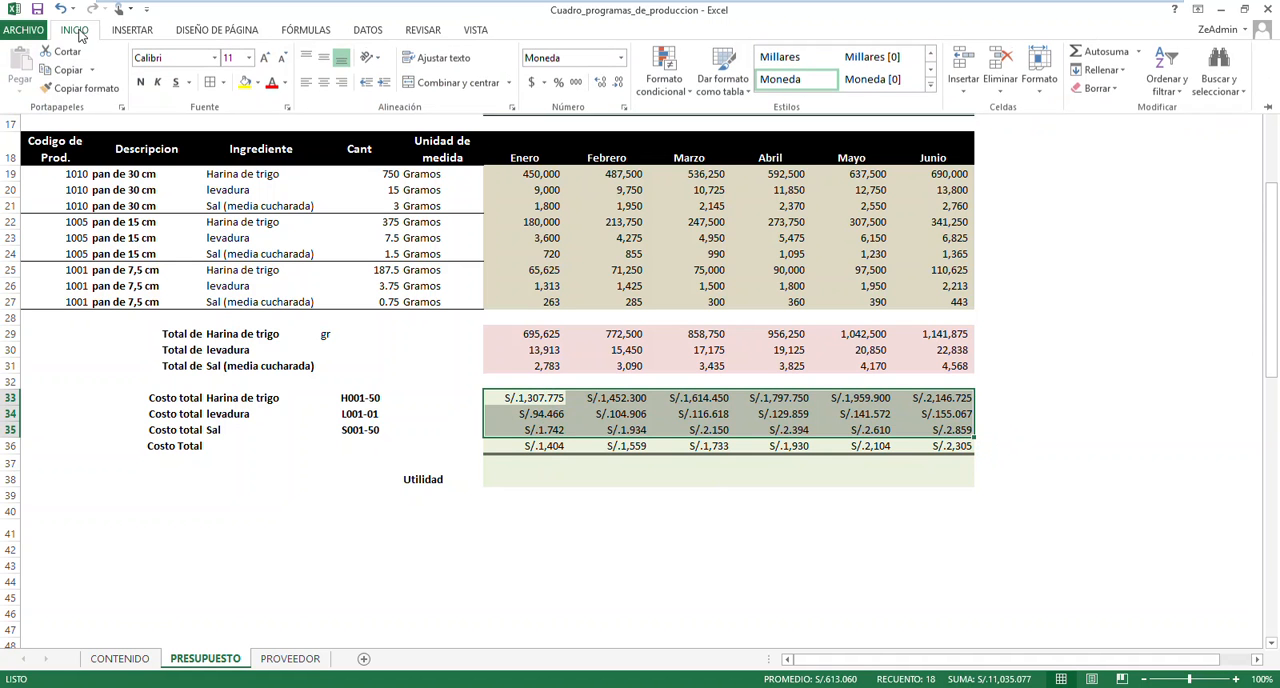
{"action": "left_click", "coordinate": [618, 82]}
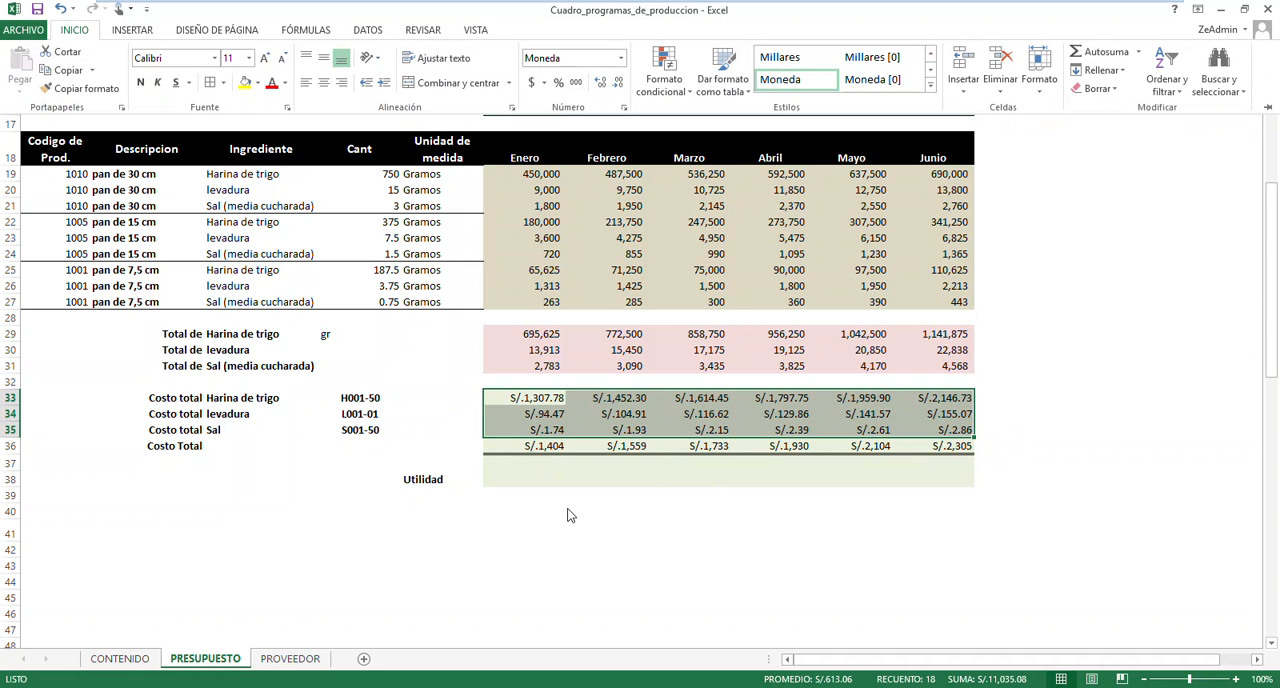
Show the Costo Total values in F36:K36 with two decimal places
{"action": "left_click", "coordinate": [541, 452]}
{"action": "left_click", "coordinate": [536, 446]}
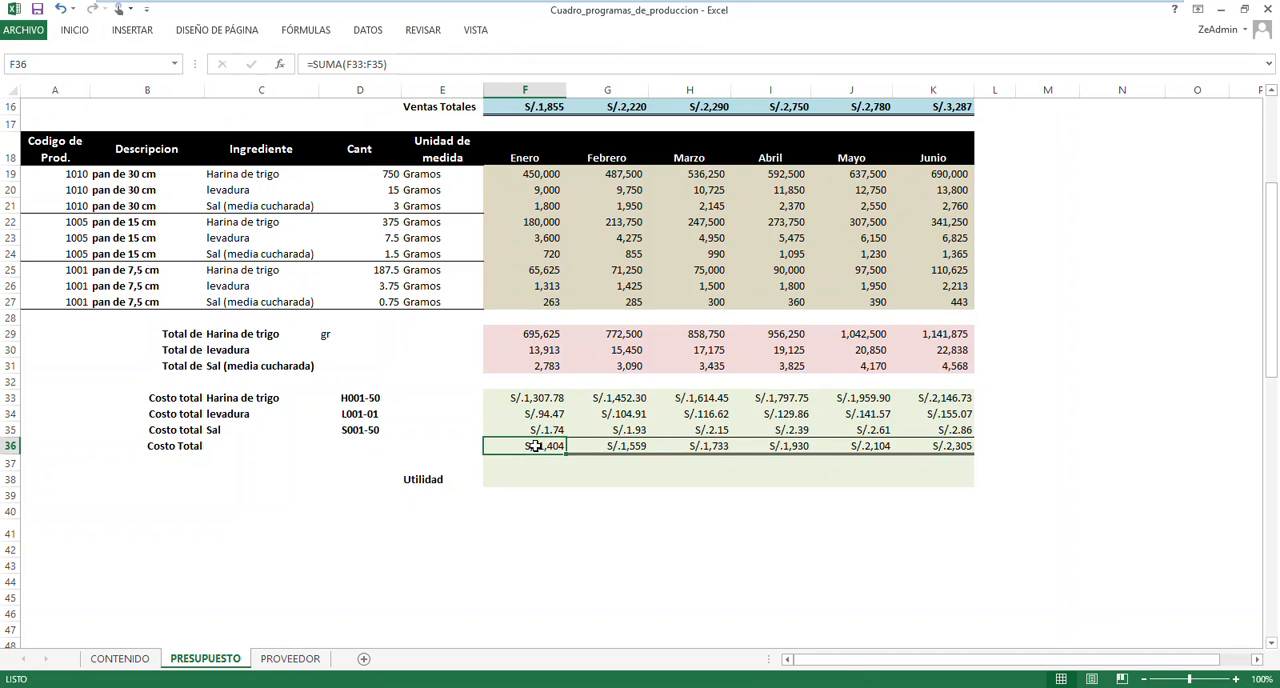
{"action": "left_click_drag", "start_coordinate": [536, 446], "coordinate": [946, 443]}
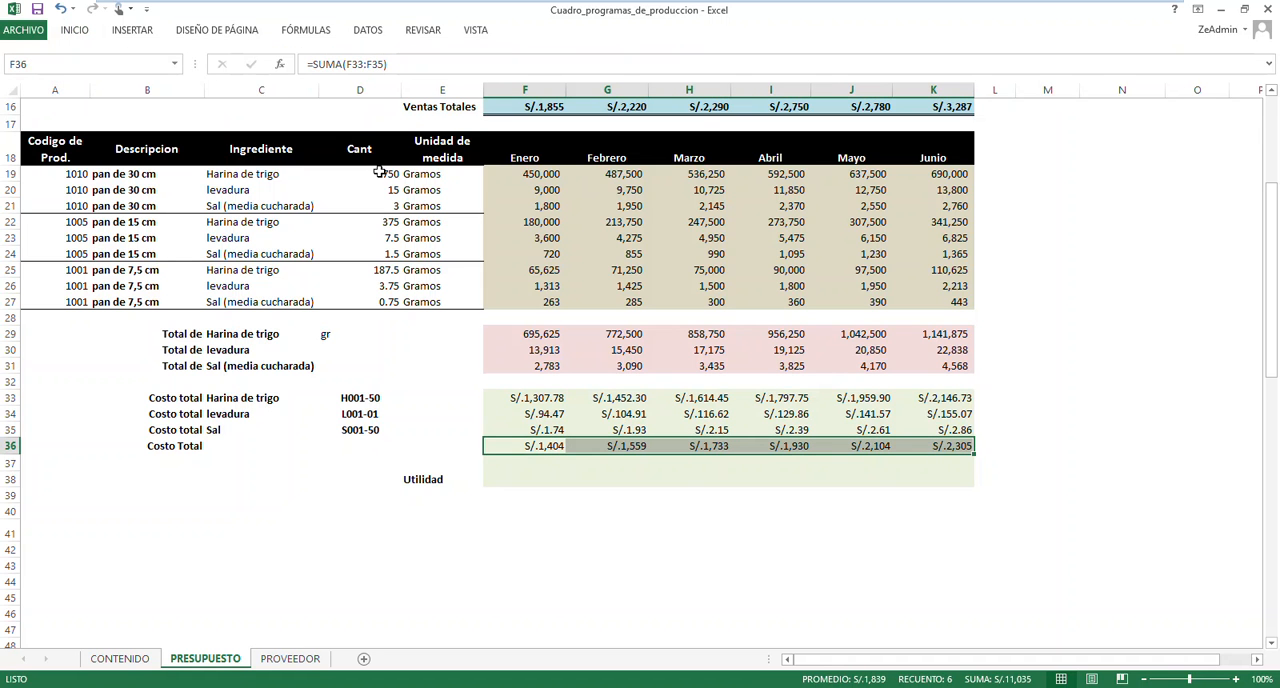
{"action": "left_click", "coordinate": [76, 31]}
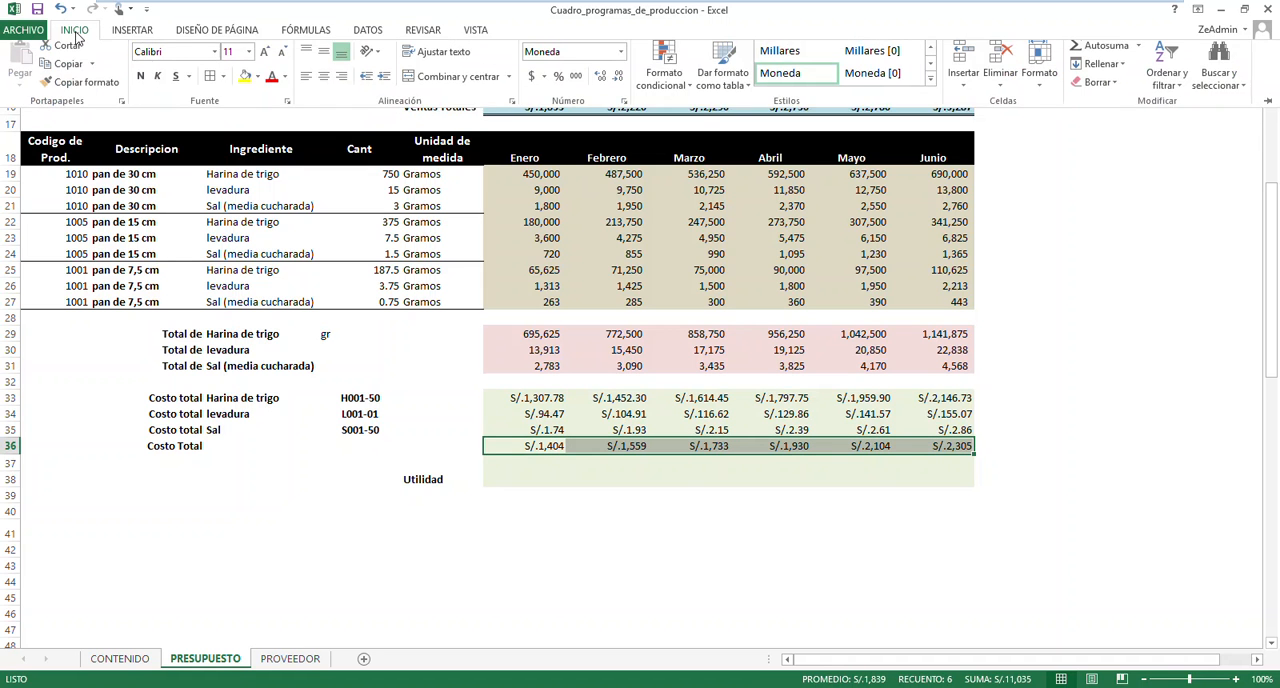
{"action": "left_click", "coordinate": [598, 84]}
{"action": "left_click", "coordinate": [598, 84]}
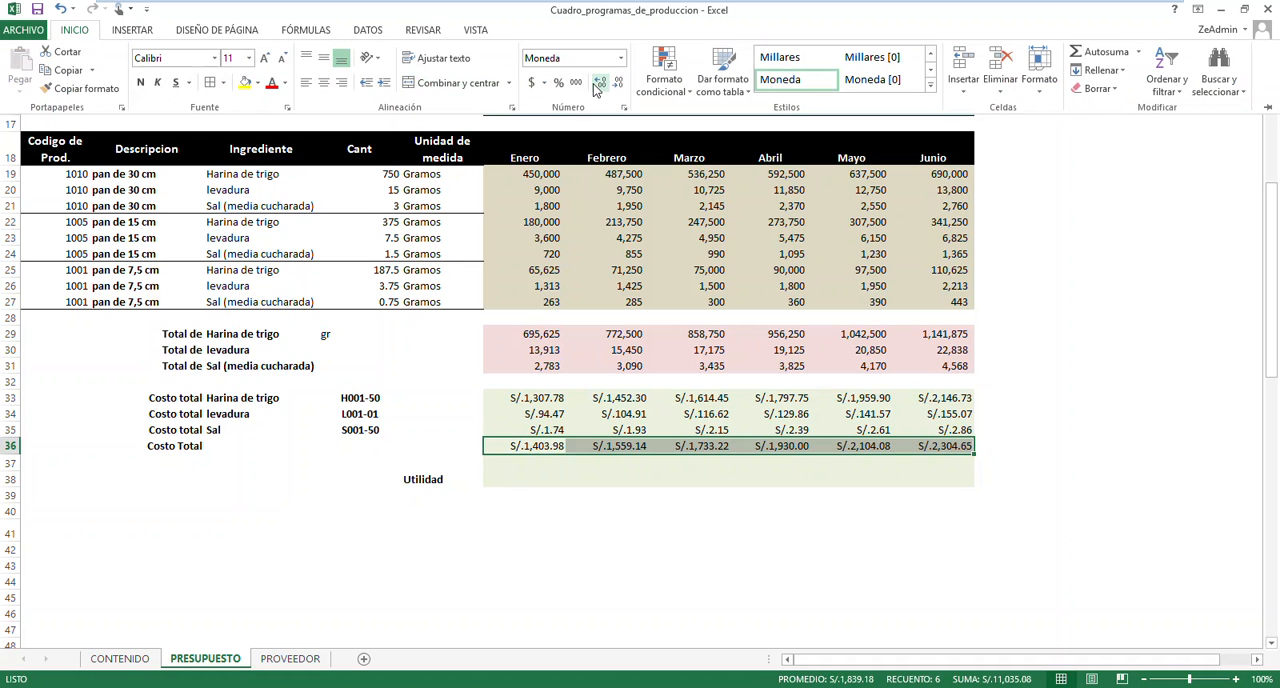
Calculate the Enero Utilidad in F38 as Ventas Totales minus Costo Total with the formula =F16-F36
{"action": "left_click", "coordinate": [541, 485]}
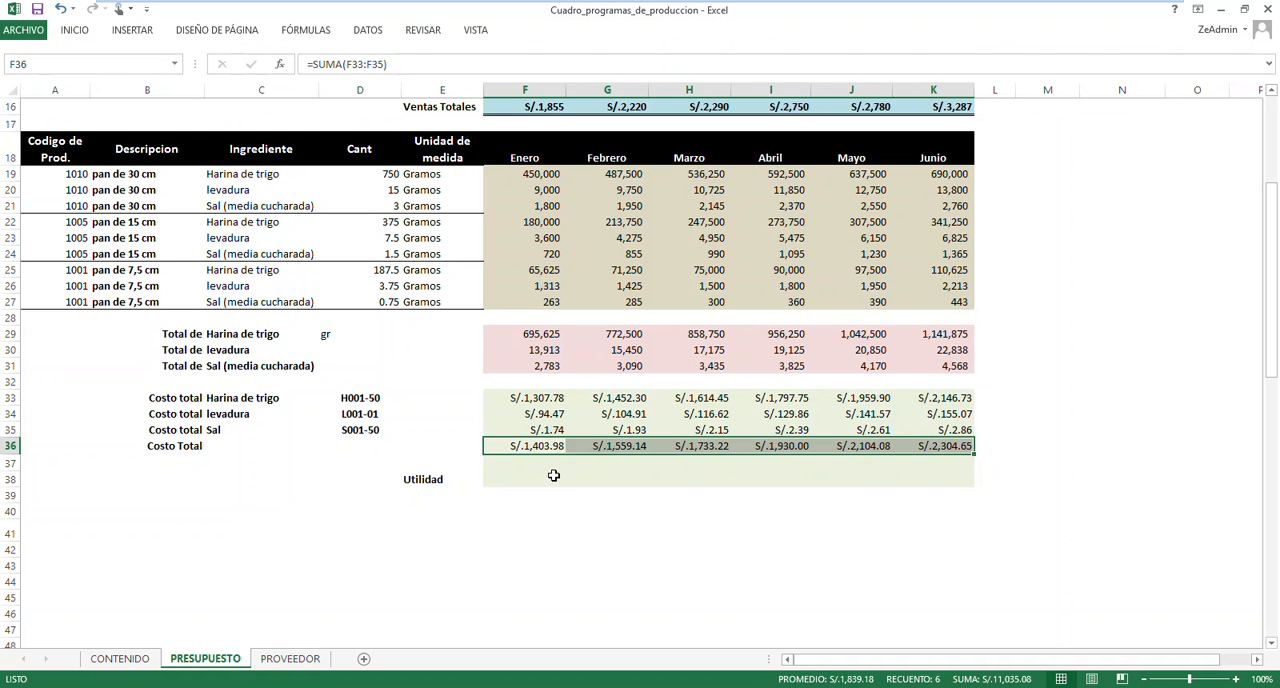
{"action": "left_click", "coordinate": [549, 482]}
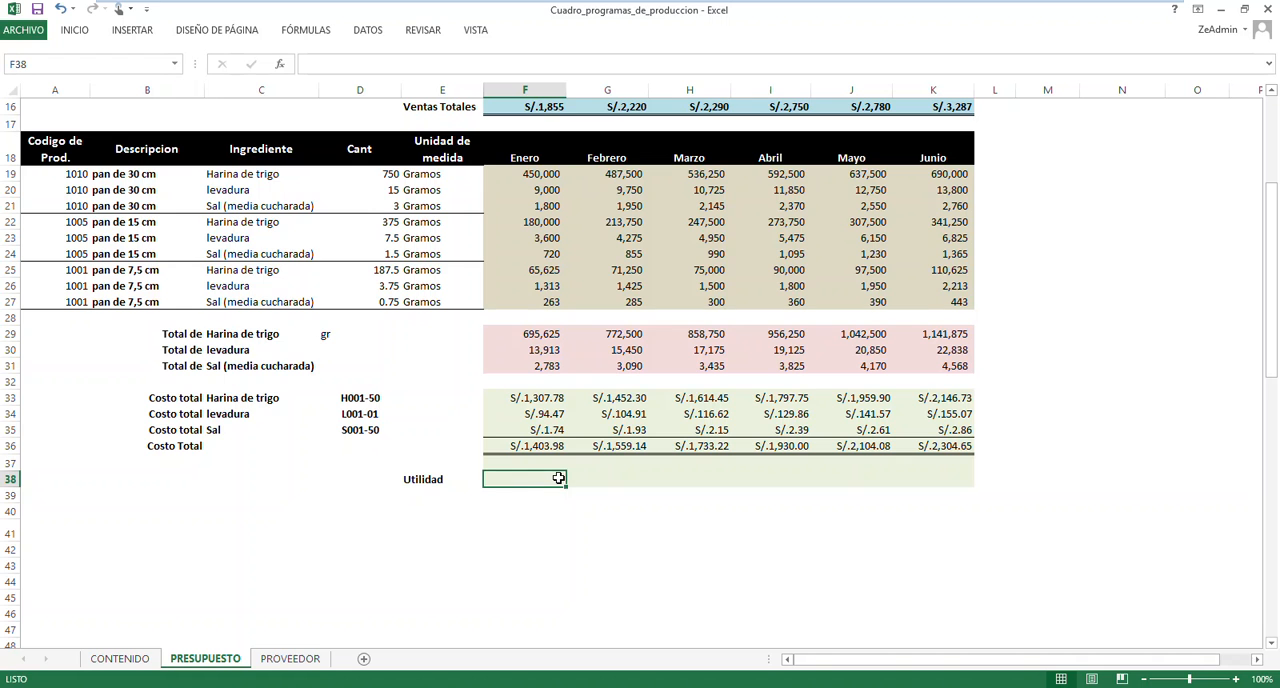
{"action": "scroll", "coordinate": [378, 491], "scroll_direction": "up", "scroll_amount": 2}
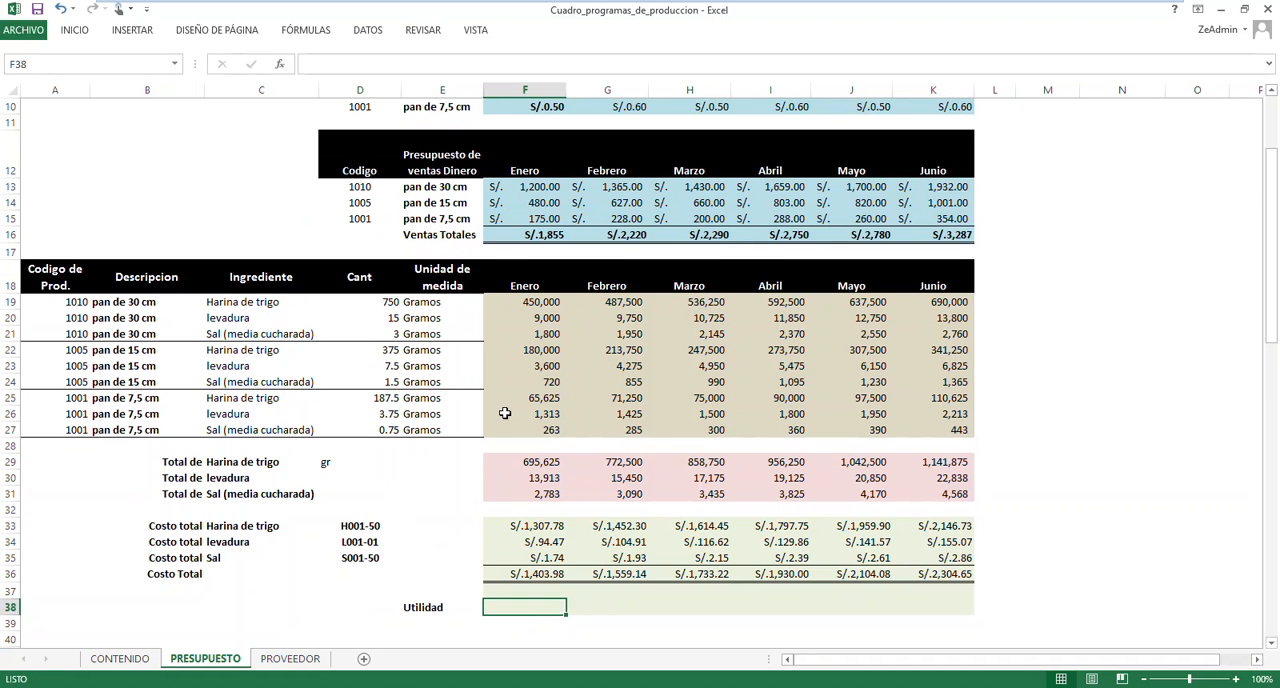
{"action": "left_click", "coordinate": [541, 237]}
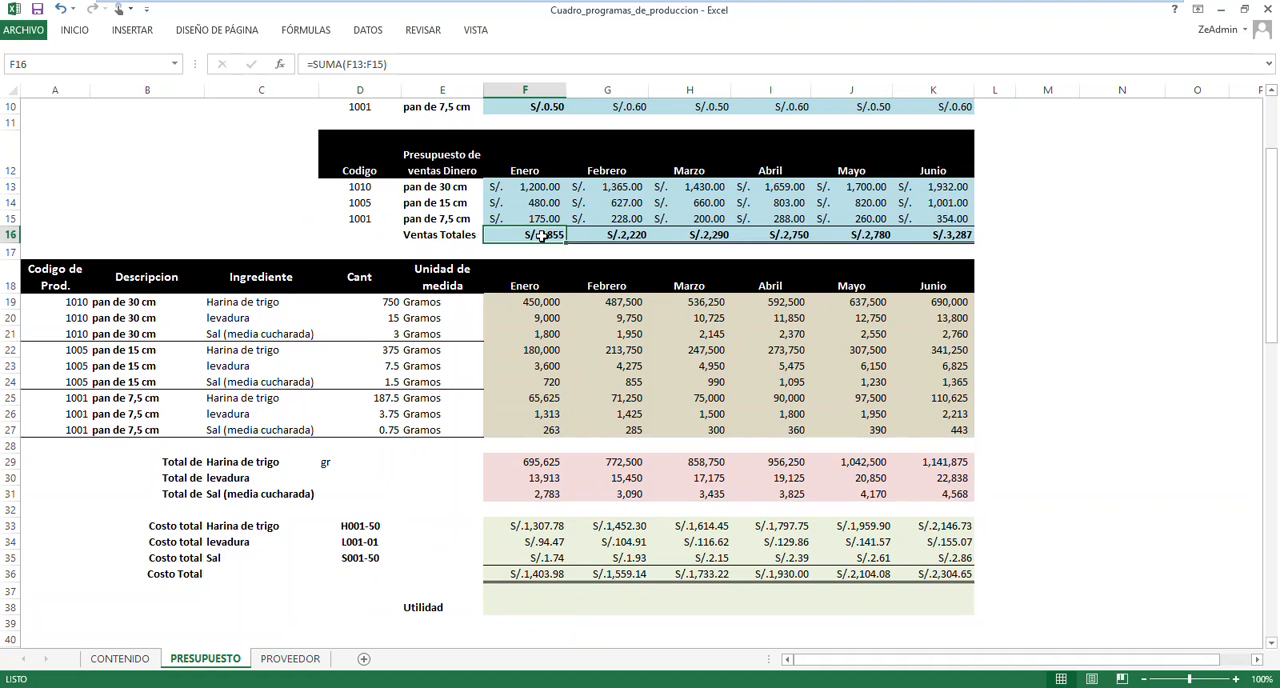
{"action": "left_click", "coordinate": [531, 575]}
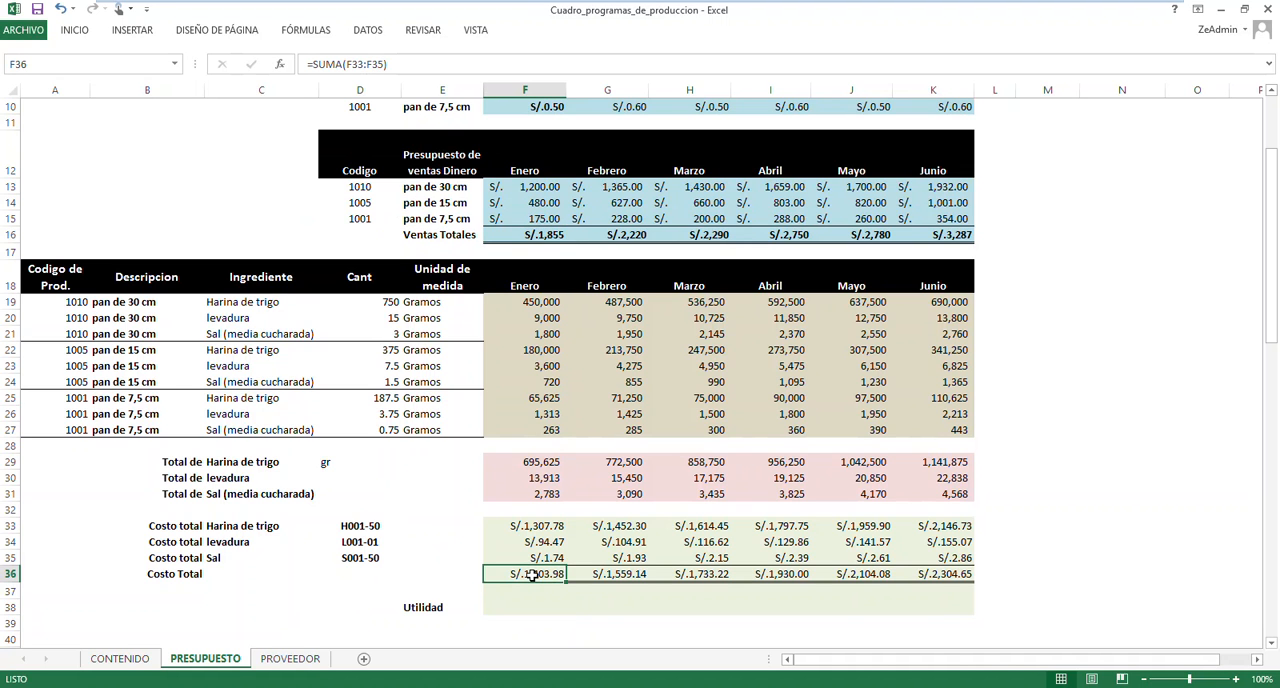
{"action": "left_click", "coordinate": [528, 605]}
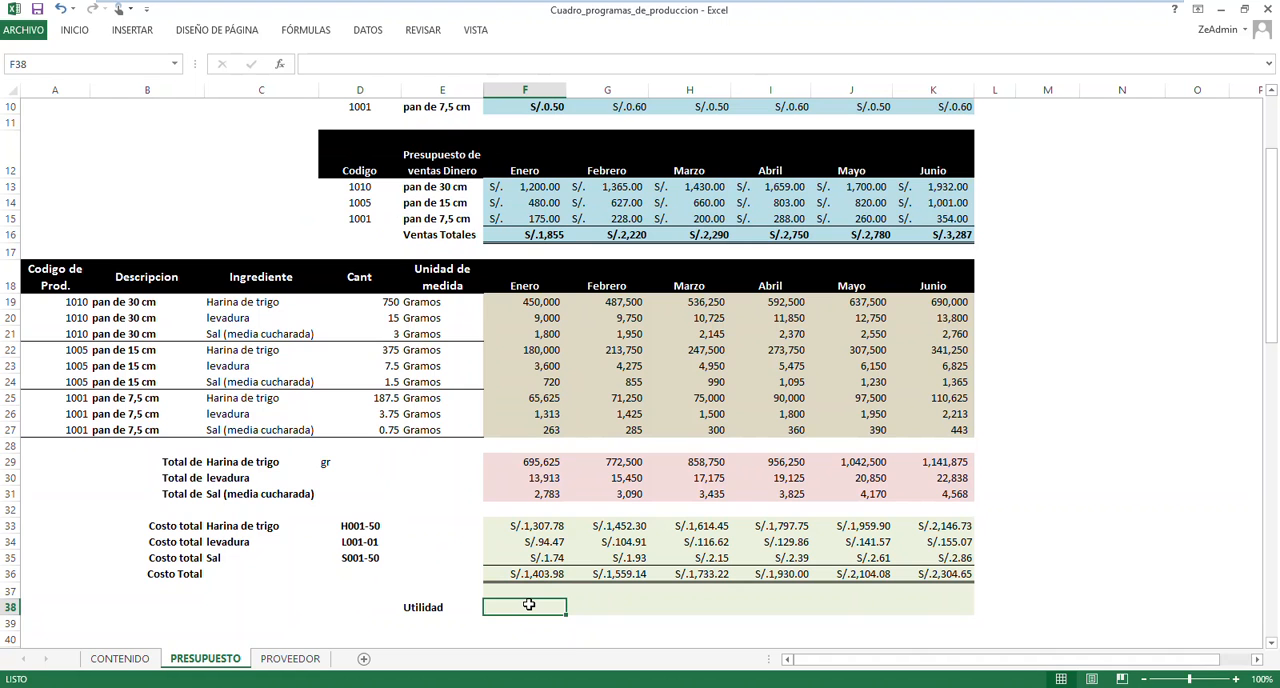
{"action": "type", "text": "="}
{"action": "left_click", "coordinate": [527, 235]}
{"action": "type", "text": "-"}
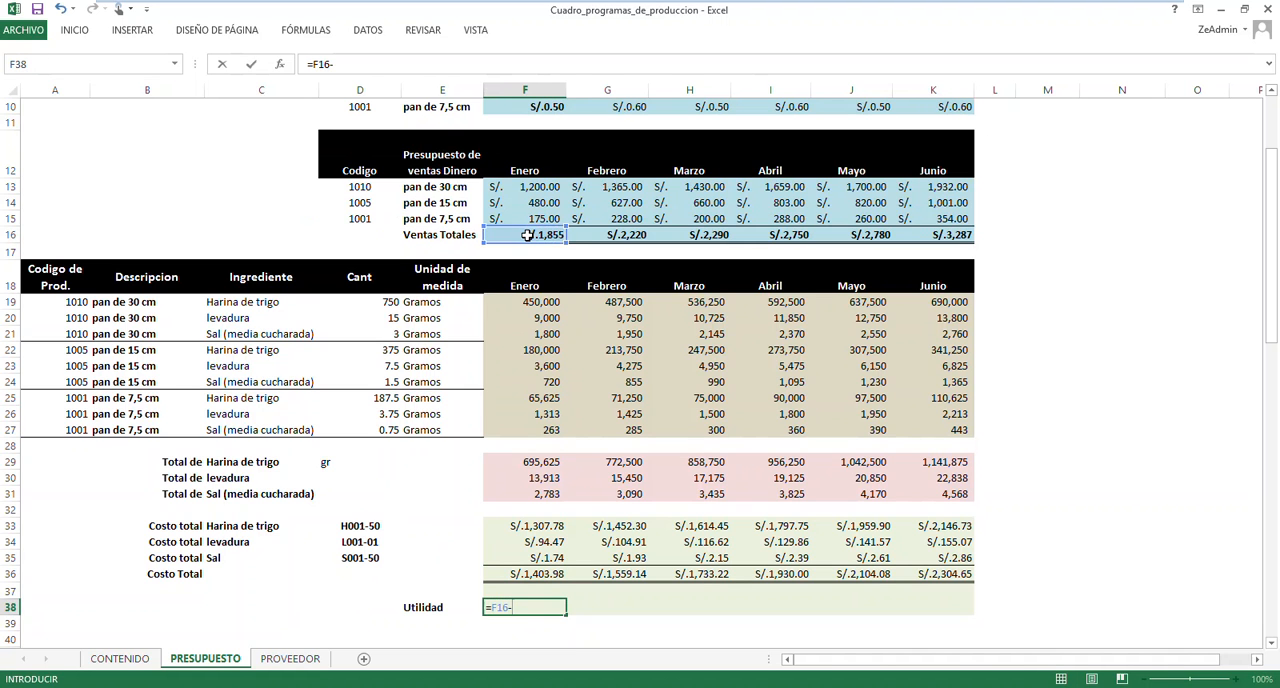
{"action": "left_click", "coordinate": [531, 575]}
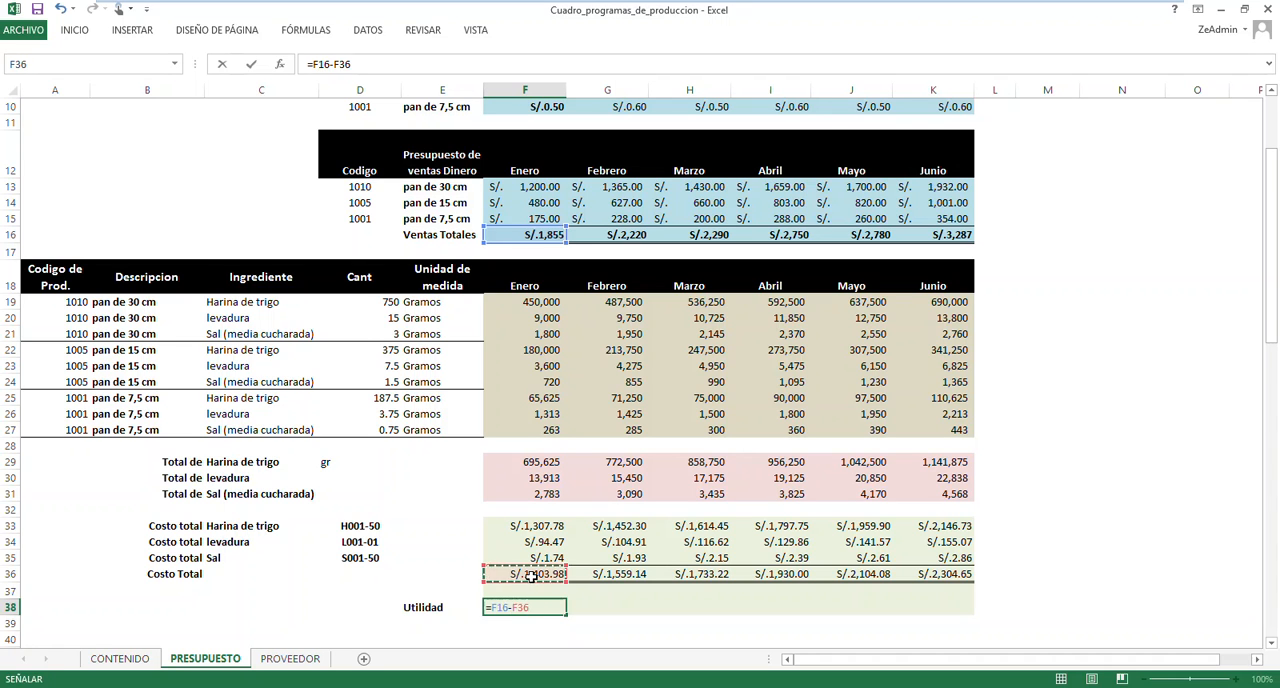
{"action": "key", "text": "Return"}
{"action": "left_click", "coordinate": [548, 607]}
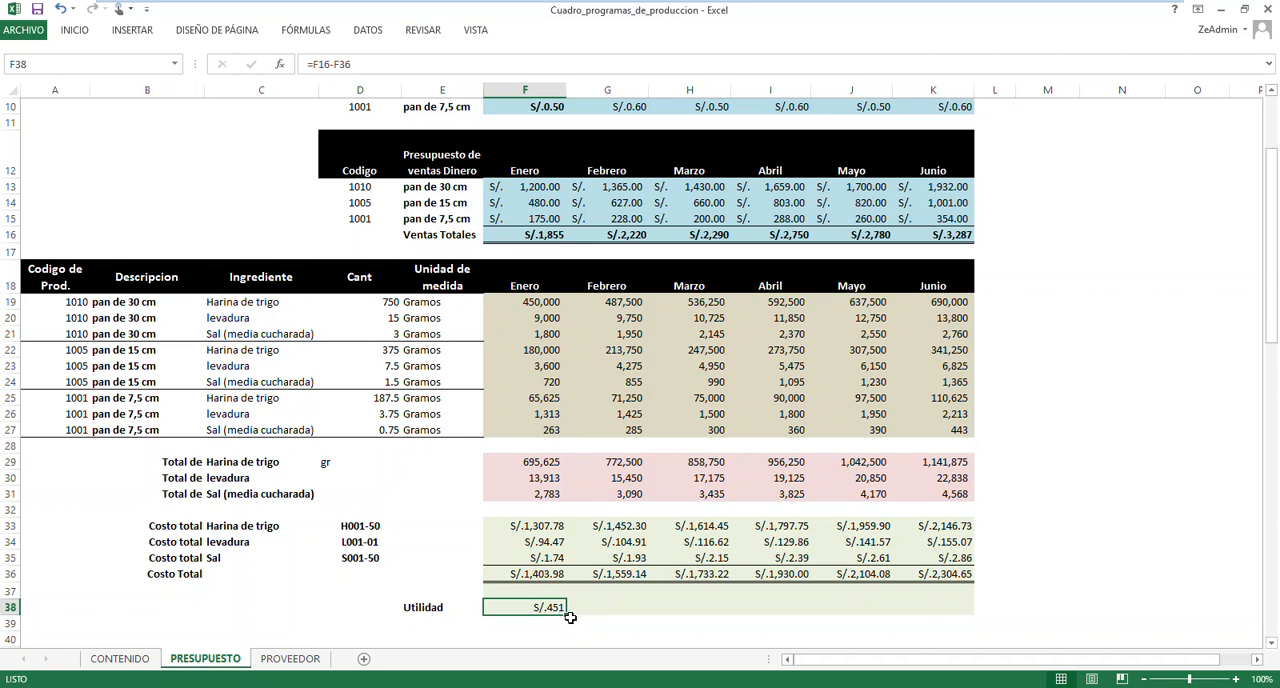
Copy the Enero Utilidad formula from F38 across to Junio in K38
{"action": "left_click_drag", "start_coordinate": [567, 614], "coordinate": [965, 612]}
{"action": "key", "text": "Tab"}
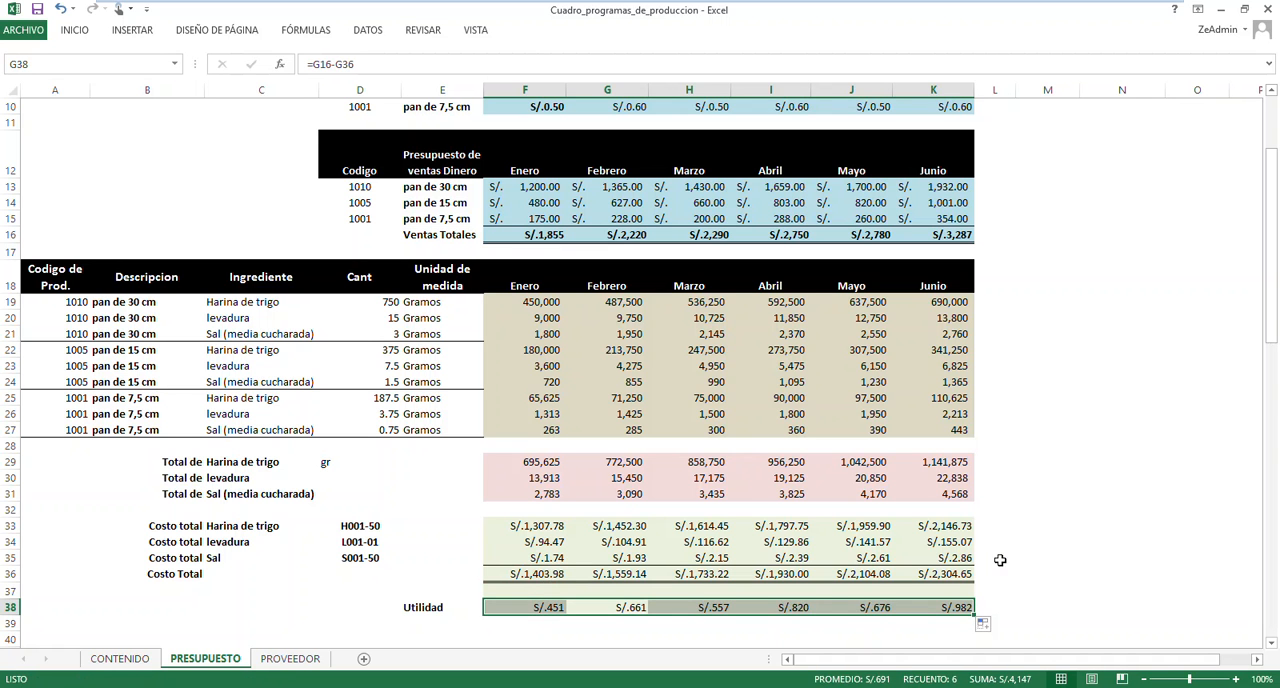
{"action": "left_click", "coordinate": [1063, 491]}
Review the three sales tables for Enero to Junio: quantities, sale prices and sales in money
{"action": "scroll", "coordinate": [1007, 493], "scroll_direction": "up", "scroll_amount": 4}
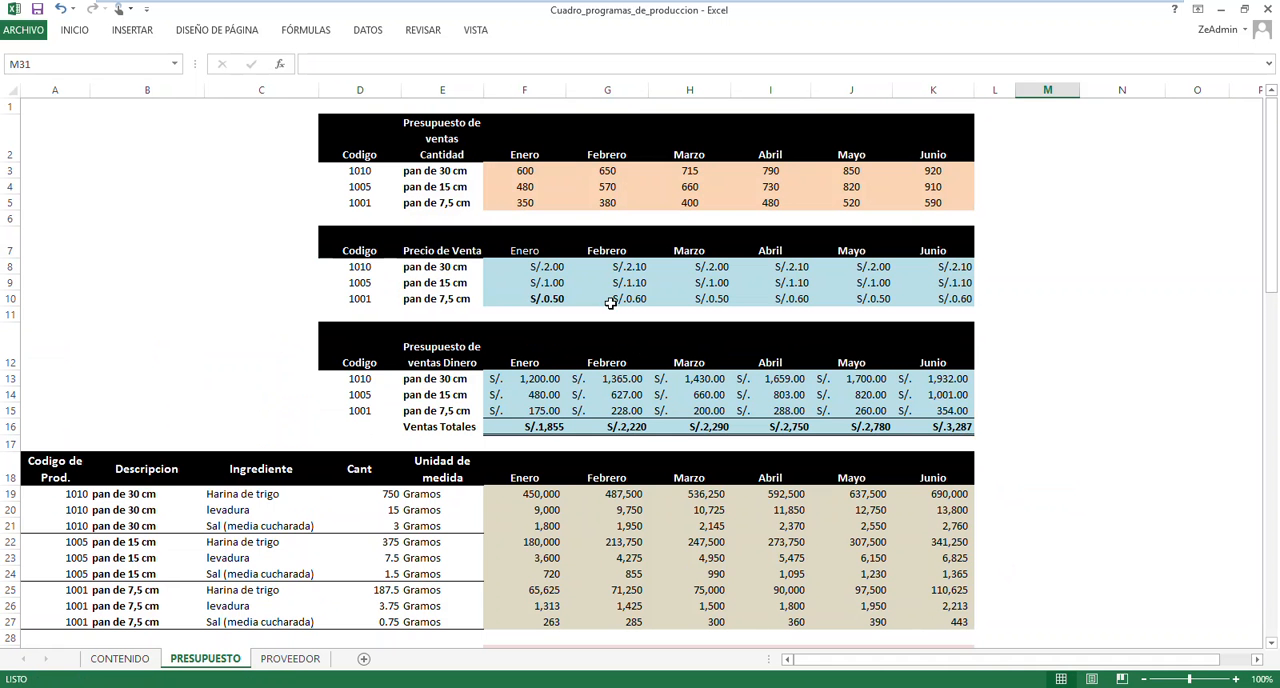
{"action": "left_click", "coordinate": [524, 172]}
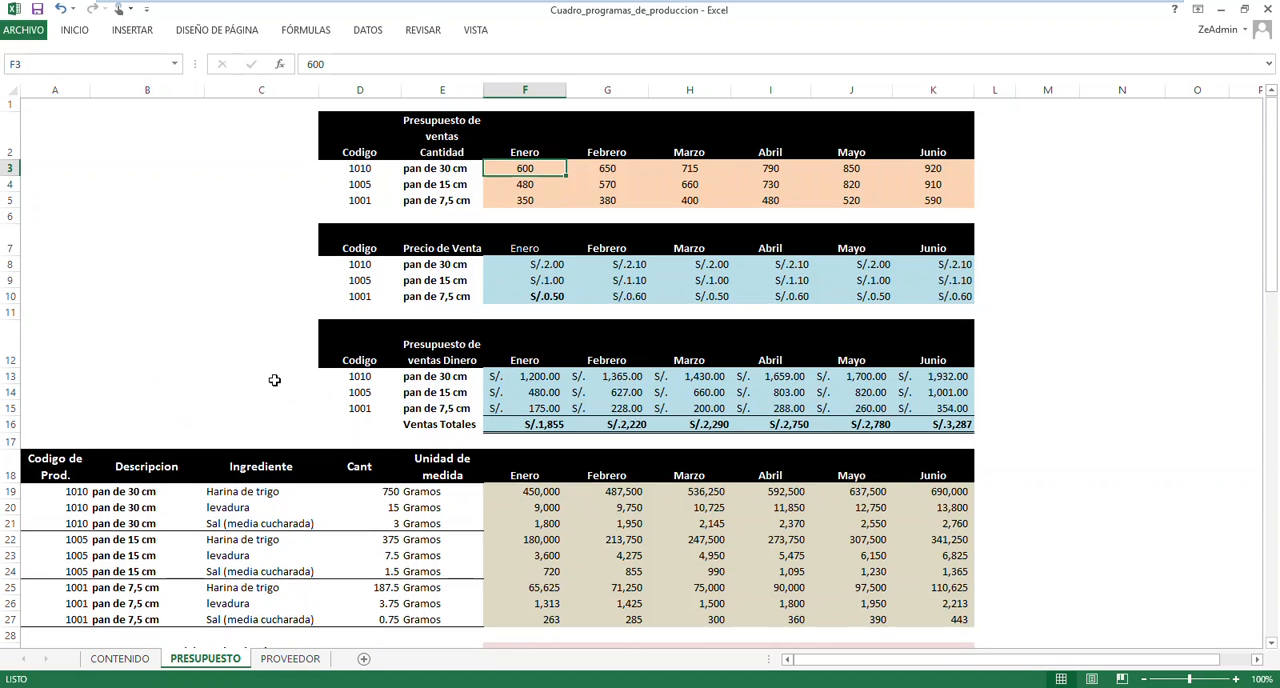
{"action": "scroll", "coordinate": [274, 381], "scroll_direction": "down", "scroll_amount": 3}
{"action": "scroll", "coordinate": [274, 381], "scroll_direction": "down", "scroll_amount": 3}
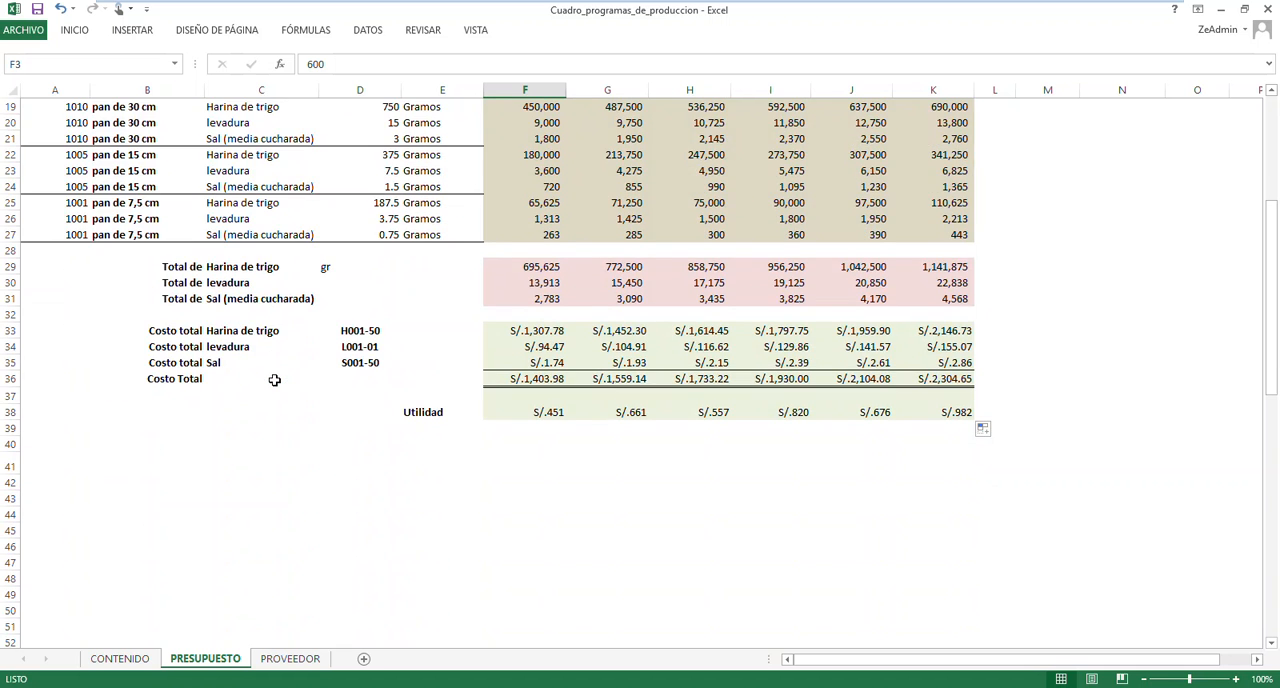
{"action": "scroll", "coordinate": [274, 380], "scroll_direction": "up", "scroll_amount": 6}
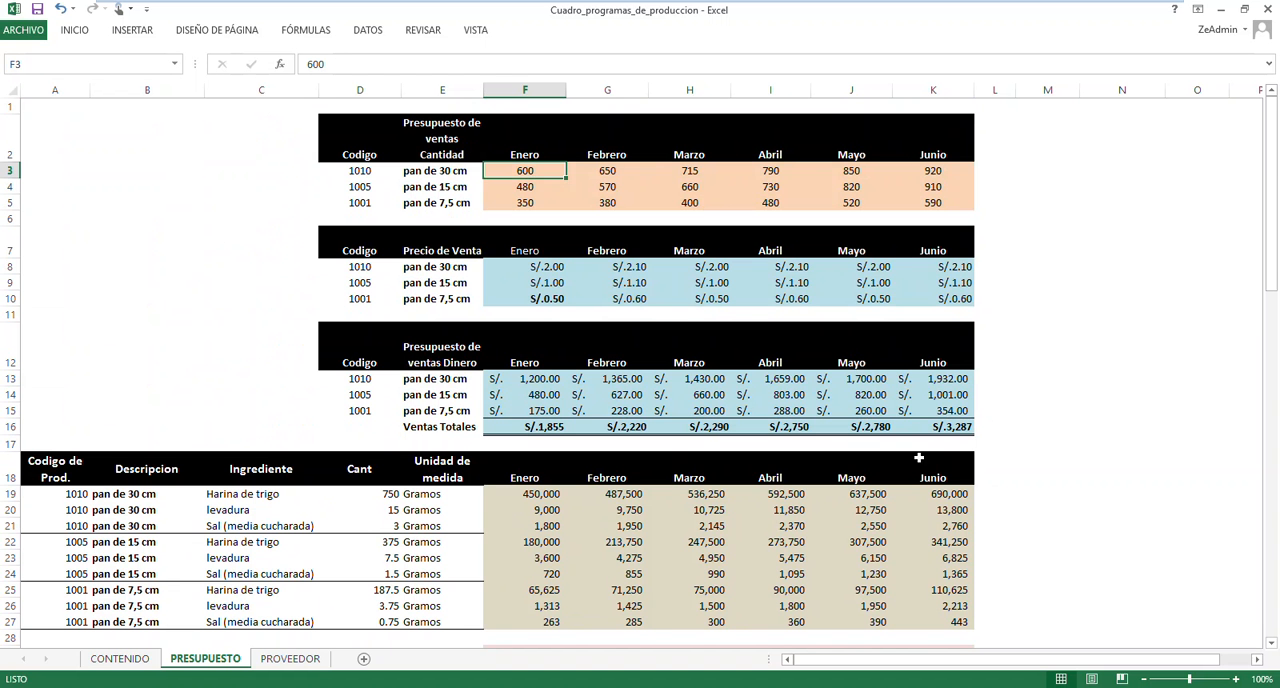
{"action": "left_click", "coordinate": [1041, 424]}
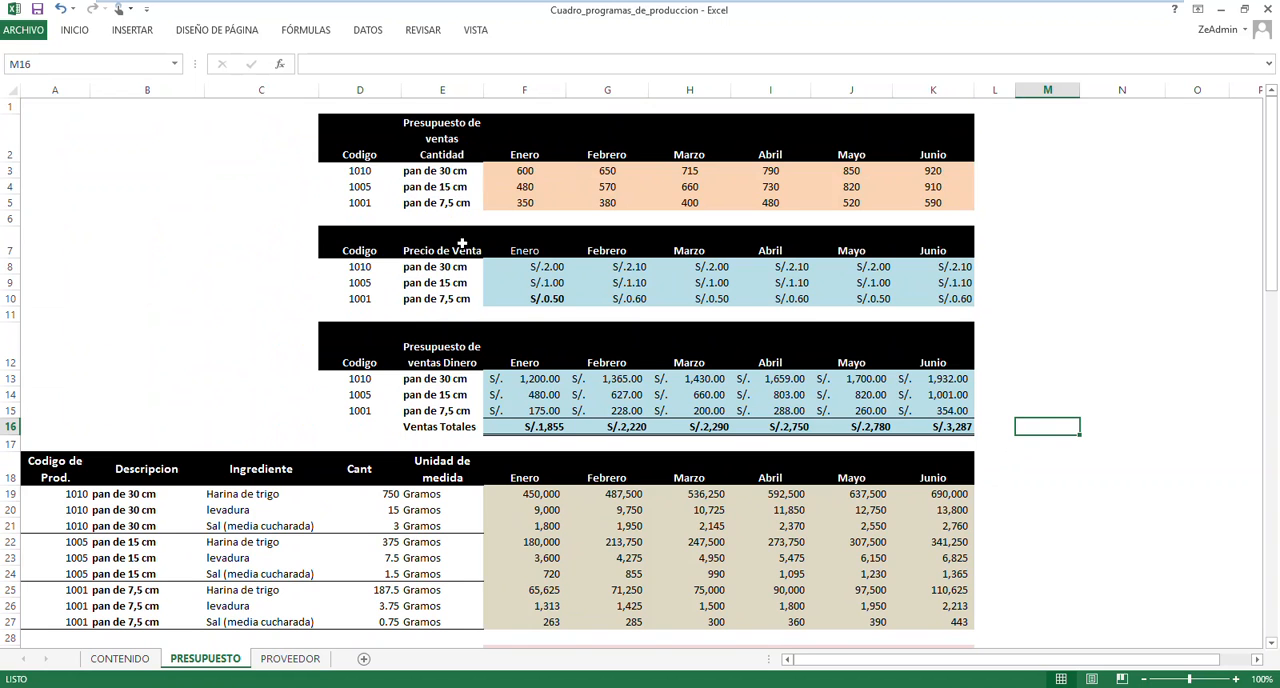
{"action": "left_click_drag", "start_coordinate": [303, 137], "coordinate": [1140, 200]}
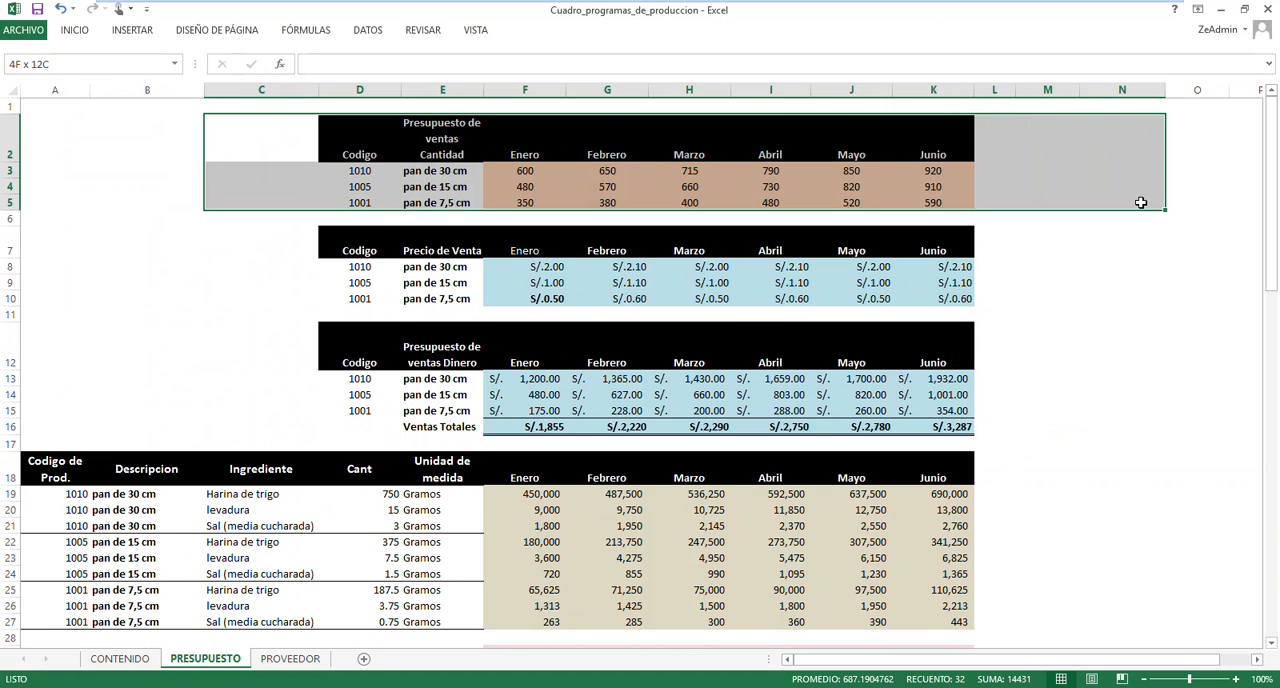
{"action": "left_click_drag", "start_coordinate": [235, 237], "coordinate": [1056, 298]}
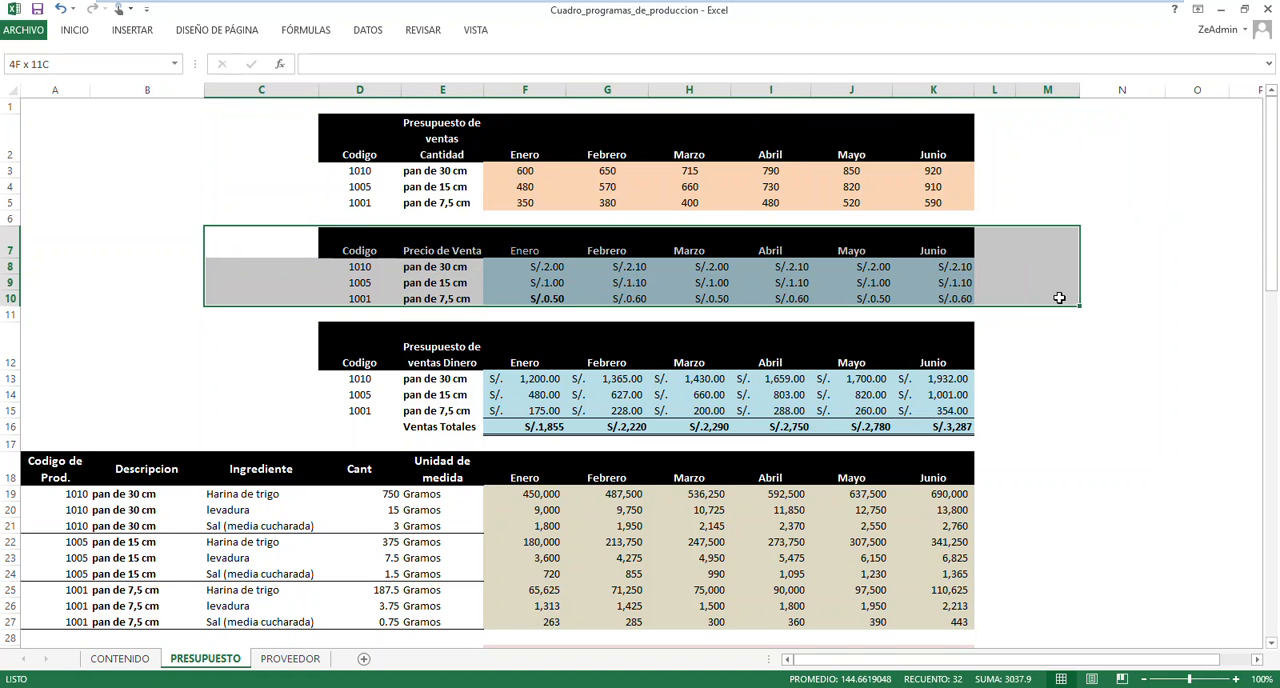
{"action": "left_click_drag", "start_coordinate": [241, 336], "coordinate": [1094, 440]}
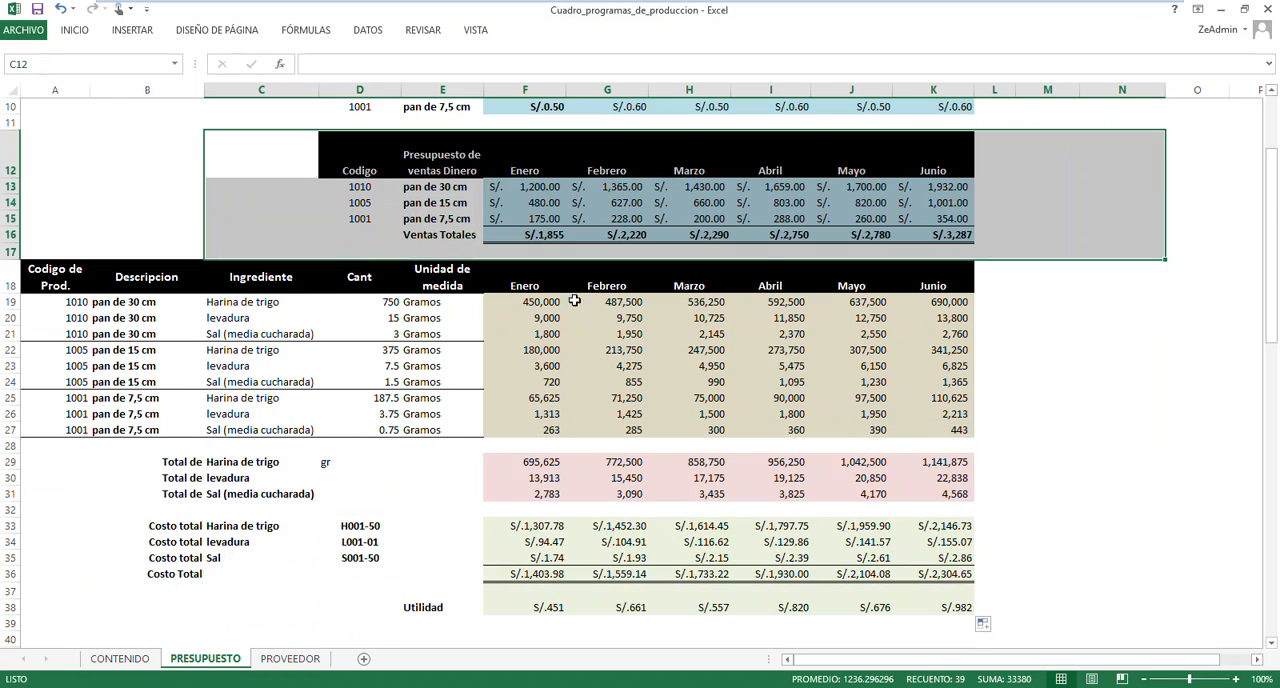
Review the ingredient quantities, totals, cost lookup and its PROVEEDOR source, and the Costo Total, Ventas Totales and Utilidad formulas for Enero
{"action": "left_click_drag", "start_coordinate": [523, 301], "coordinate": [940, 433]}
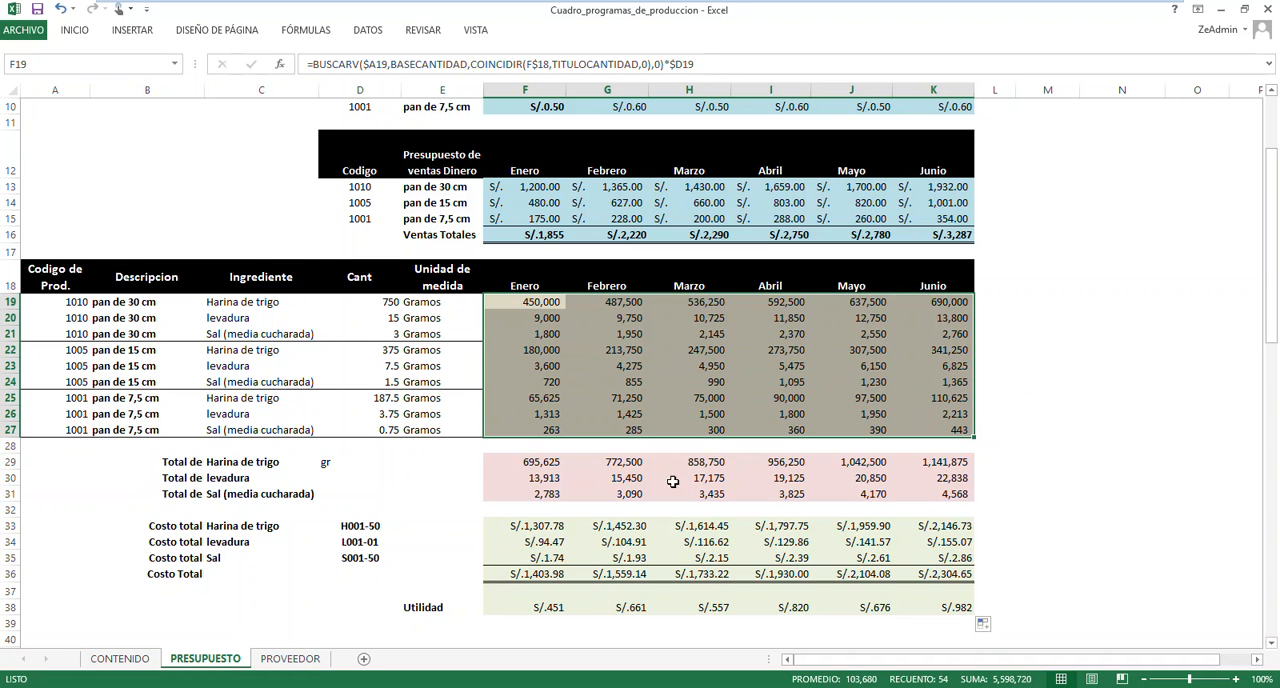
{"action": "left_click_drag", "start_coordinate": [522, 466], "coordinate": [965, 498]}
{"action": "scroll", "coordinate": [1076, 434], "scroll_direction": "down", "scroll_amount": 1}
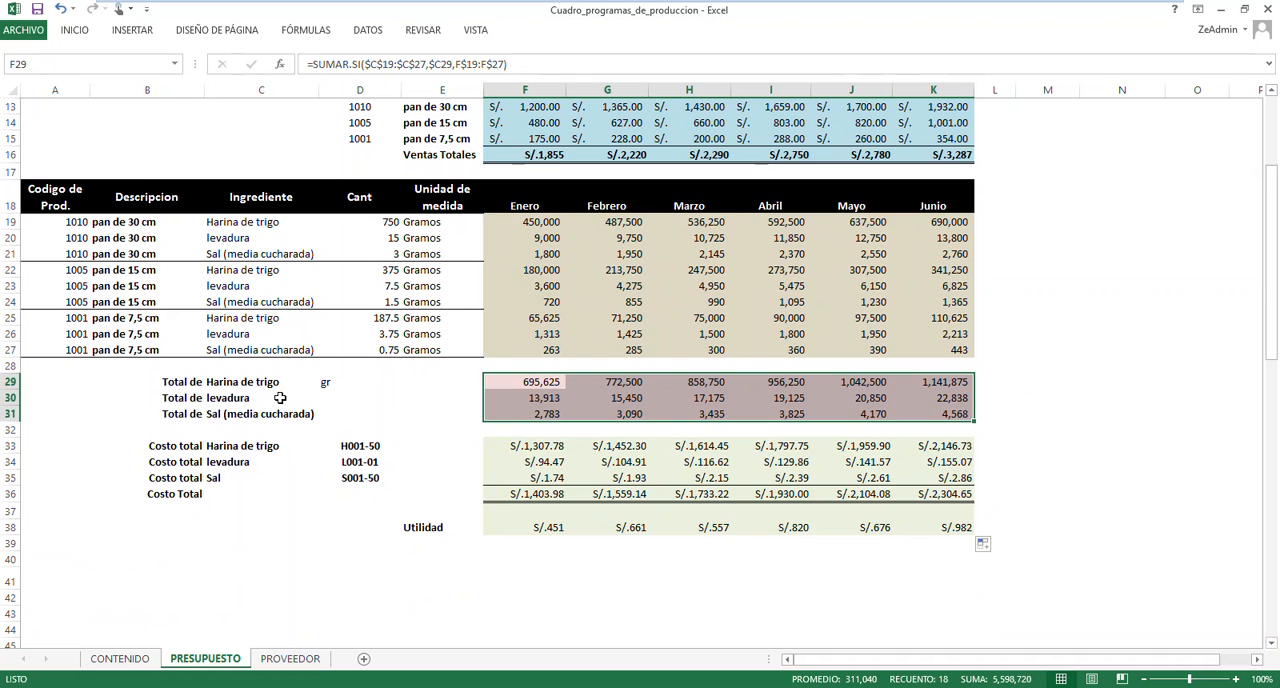
{"action": "left_click", "coordinate": [530, 446]}
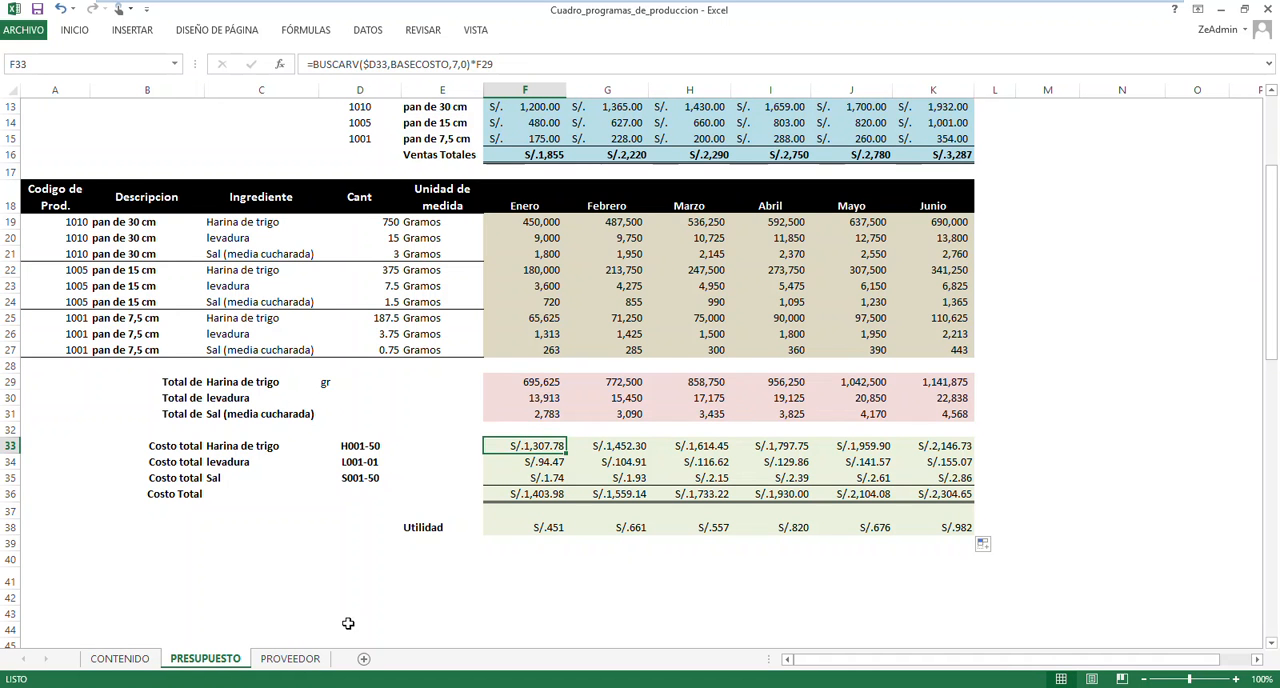
{"action": "left_click", "coordinate": [291, 659]}
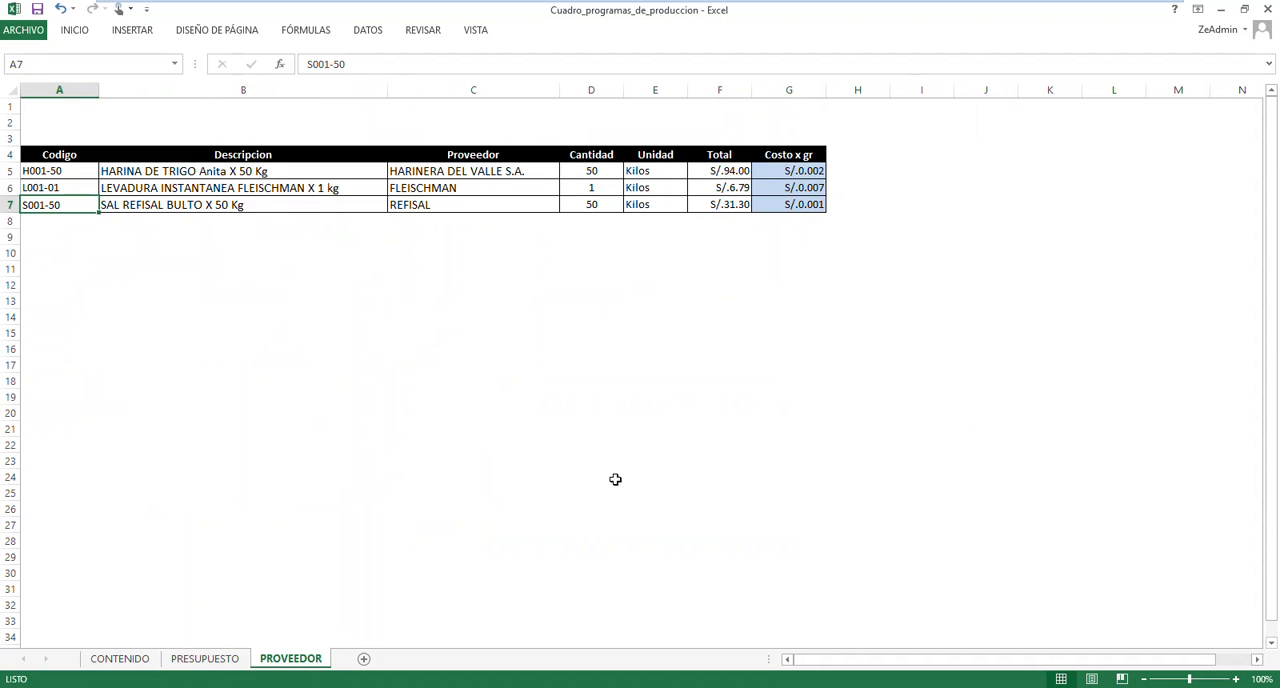
{"action": "left_click", "coordinate": [204, 659]}
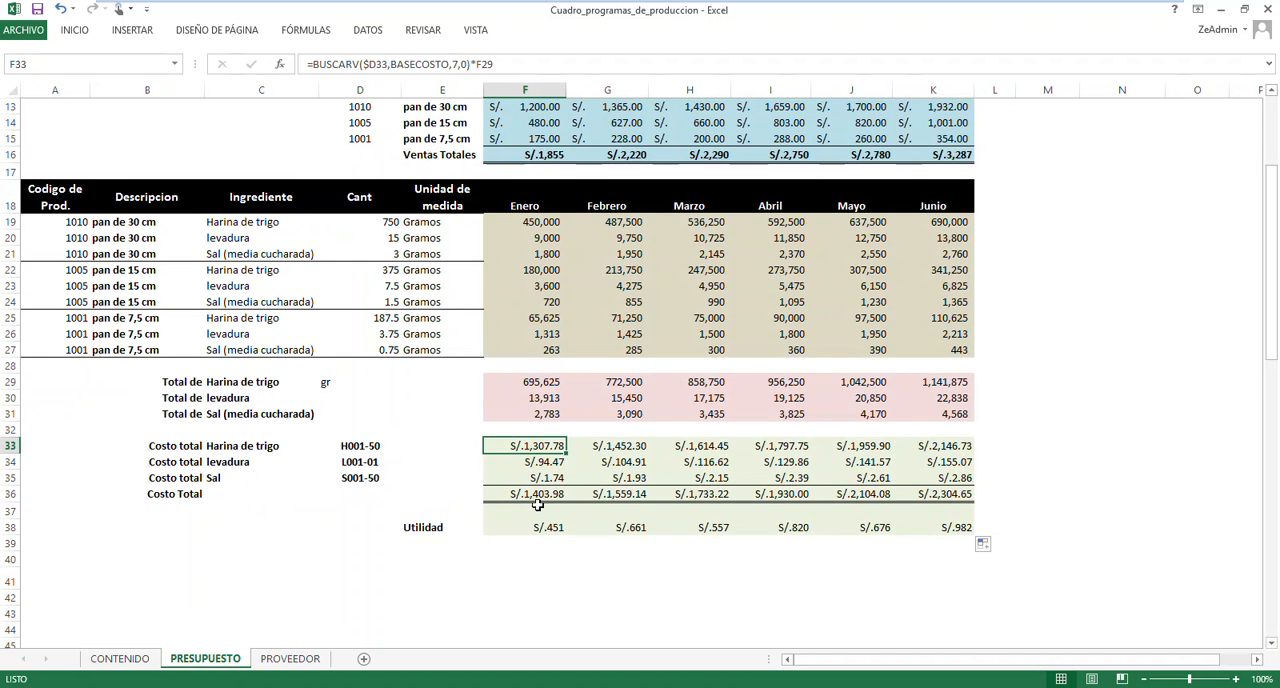
{"action": "left_click", "coordinate": [539, 494]}
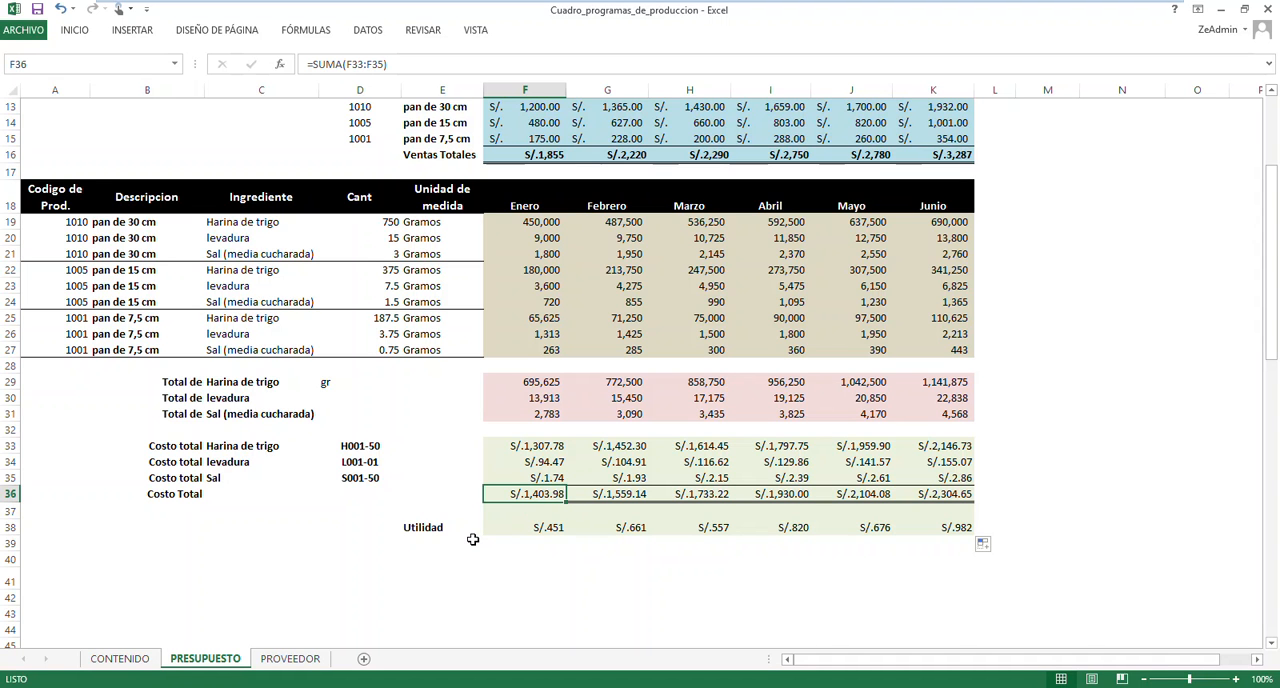
{"action": "left_click", "coordinate": [548, 155]}
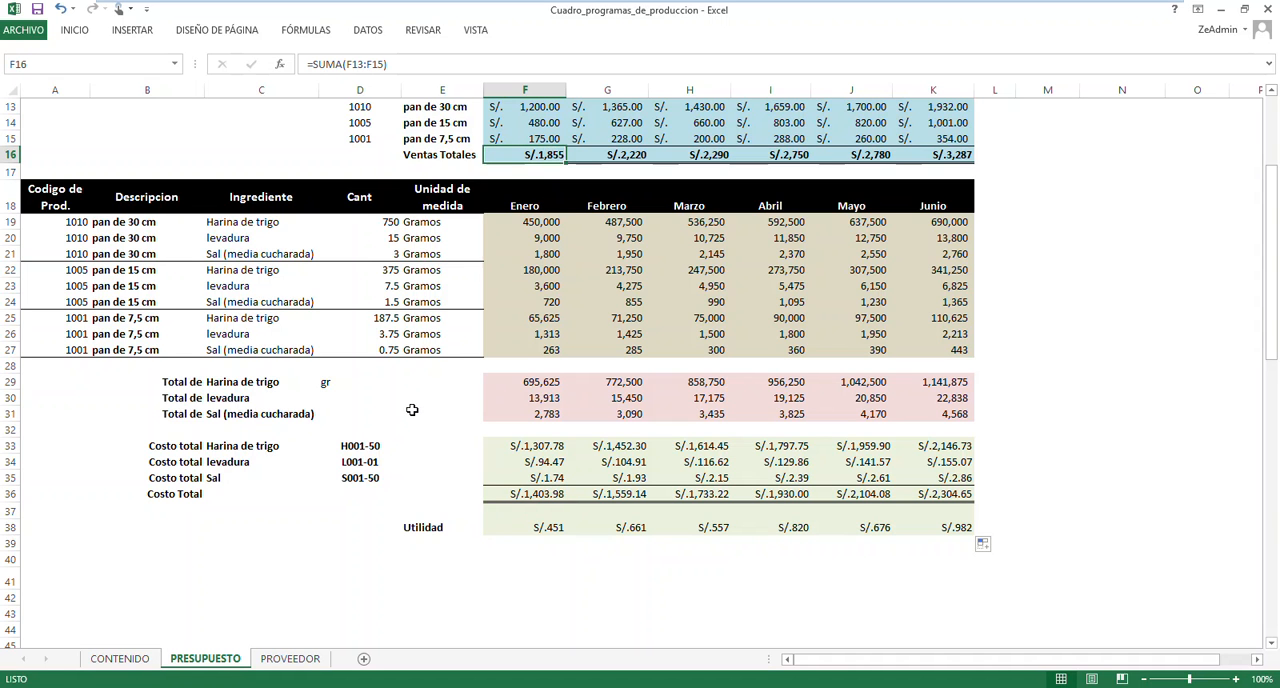
{"action": "left_click", "coordinate": [542, 529]}
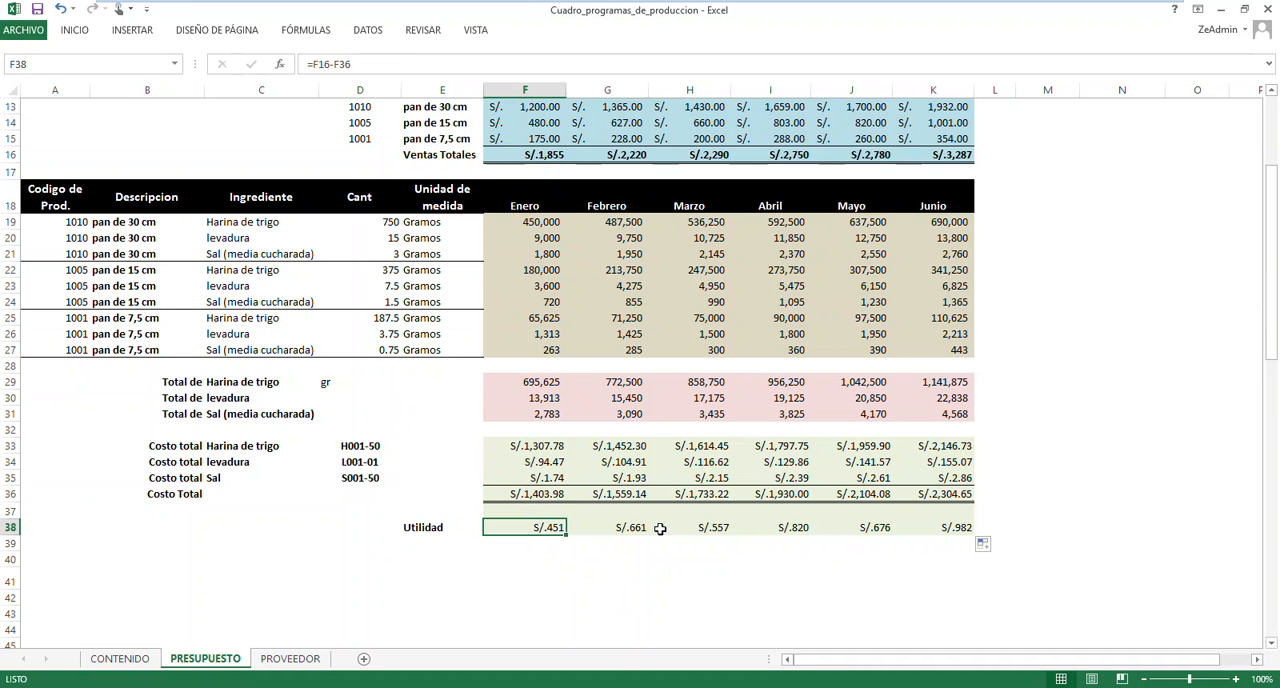
{"action": "scroll", "coordinate": [725, 502], "scroll_direction": "up", "scroll_amount": 4}
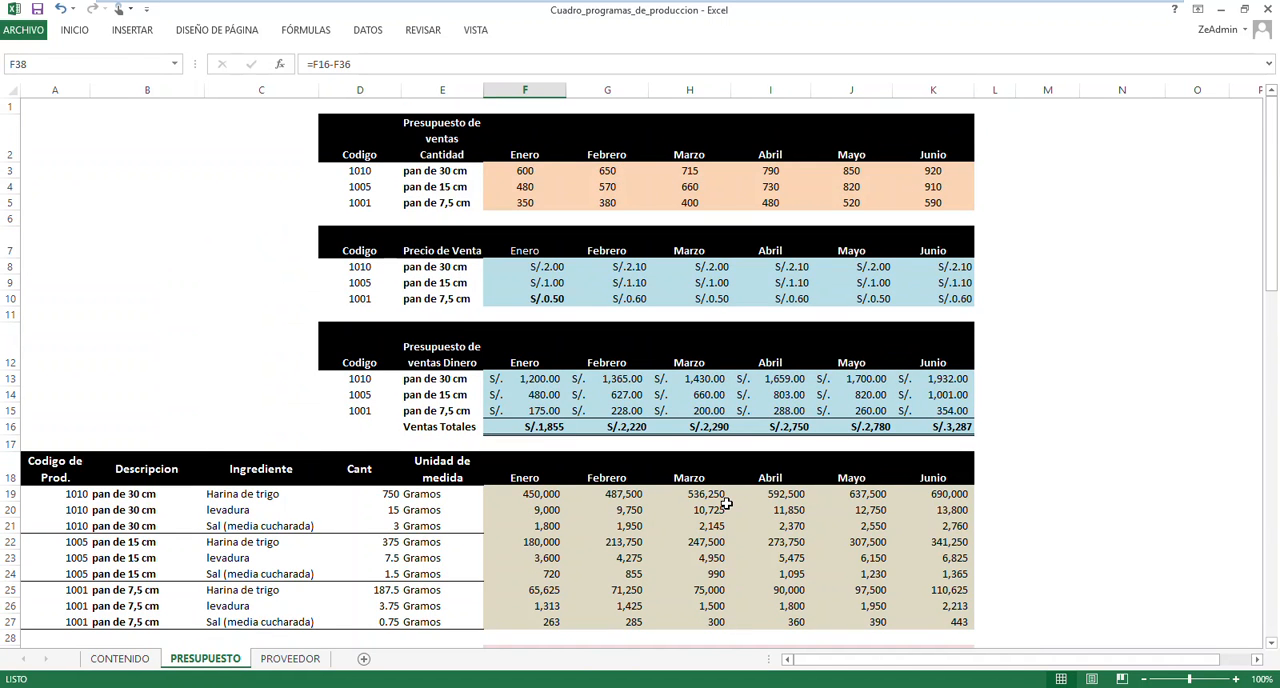
{"action": "scroll", "coordinate": [725, 502], "scroll_direction": "down", "scroll_amount": 3}
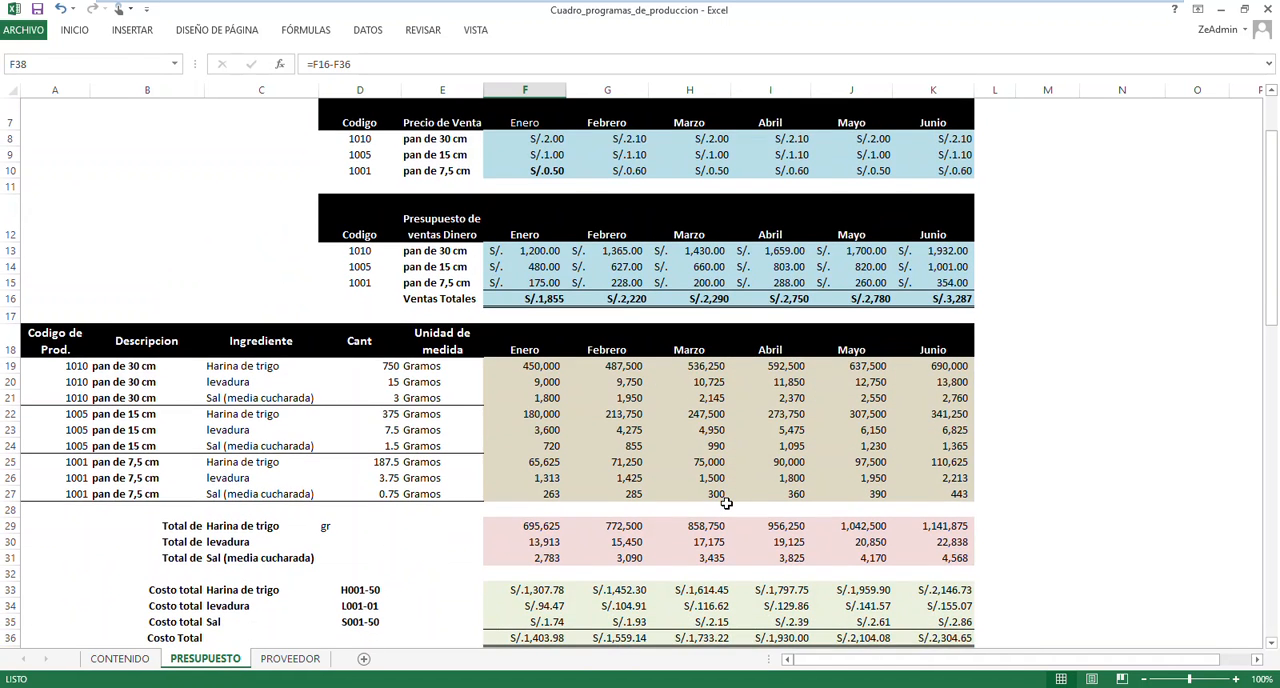
{"action": "scroll", "coordinate": [726, 503], "scroll_direction": "down", "scroll_amount": 2}
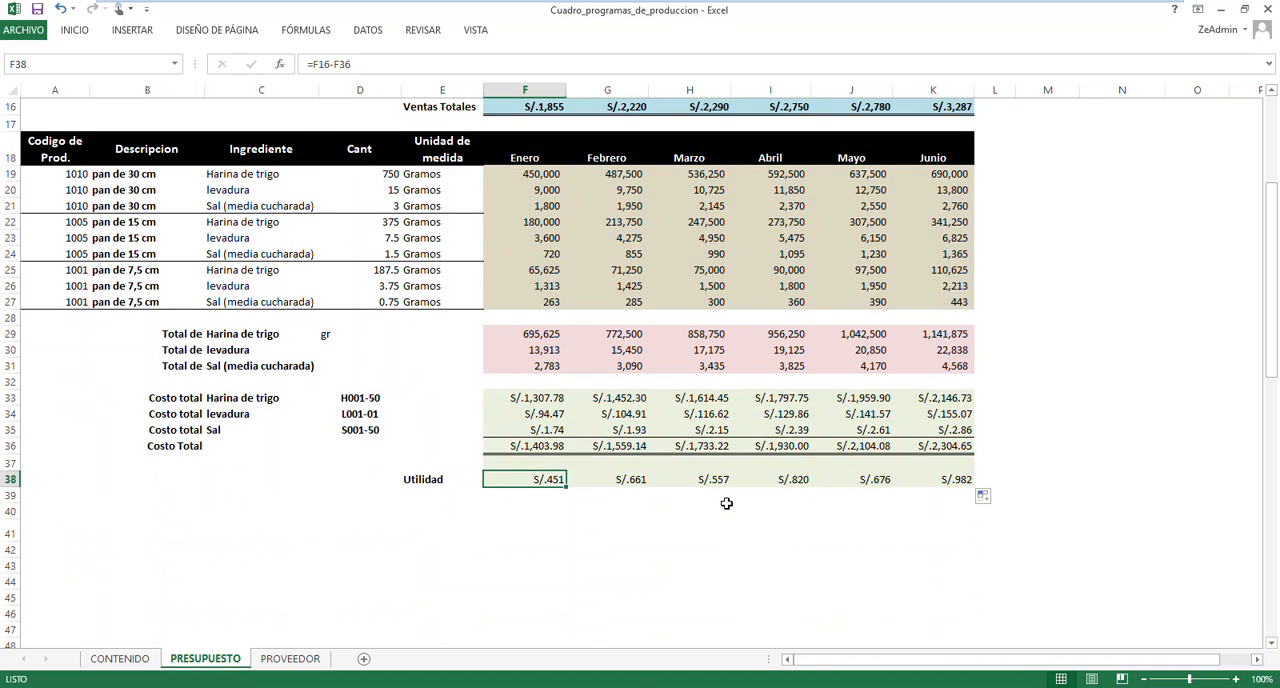
{"action": "scroll", "coordinate": [726, 503], "scroll_direction": "up", "scroll_amount": 5}
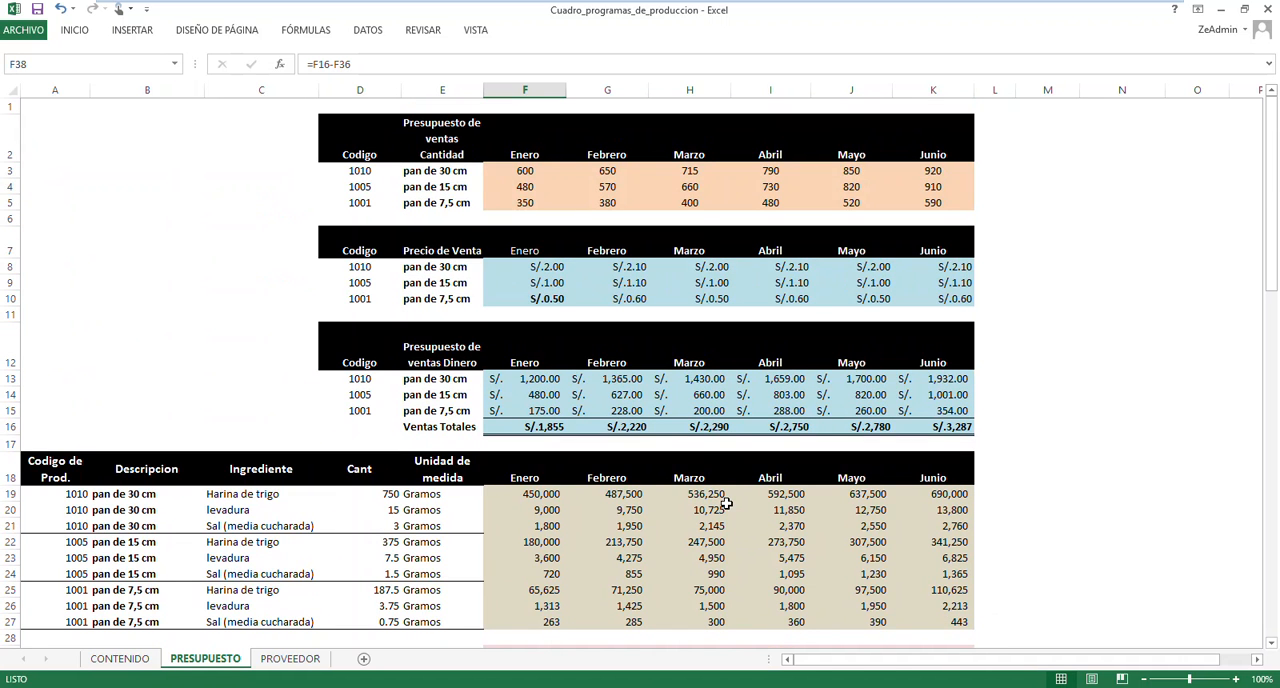
{"action": "left_click", "coordinate": [258, 311]}
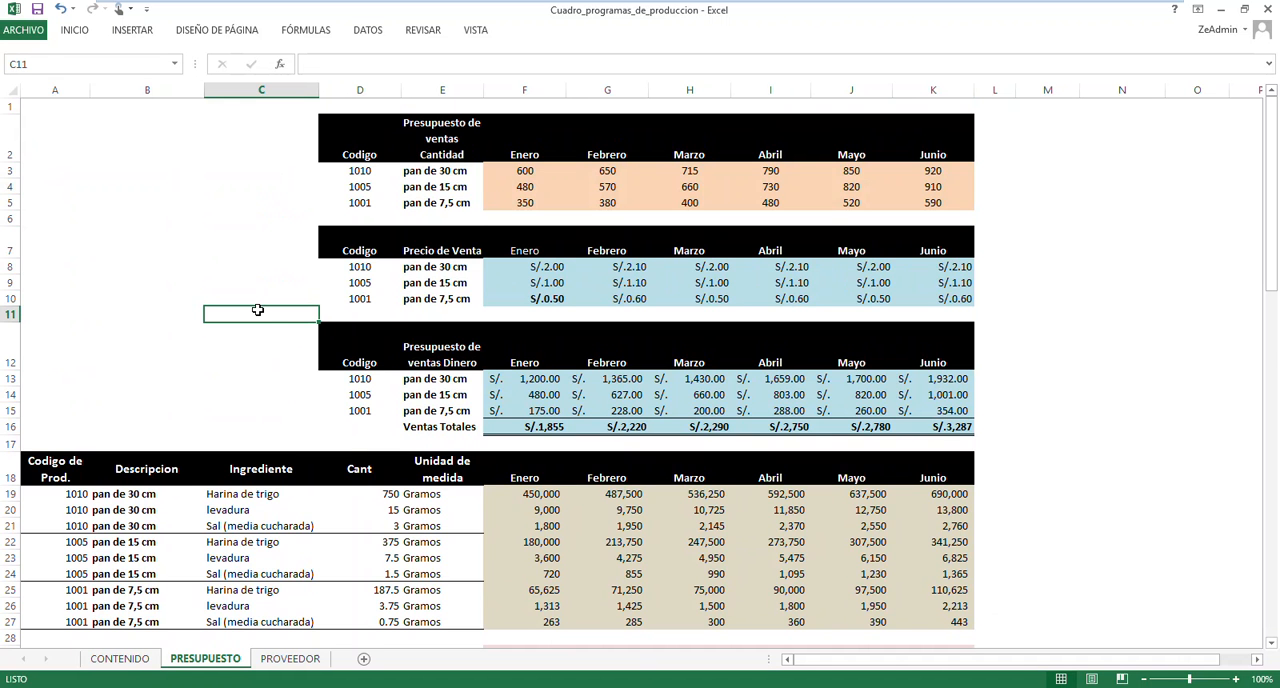
{"action": "scroll", "coordinate": [257, 310], "scroll_direction": "down", "scroll_amount": 4}
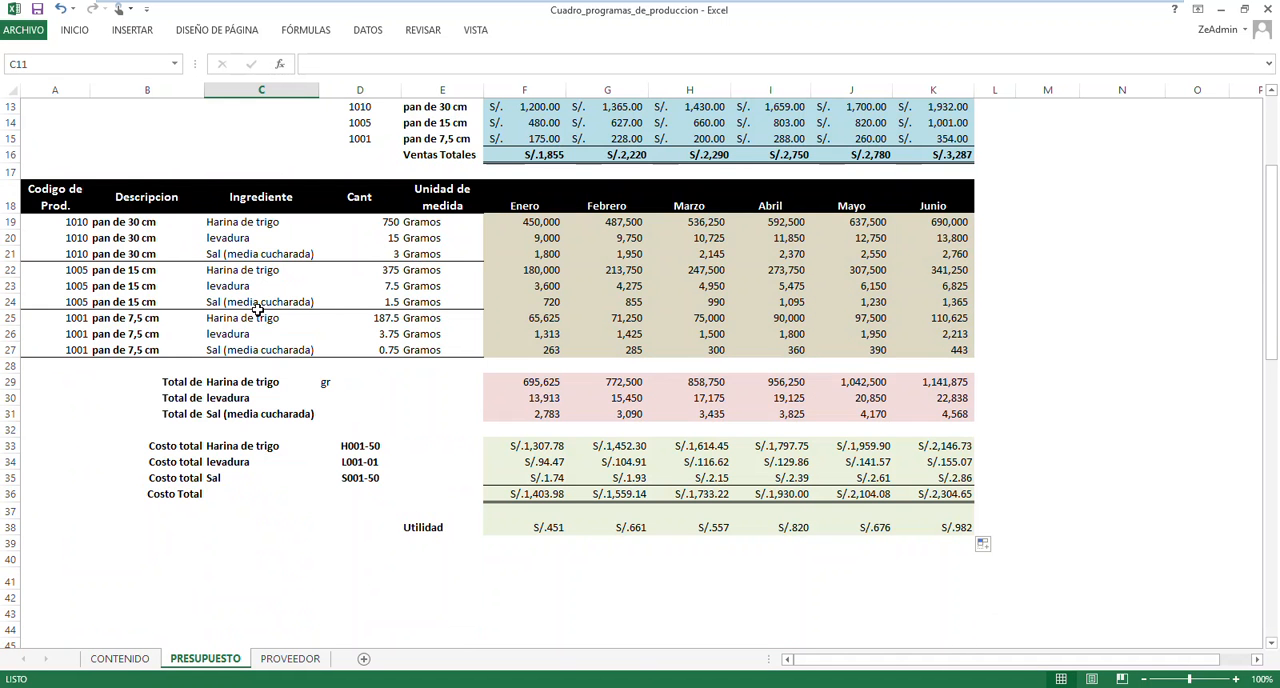
{"action": "scroll", "coordinate": [257, 310], "scroll_direction": "up", "scroll_amount": 4}
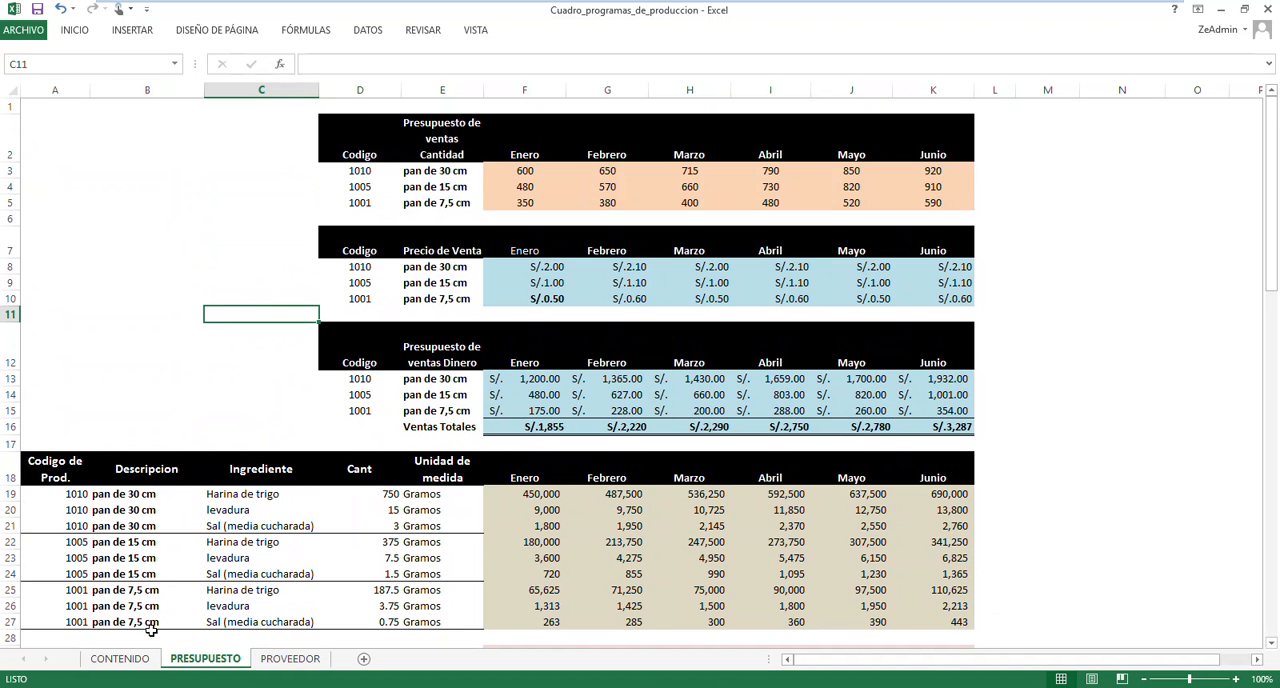
Open the CONTENIDO sheet to view the instructor information
{"action": "left_click", "coordinate": [120, 658]}
{"action": "left_click", "coordinate": [507, 427]}
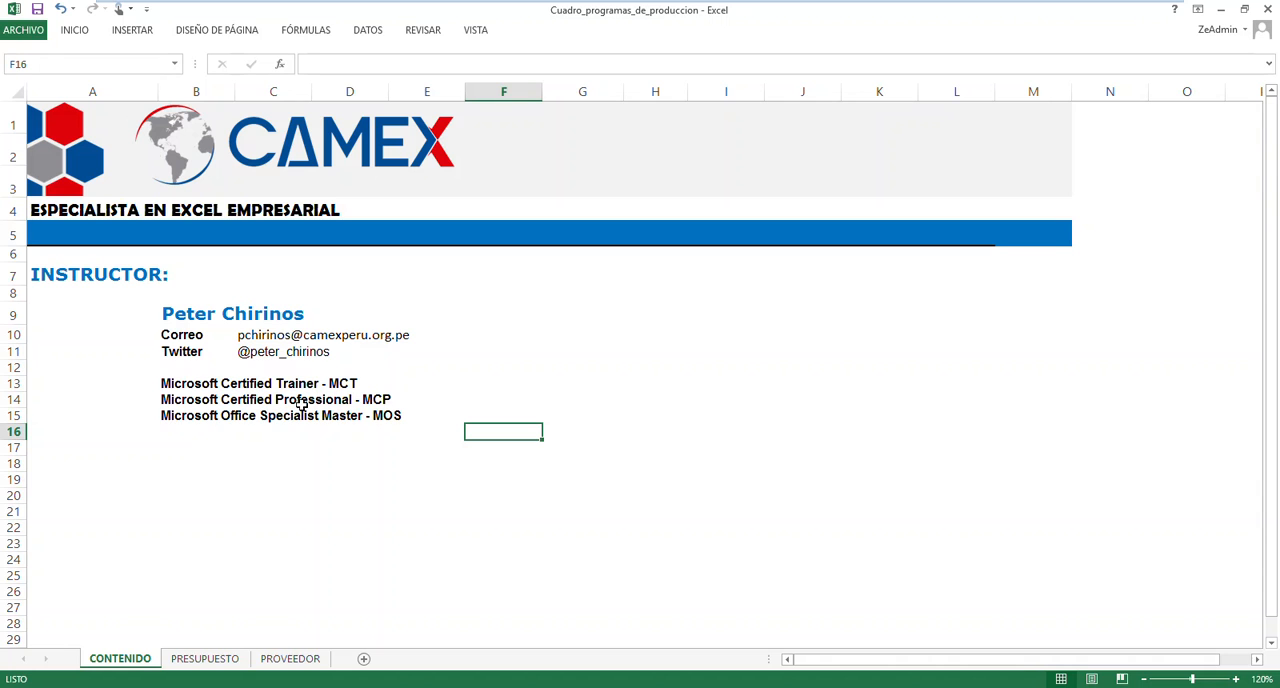